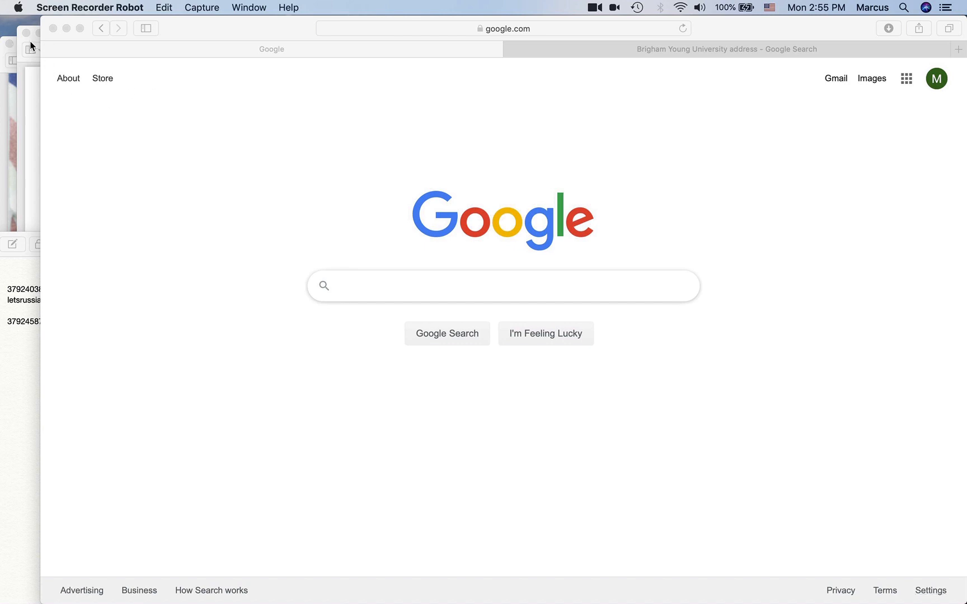
# - Look over the passport scan and tourist invitation letter, then return to the browser
pyautogui.click(13, 55)
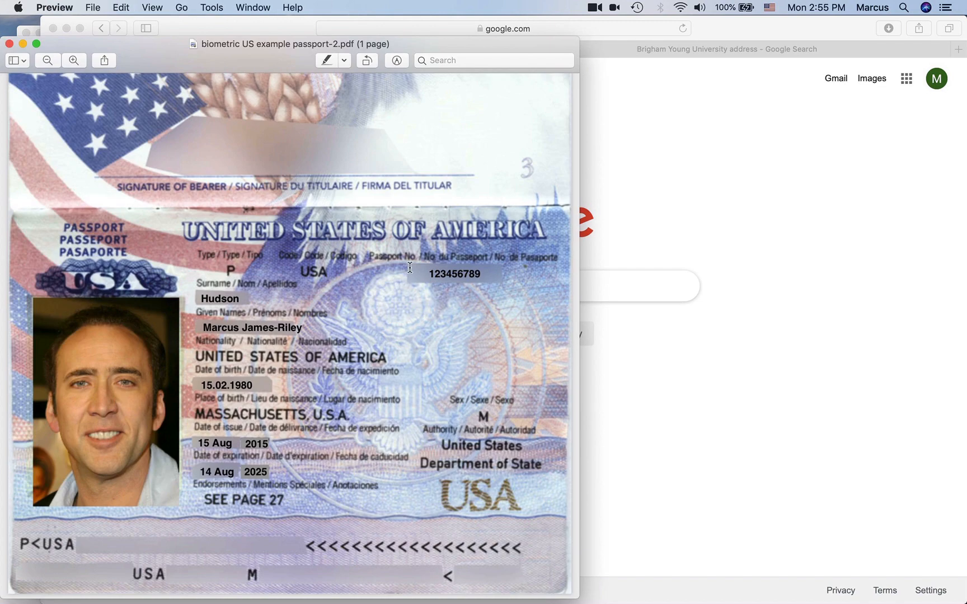
pyautogui.click(33, 29)
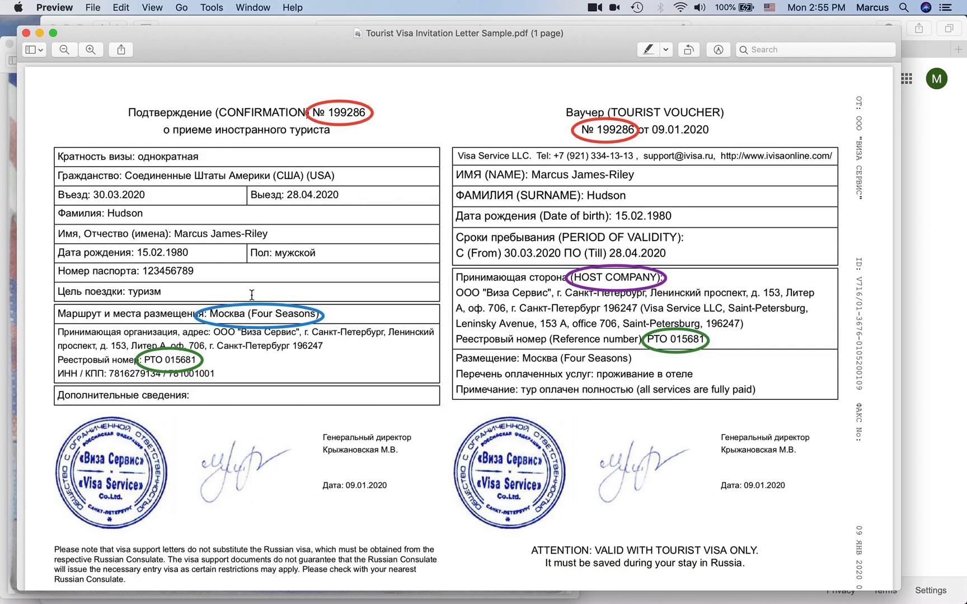
pyautogui.moveTo(267, 48); pyautogui.dragTo(265, 47)
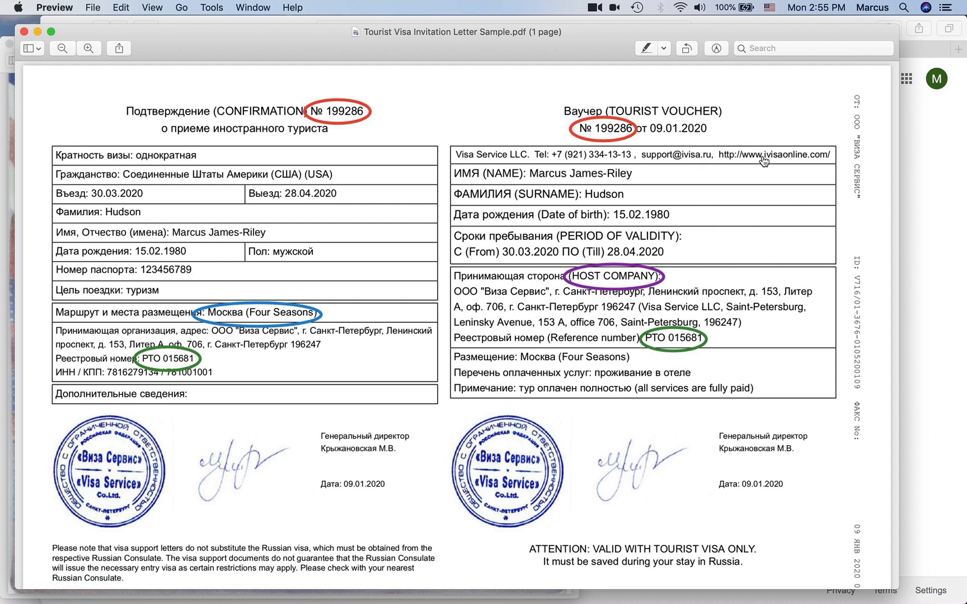
pyautogui.click(957, 142)
# - Go to the visa.kdmid.ru e-visa application site via the address bar
pyautogui.click(507, 27)
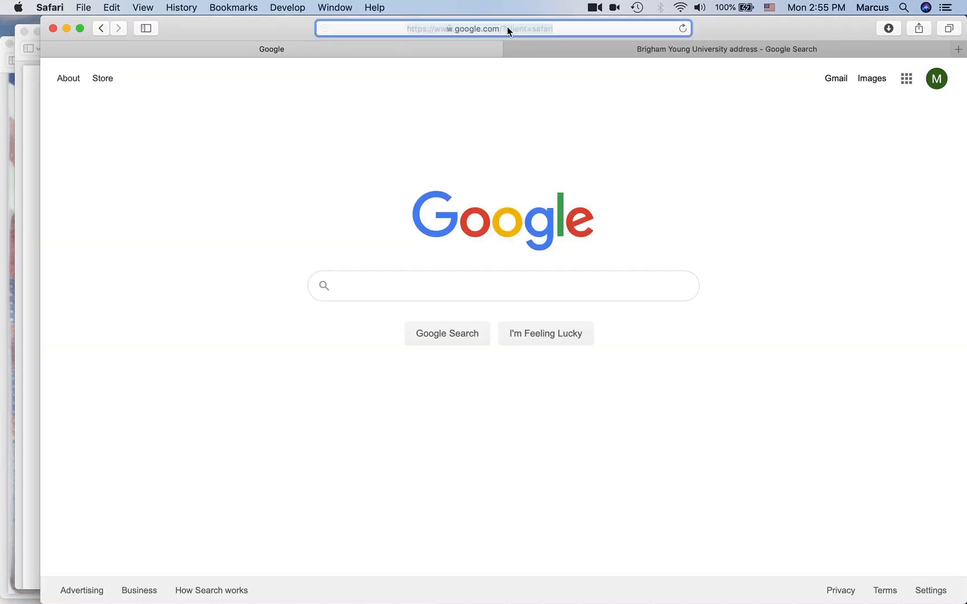
pyautogui.write('visa.kdmid.ru')
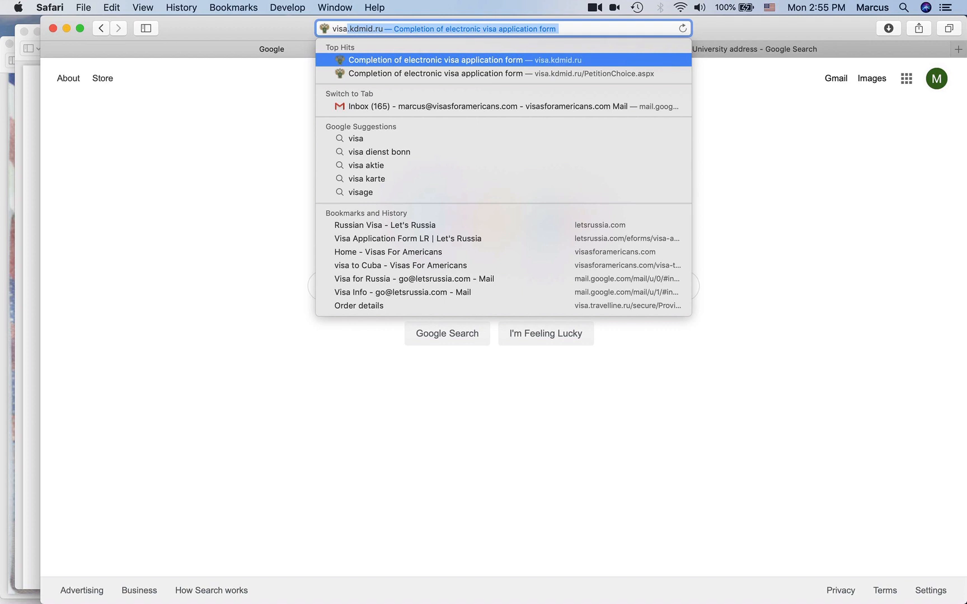
pyautogui.press('Return')
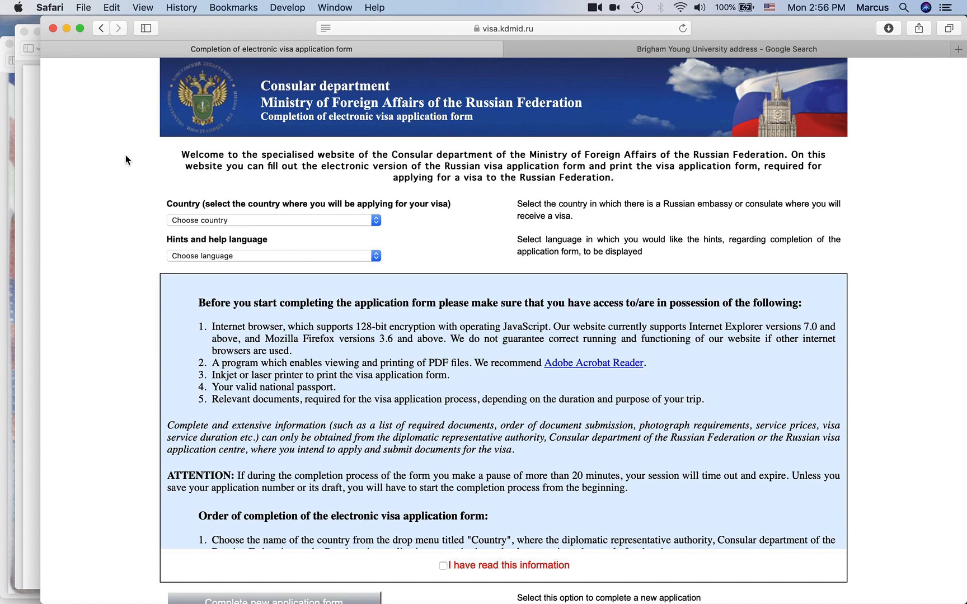
pyautogui.scroll(-4, 125, 206)
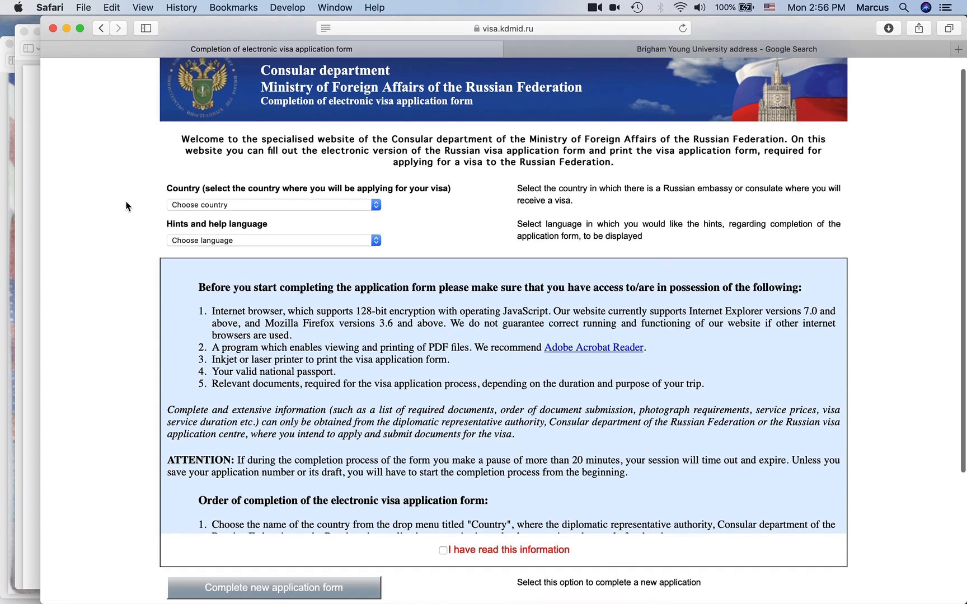
pyautogui.scroll(4, 126, 206)
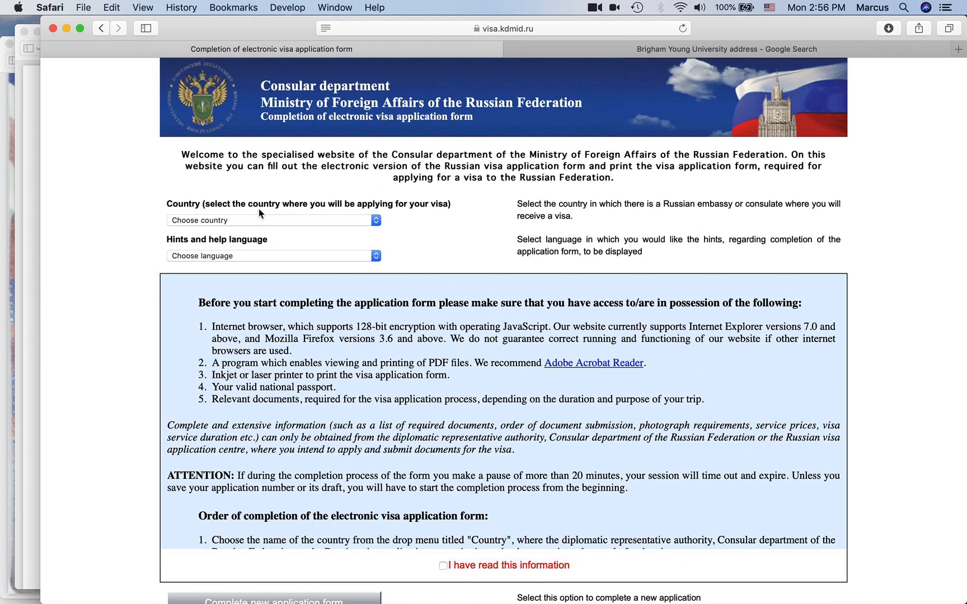
# - Choose UNITED STATES as the application country and ENGLISH as the hint language
pyautogui.click(241, 218)
pyautogui.write('un')
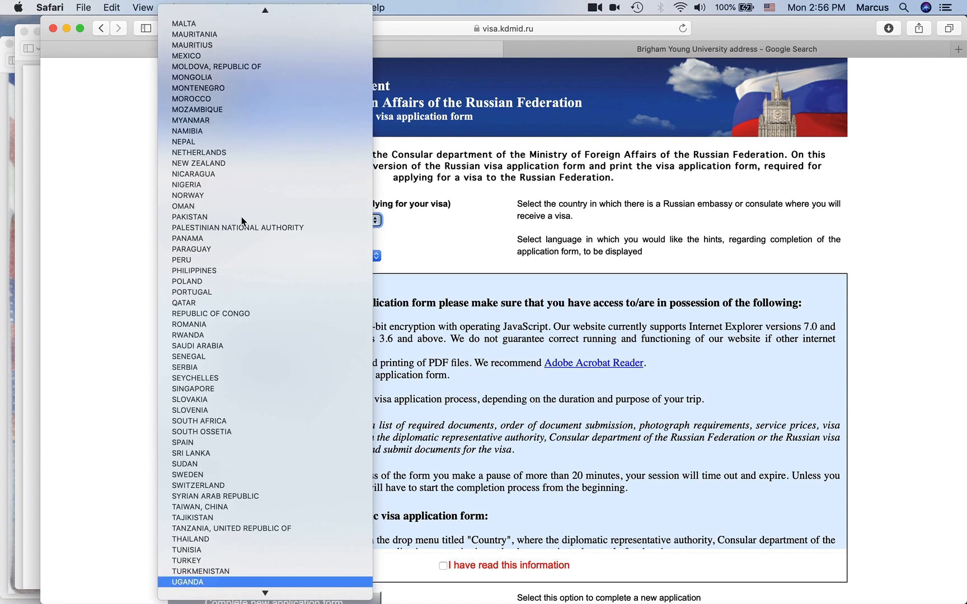
pyautogui.press('Down')
pyautogui.press('Down')
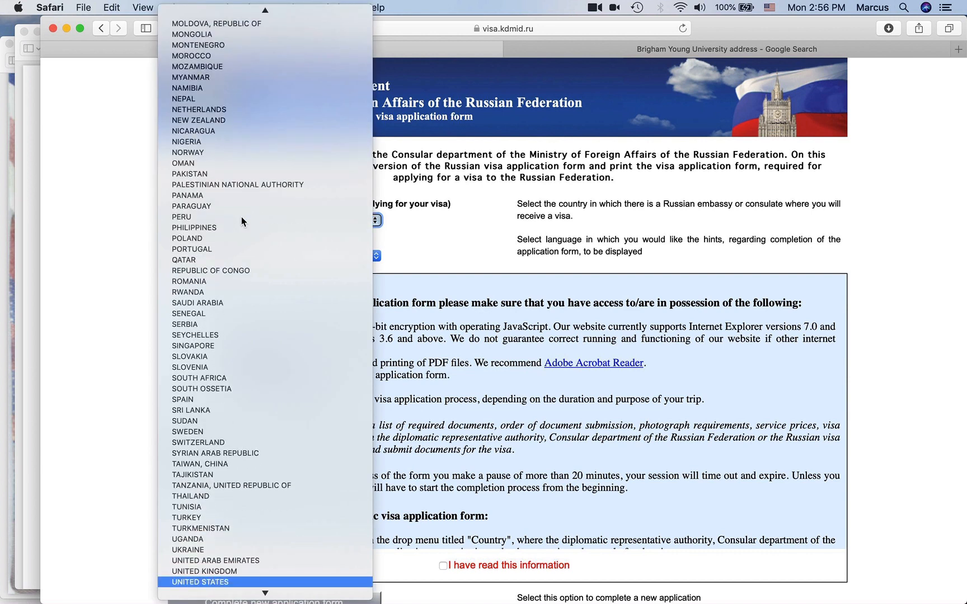
pyautogui.press('Return')
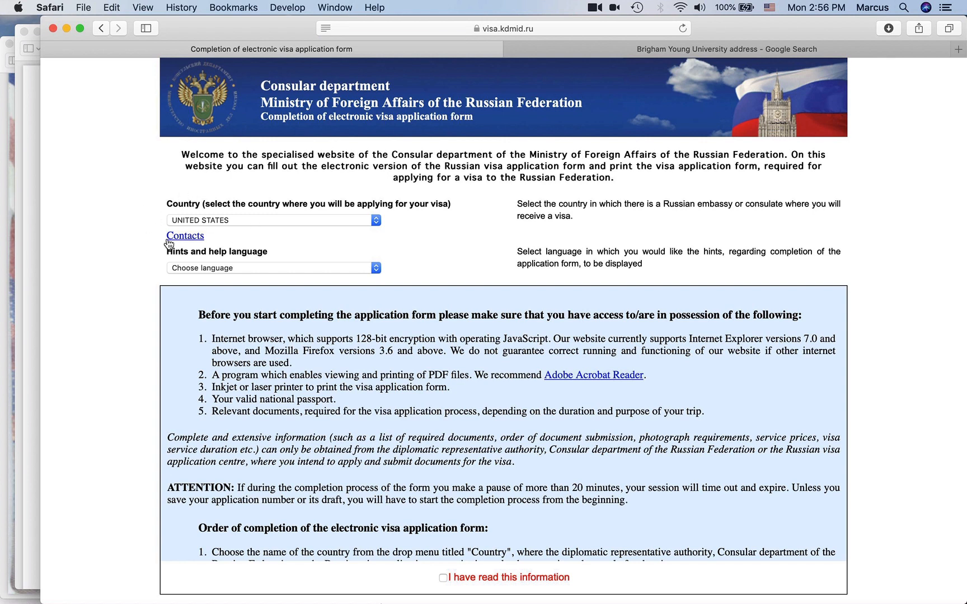
pyautogui.scroll(-1, 168, 241)
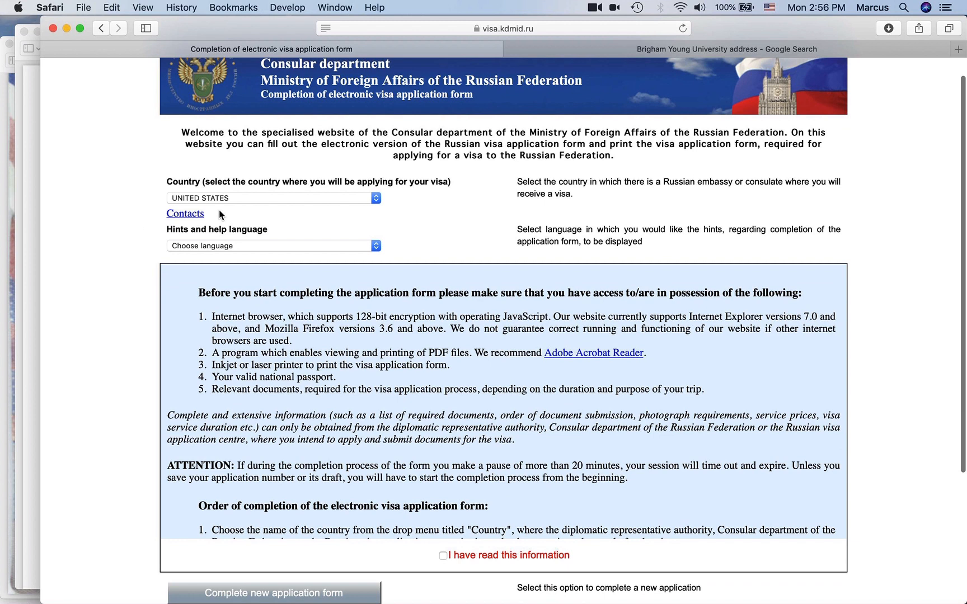
pyautogui.scroll(-3, 220, 212)
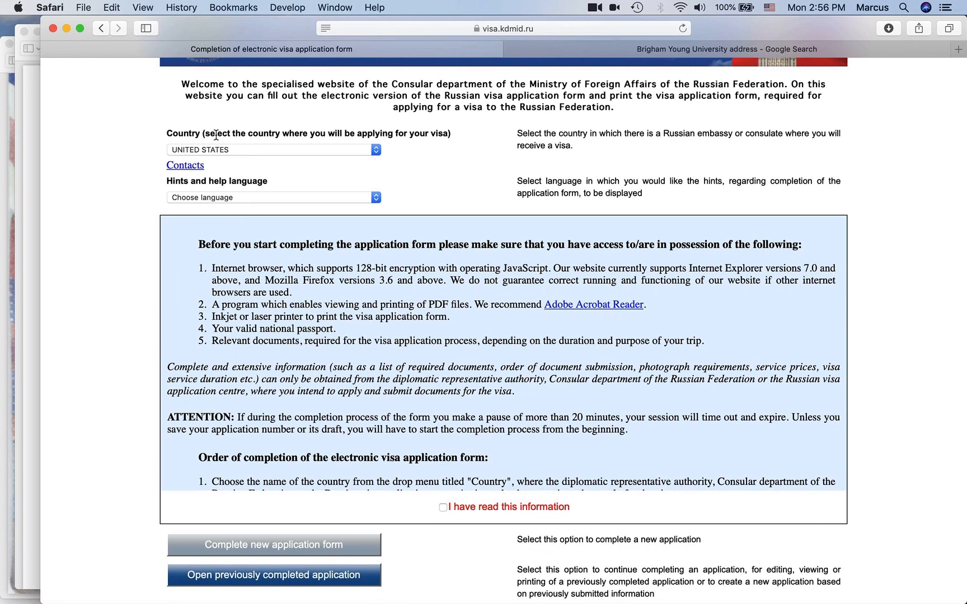
pyautogui.click(237, 196)
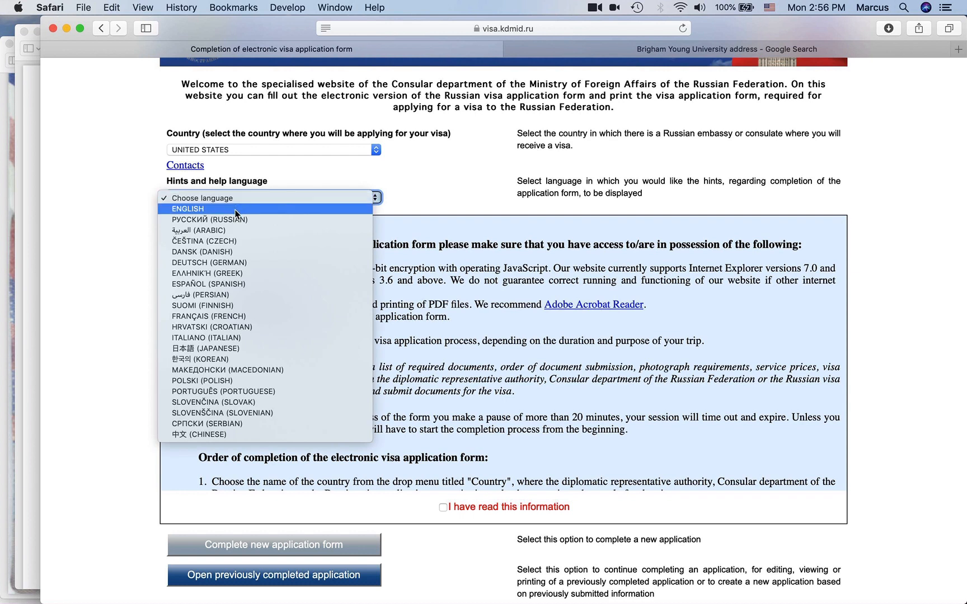
pyautogui.click(193, 208)
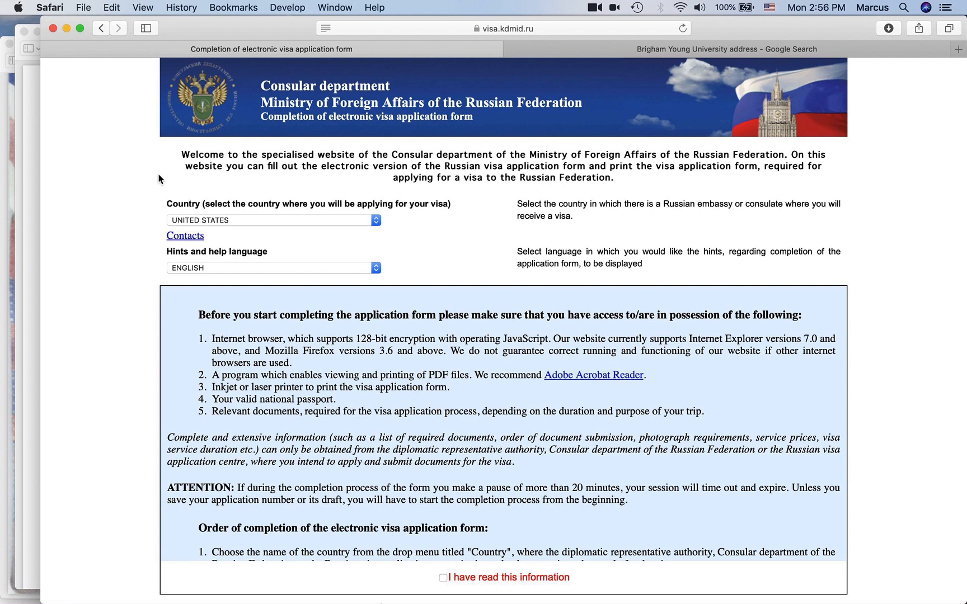
# - Tick 'I have read this information' below the pre-application notes
pyautogui.scroll(-4, 129, 284)
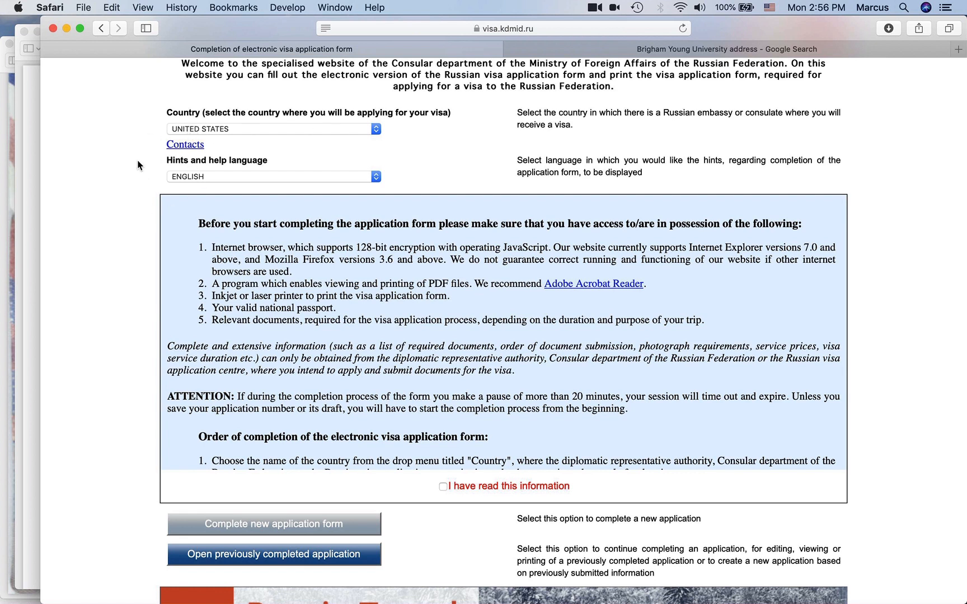
pyautogui.scroll(-2, 146, 221)
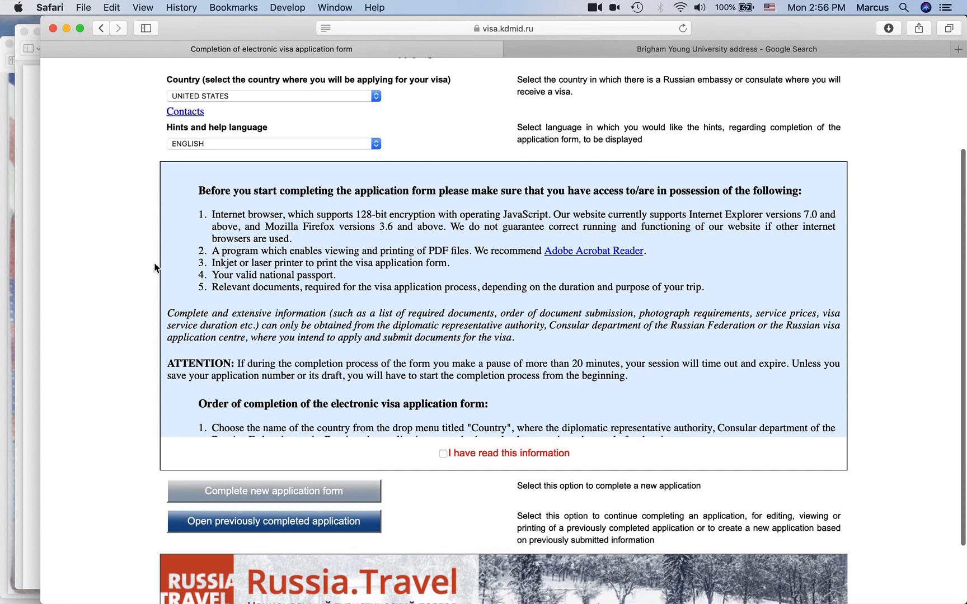
pyautogui.scroll(-4, 156, 267)
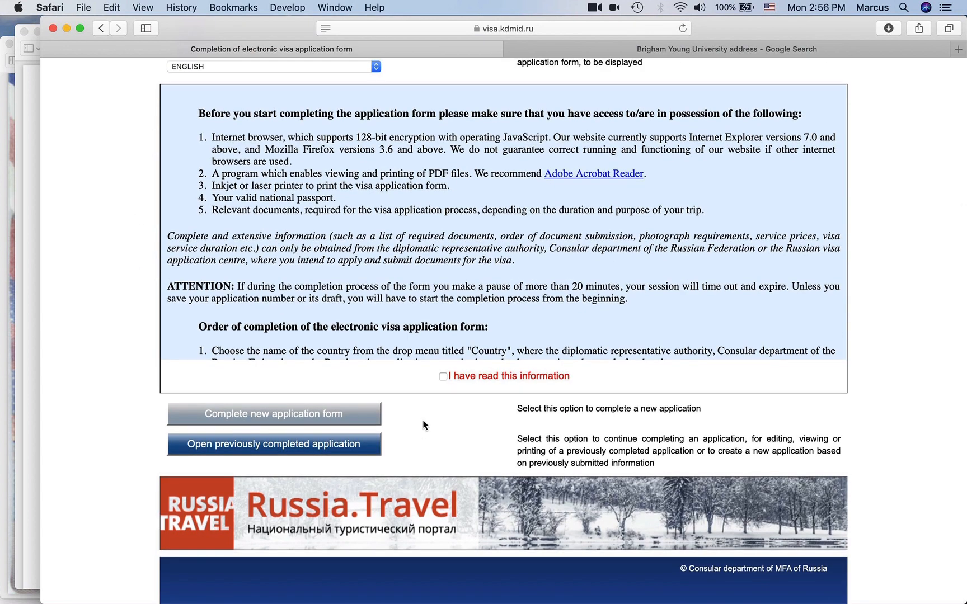
pyautogui.click(443, 377)
pyautogui.scroll(3, 427, 275)
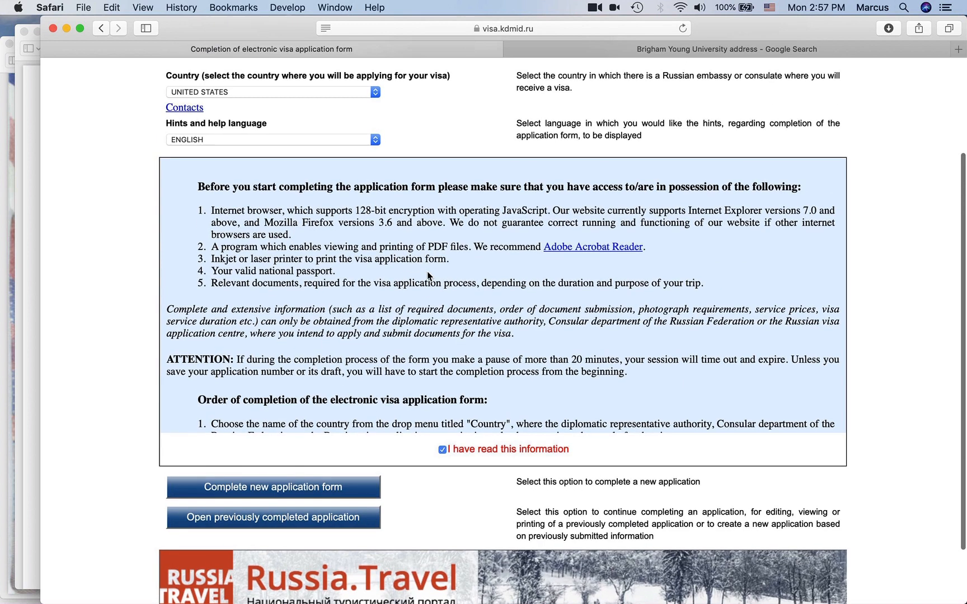
pyautogui.scroll(-5, 351, 312)
pyautogui.scroll(-10, 352, 311)
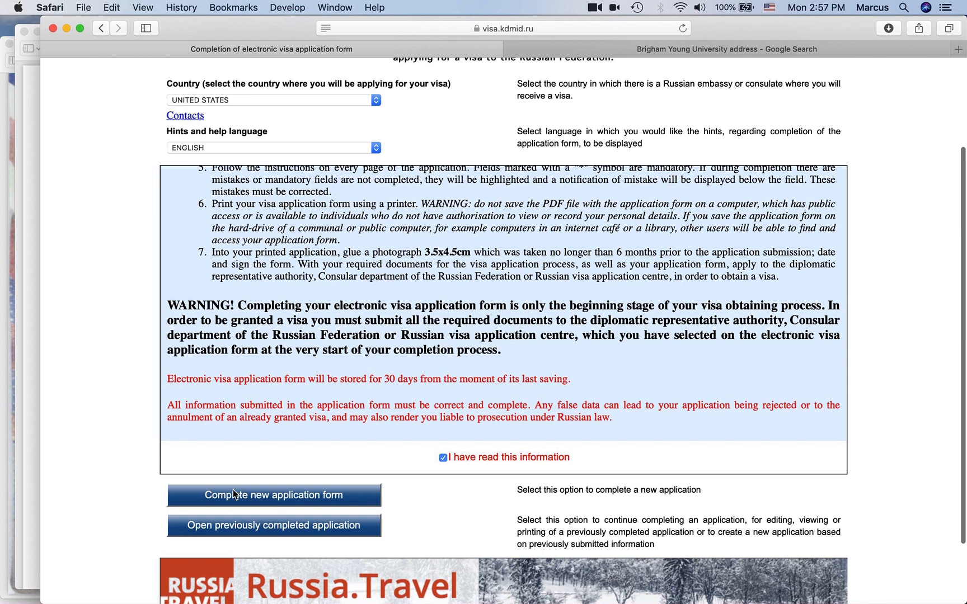
# - Start a new application form and paste its application ID into a note
pyautogui.click(292, 499)
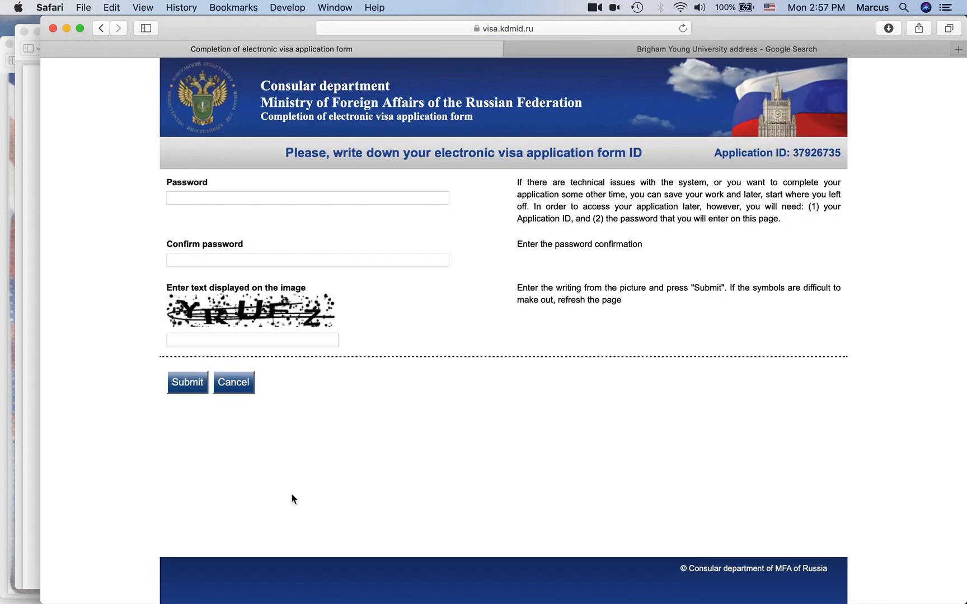
pyautogui.doubleClick(815, 153)
pyautogui.press('super+c')
pyautogui.moveTo(20, 347)
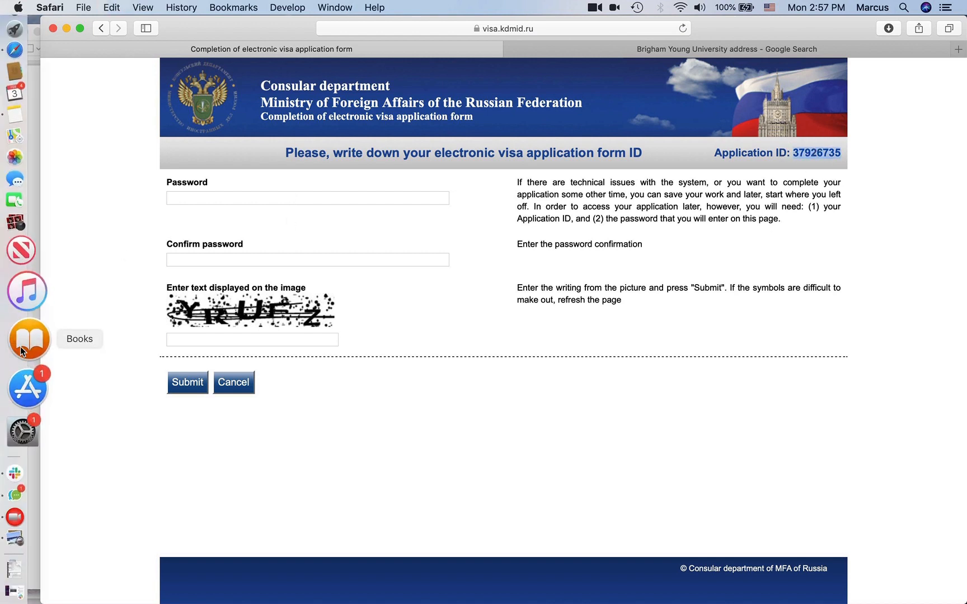
pyautogui.click(28, 168)
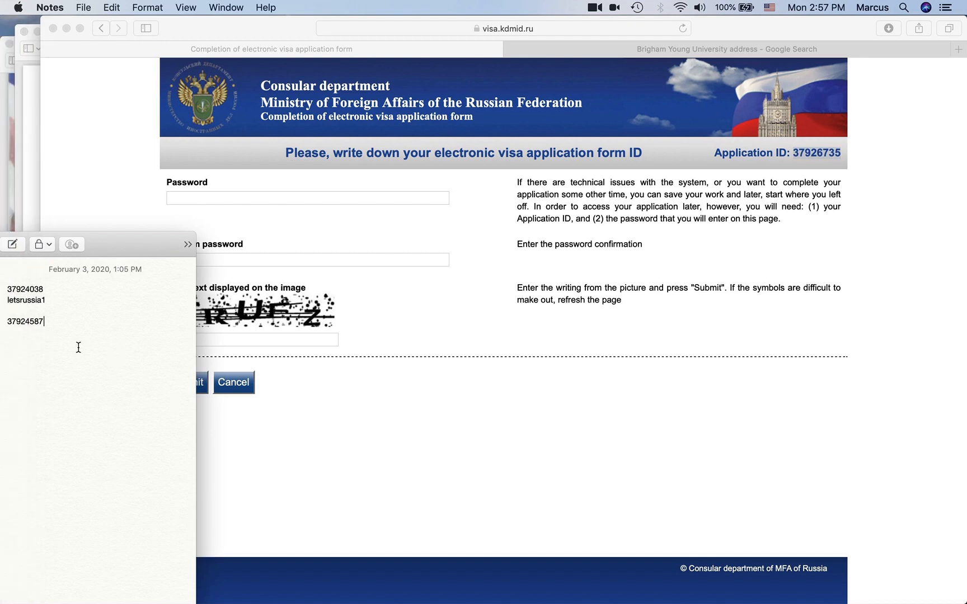
pyautogui.press('Return')
pyautogui.press('Return')
pyautogui.press('super+v')
pyautogui.click(325, 378)
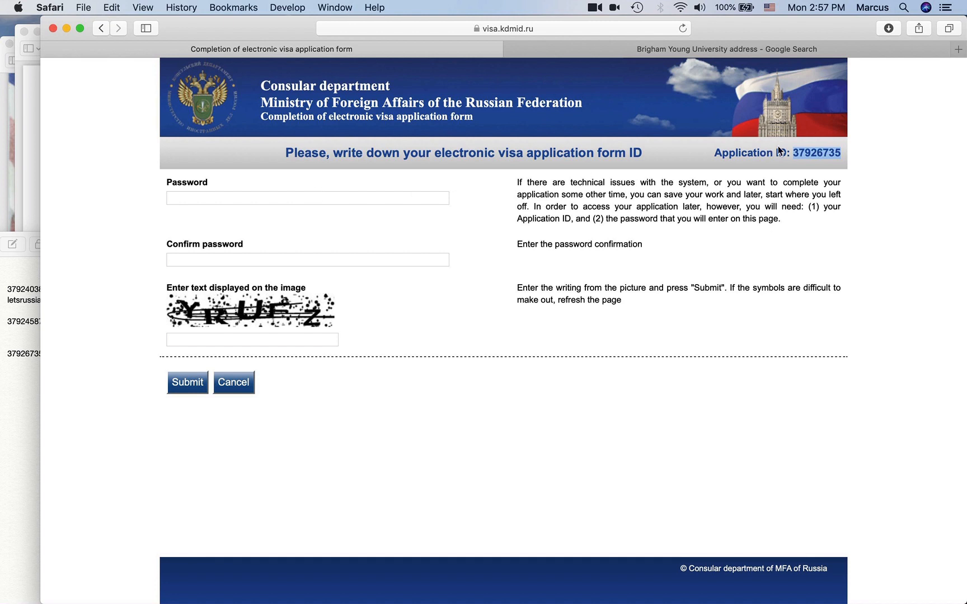
# - Enter and confirm the application password plus the captcha text, submit, and decline saving the password
pyautogui.click(259, 202)
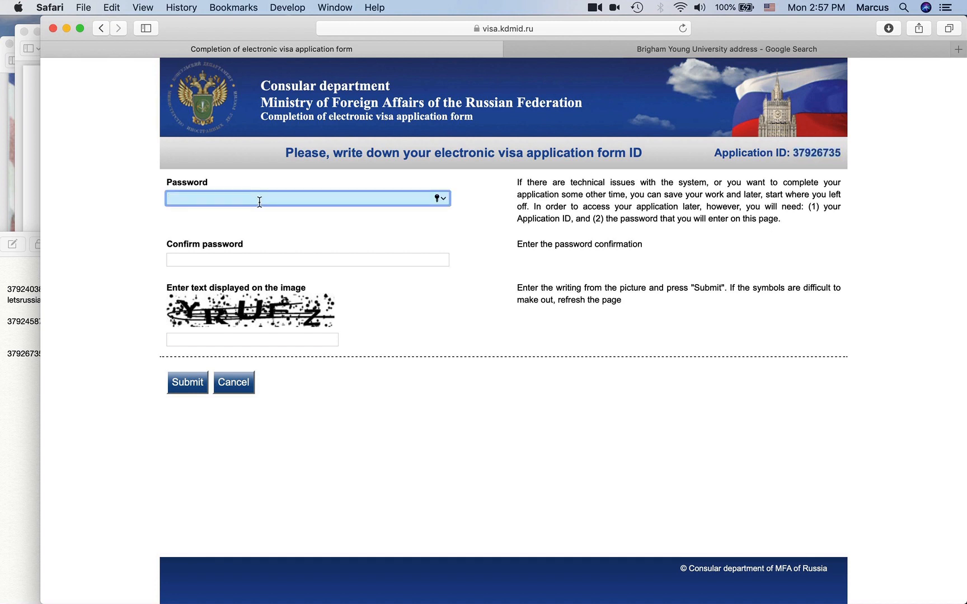
pyautogui.write('••')
pyautogui.press('Tab')
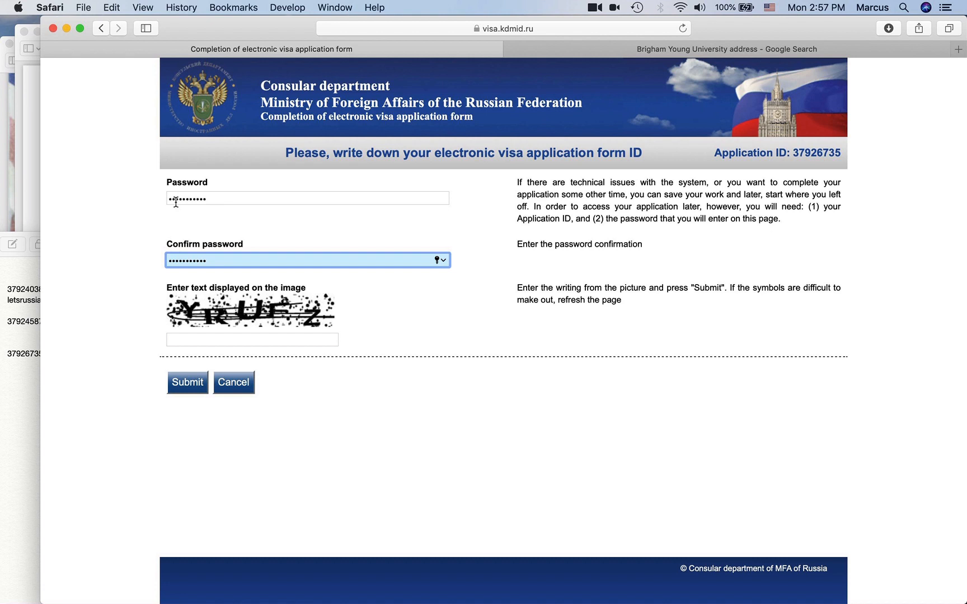
pyautogui.click(208, 341)
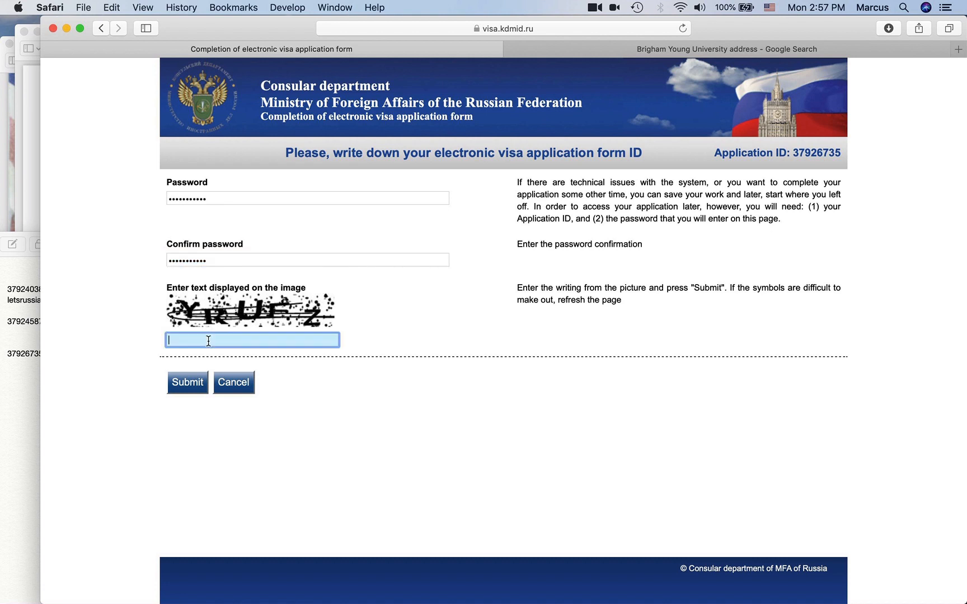
pyautogui.write('YRUFZ')
pyautogui.click(190, 383)
pyautogui.click(570, 128)
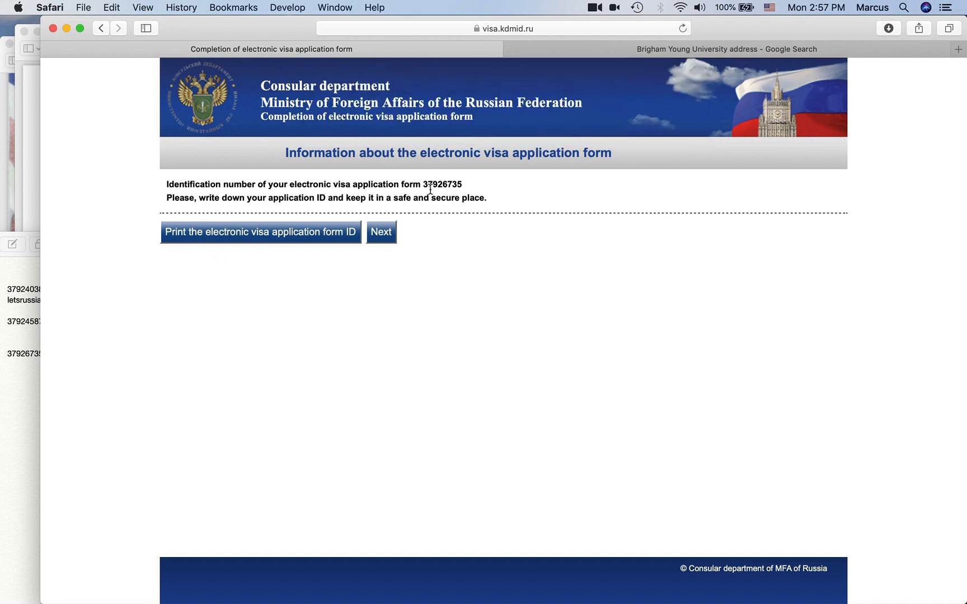
# - Check the saved password and application ID in the note before returning to the form
pyautogui.click(15, 398)
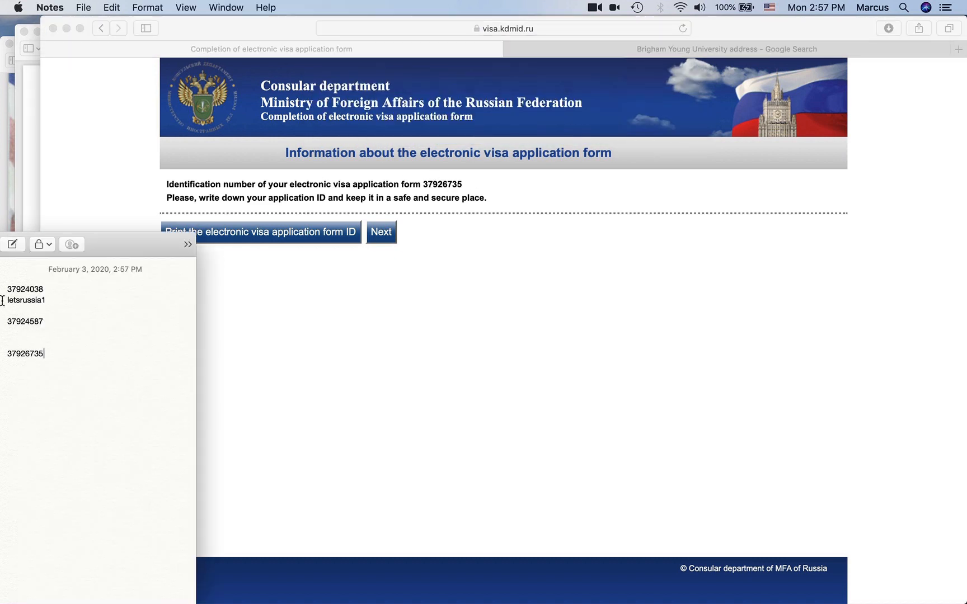
pyautogui.doubleClick(49, 300)
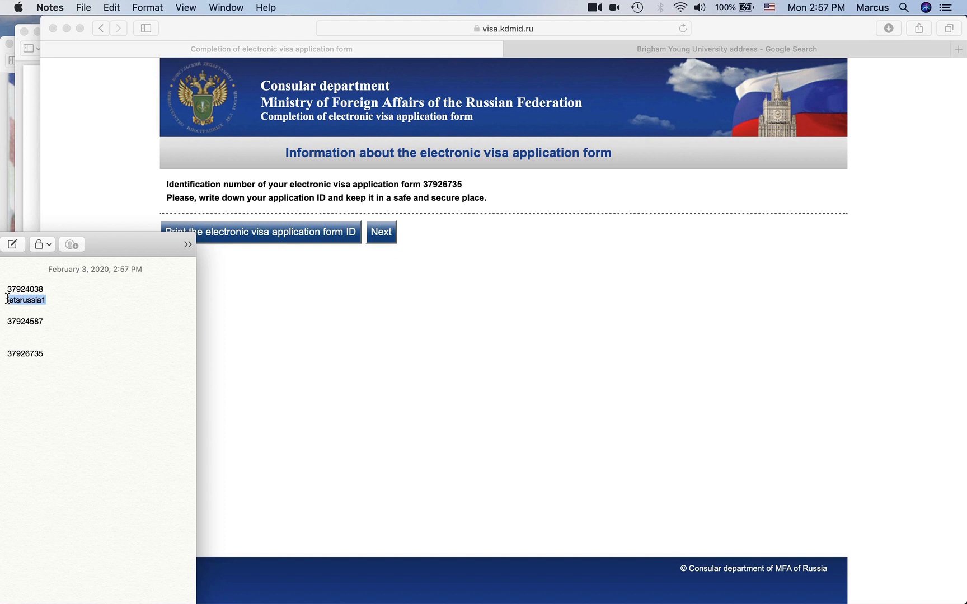
pyautogui.click(109, 309)
pyautogui.doubleClick(15, 357)
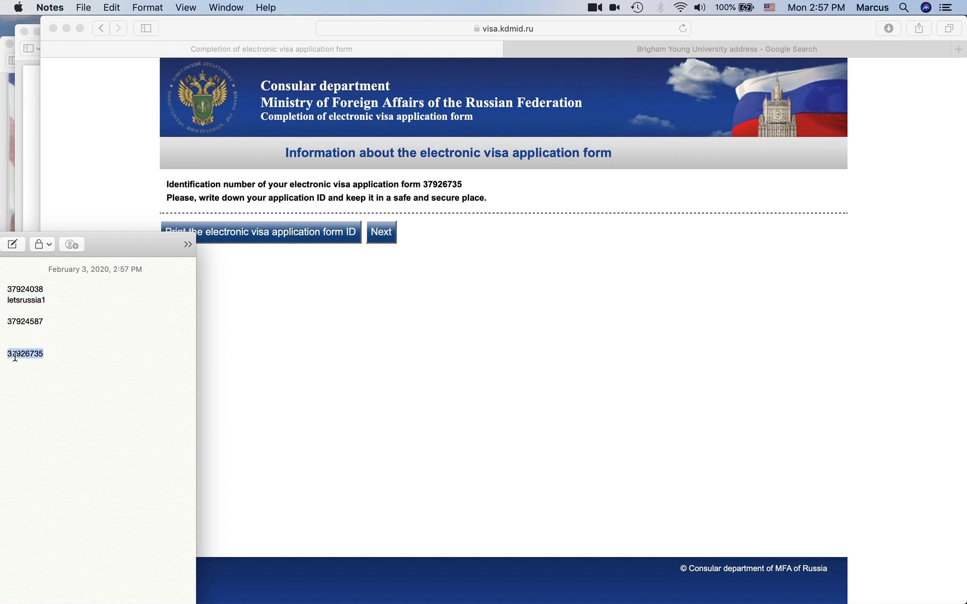
pyautogui.click(405, 290)
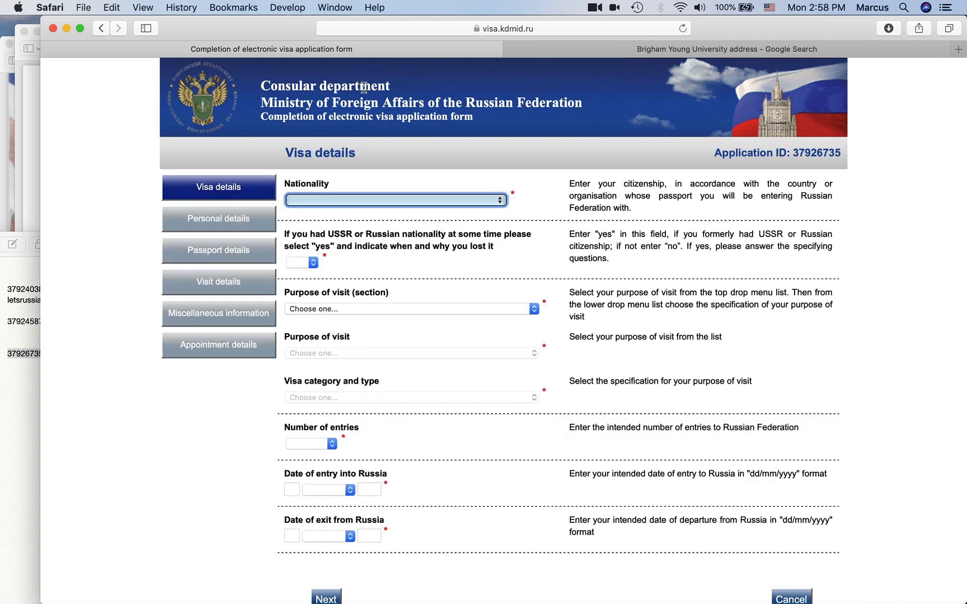
# - Set Nationality to UNITED STATES
pyautogui.scroll(-2, 364, 230)
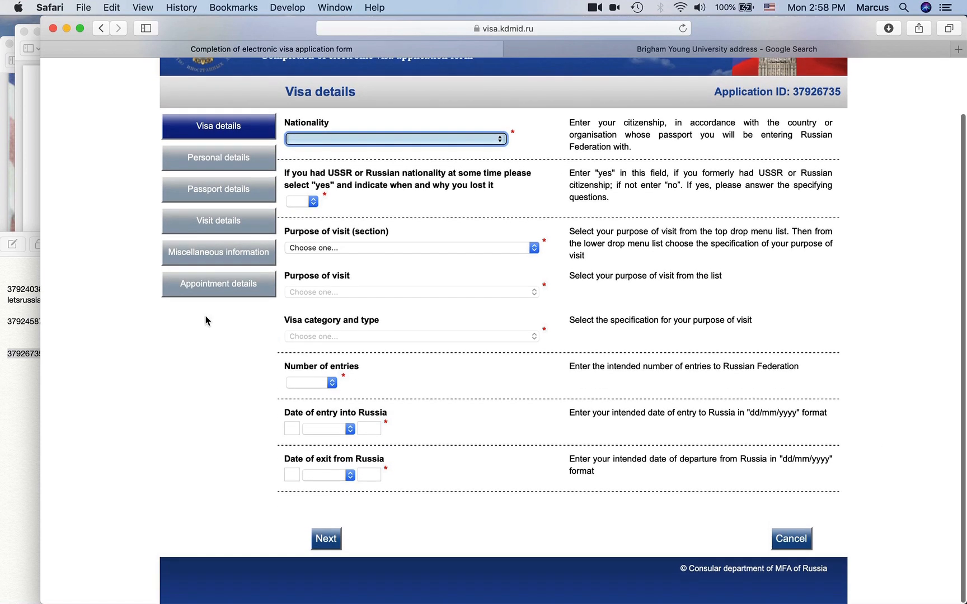
pyautogui.write('un')
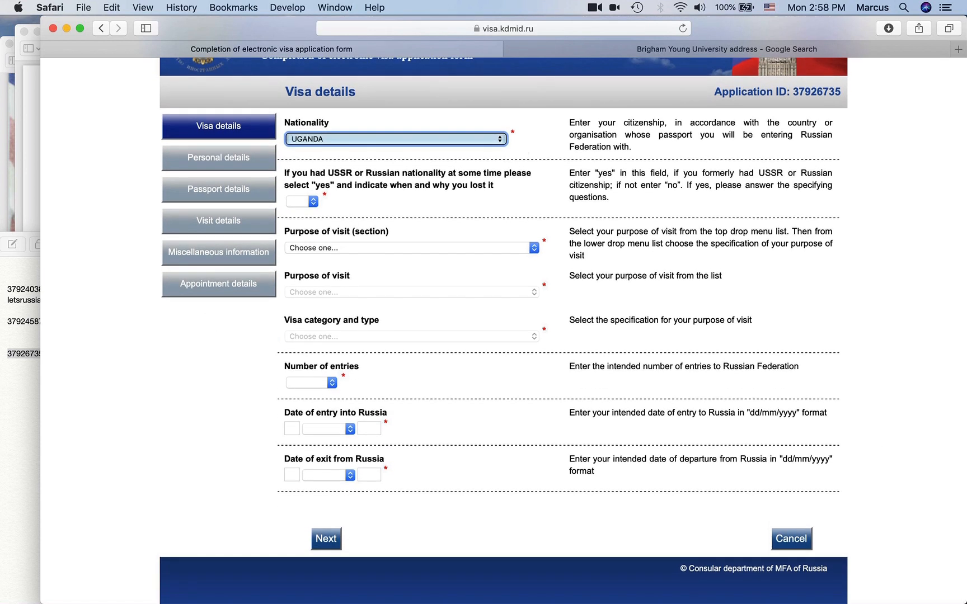
pyautogui.press('Down')
pyautogui.press('Down')
pyautogui.press('Down')
pyautogui.press('Down')
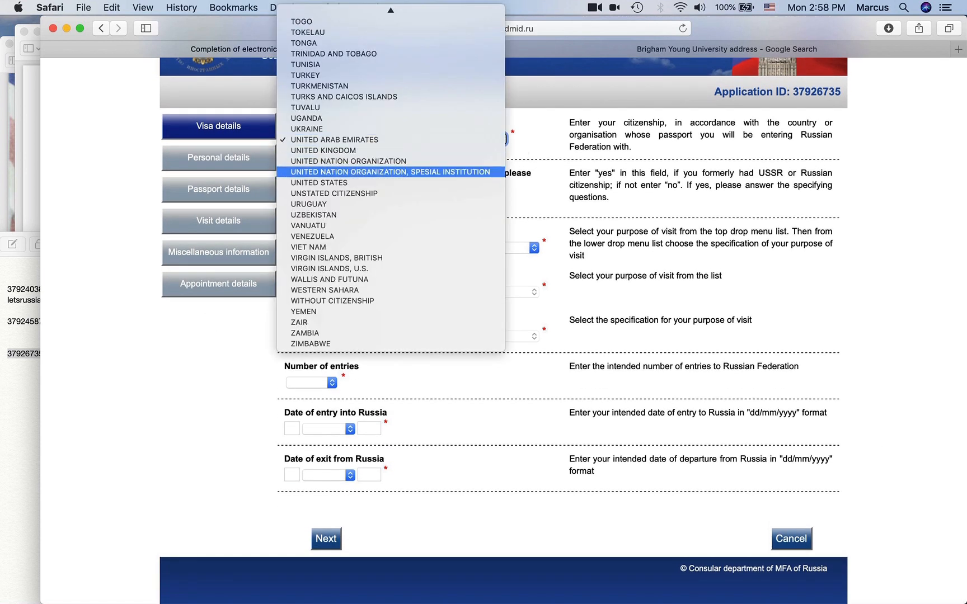
pyautogui.press('Down')
pyautogui.press('Return')
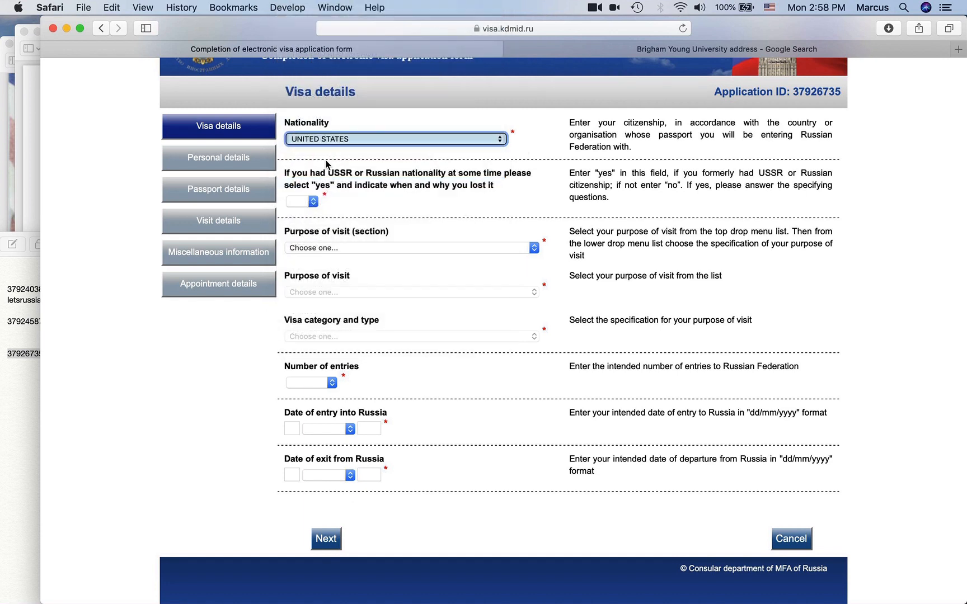
# - Answer no to the former USSR nationality question after briefly trying yes
pyautogui.click(298, 202)
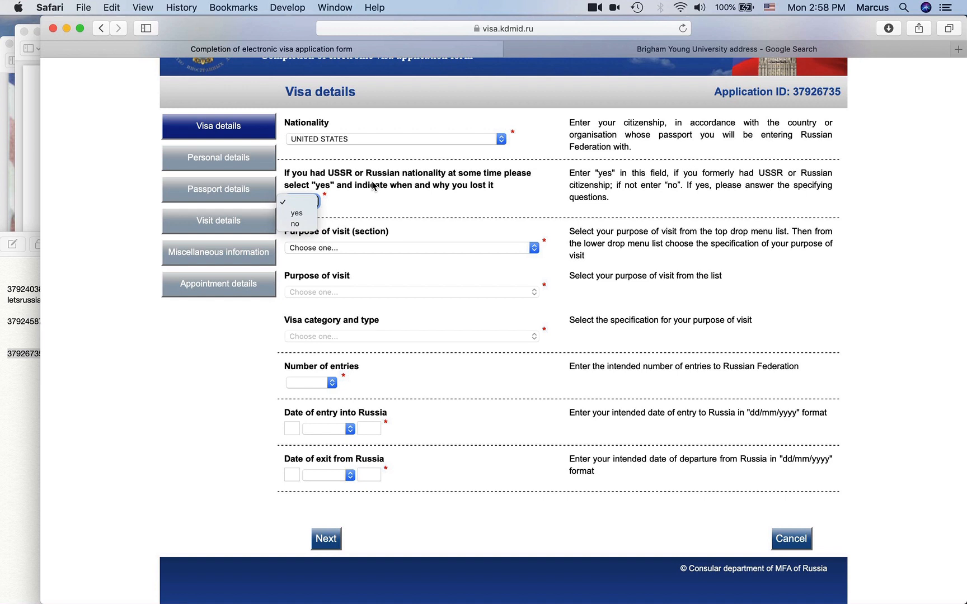
pyautogui.click(300, 224)
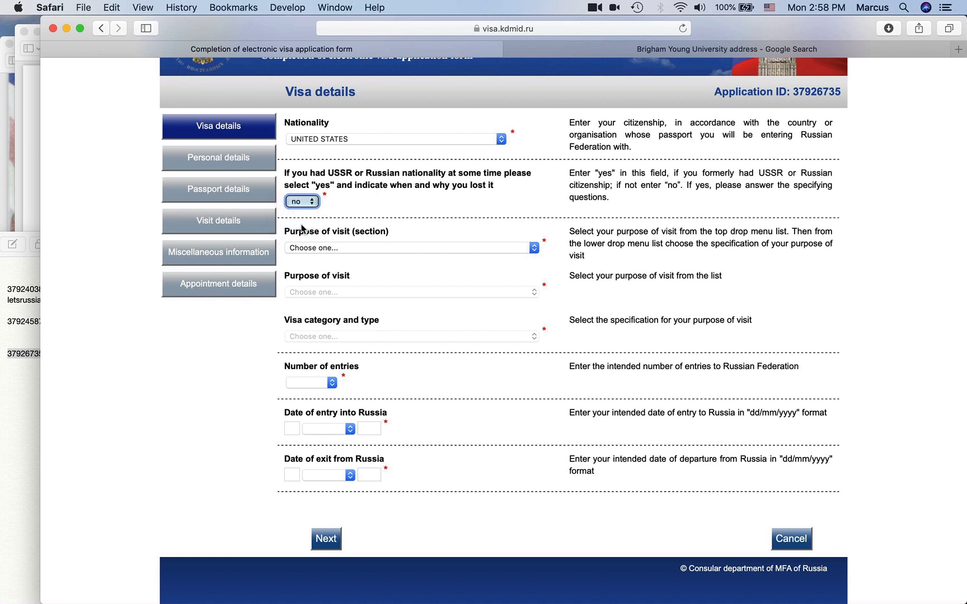
pyautogui.click(310, 202)
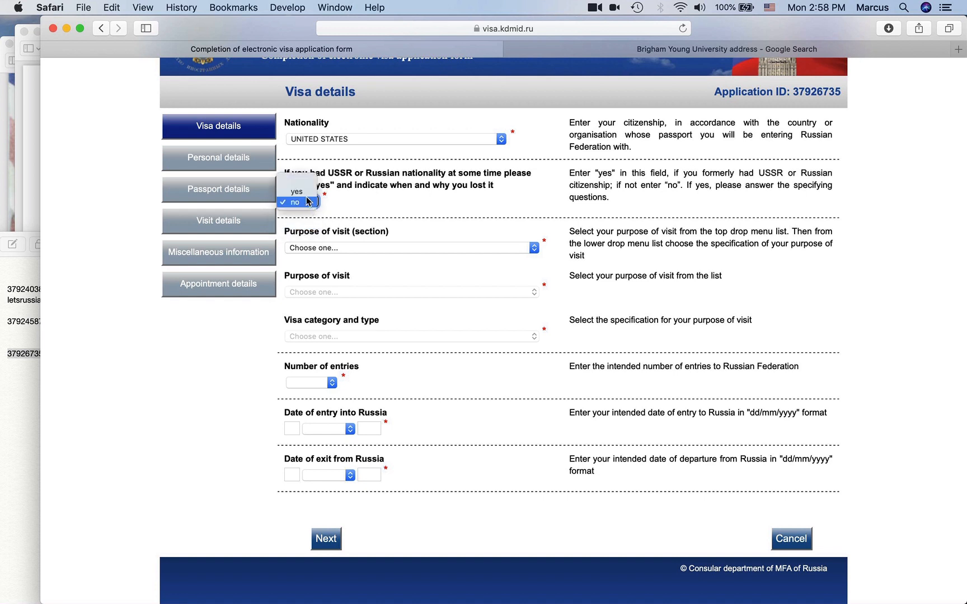
pyautogui.click(305, 194)
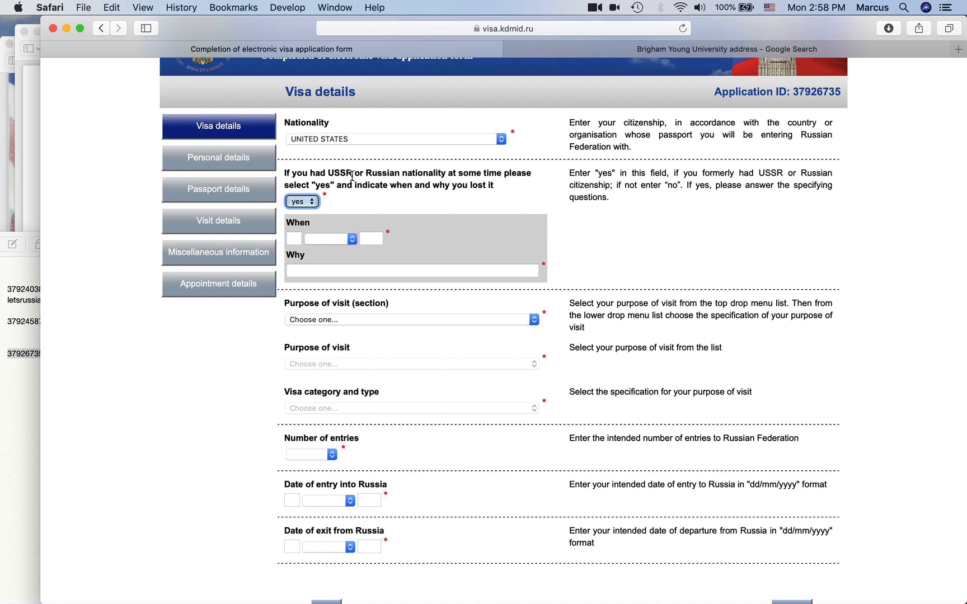
pyautogui.moveTo(353, 176); pyautogui.dragTo(331, 173)
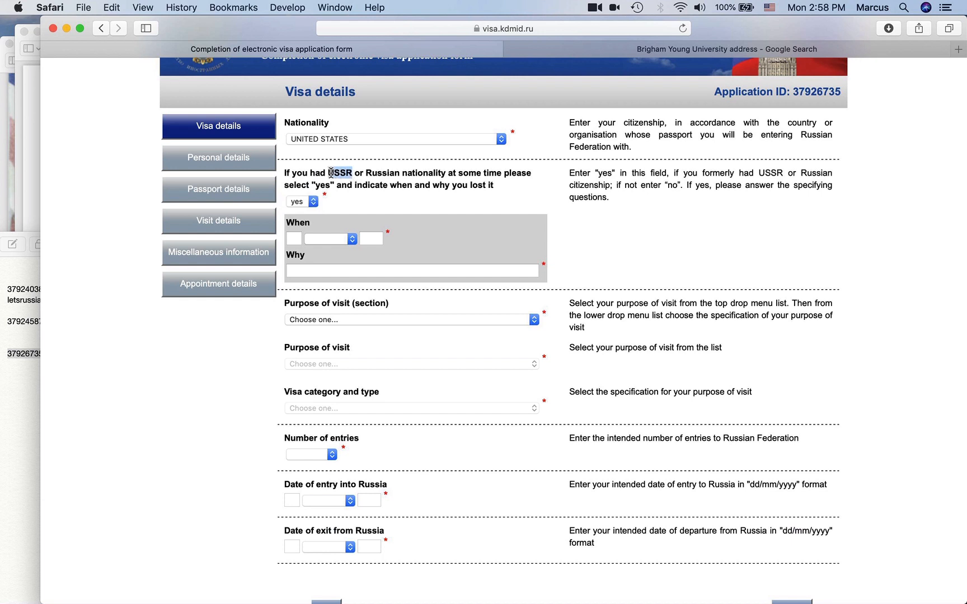
pyautogui.click(339, 174)
pyautogui.doubleClick(351, 175)
pyautogui.click(349, 175)
pyautogui.moveTo(351, 172); pyautogui.dragTo(328, 173)
pyautogui.click(295, 239)
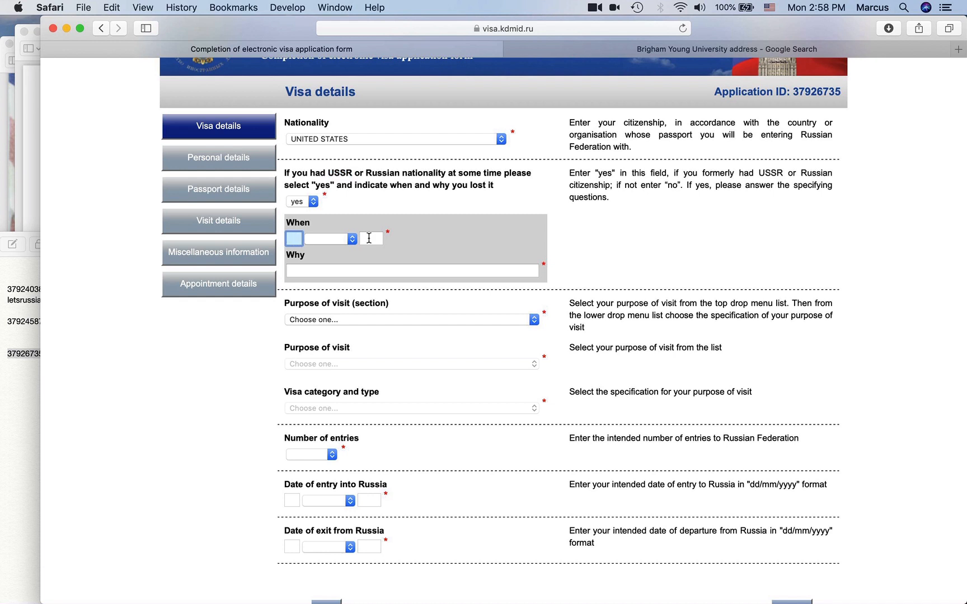
pyautogui.click(310, 205)
pyautogui.click(309, 214)
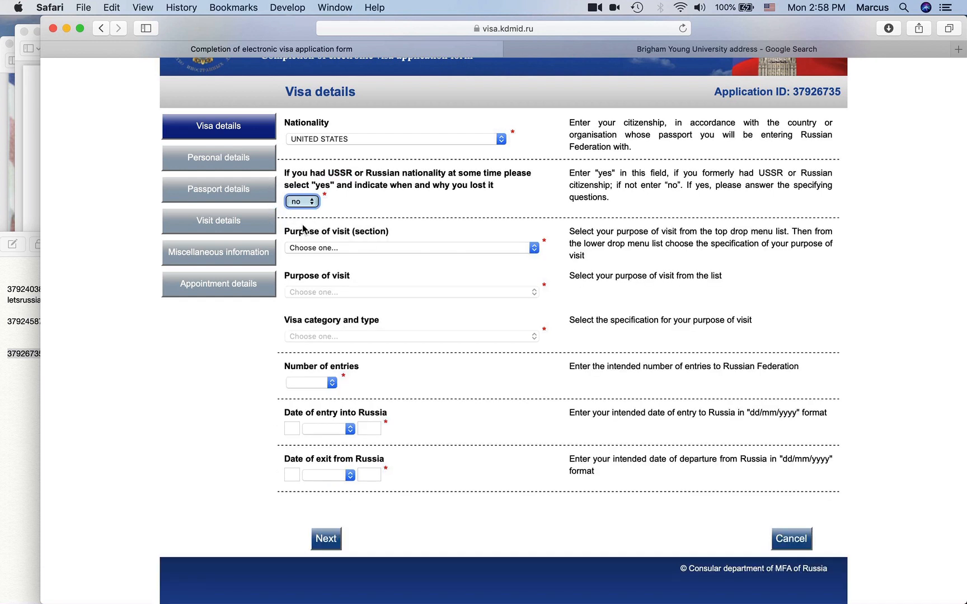
# - Choose TOURISM as purpose section and purpose of visit, and MULTI entries
pyautogui.click(350, 249)
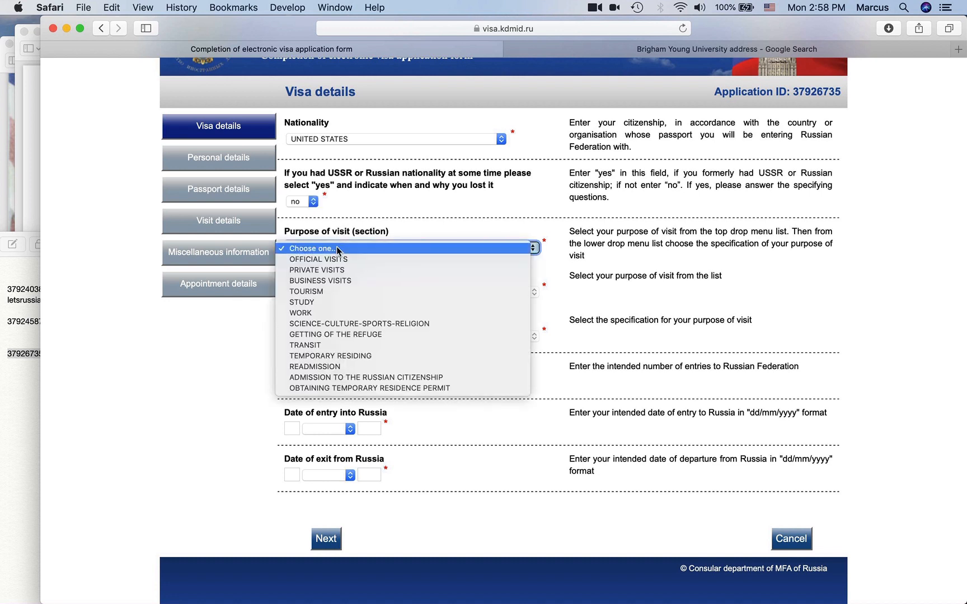
pyautogui.click(341, 291)
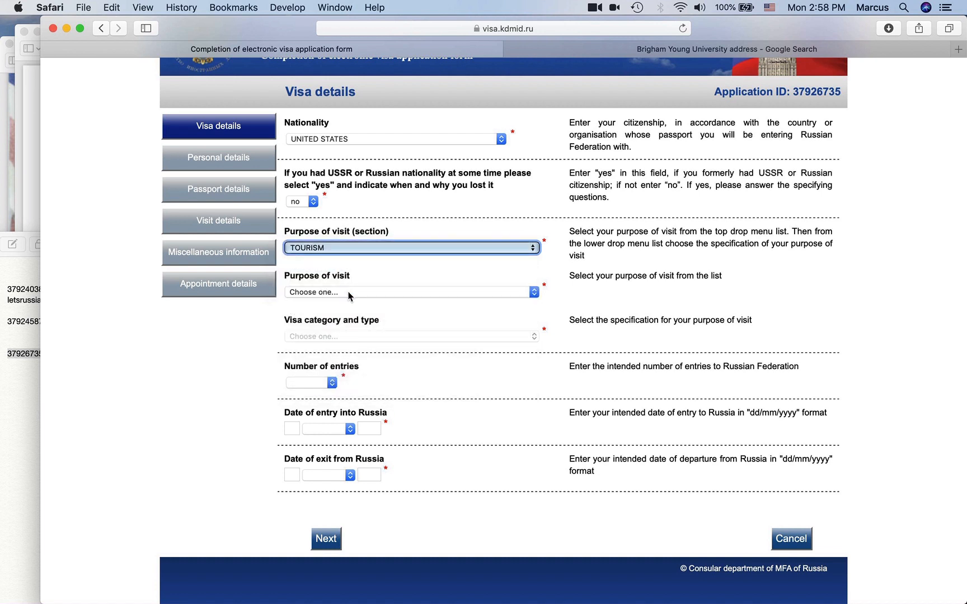
pyautogui.click(347, 292)
pyautogui.click(346, 304)
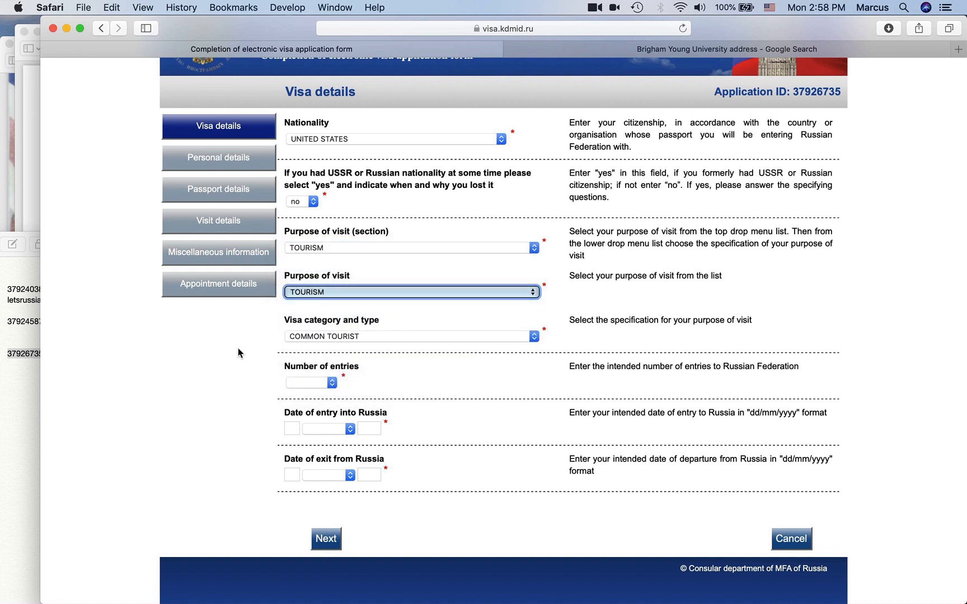
pyautogui.click(315, 384)
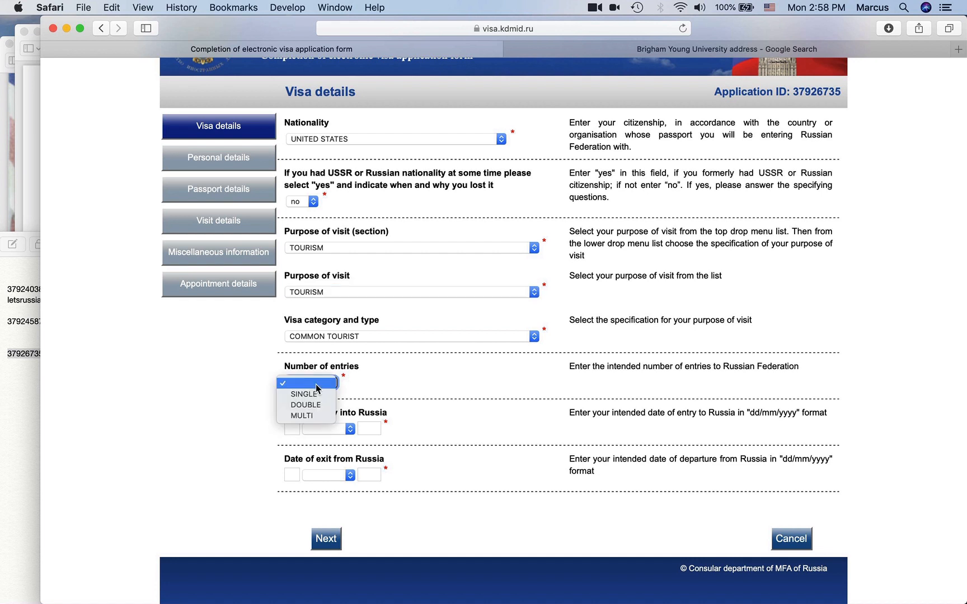
pyautogui.click(317, 416)
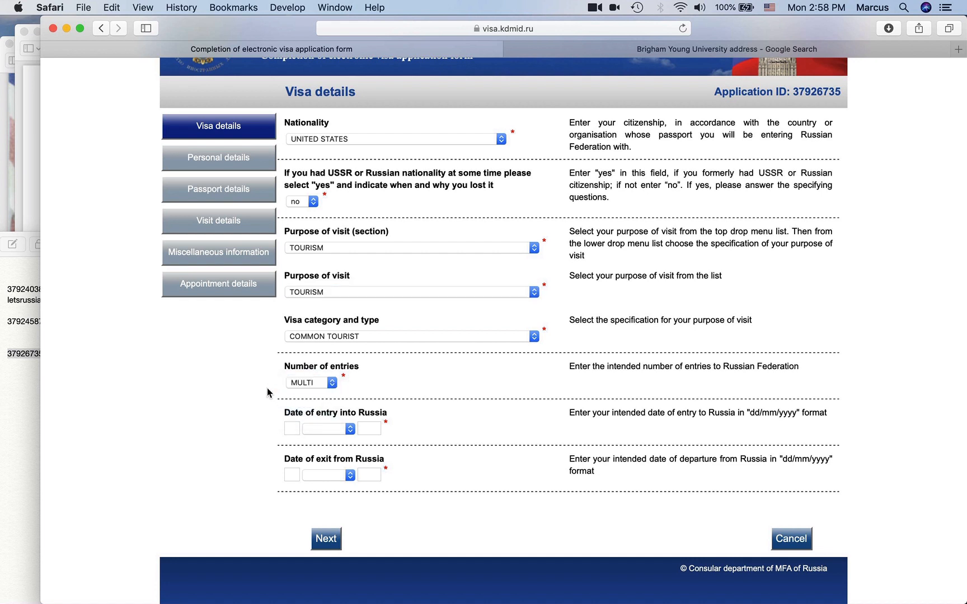
# - Set the date of entry to 30 March 2020
pyautogui.click(296, 429)
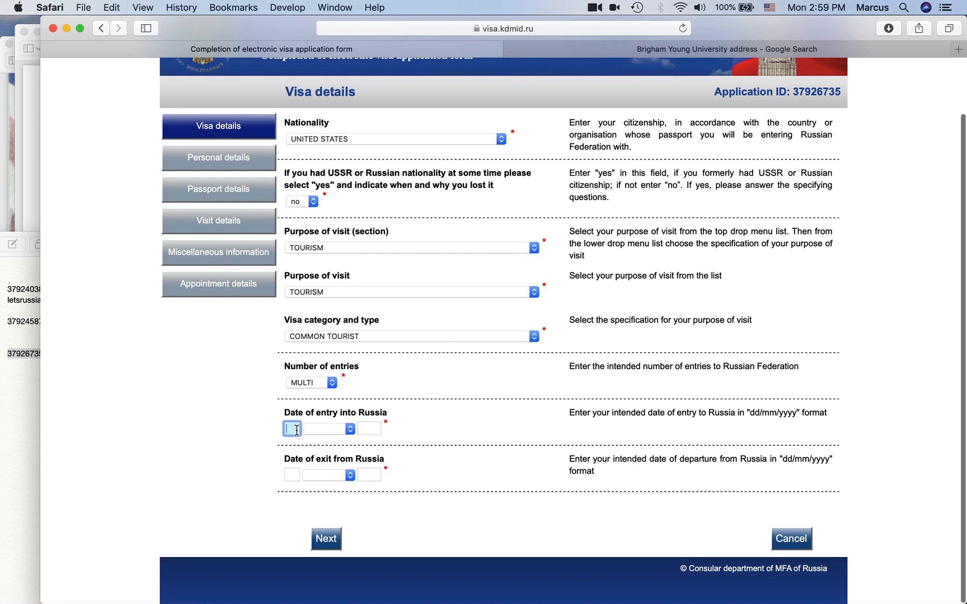
pyautogui.write('30')
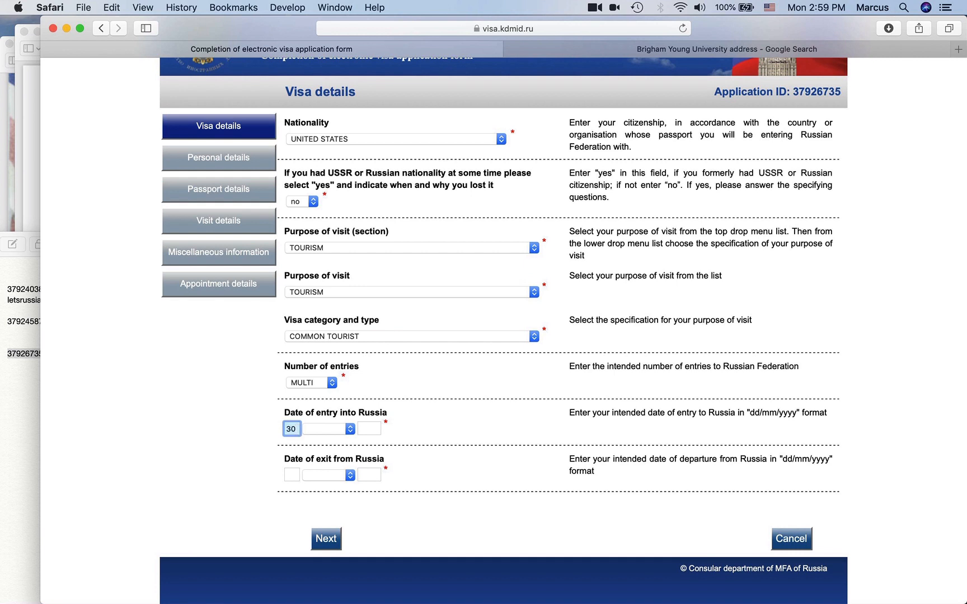
pyautogui.press('Tab')
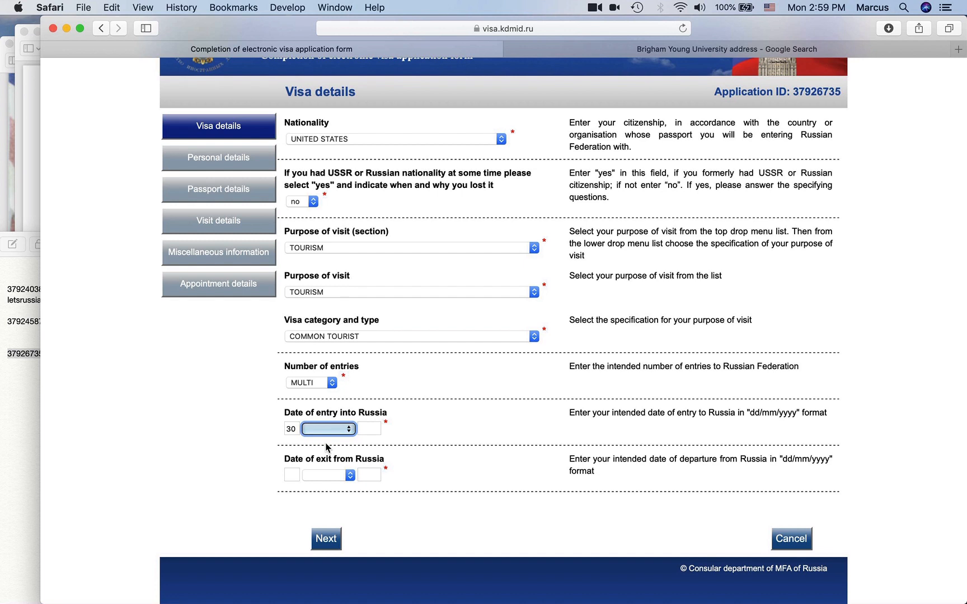
pyautogui.doubleClick(288, 429)
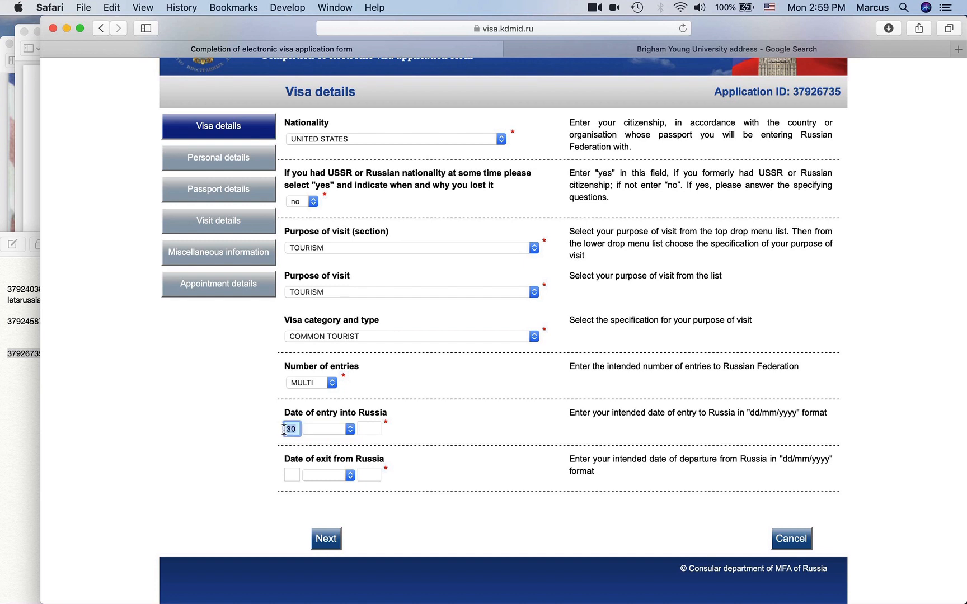
pyautogui.click(326, 429)
pyautogui.click(431, 458)
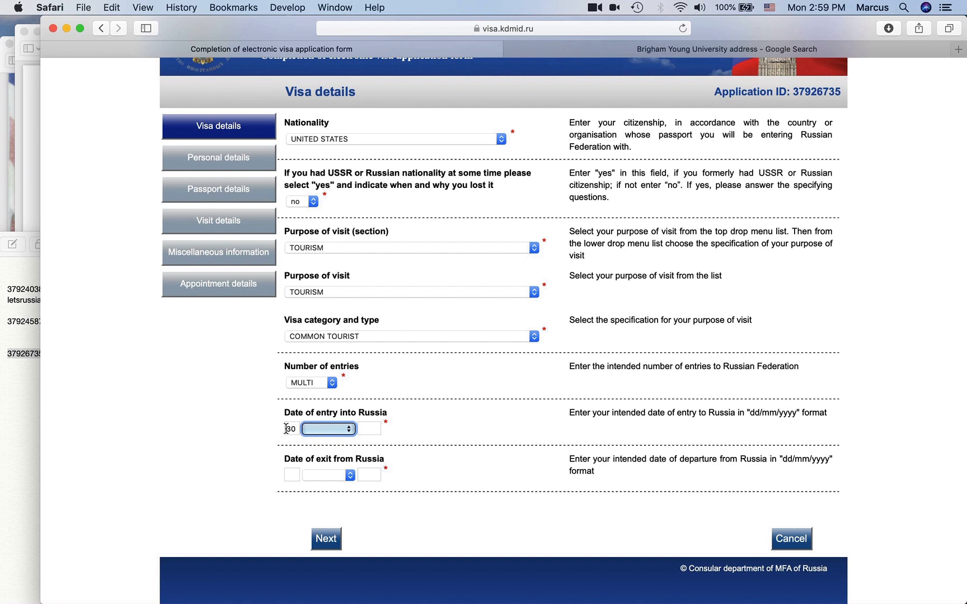
pyautogui.click(339, 431)
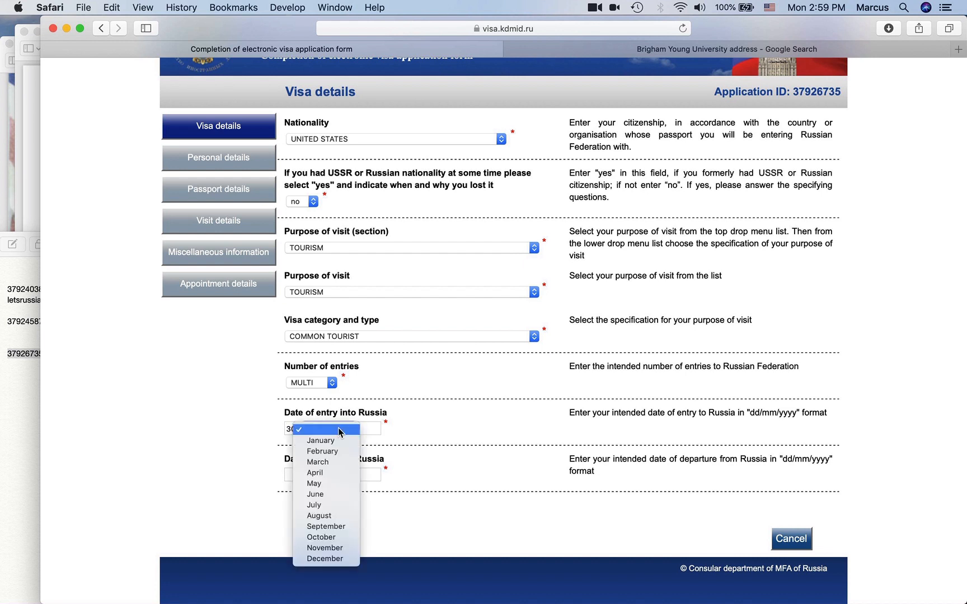
pyautogui.click(332, 462)
pyautogui.click(376, 430)
pyautogui.write('2020')
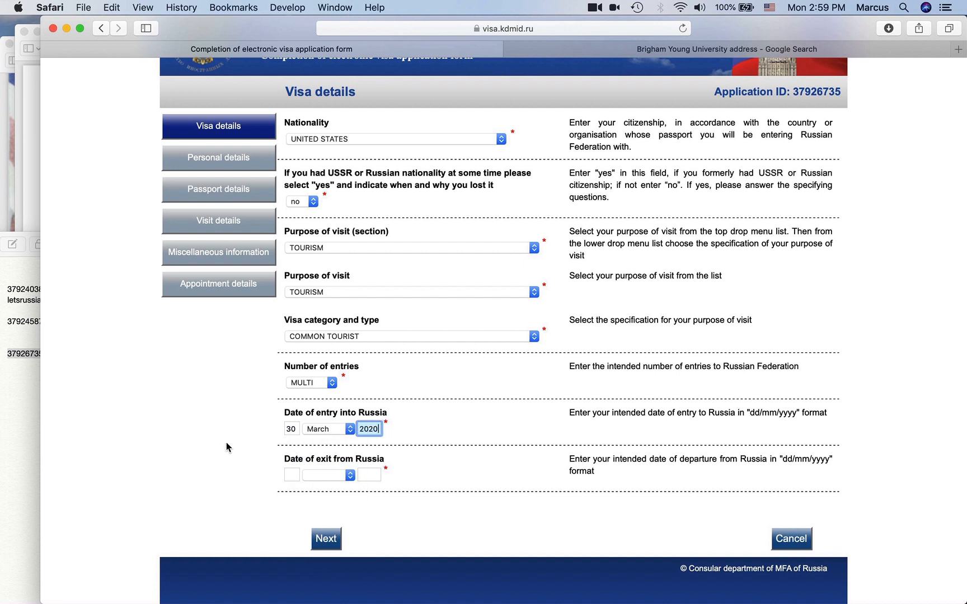
# - Set the date of exit to 29 March 2023
pyautogui.click(291, 474)
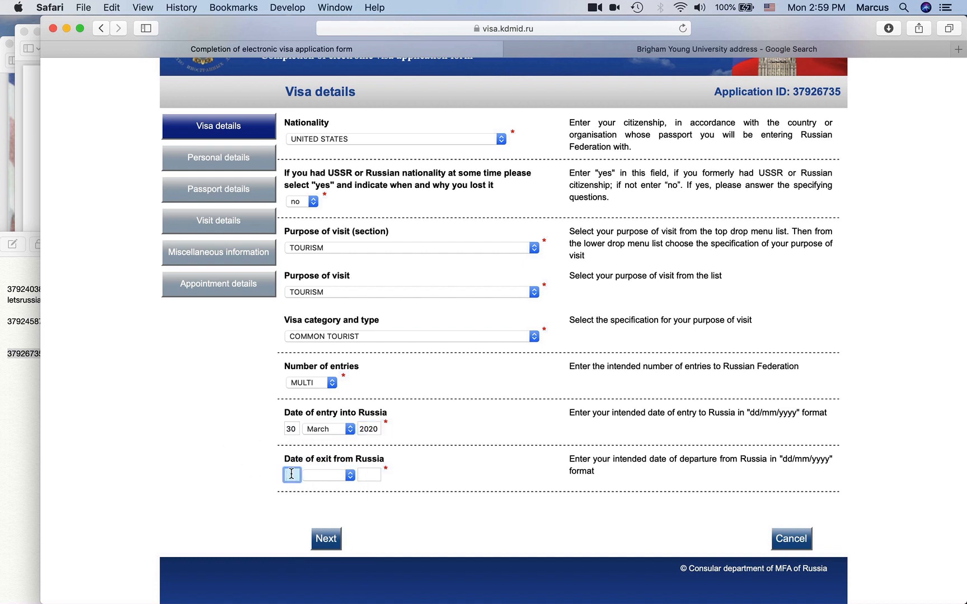
pyautogui.write('29')
pyautogui.press('Tab')
pyautogui.press('m')
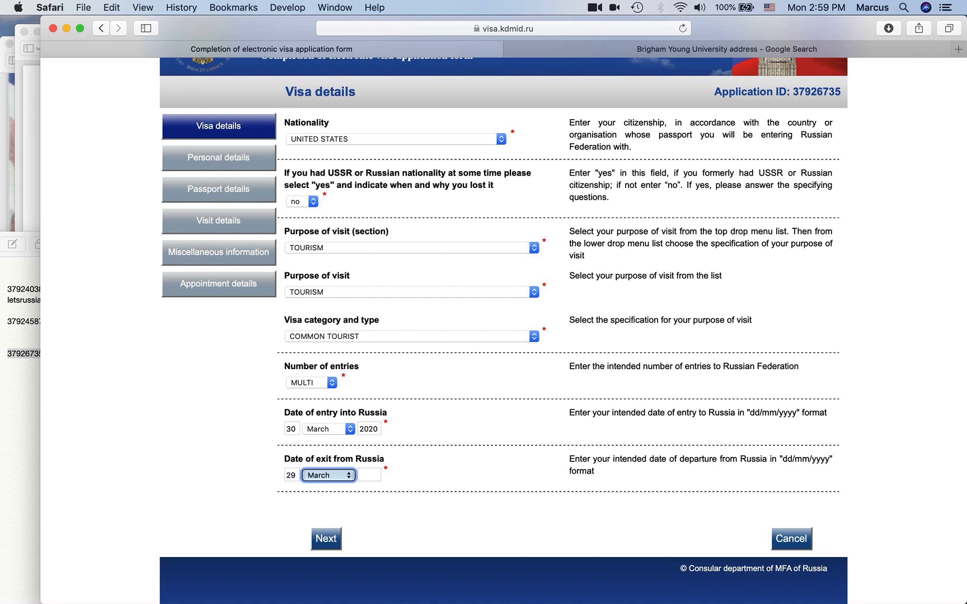
pyautogui.press('Tab')
pyautogui.write('2023')
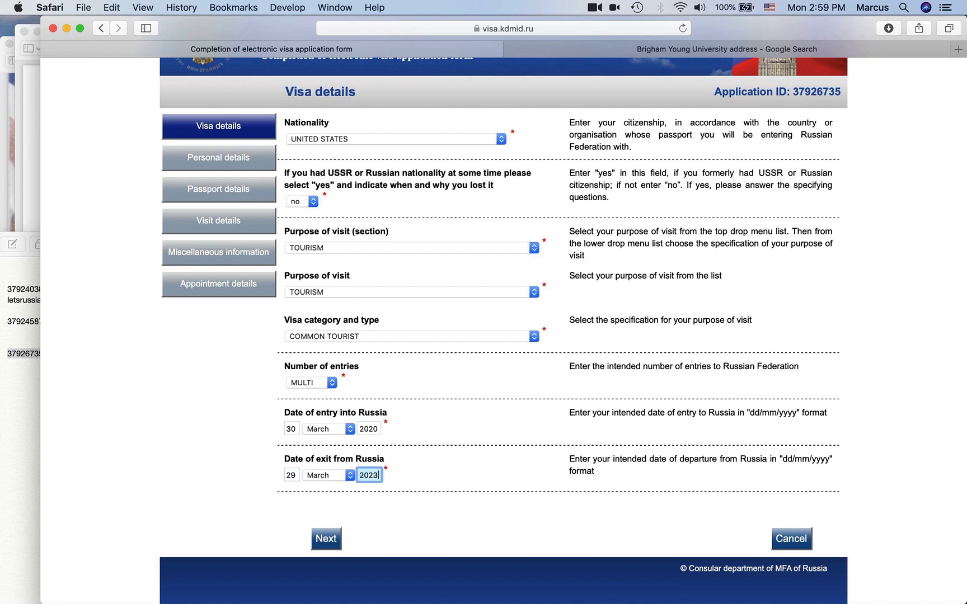
pyautogui.click(216, 475)
pyautogui.scroll(-1, 271, 444)
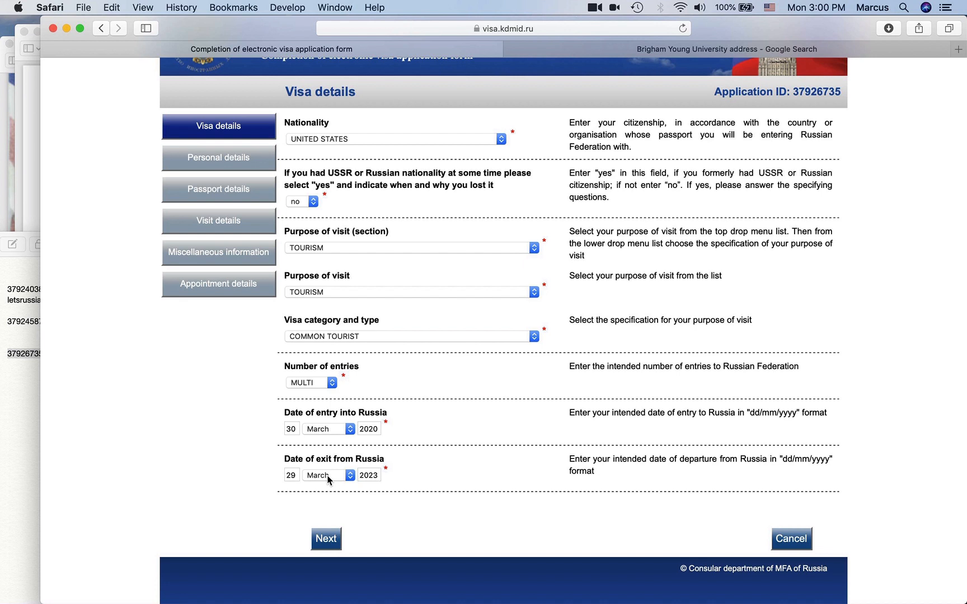
pyautogui.doubleClick(295, 475)
# - Review the entry and exit date fields, then submit the Visa details with Next
pyautogui.click(273, 482)
pyautogui.moveTo(297, 428); pyautogui.dragTo(279, 430)
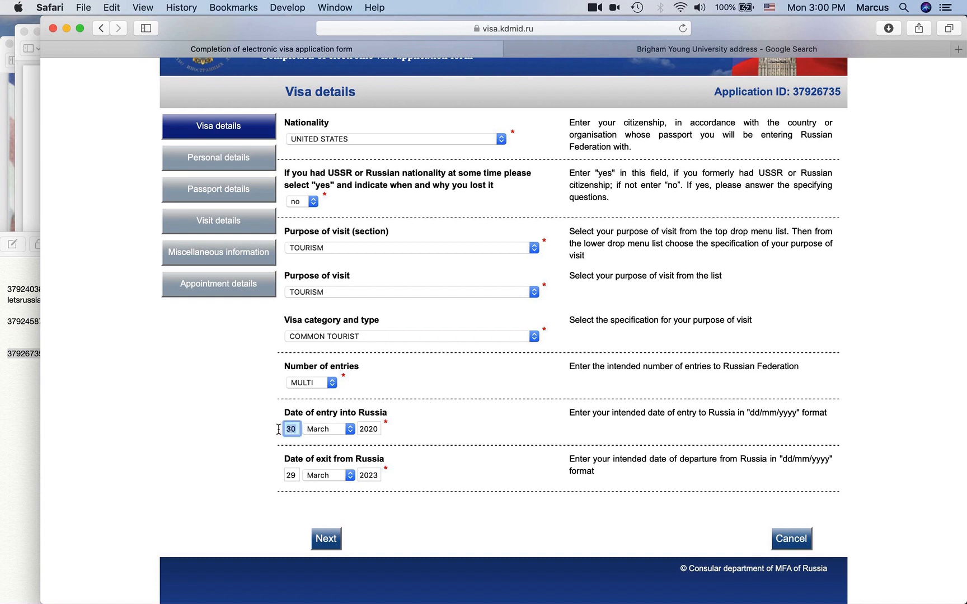
pyautogui.click(296, 476)
pyautogui.click(274, 476)
pyautogui.click(326, 539)
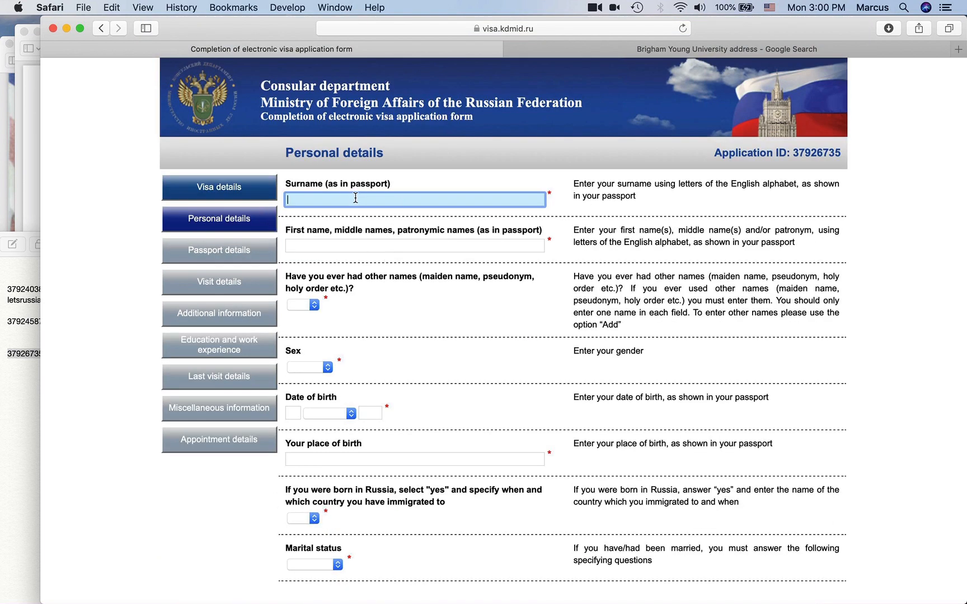
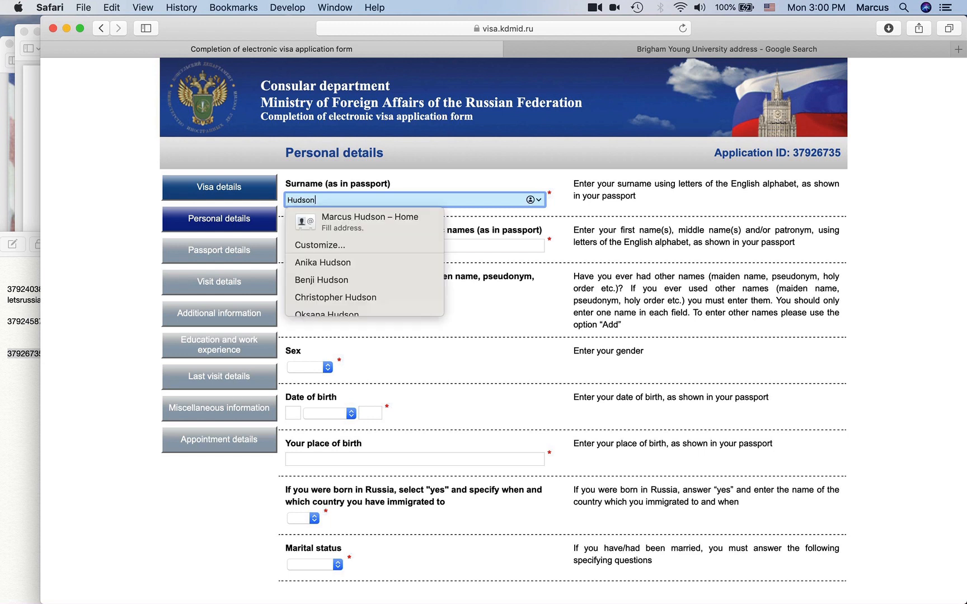
# - Enter the applicant's surname and given names from the passport scan, removing stray text
pyautogui.press('Escape')
pyautogui.press('Tab')
pyautogui.write('Marcus')
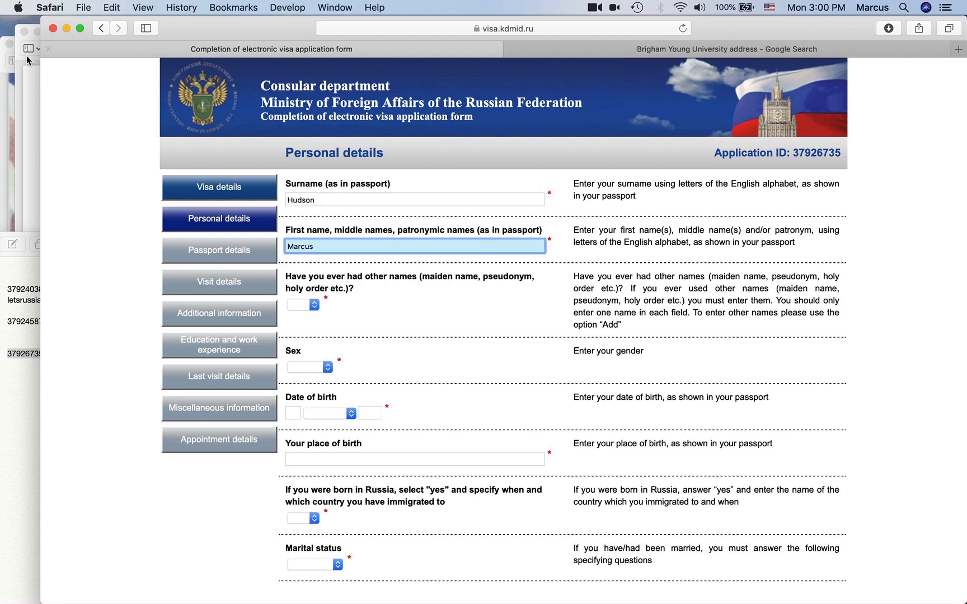
pyautogui.click(9, 57)
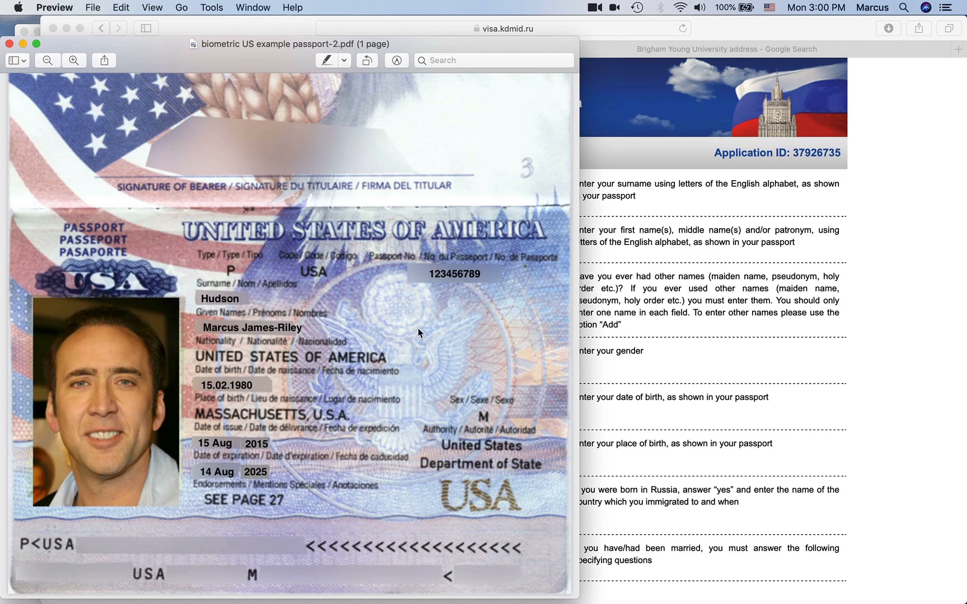
pyautogui.click(591, 329)
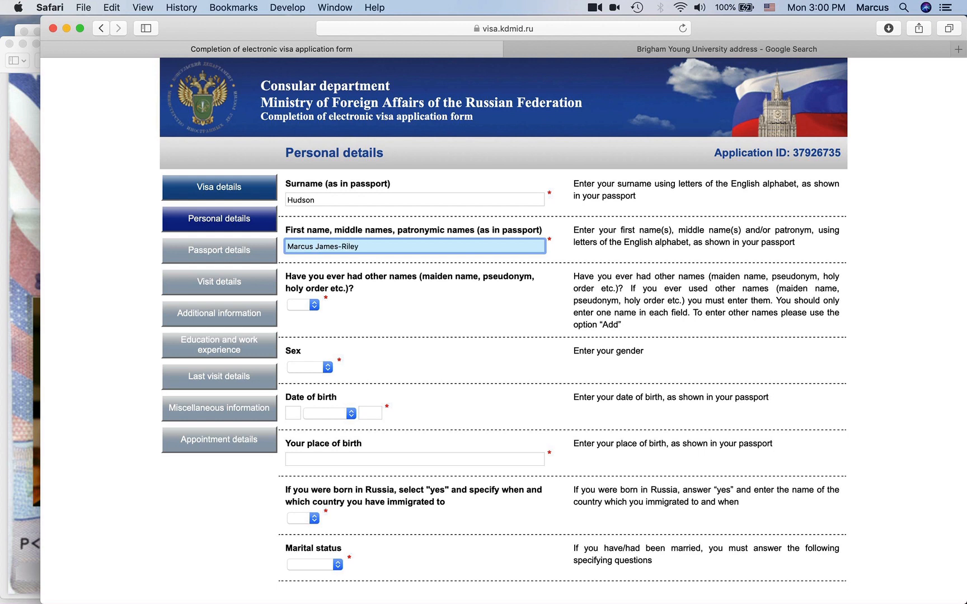
pyautogui.press('Tab')
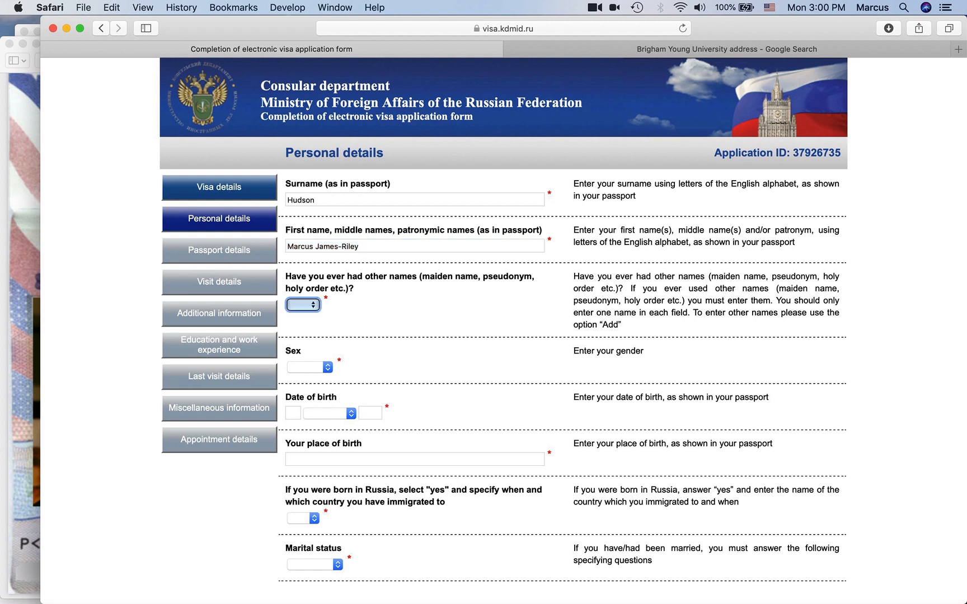
pyautogui.click(341, 247)
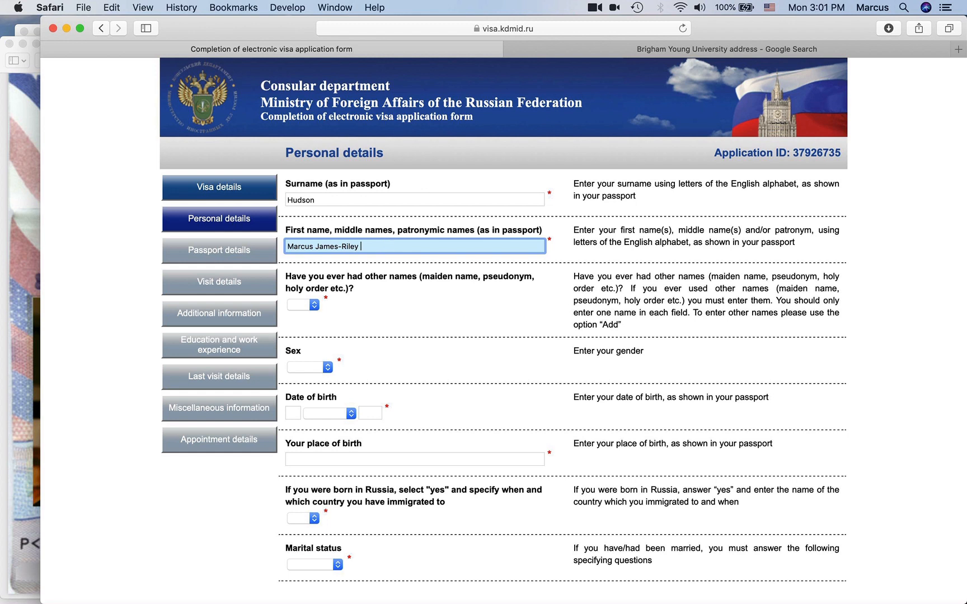
pyautogui.write('CM DONA')
pyautogui.moveTo(413, 248); pyautogui.dragTo(361, 248)
pyautogui.press('BackSpace')
# - Answer no to 'Have you ever had other names'
pyautogui.click(364, 284)
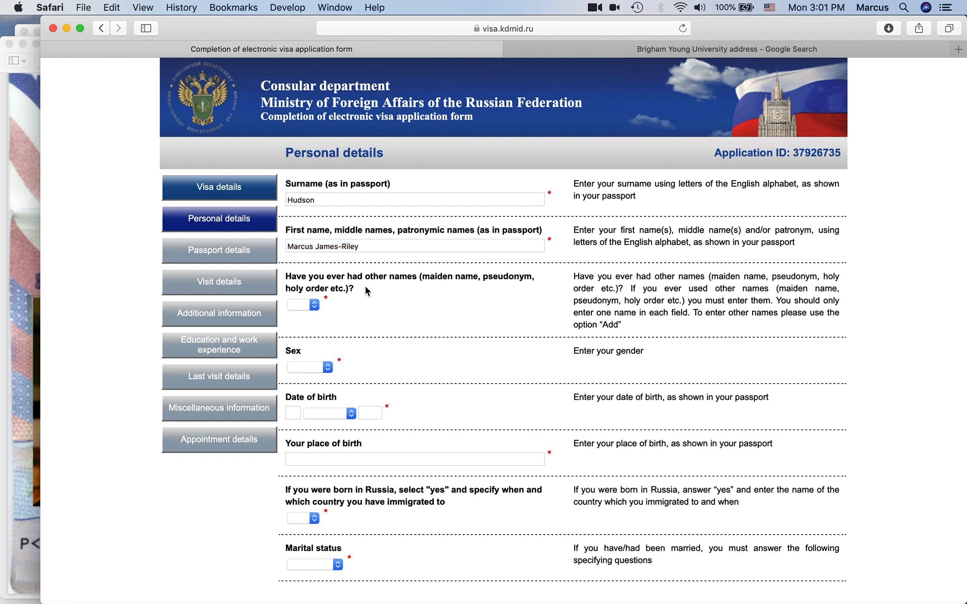
pyautogui.click(303, 304)
pyautogui.click(303, 321)
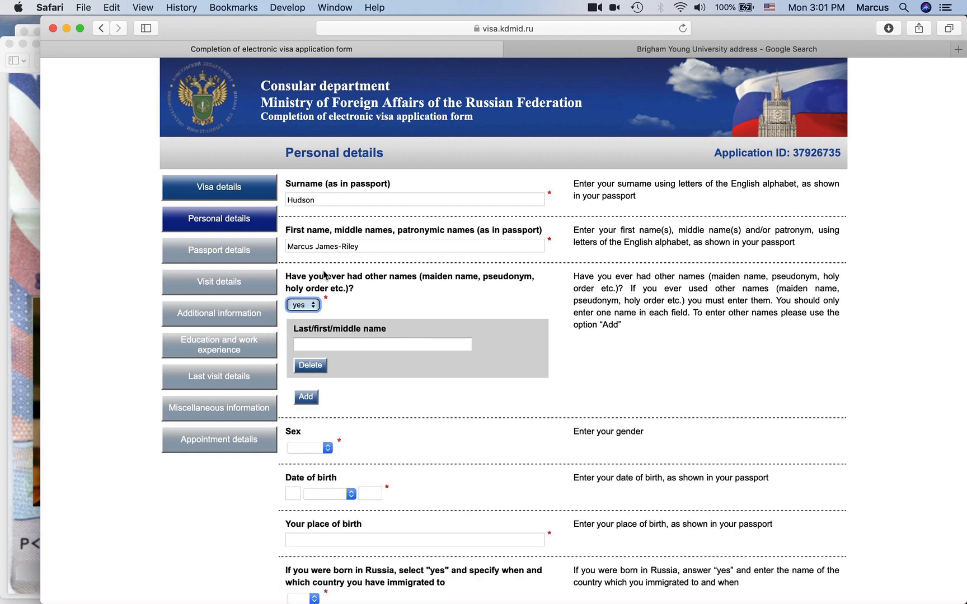
pyautogui.click(310, 306)
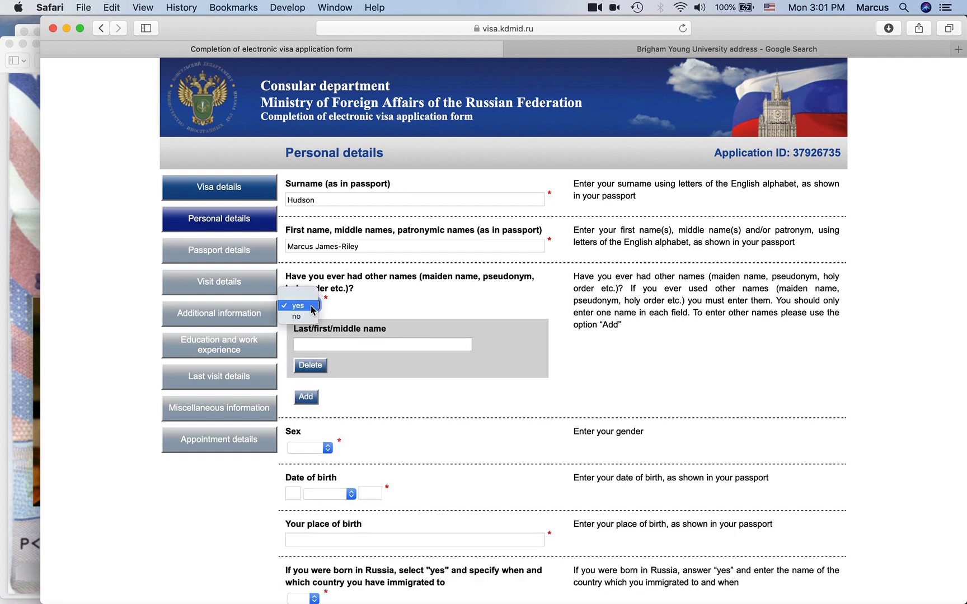
pyautogui.click(312, 318)
pyautogui.click(449, 302)
pyautogui.moveTo(421, 276); pyautogui.dragTo(478, 272)
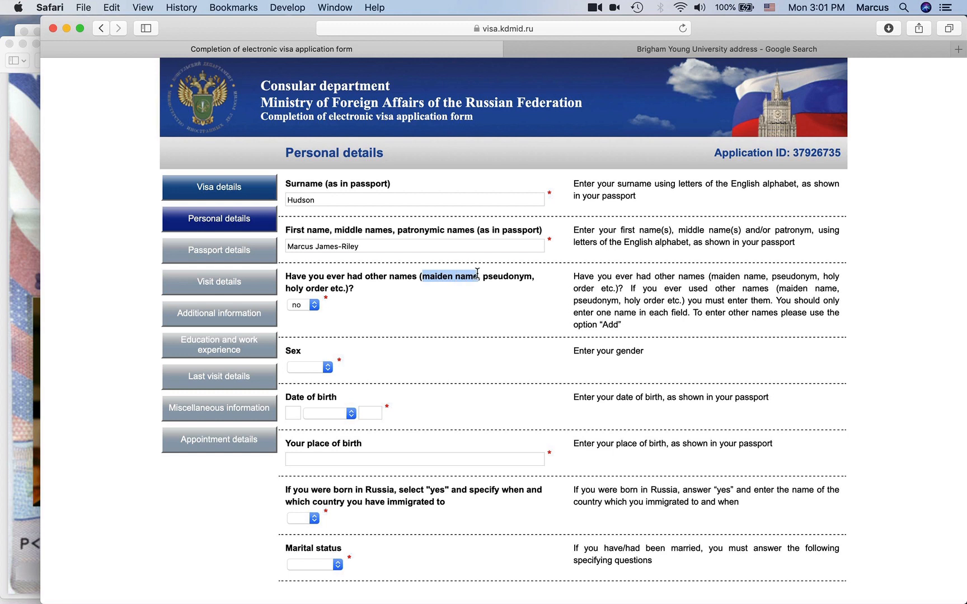
pyautogui.click(438, 295)
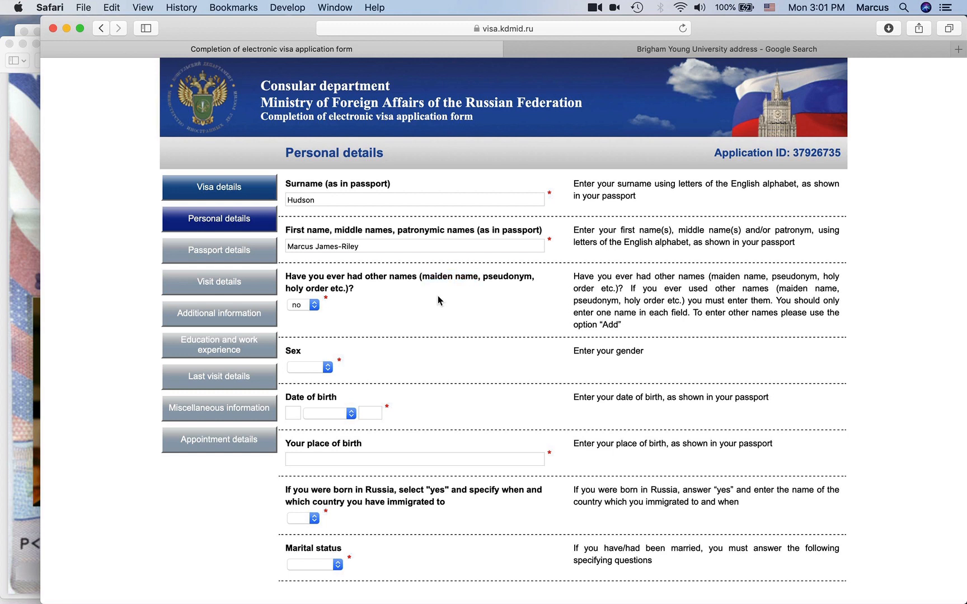
pyautogui.click(295, 309)
pyautogui.click(295, 307)
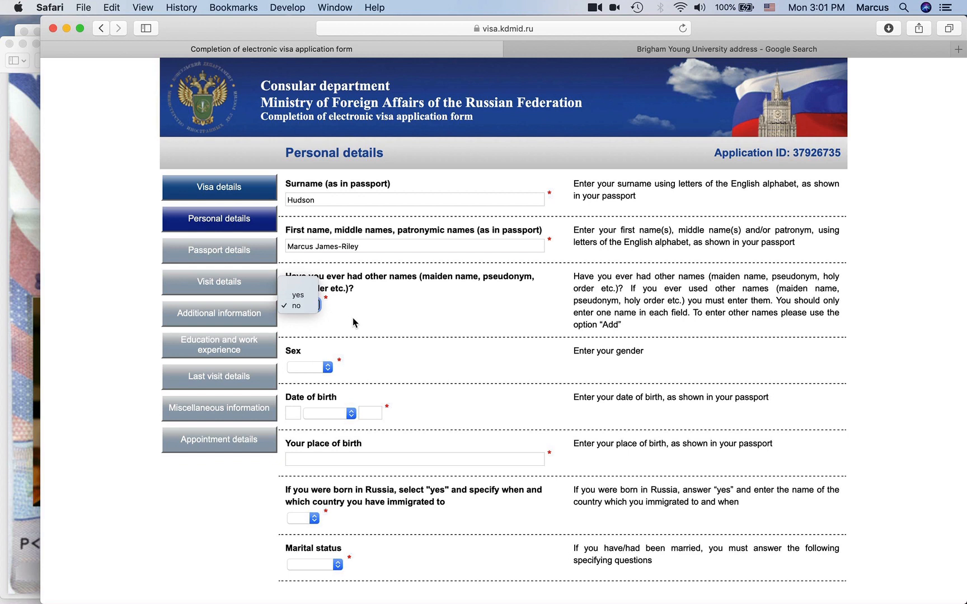
# - Set Sex to Male
pyautogui.click(311, 365)
pyautogui.click(310, 379)
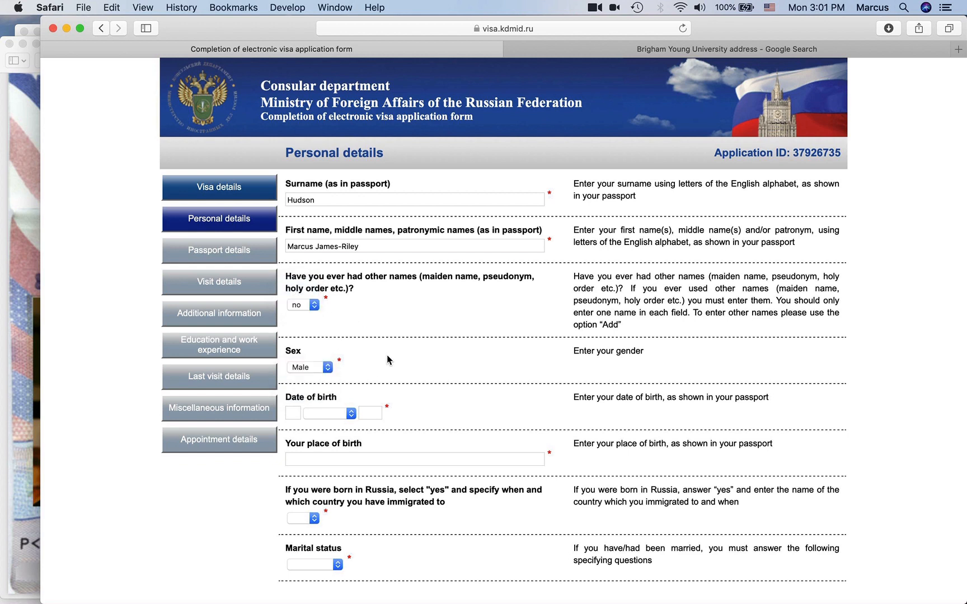
pyautogui.scroll(-3, 387, 355)
pyautogui.click(295, 324)
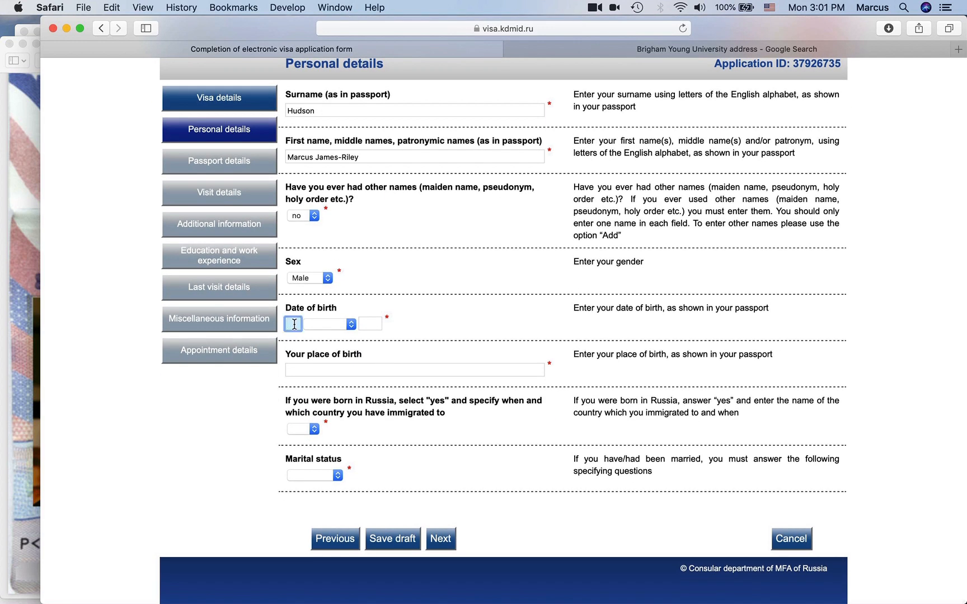
pyautogui.click(22, 182)
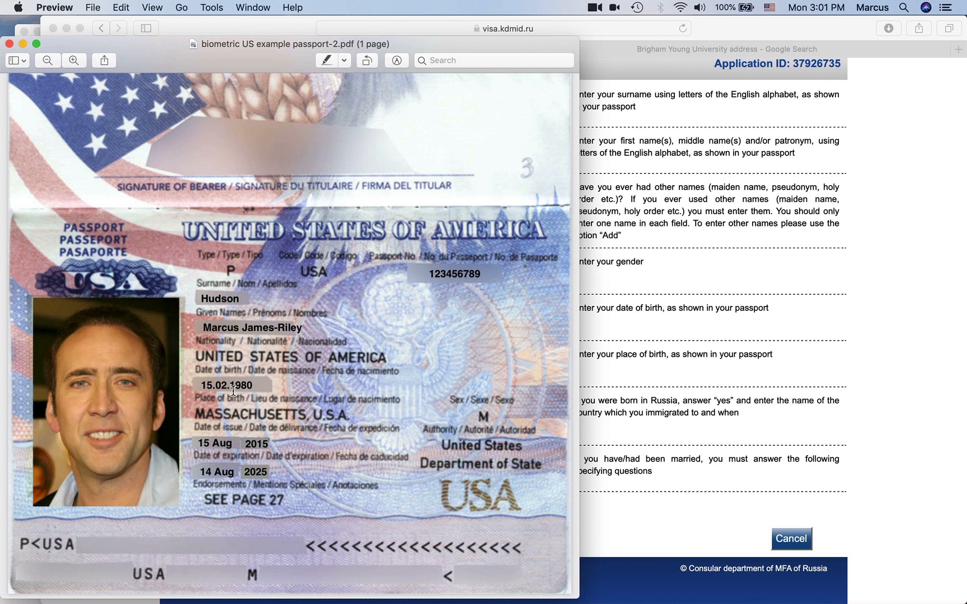
pyautogui.click(650, 373)
pyautogui.write('15')
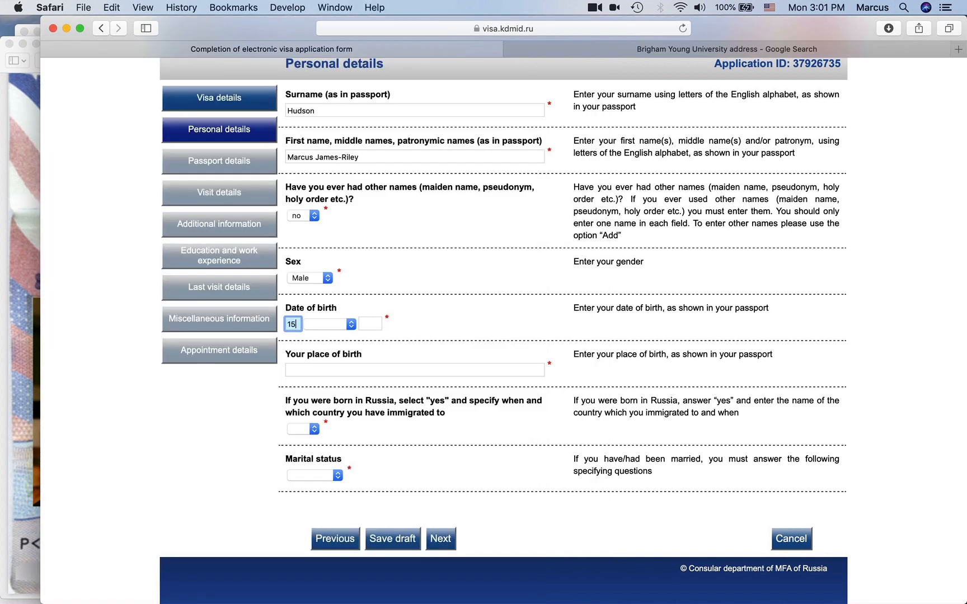
pyautogui.press('Tab')
pyautogui.press('f')
pyautogui.press('Tab')
pyautogui.write('1980')
# - Fill in Place of birth as 'Massachusetts, U.S.A.' from the passport scan
pyautogui.click(363, 366)
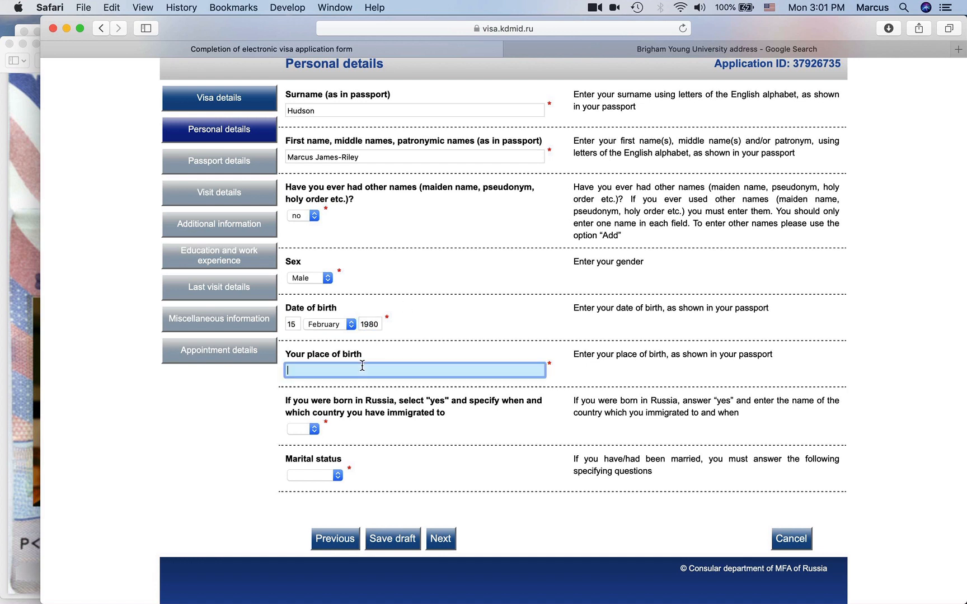
pyautogui.click(31, 380)
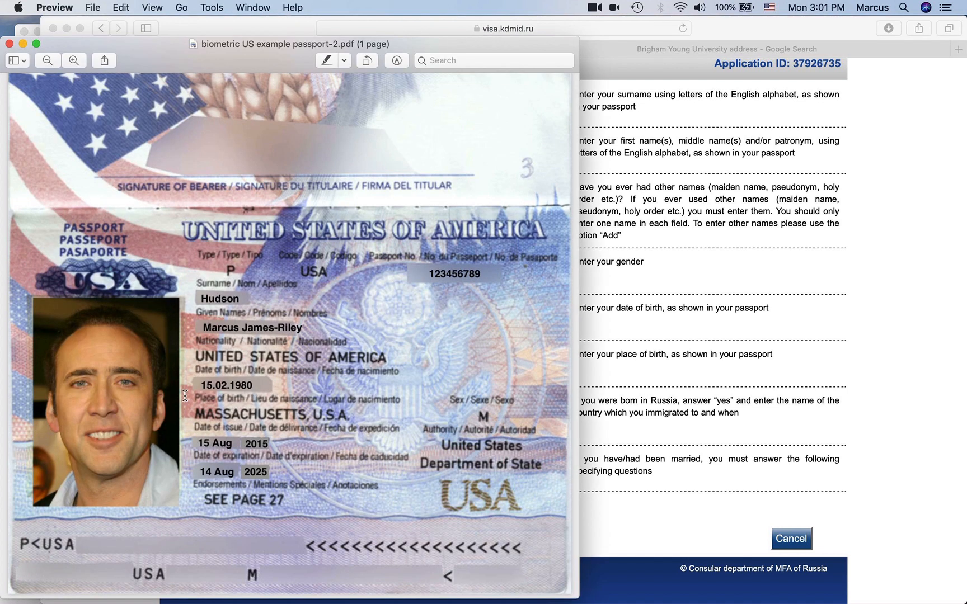
pyautogui.click(615, 377)
pyautogui.write('Massachusetts')
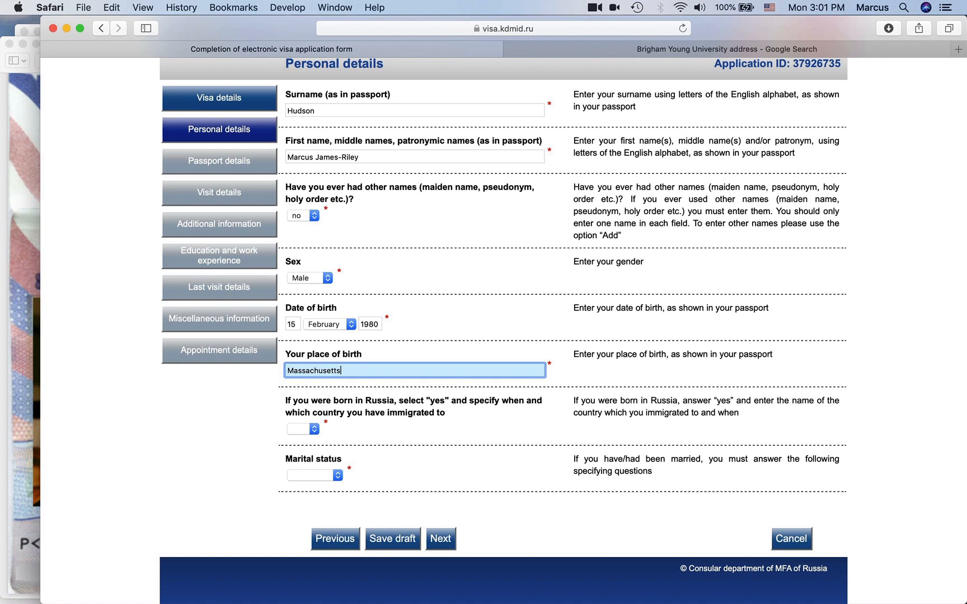
pyautogui.write(', U.S.A.')
pyautogui.click(196, 451)
pyautogui.click(17, 400)
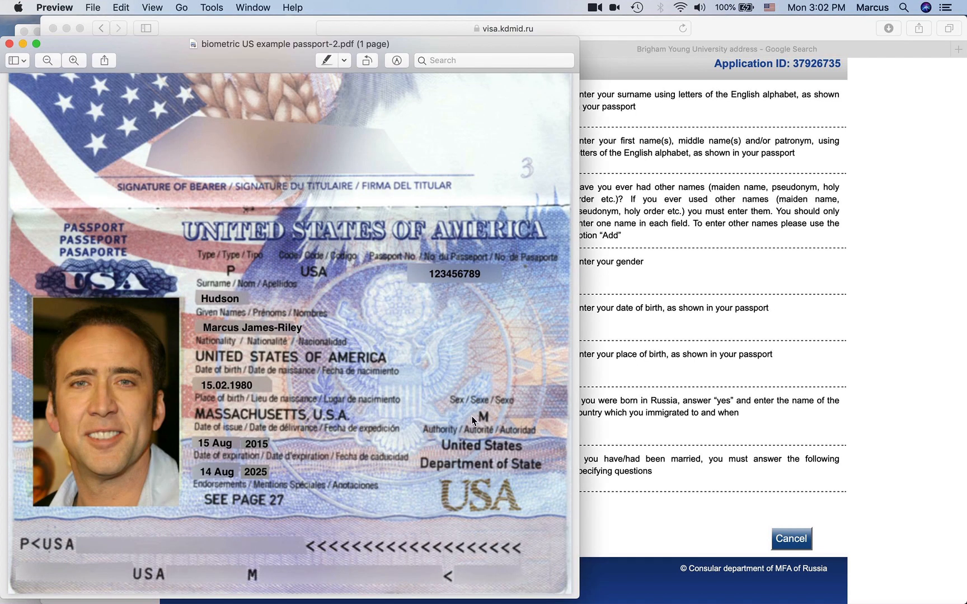
pyautogui.click(615, 414)
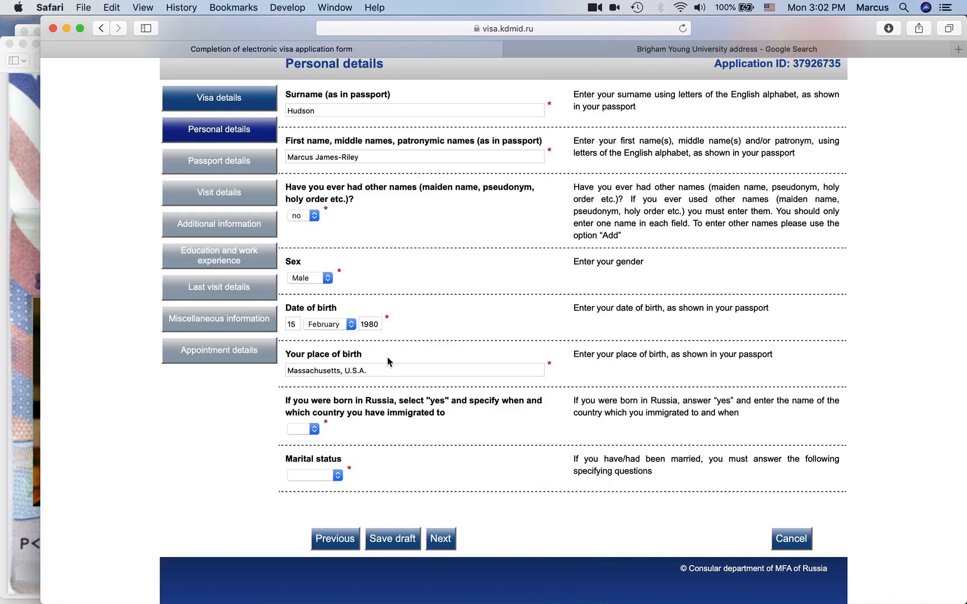
# - Set the born-in-Russia answer to no after briefly trying yes
pyautogui.click(305, 425)
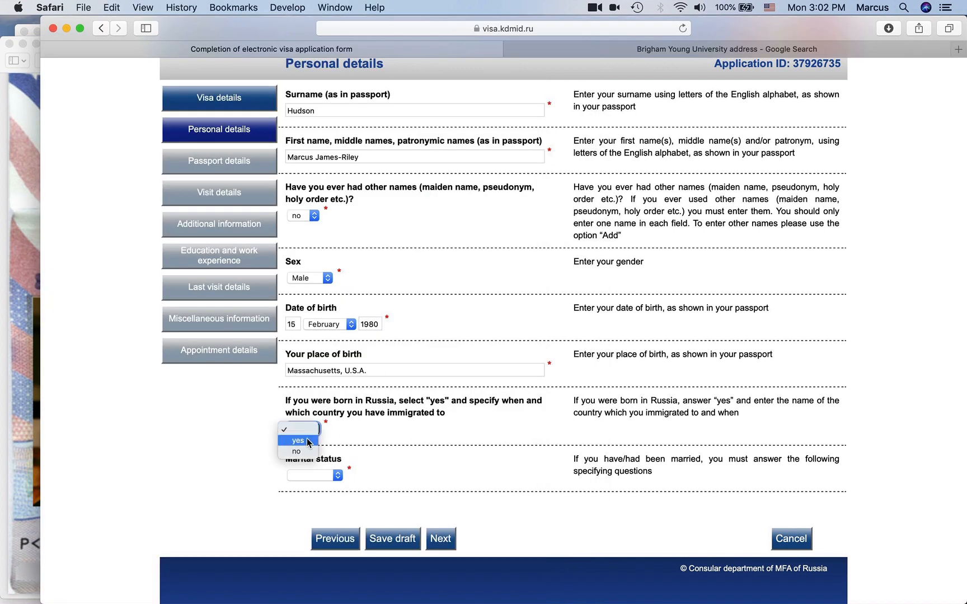
pyautogui.click(298, 441)
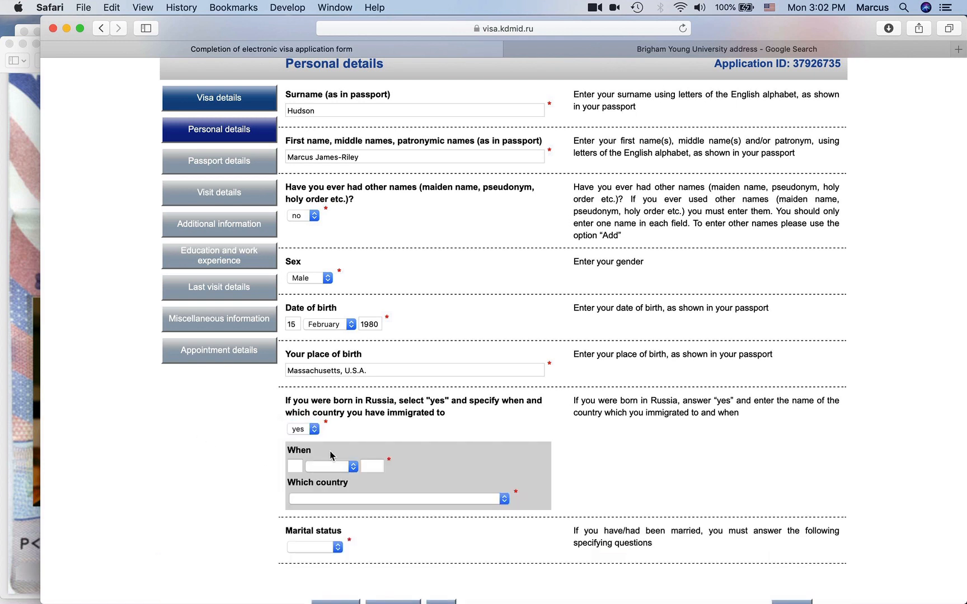
pyautogui.scroll(-3, 339, 502)
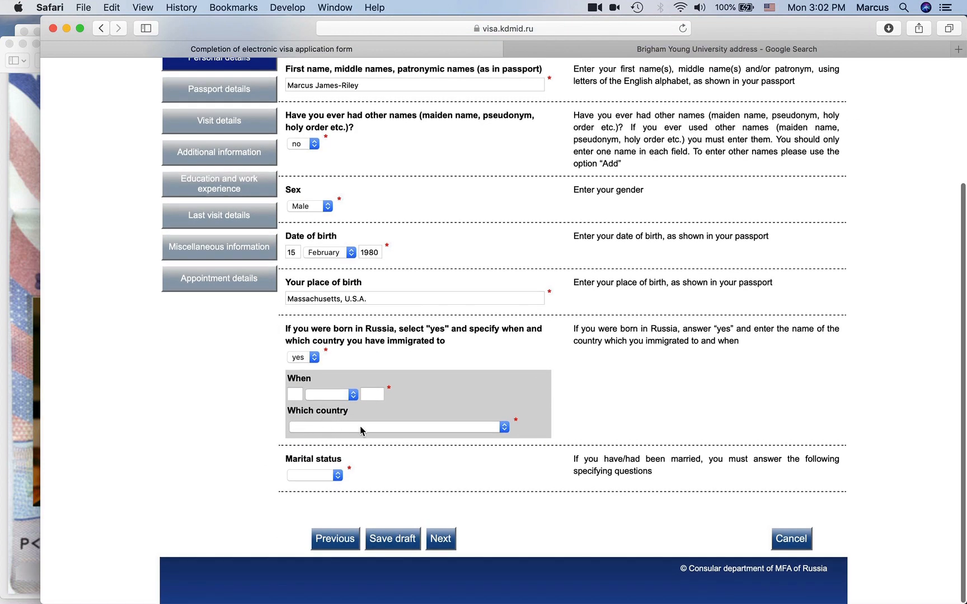
pyautogui.click(303, 360)
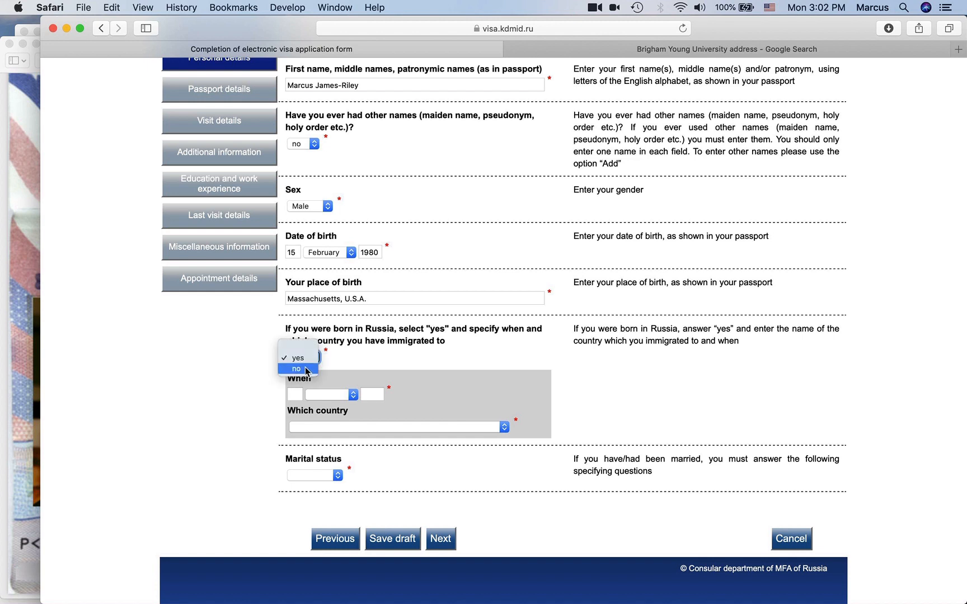
pyautogui.click(307, 369)
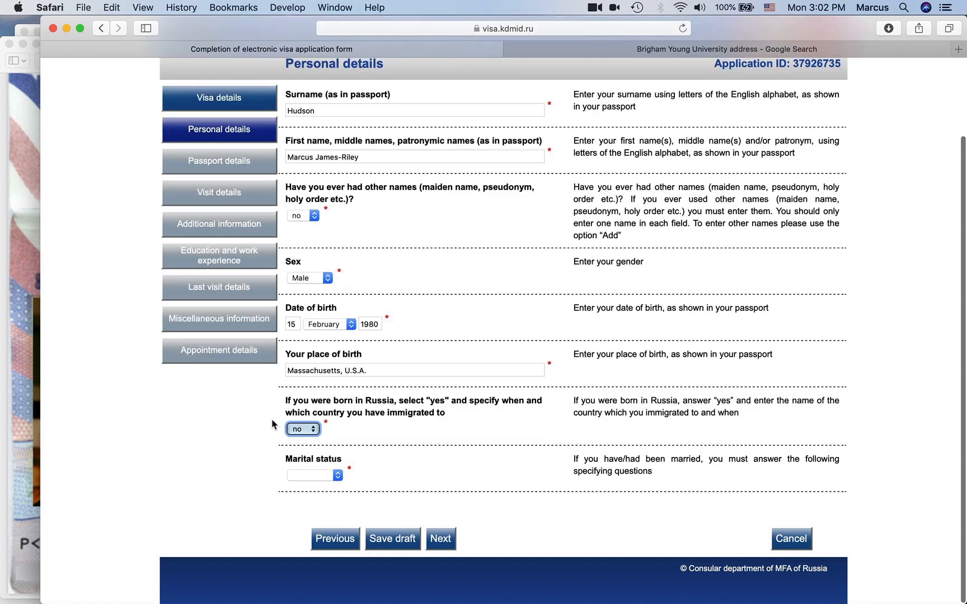
pyautogui.scroll(-1, 272, 425)
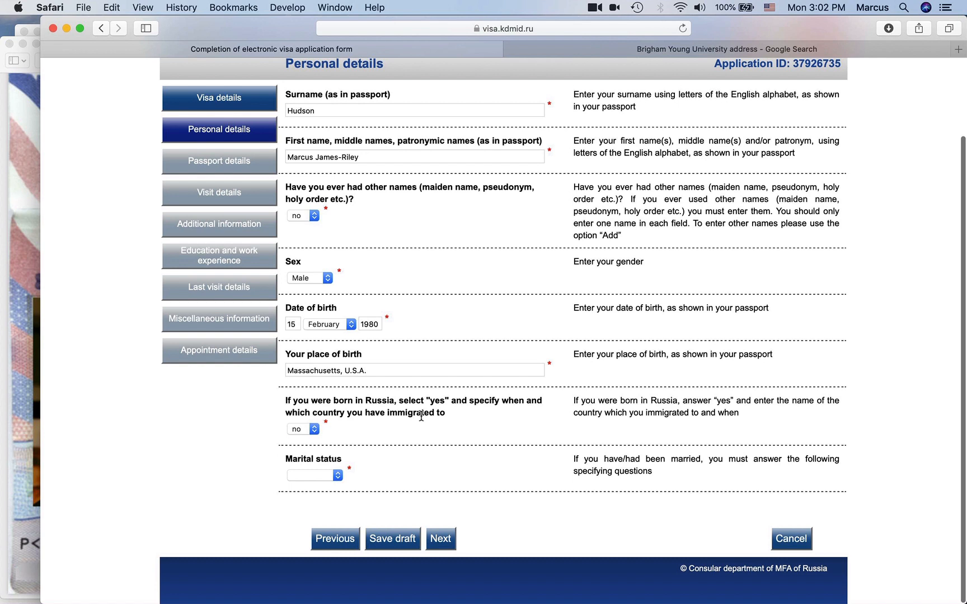
pyautogui.click(307, 435)
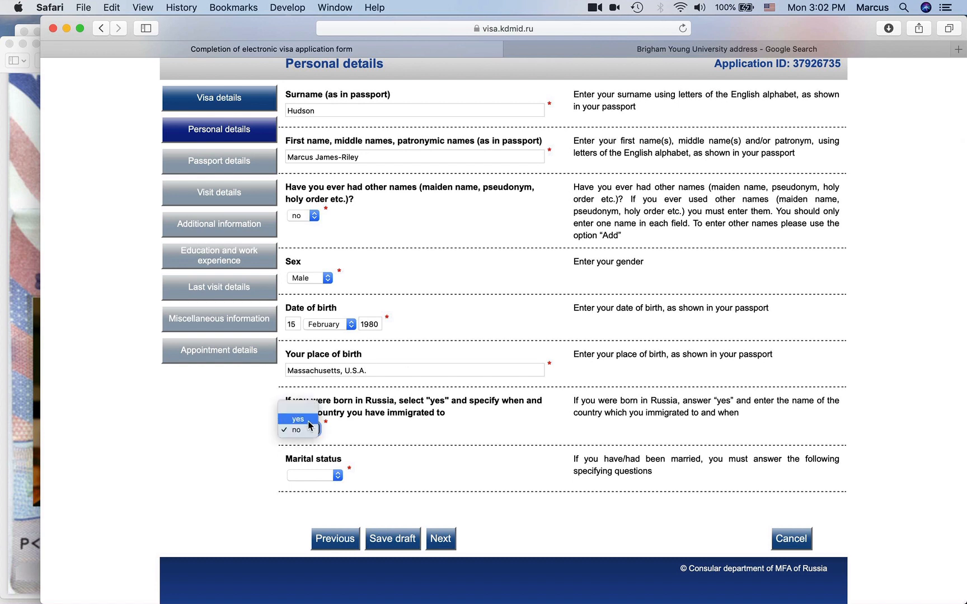
pyautogui.click(311, 424)
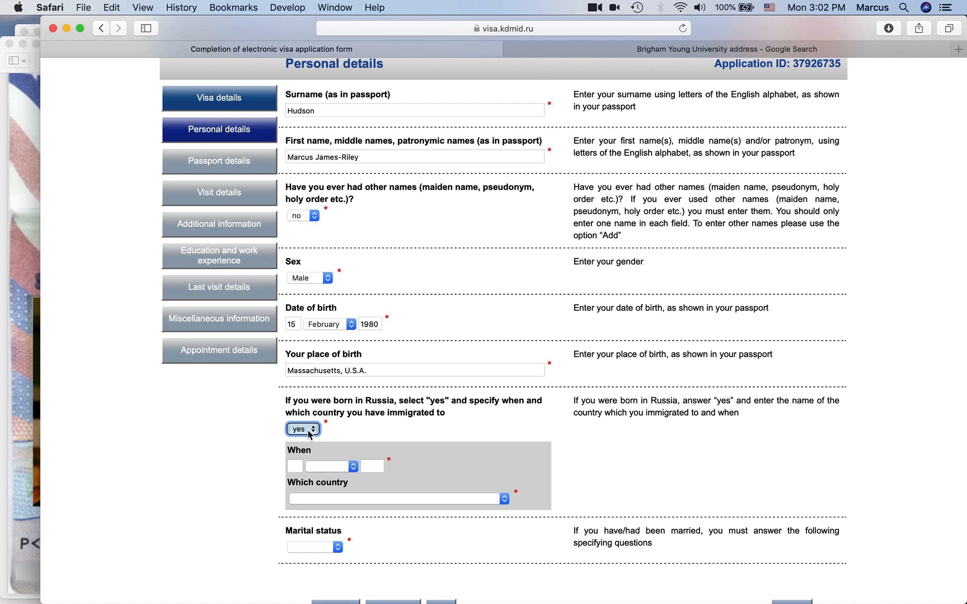
pyautogui.click(309, 433)
pyautogui.click(303, 443)
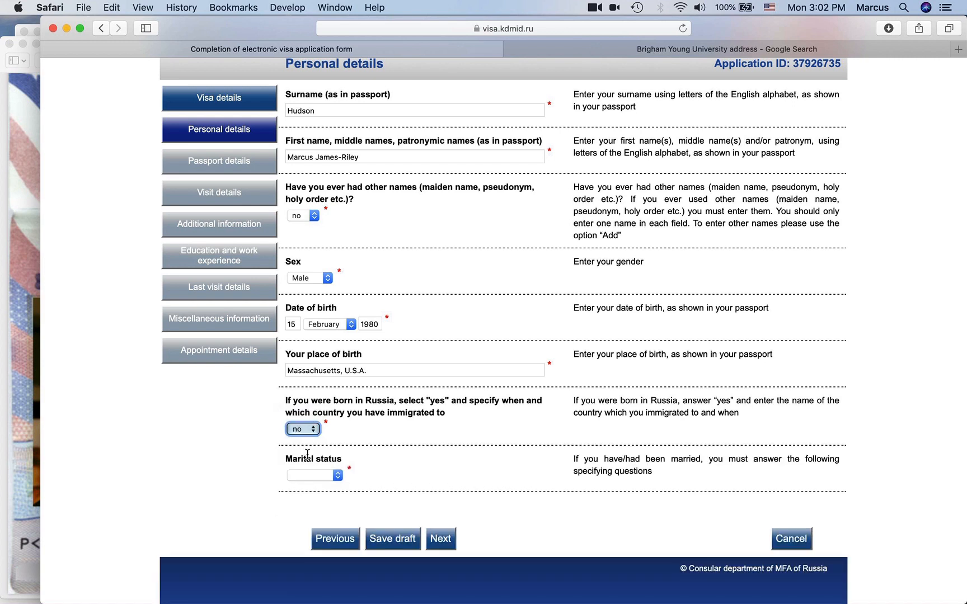
pyautogui.click(260, 445)
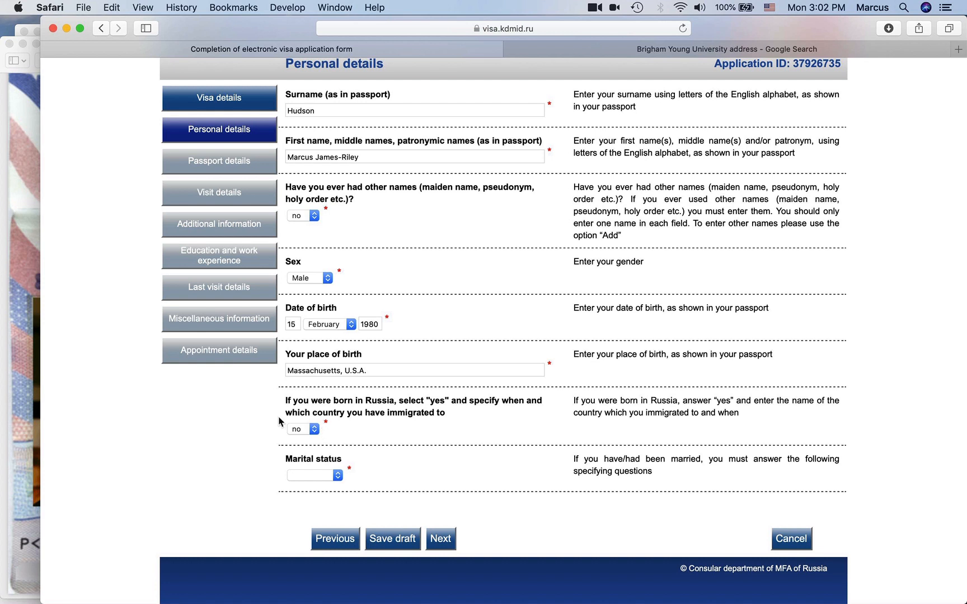
pyautogui.scroll(-2, 270, 447)
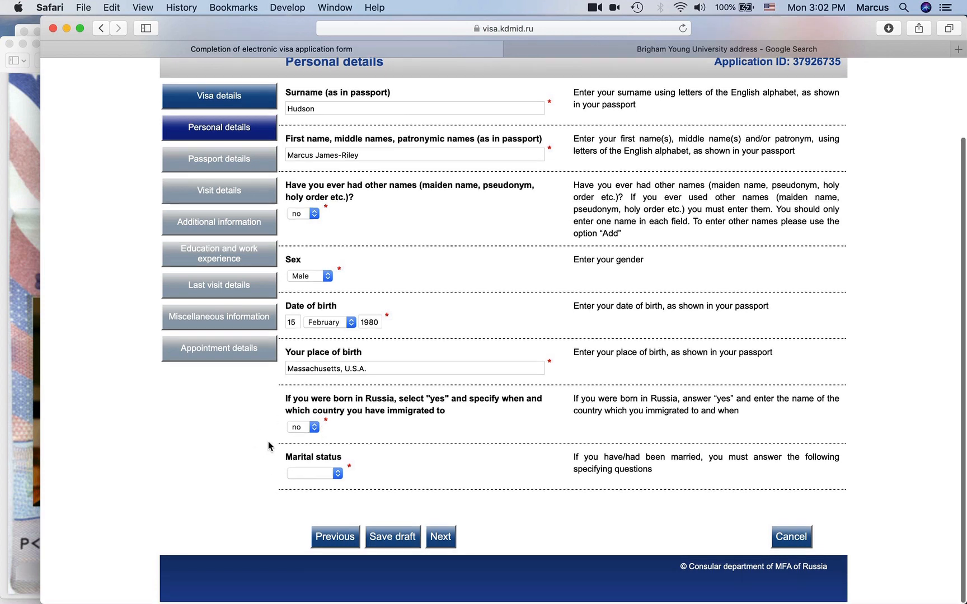
# - Set Marital status to single
pyautogui.click(324, 477)
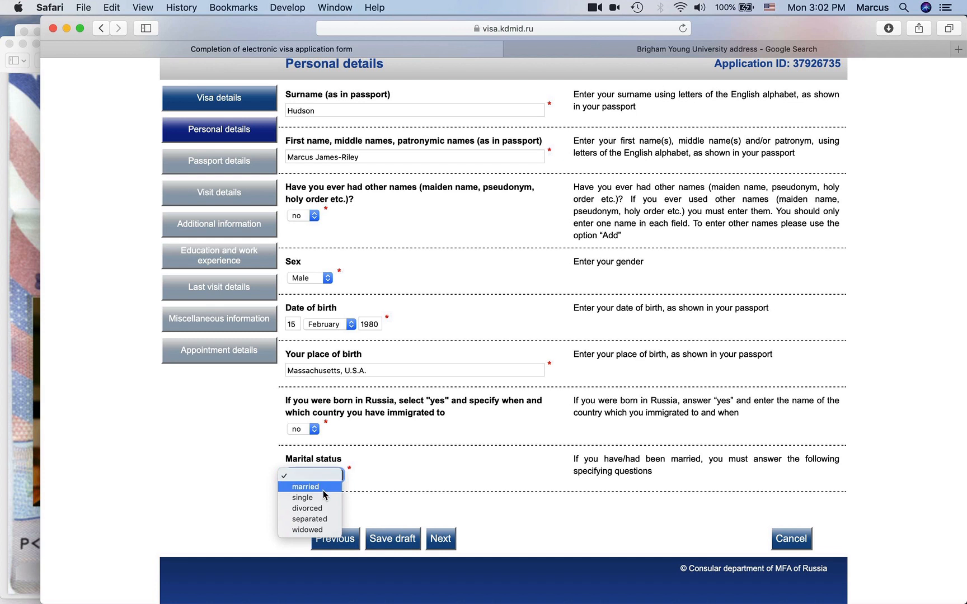
pyautogui.click(318, 488)
pyautogui.scroll(-3, 454, 440)
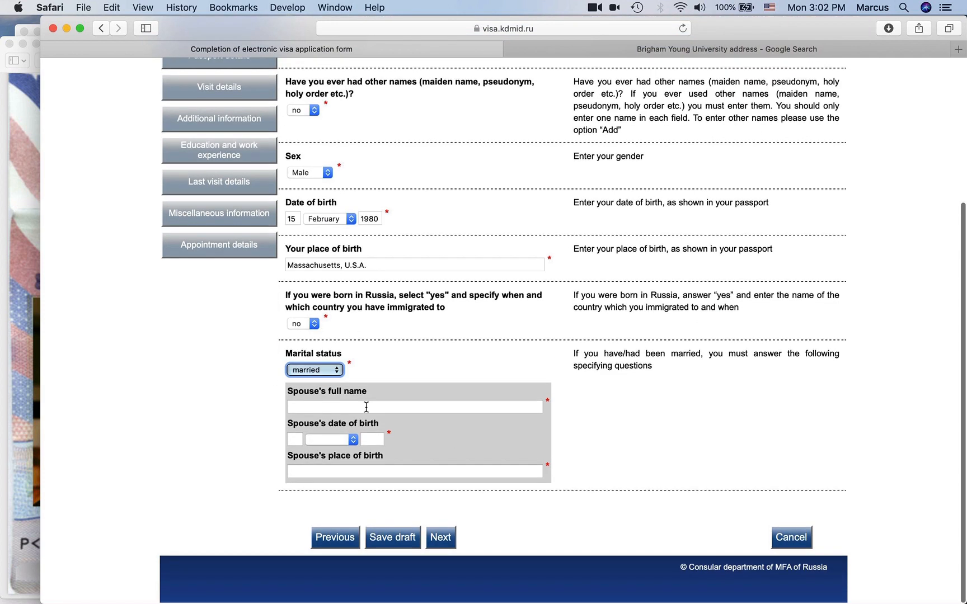
pyautogui.click(317, 372)
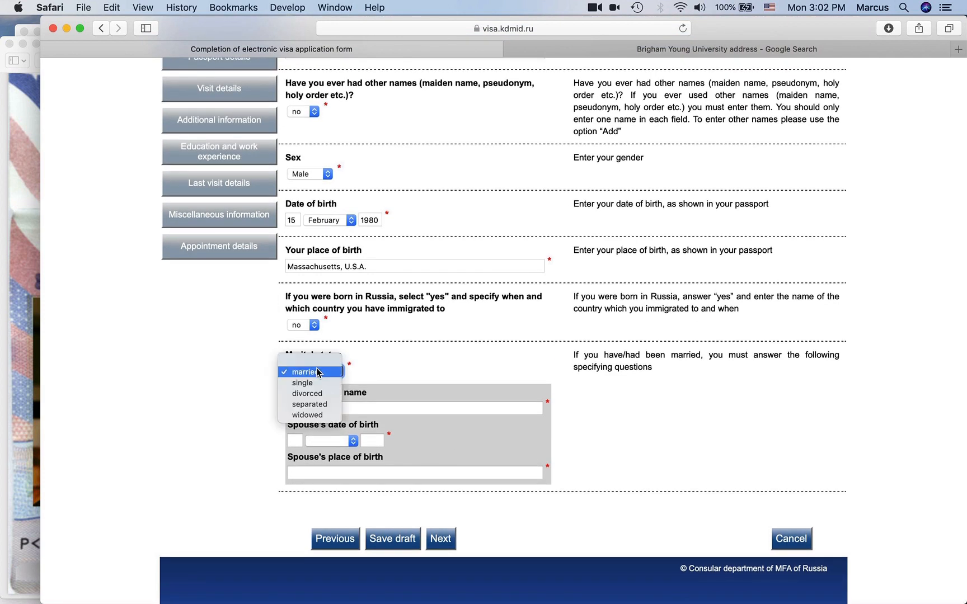
pyautogui.click(305, 383)
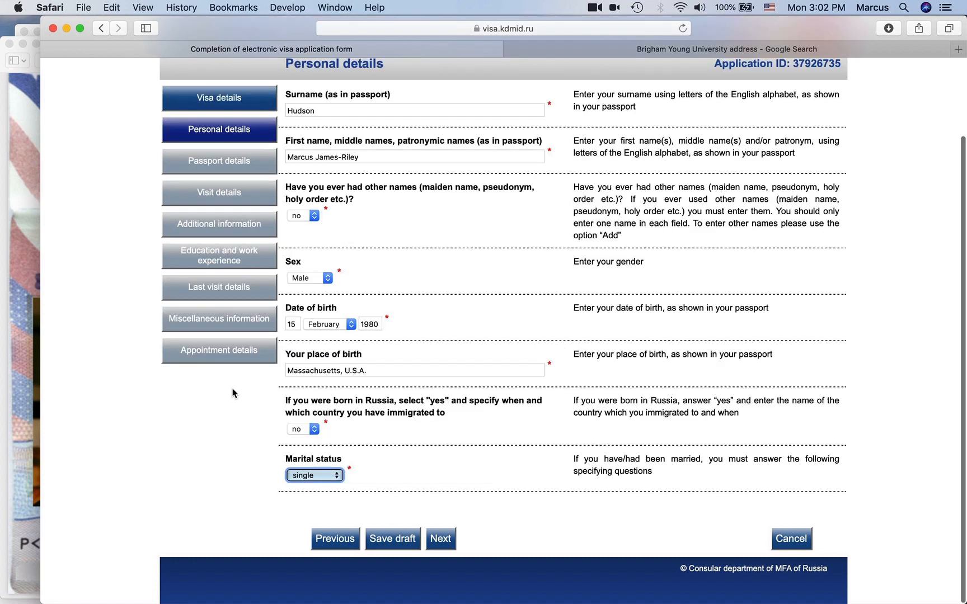
# - Save the personal details as a draft and advance to Passport details
pyautogui.click(395, 547)
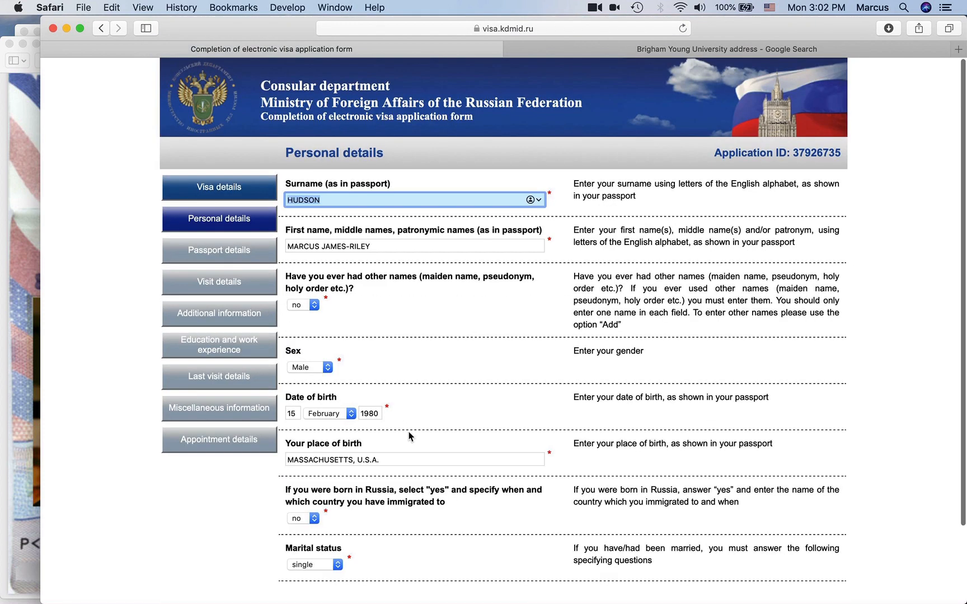
pyautogui.scroll(-4, 442, 459)
pyautogui.click(444, 536)
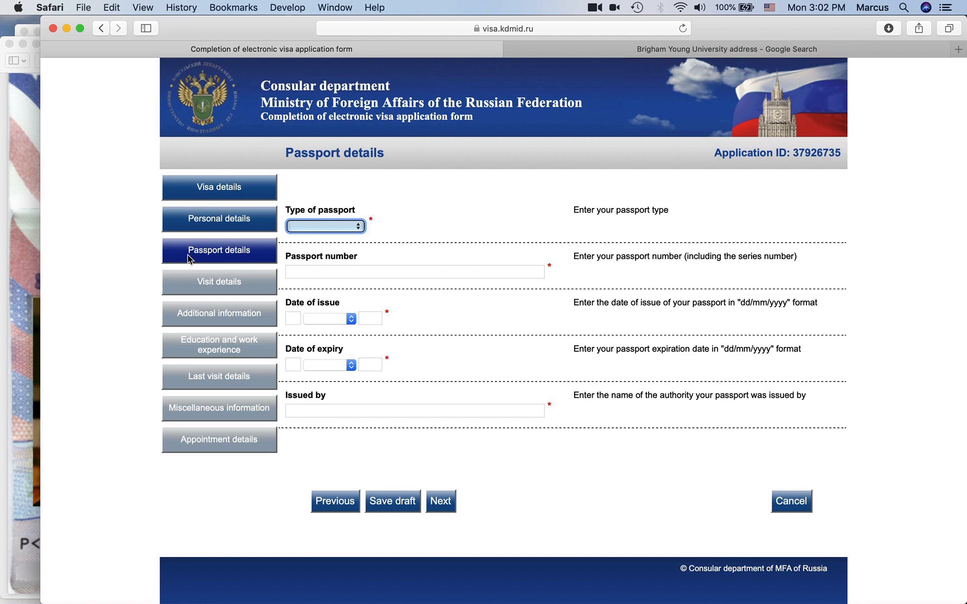
# - Choose ordinary as the passport type and enter the passport number from the scan
pyautogui.click(347, 228)
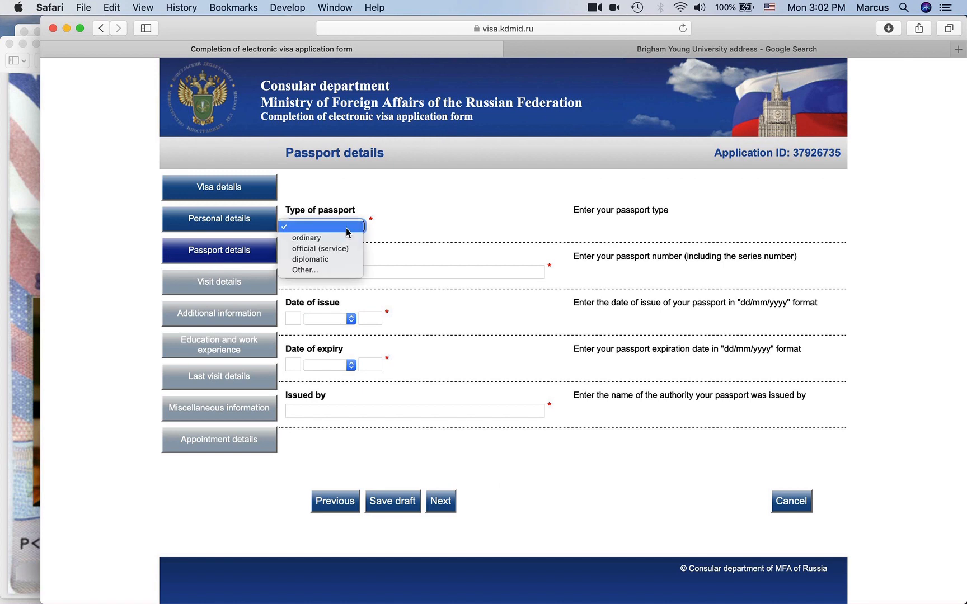
pyautogui.click(340, 239)
pyautogui.press('Tab')
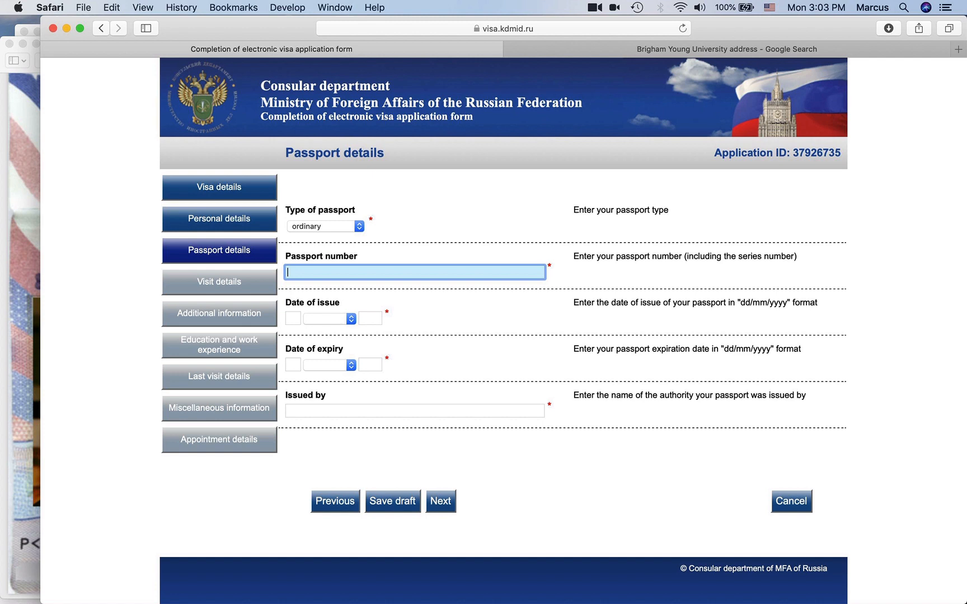
pyautogui.click(11, 315)
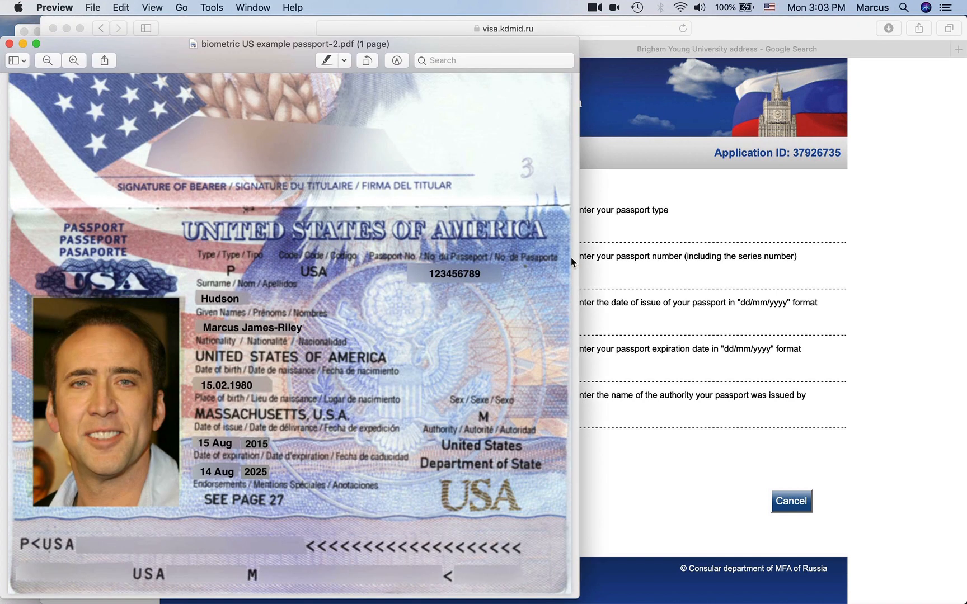
pyautogui.click(590, 274)
pyautogui.write('1')
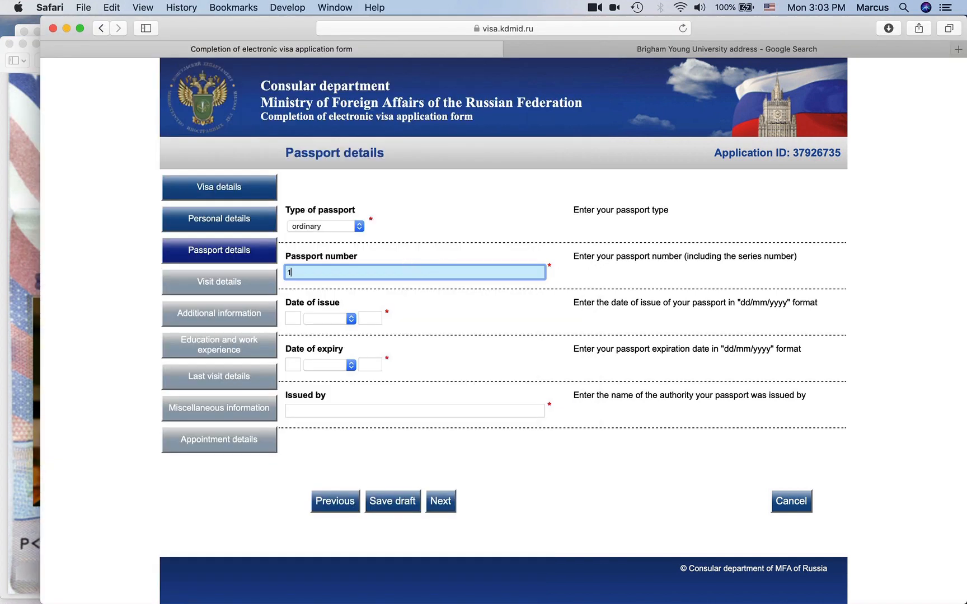
pyautogui.write('23456789')
pyautogui.click(17, 329)
pyautogui.click(639, 373)
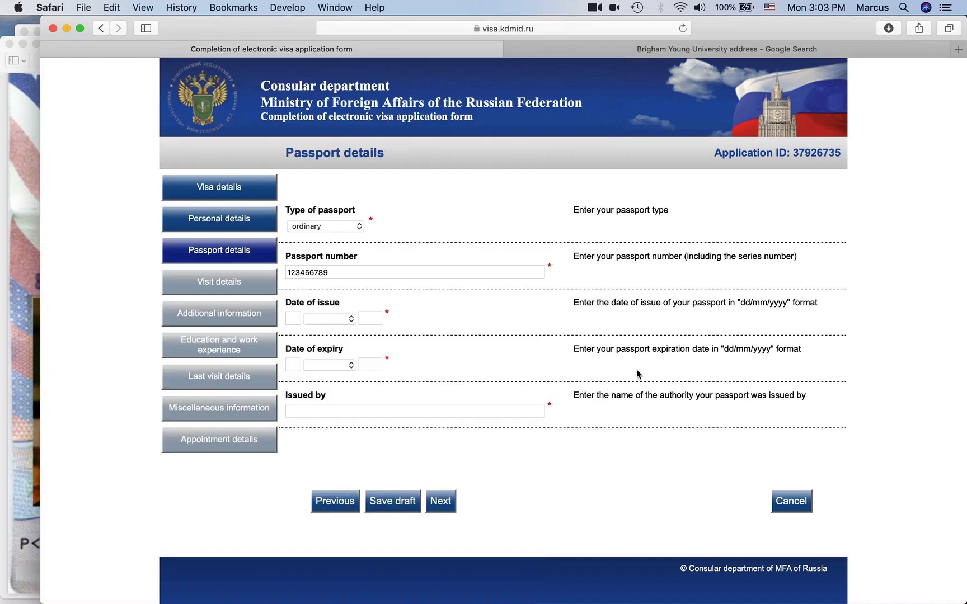
# - Enter issue date 15 August 2015 and expiry date 14 August 2025
pyautogui.click(292, 319)
pyautogui.write('15')
pyautogui.press('Tab')
pyautogui.write('aug')
pyautogui.press('Tab')
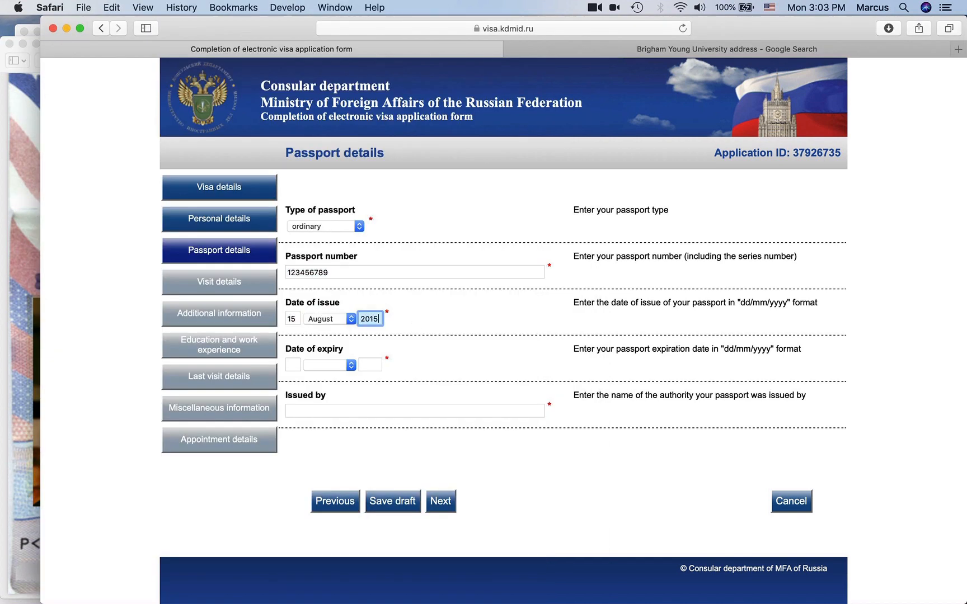
pyautogui.press('Tab')
pyautogui.write('14')
pyautogui.press('Tab')
pyautogui.write('aug')
pyautogui.press('Tab')
pyautogui.write('20')
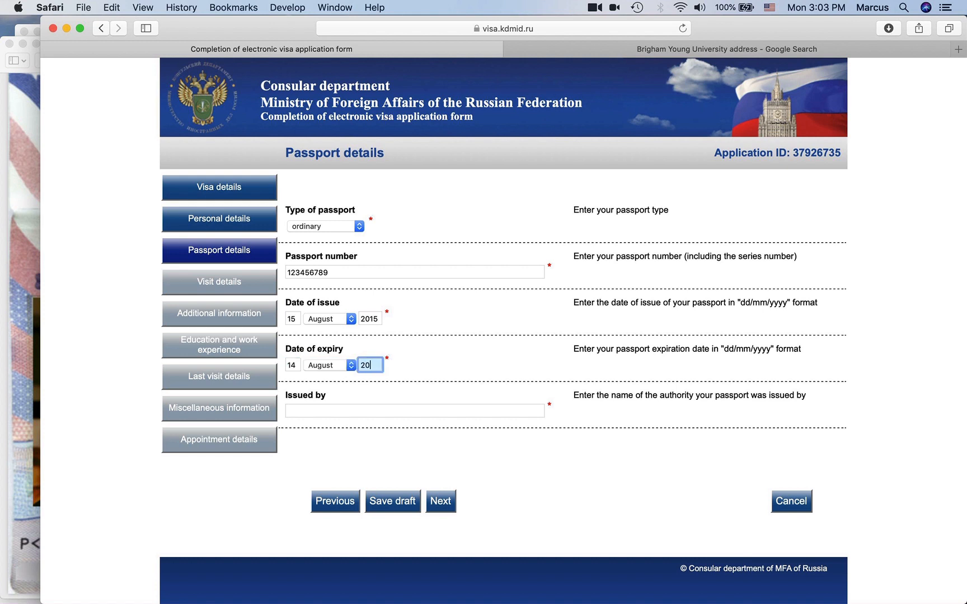
pyautogui.click(453, 366)
pyautogui.doubleClick(370, 365)
pyautogui.write('2022')
pyautogui.press('BackSpace')
pyautogui.write('5')
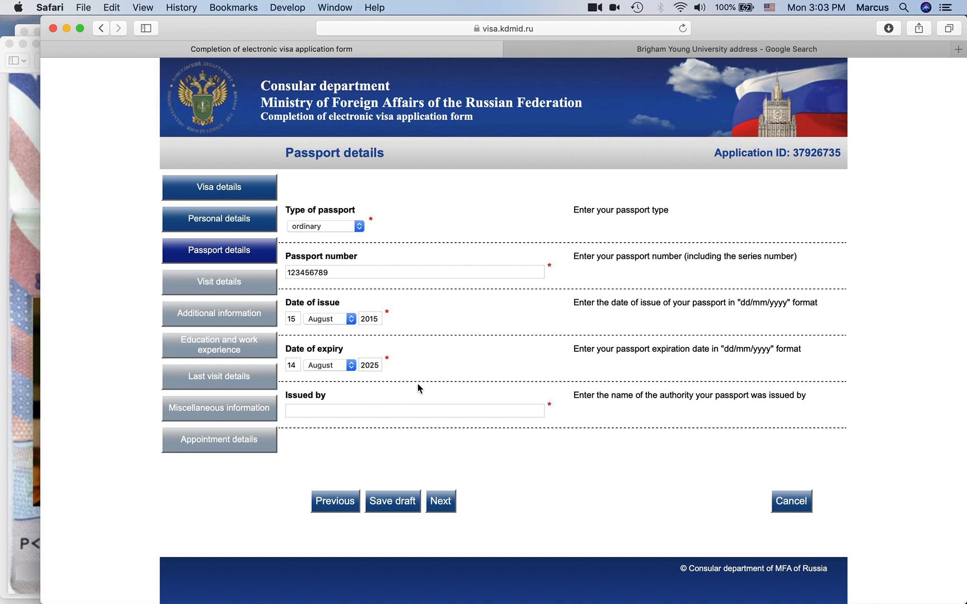
# - Enter USA as the issuing authority and save the passport details as a draft
pyautogui.click(388, 411)
pyautogui.write('USA')
pyautogui.click(402, 505)
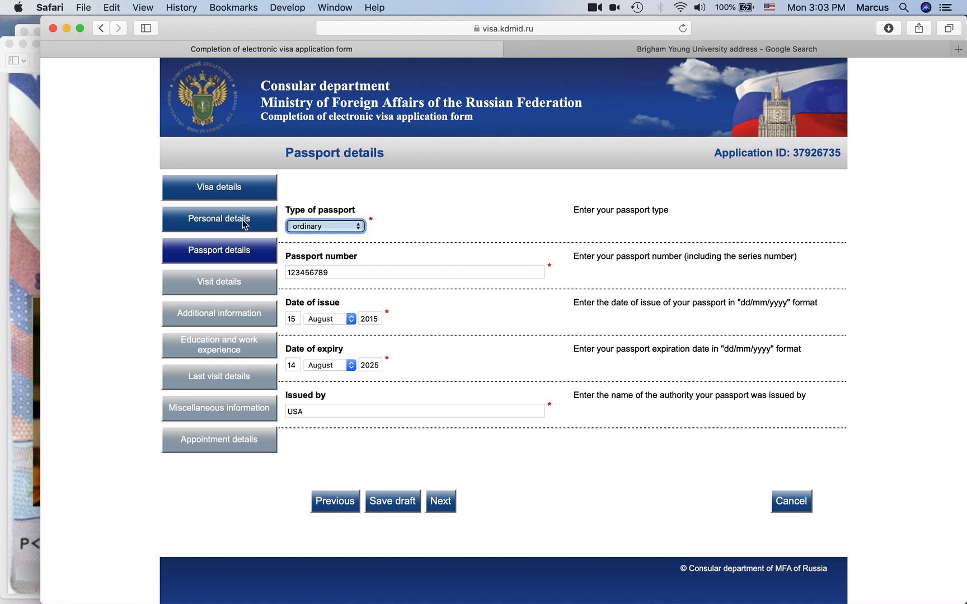
# - Return to Visa details and retype the exit-date day as 29
pyautogui.click(241, 192)
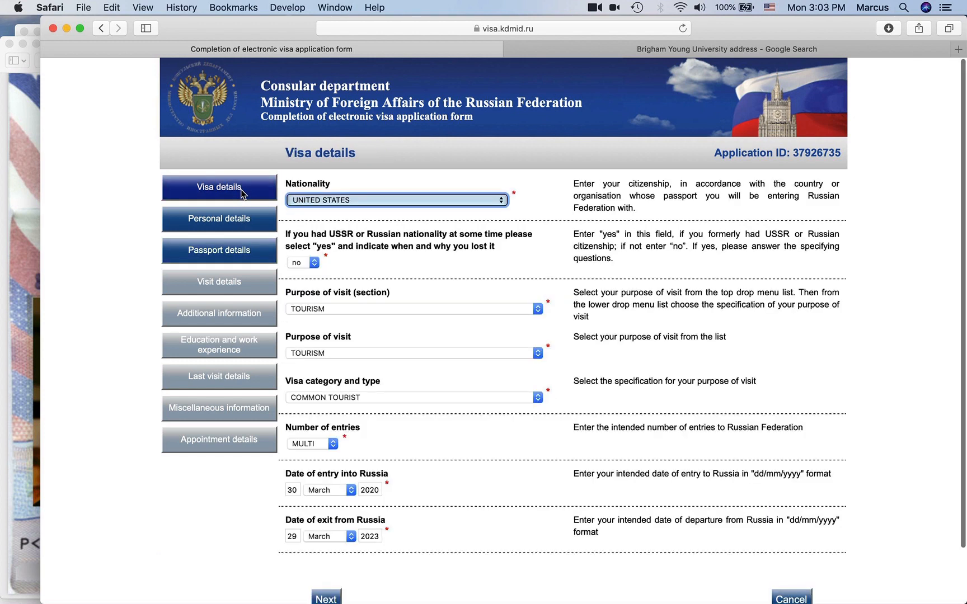
pyautogui.scroll(-1, 248, 554)
pyautogui.scroll(-2, 248, 554)
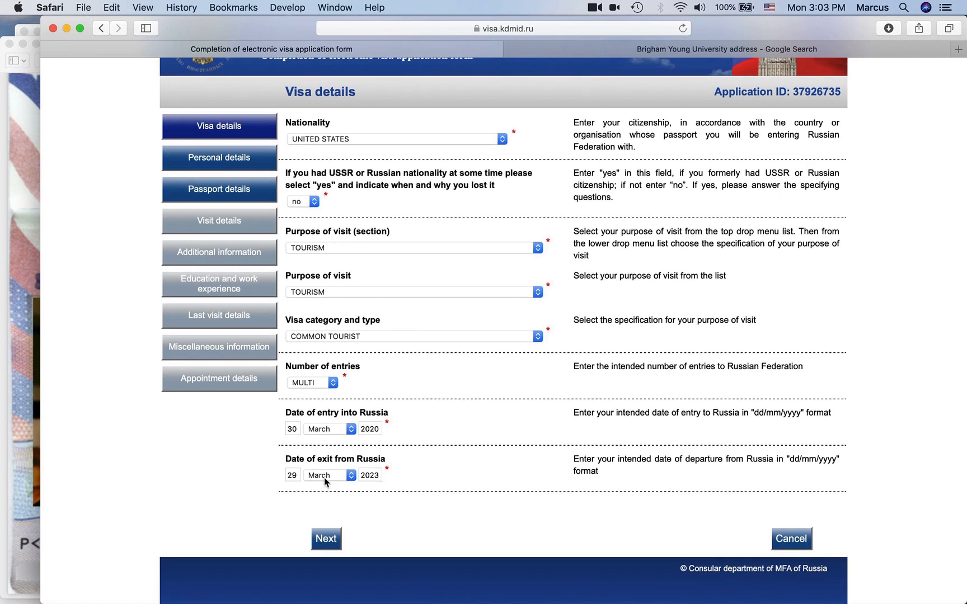
pyautogui.doubleClick(293, 476)
pyautogui.click(319, 486)
pyautogui.doubleClick(298, 477)
pyautogui.write('29')
# - Set the exit month to March and year to 2023, then advance to Personal details
pyautogui.click(334, 479)
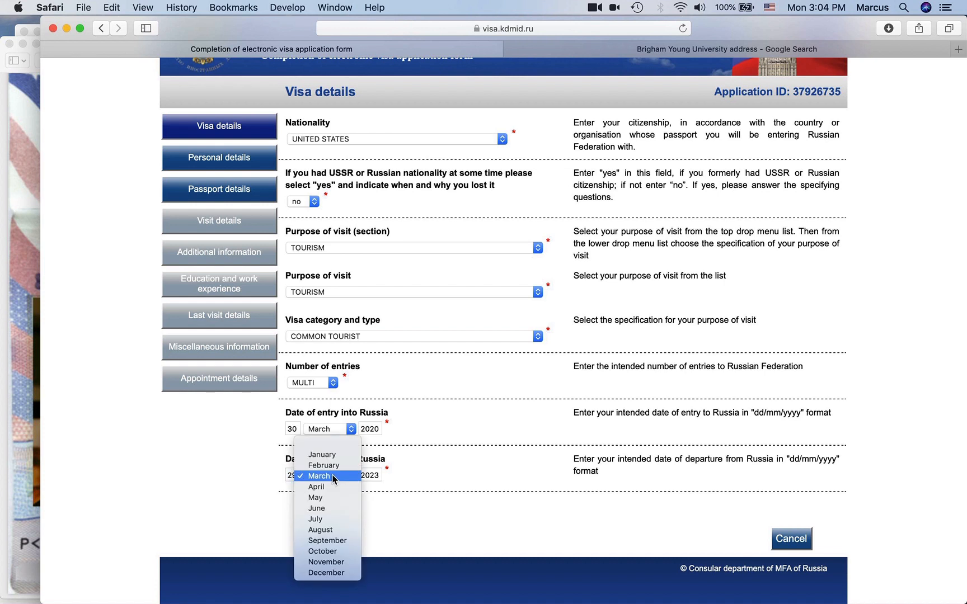
pyautogui.click(326, 540)
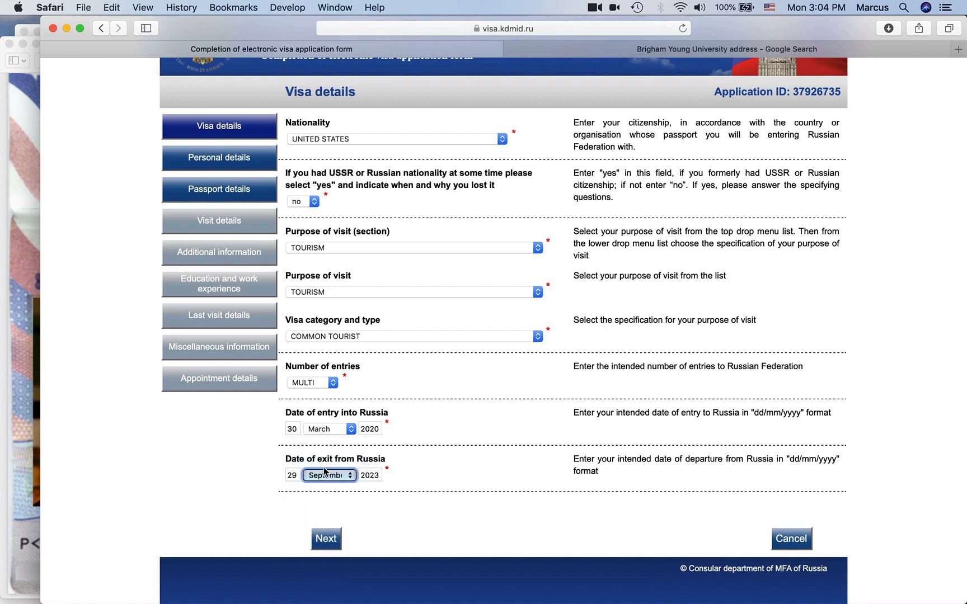
pyautogui.click(377, 475)
pyautogui.click(366, 500)
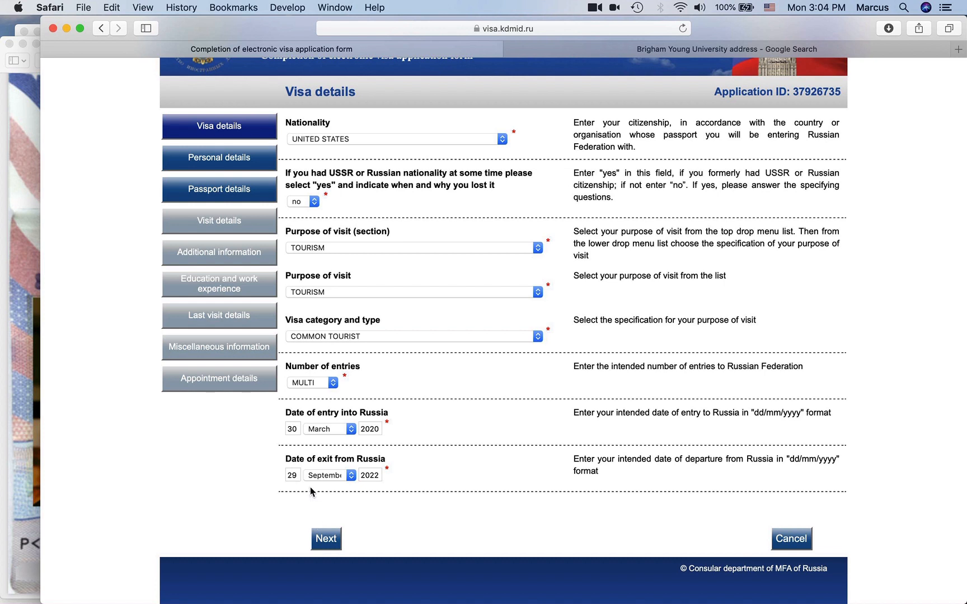
pyautogui.click(334, 477)
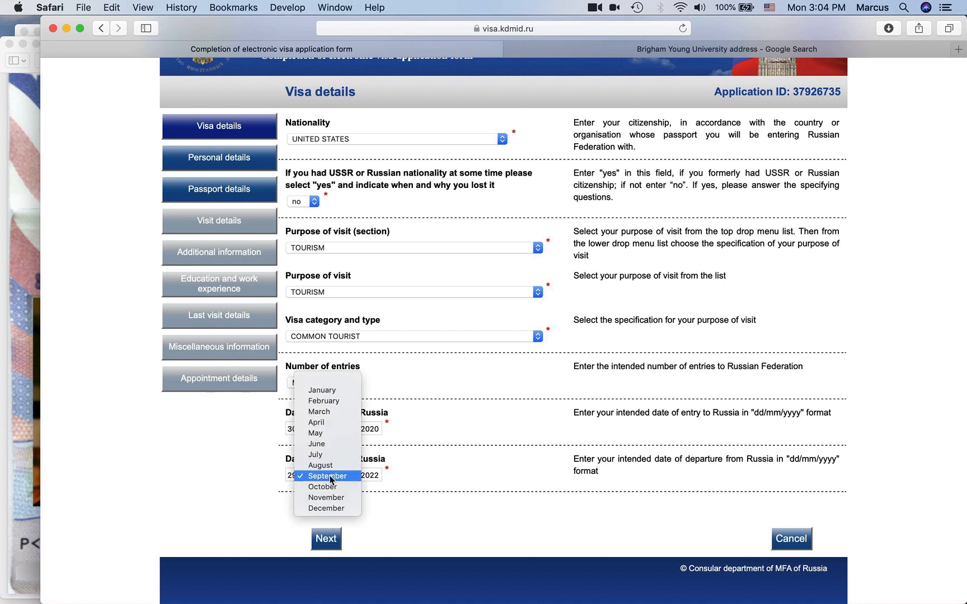
pyautogui.click(331, 414)
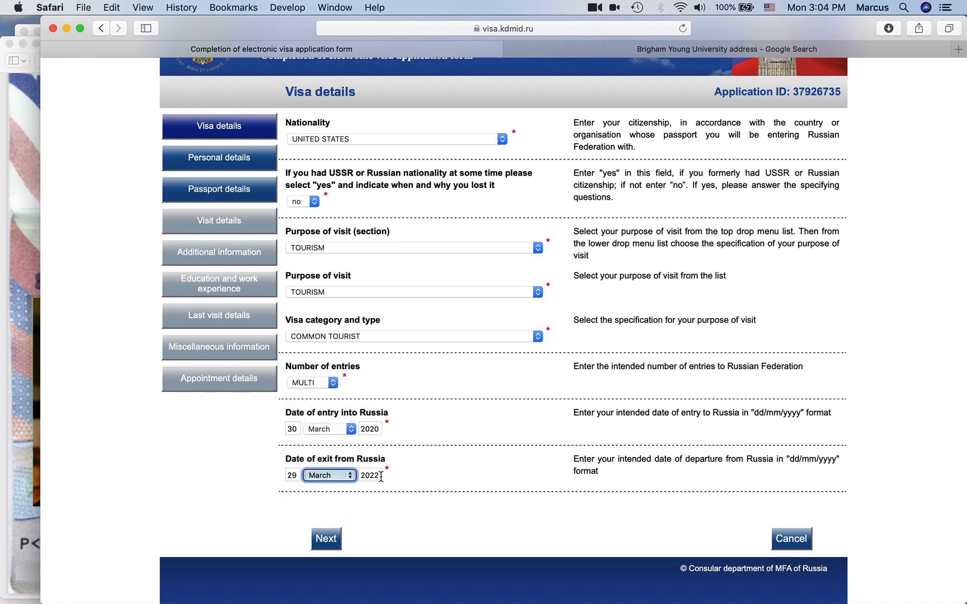
pyautogui.press('Tab')
pyautogui.press('BackSpace')
pyautogui.write('3')
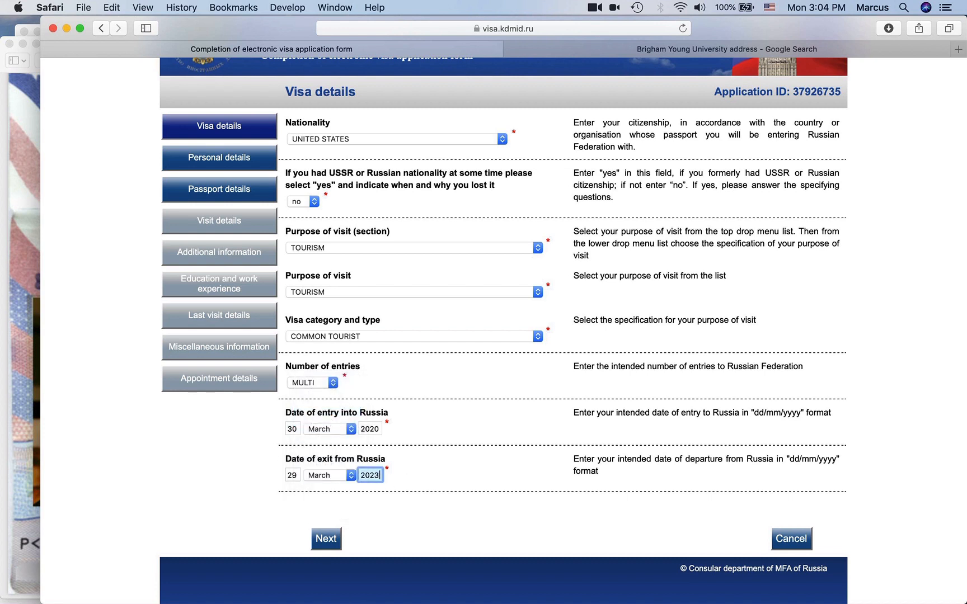
pyautogui.click(244, 470)
pyautogui.click(327, 538)
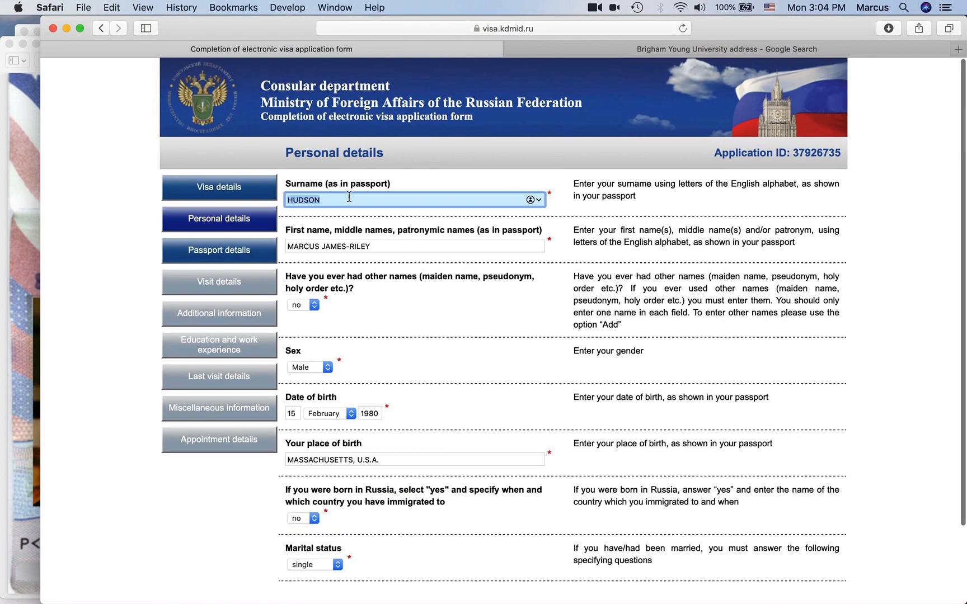
# - Replace Issued by with UNITED STATES DEPARTMENT OF STATE, save the draft, and go to Visit details
pyautogui.click(230, 258)
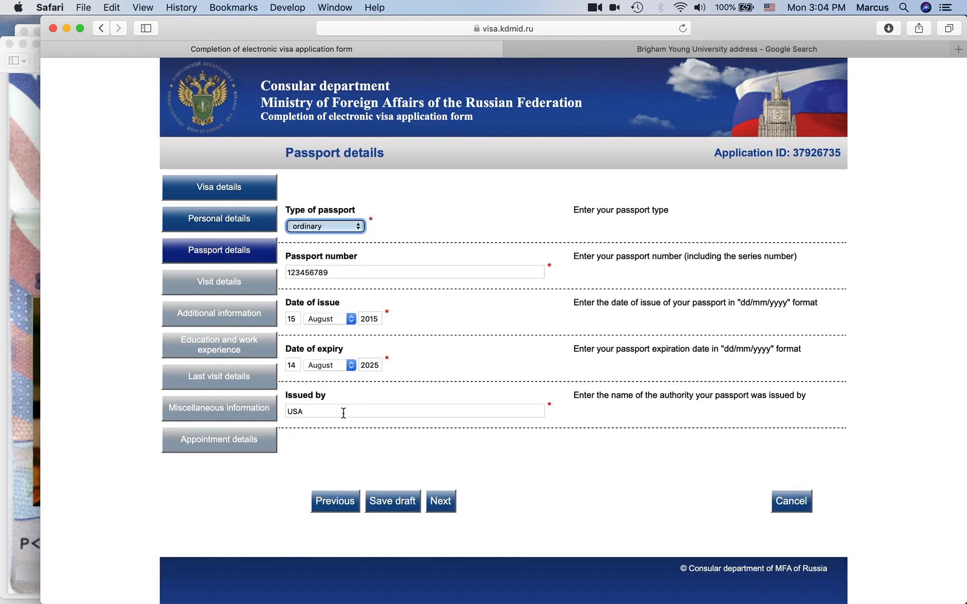
pyautogui.moveTo(340, 412); pyautogui.dragTo(283, 413)
pyautogui.click(24, 399)
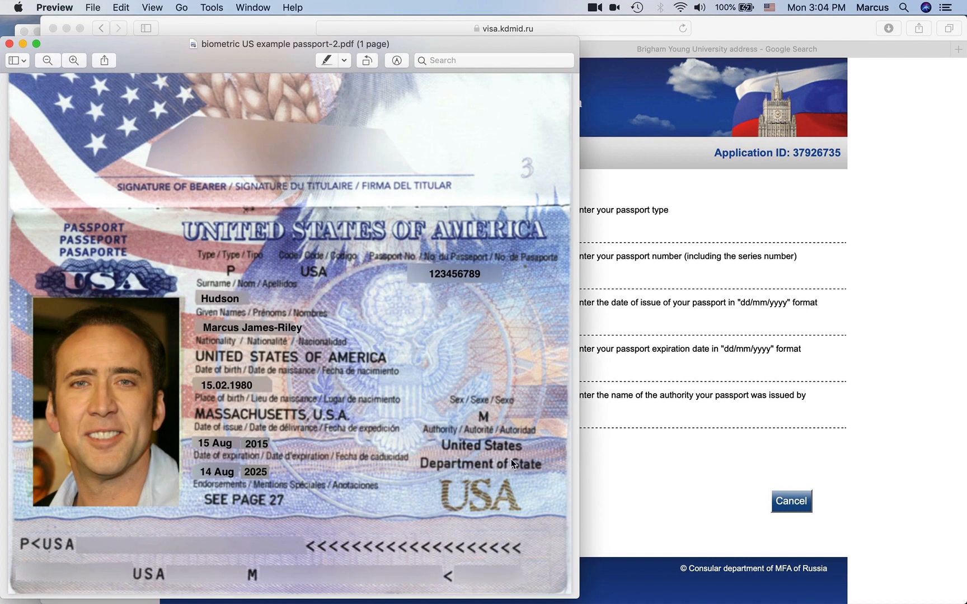
pyautogui.click(636, 446)
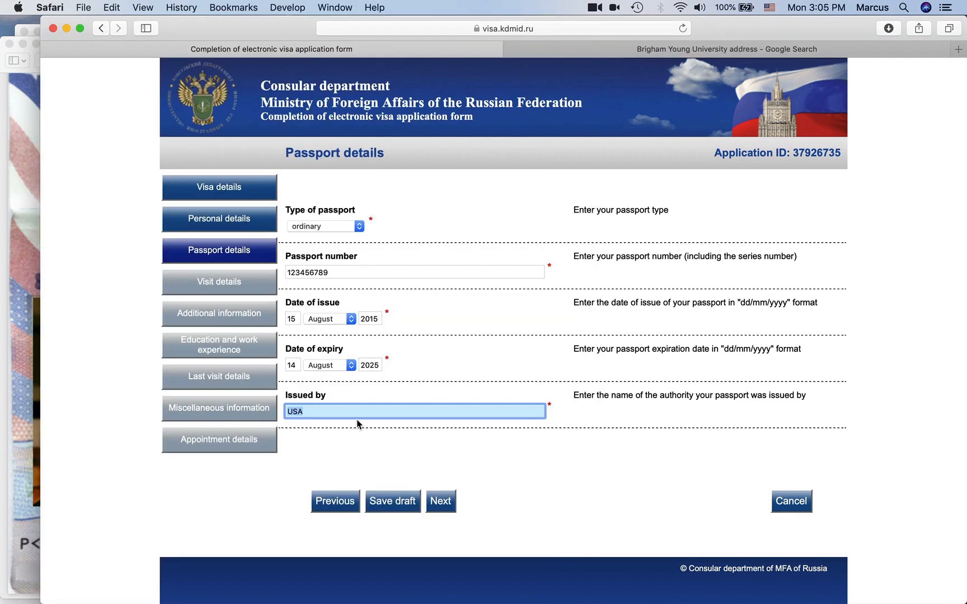
pyautogui.write('U')
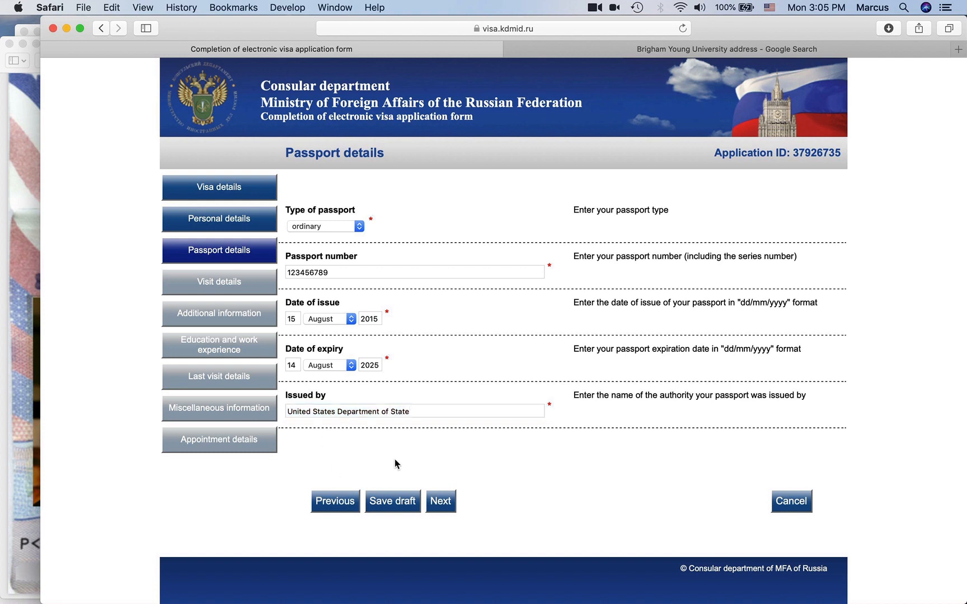
pyautogui.click(395, 503)
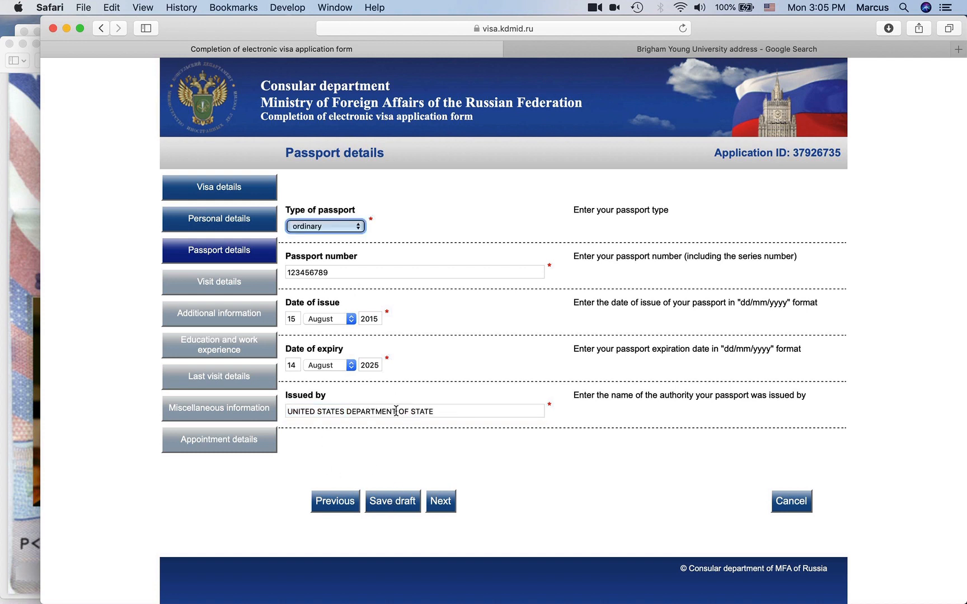
pyautogui.click(441, 501)
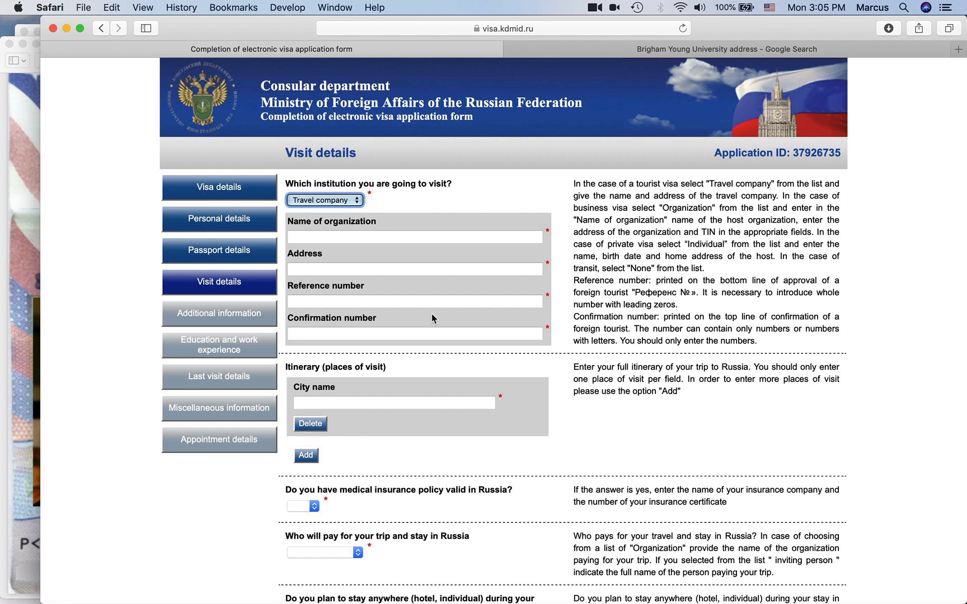
# - Keep Travel company as the host institution type
pyautogui.click(410, 235)
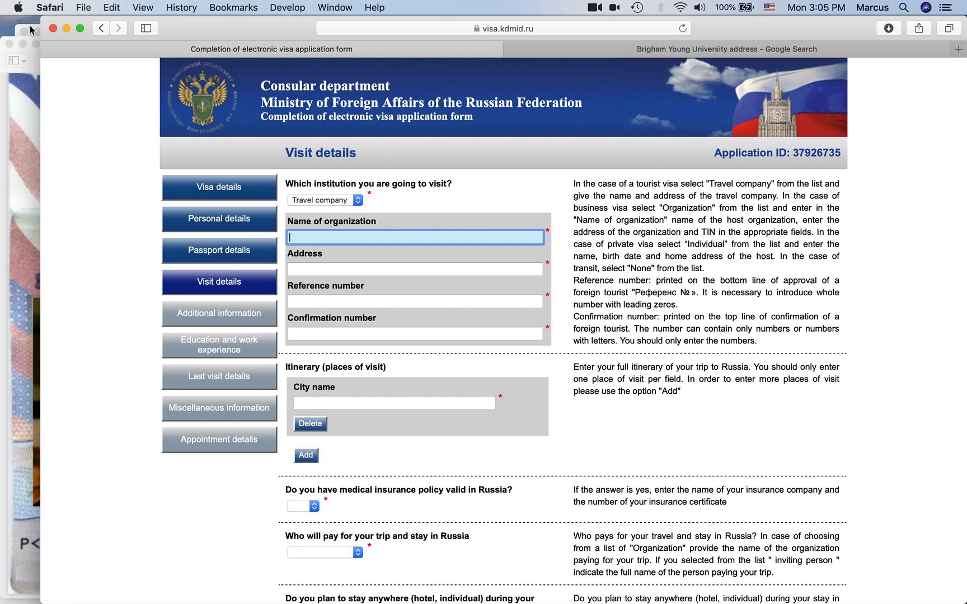
pyautogui.click(317, 203)
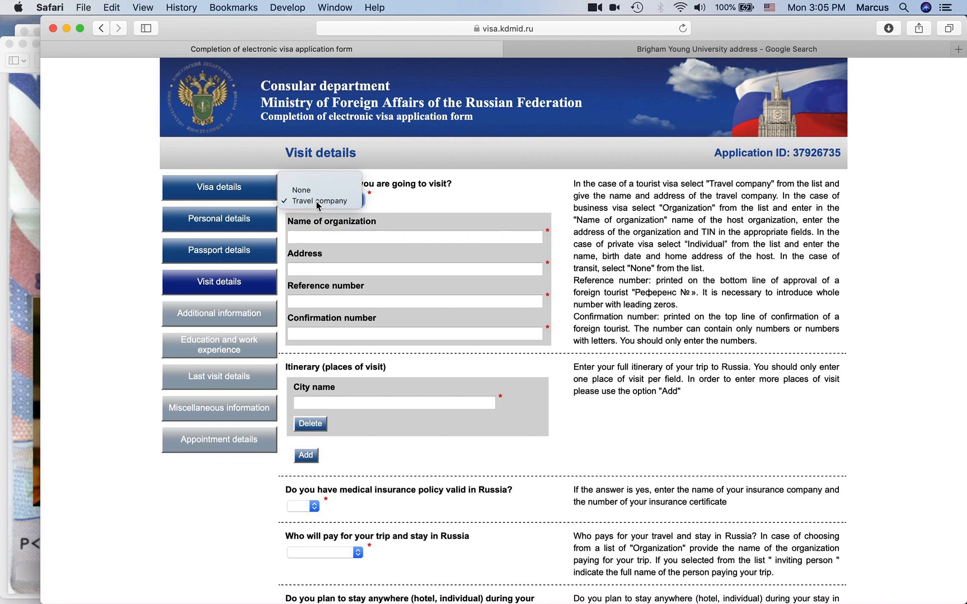
pyautogui.click(318, 200)
pyautogui.click(450, 186)
pyautogui.moveTo(454, 184); pyautogui.dragTo(318, 185)
pyautogui.click(318, 185)
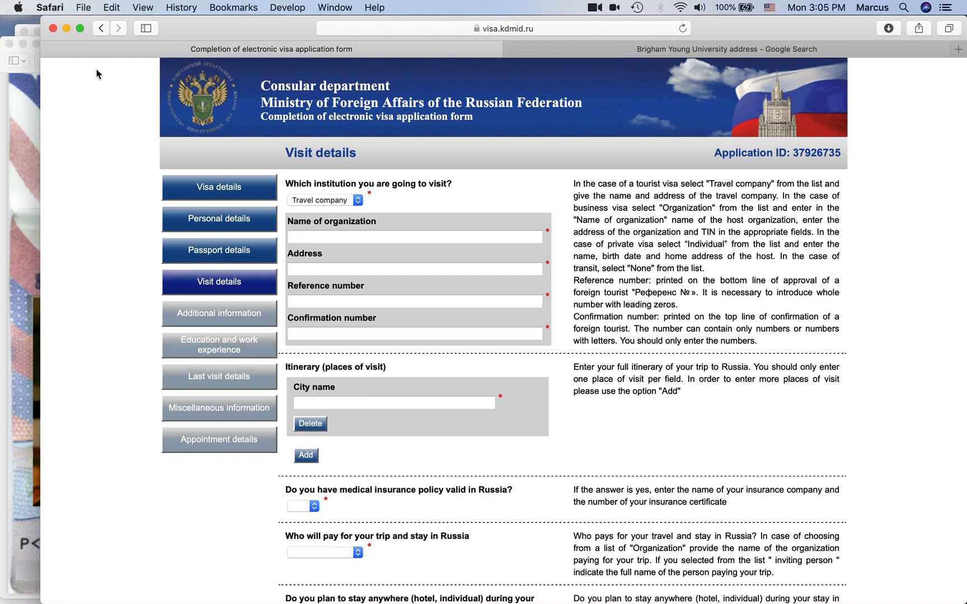
# - Copy 'Visa Service LLC' from the invitation letter into Name of organization
pyautogui.click(31, 31)
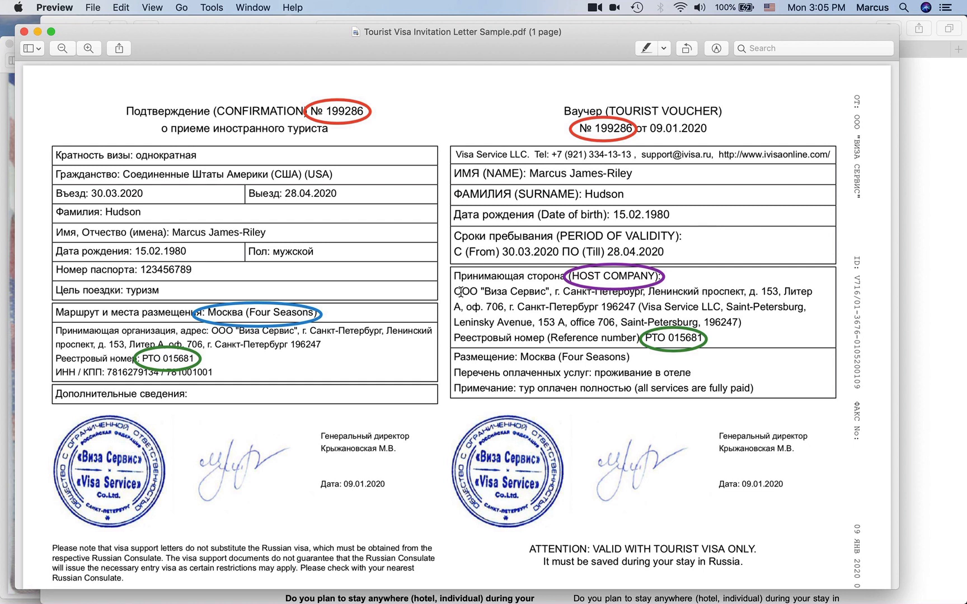
pyautogui.moveTo(485, 290); pyautogui.dragTo(546, 289)
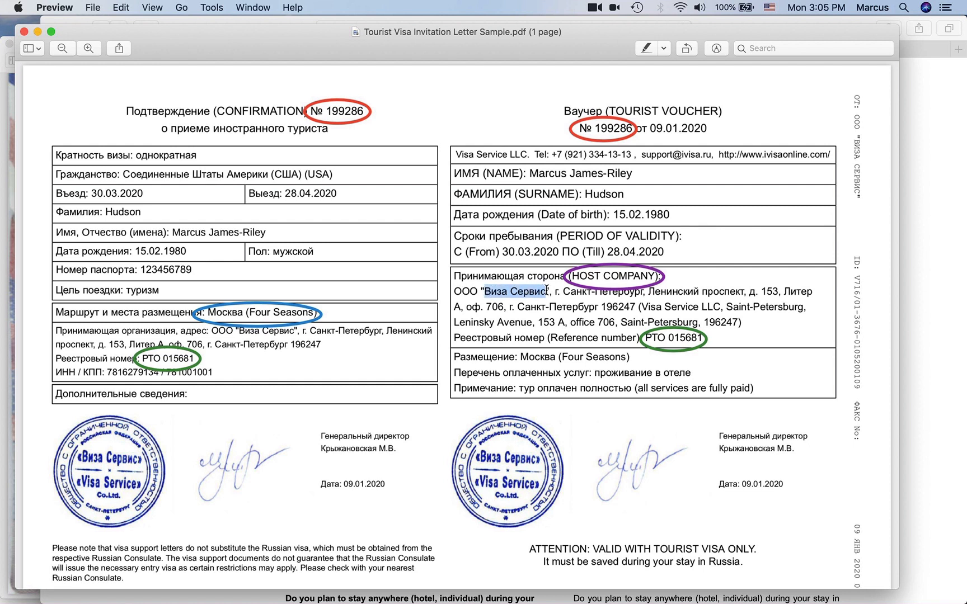
pyautogui.click(521, 292)
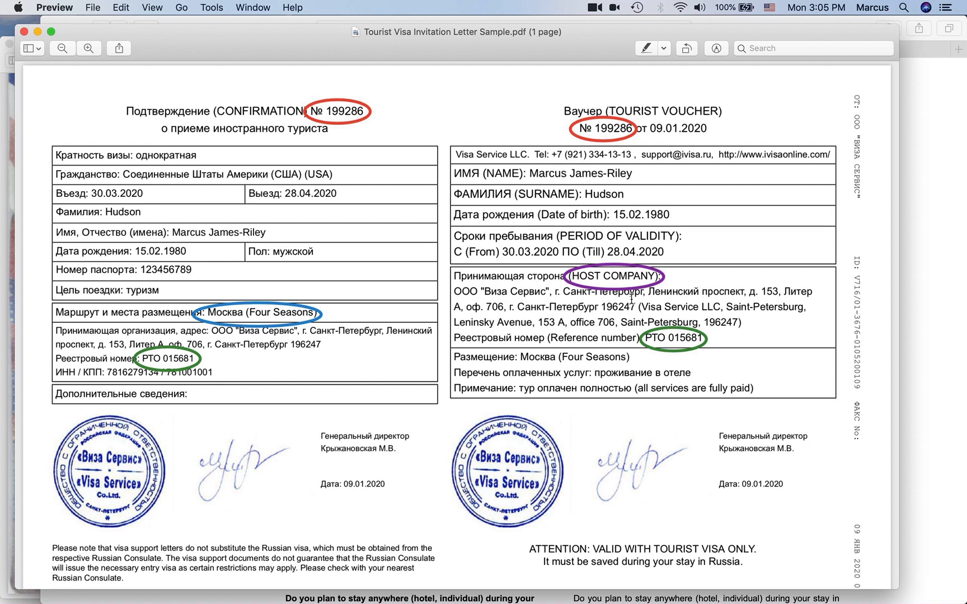
pyautogui.moveTo(644, 305); pyautogui.dragTo(720, 307)
pyautogui.press('cmd+c')
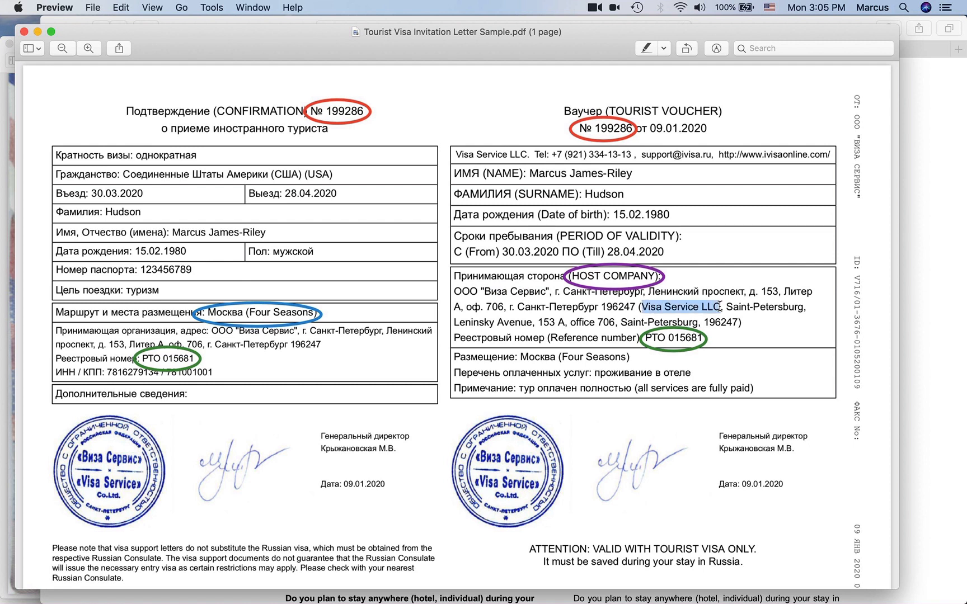
pyautogui.click(908, 274)
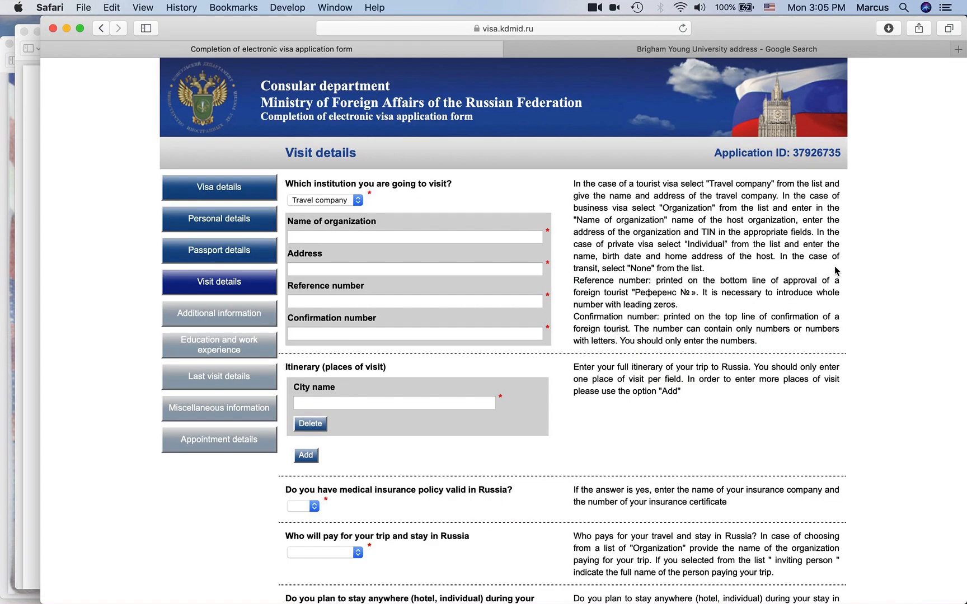
pyautogui.click(303, 235)
pyautogui.write('v')
pyautogui.press('BackSpace')
pyautogui.press('cmd+v')
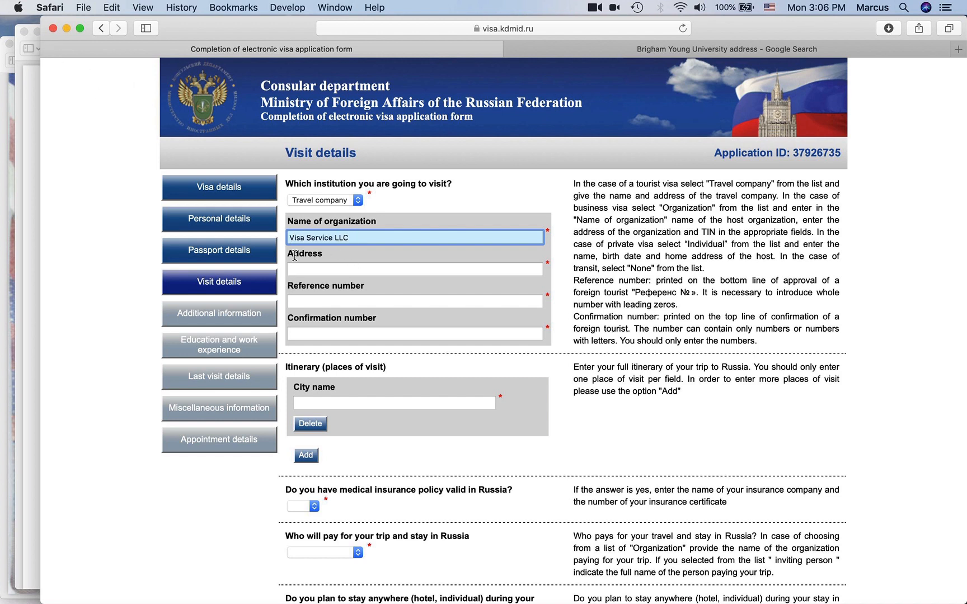
# - Paste the host company's street address from the letter into Address
pyautogui.click(27, 44)
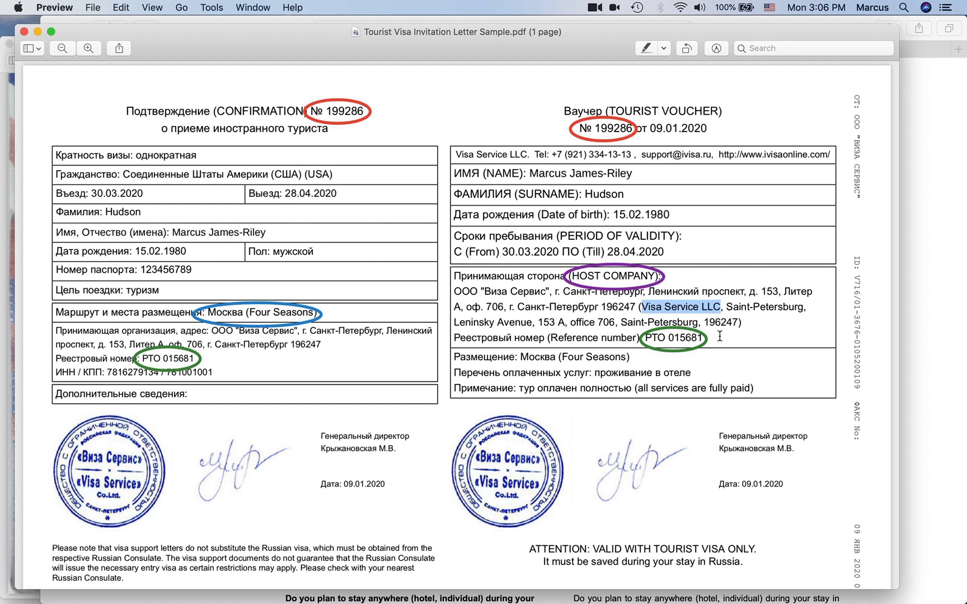
pyautogui.click(752, 306)
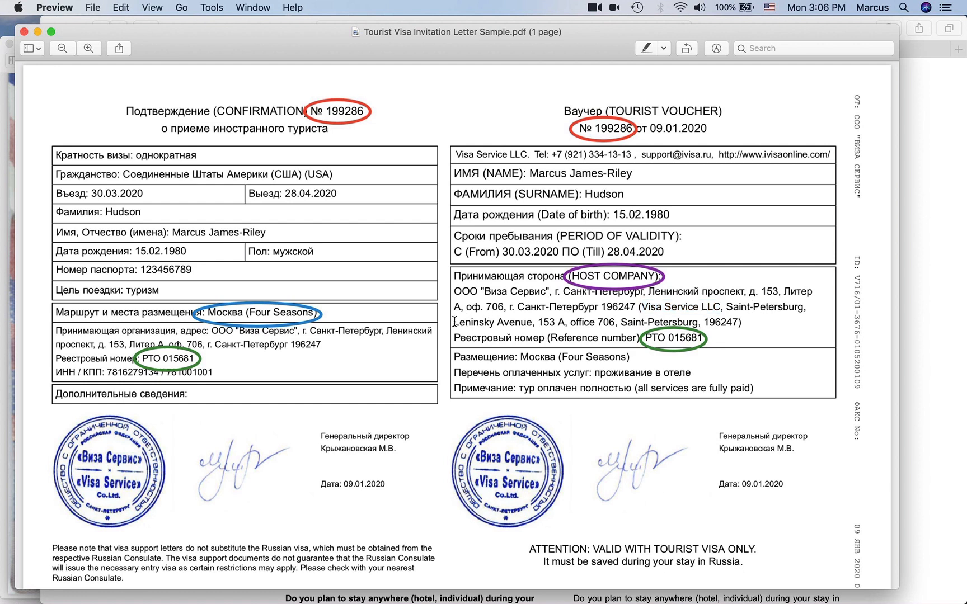
pyautogui.moveTo(454, 321); pyautogui.dragTo(736, 325)
pyautogui.press('super+c')
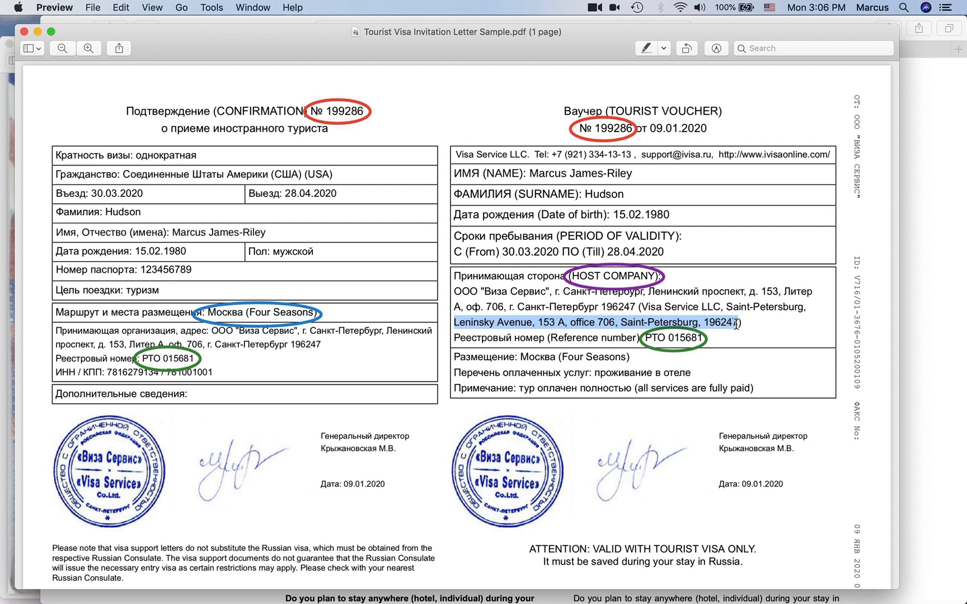
pyautogui.click(916, 327)
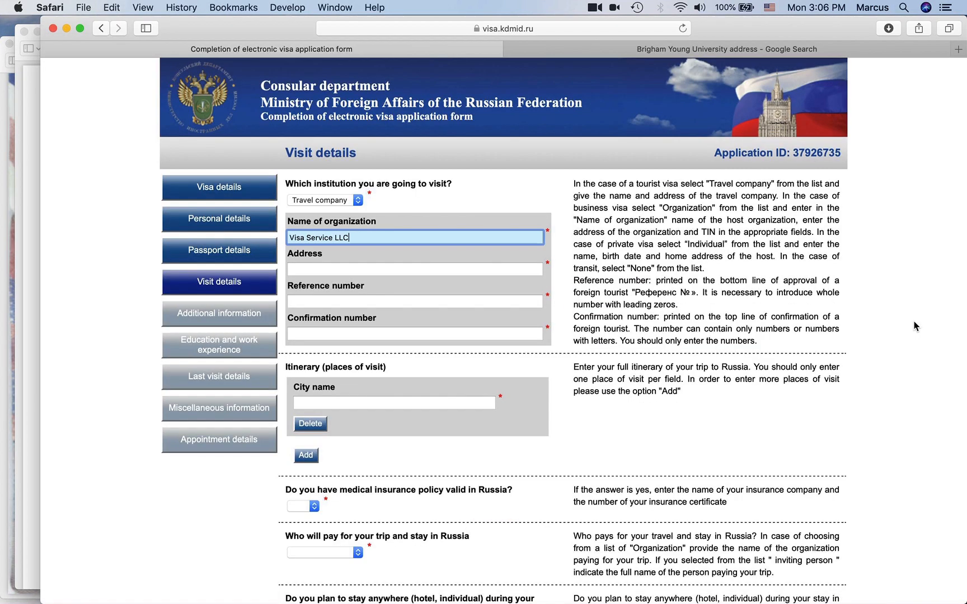
pyautogui.click(373, 276)
pyautogui.press('super+v')
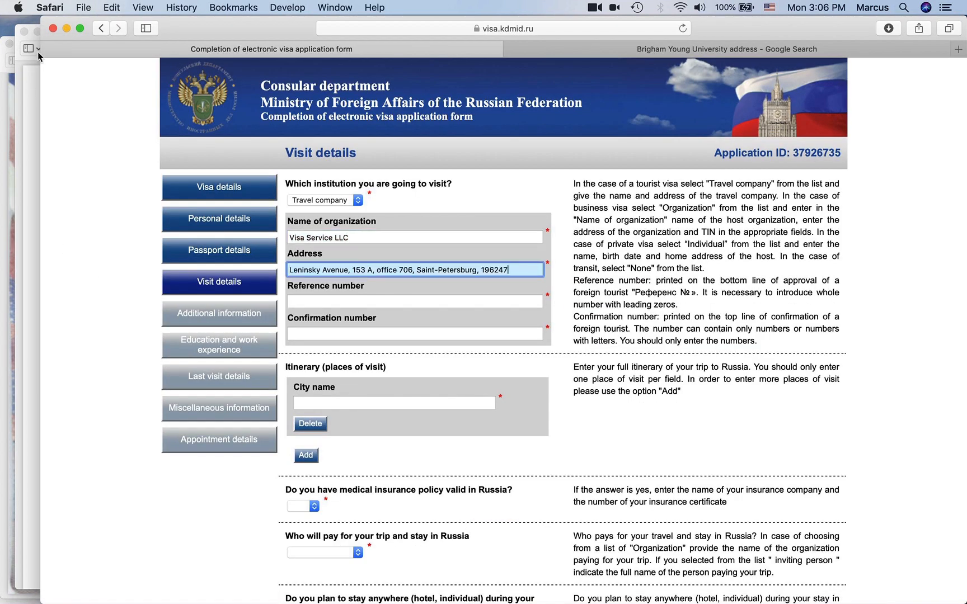
pyautogui.click(31, 36)
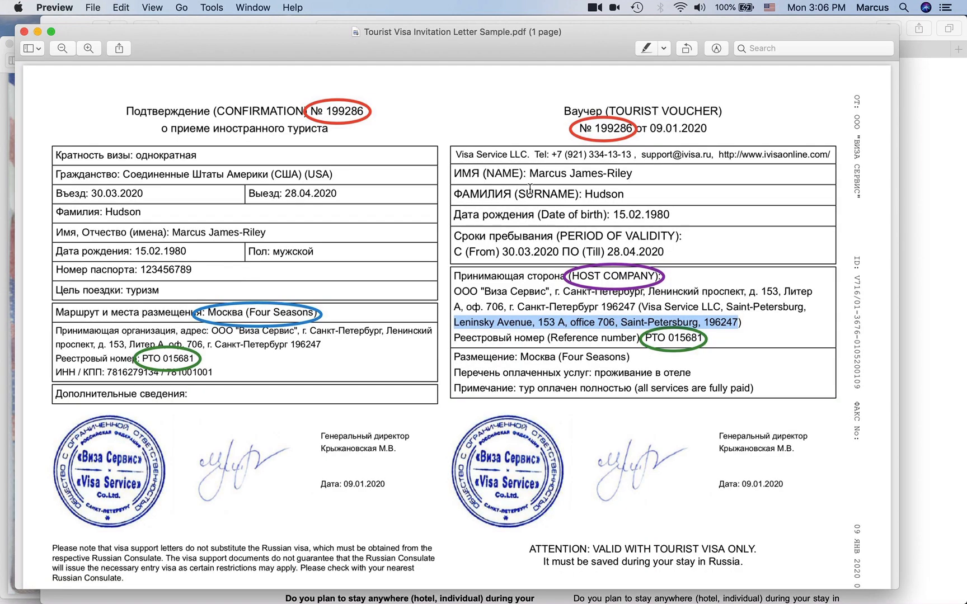
pyautogui.click(691, 353)
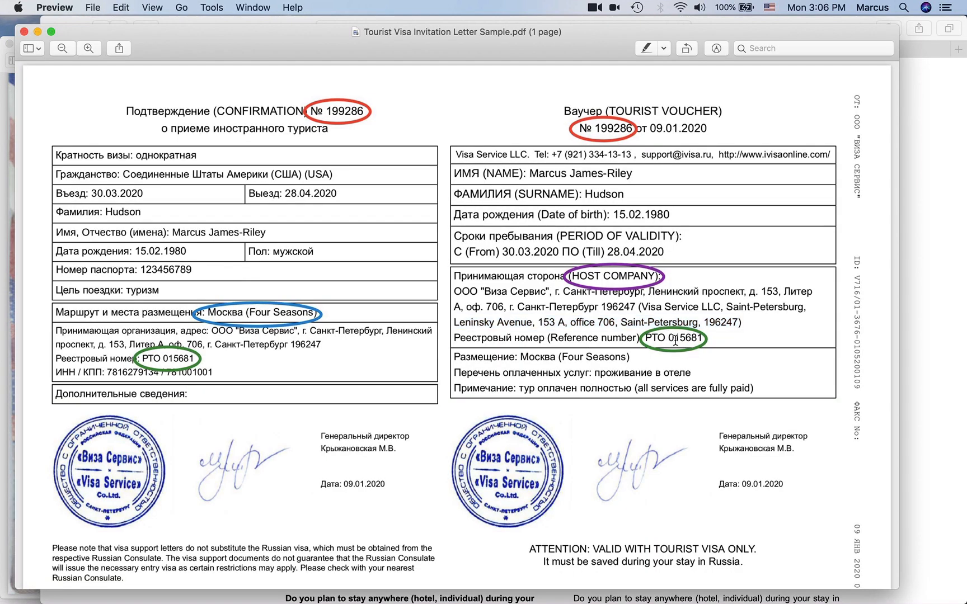
pyautogui.moveTo(703, 336); pyautogui.dragTo(672, 336)
pyautogui.press('super+c')
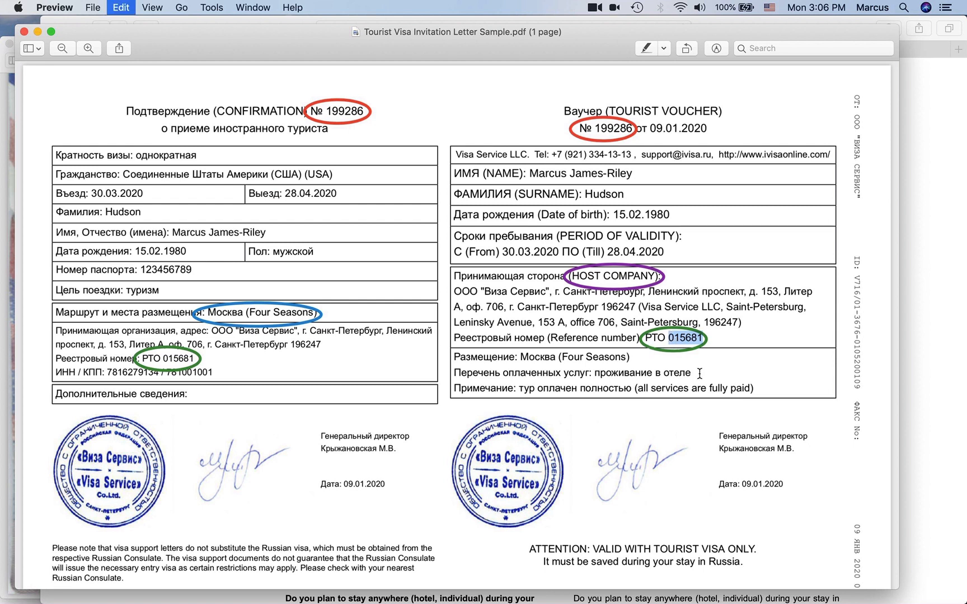
pyautogui.click(71, 19)
pyautogui.click(338, 301)
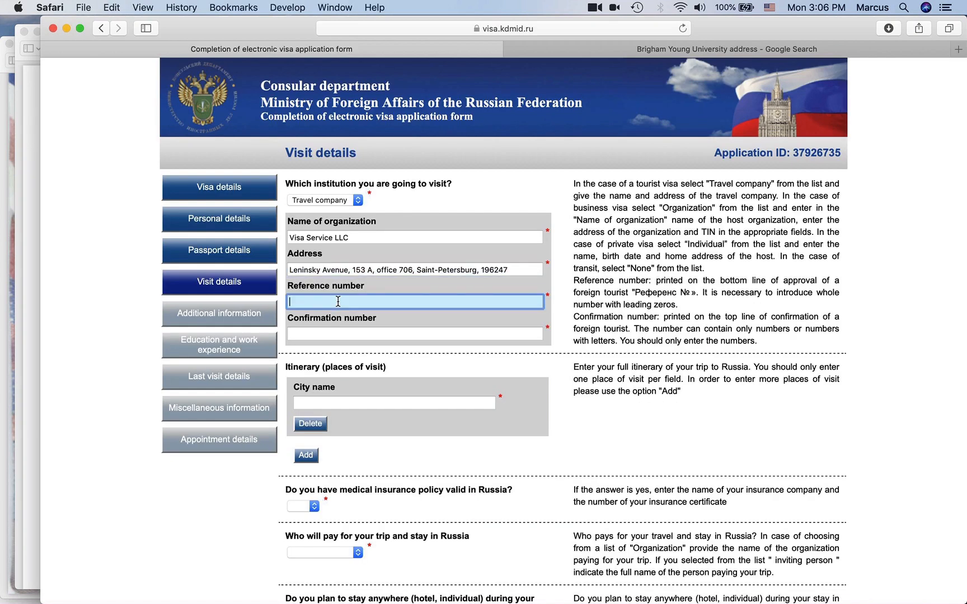
pyautogui.press('super+v')
pyautogui.click(417, 238)
pyautogui.press('super+v')
pyautogui.click(345, 302)
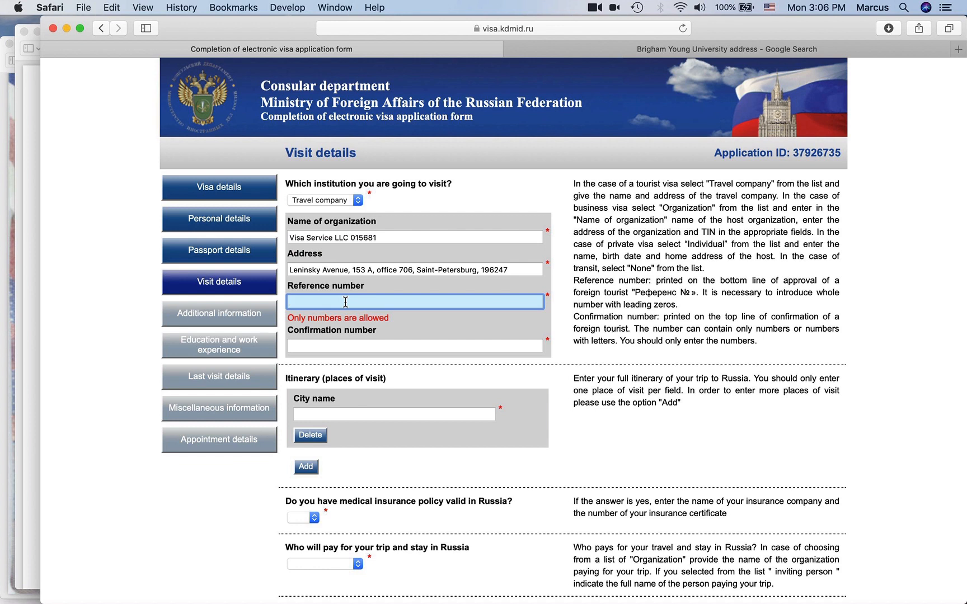
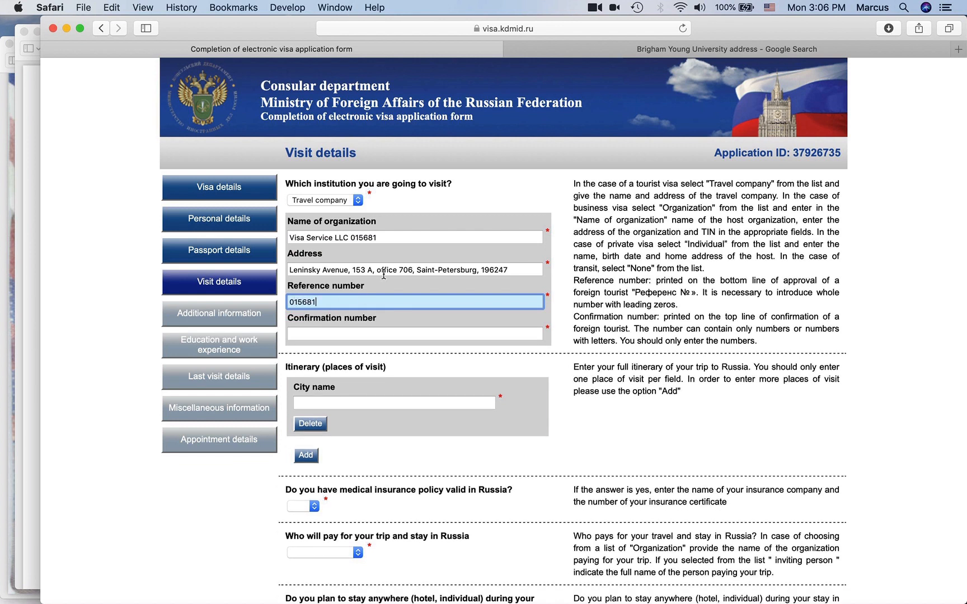
pyautogui.doubleClick(369, 239)
pyautogui.press('BackSpace')
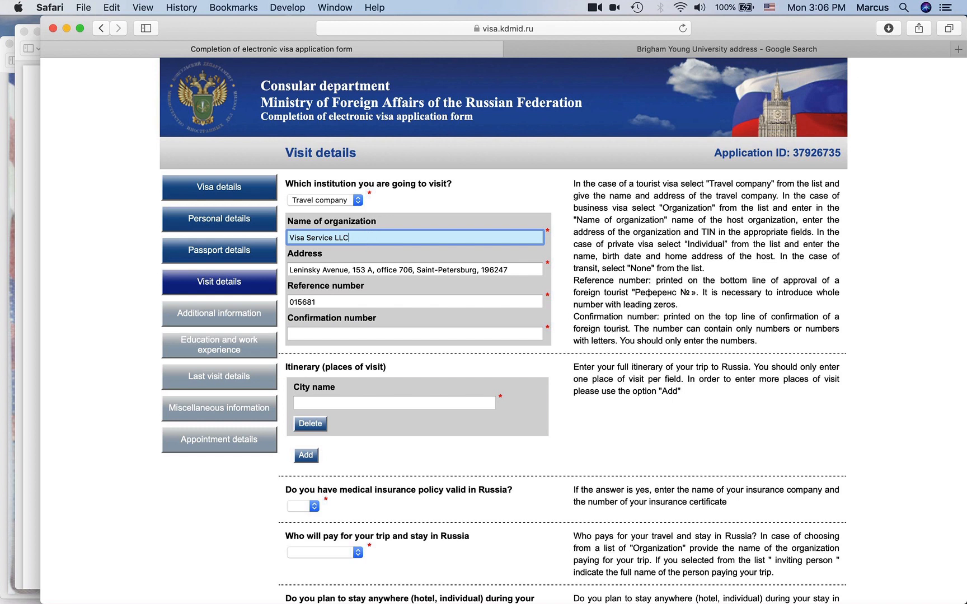
pyautogui.click(382, 302)
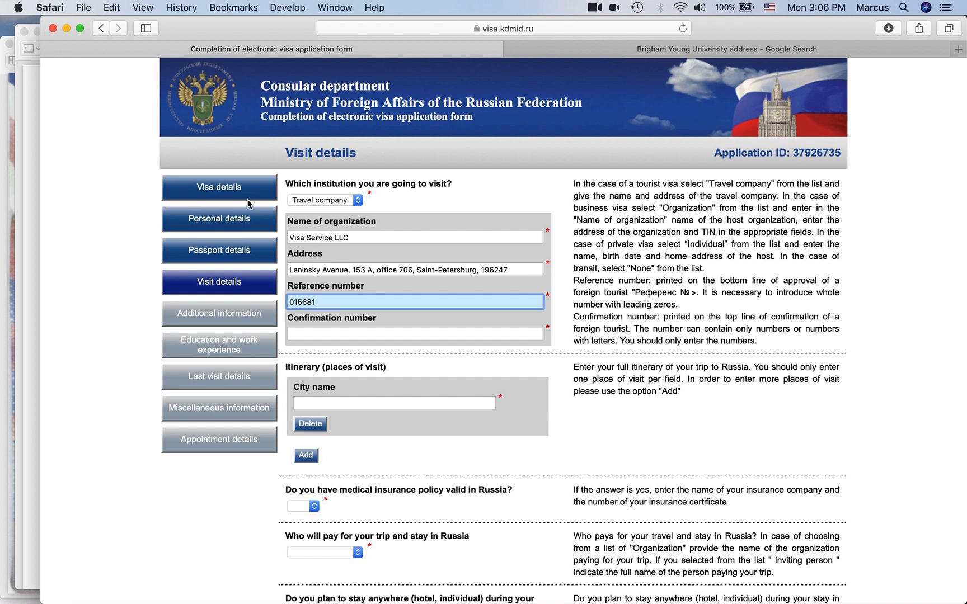
pyautogui.click(30, 38)
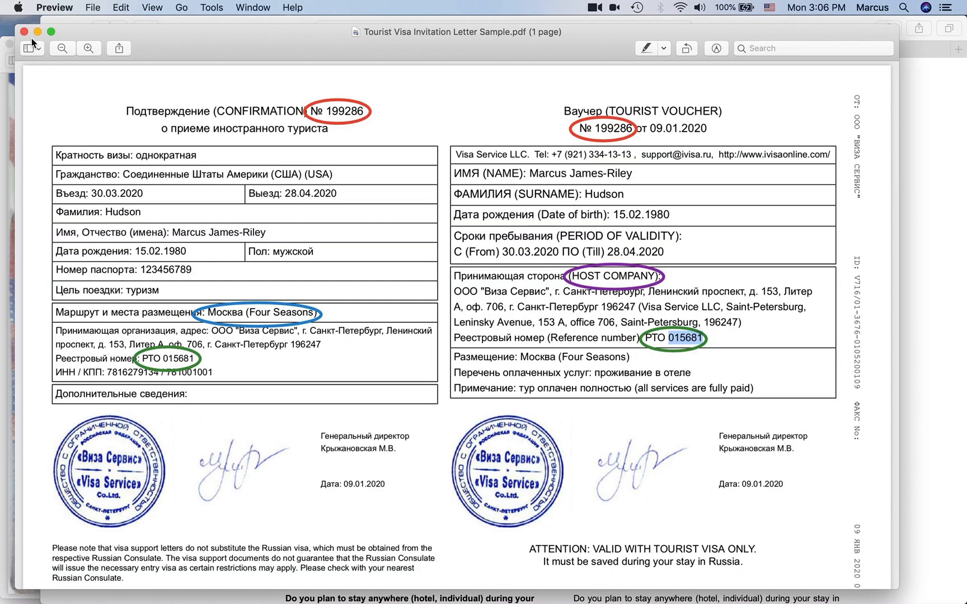
pyautogui.click(813, 360)
pyautogui.click(917, 193)
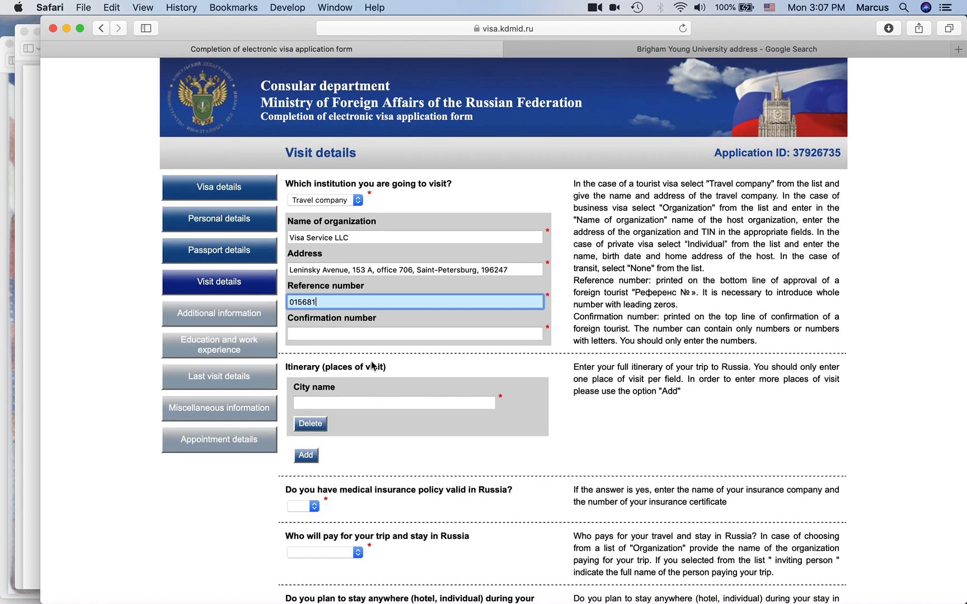
pyautogui.click(330, 335)
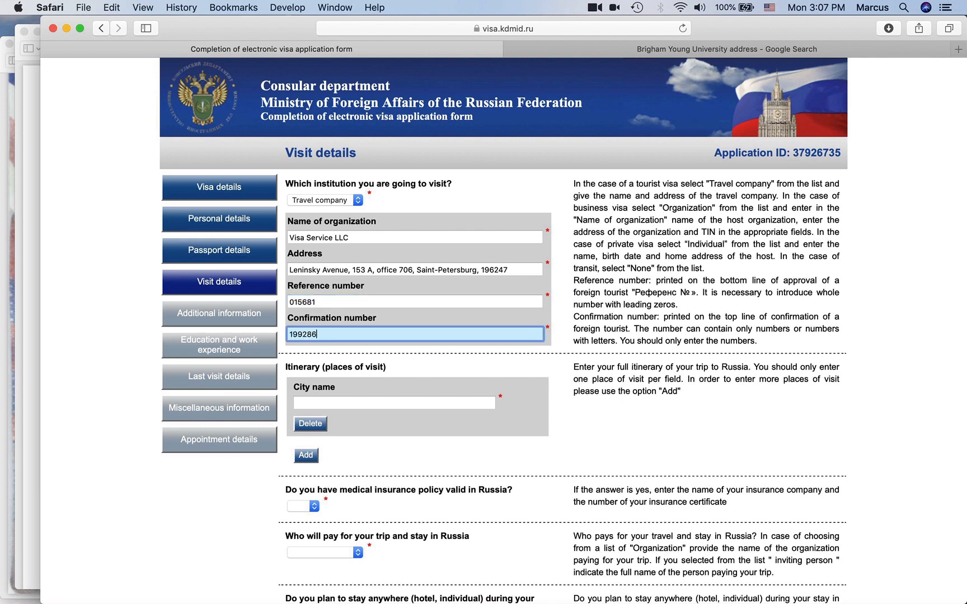
pyautogui.click(441, 360)
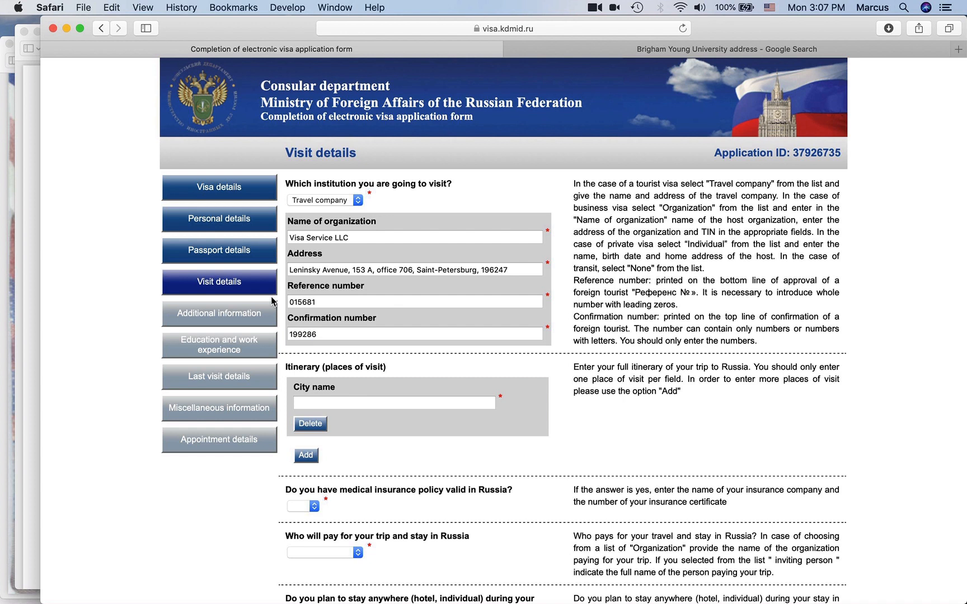
pyautogui.click(30, 44)
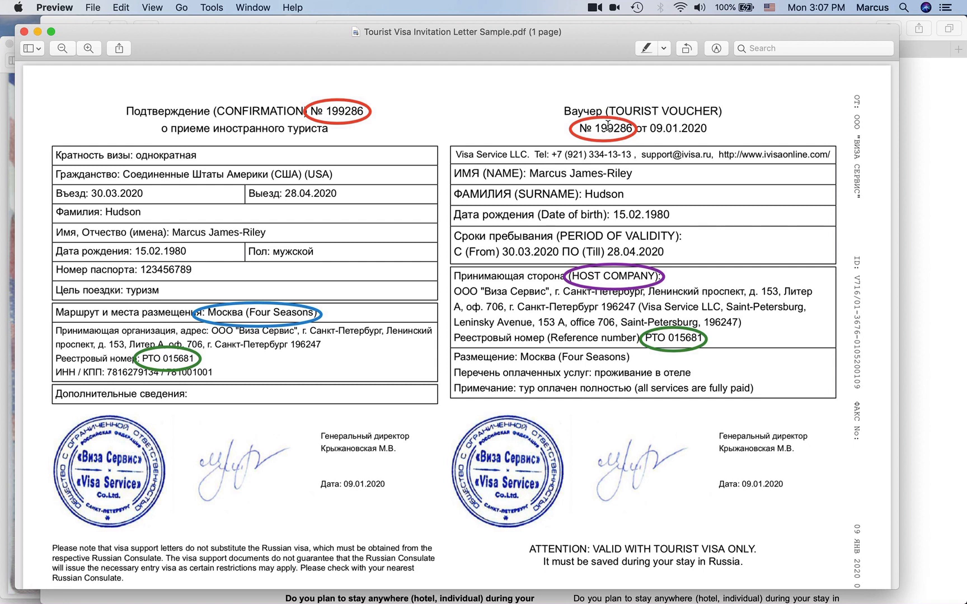
# - Add MOSCOW as the first city to visit in the itinerary
pyautogui.click(930, 276)
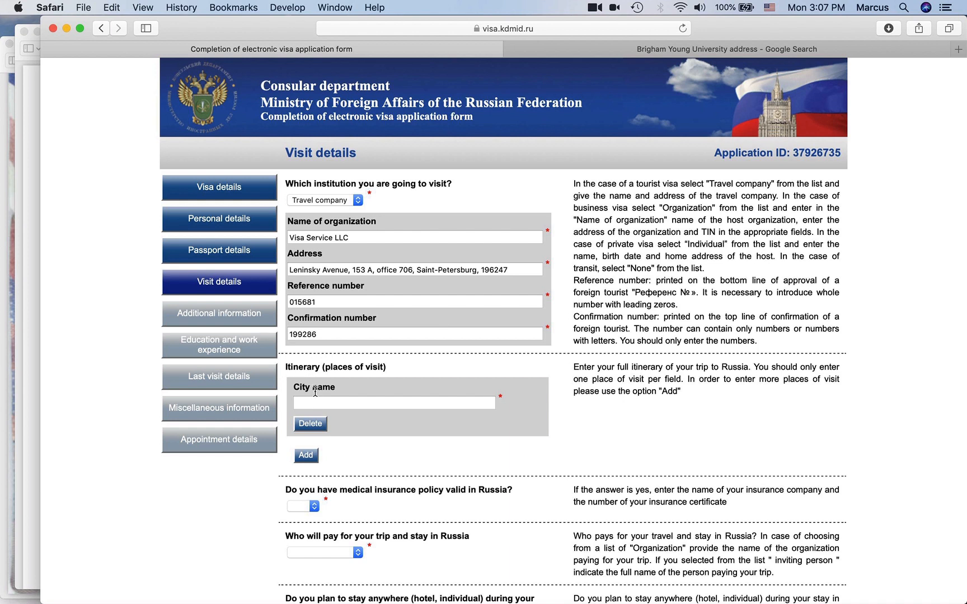
pyautogui.scroll(-5, 391, 376)
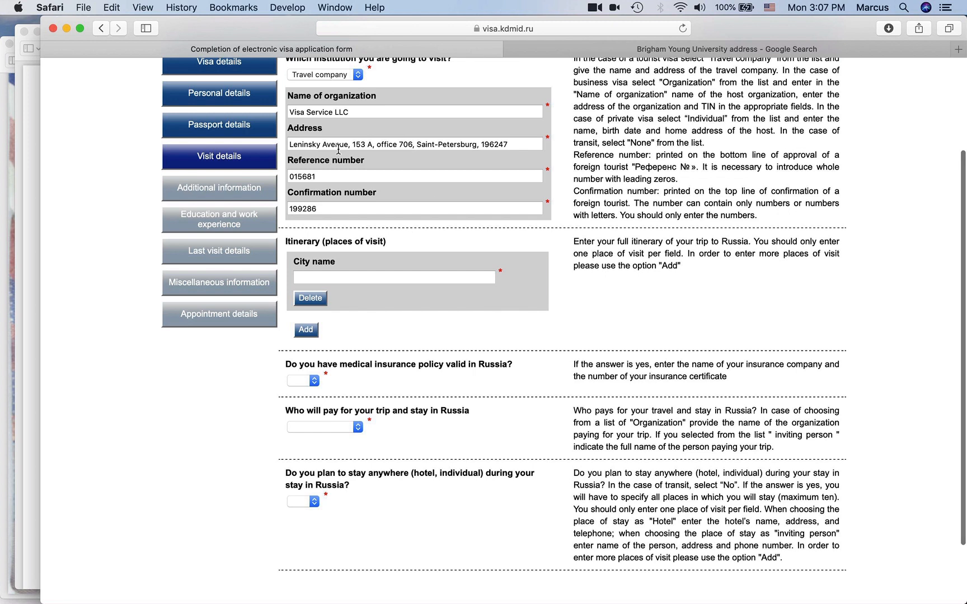
pyautogui.click(325, 278)
pyautogui.write('Moscow')
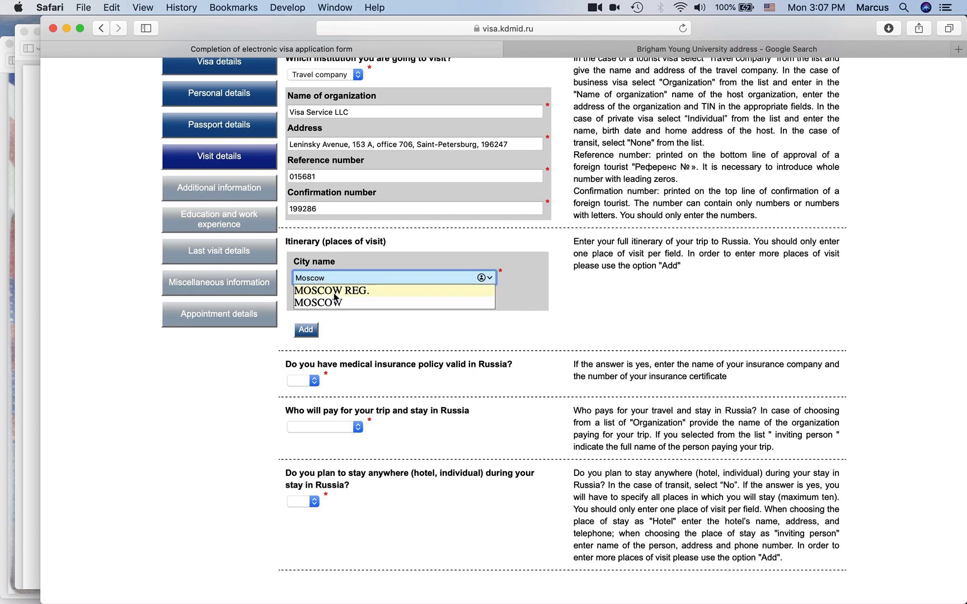
pyautogui.click(334, 301)
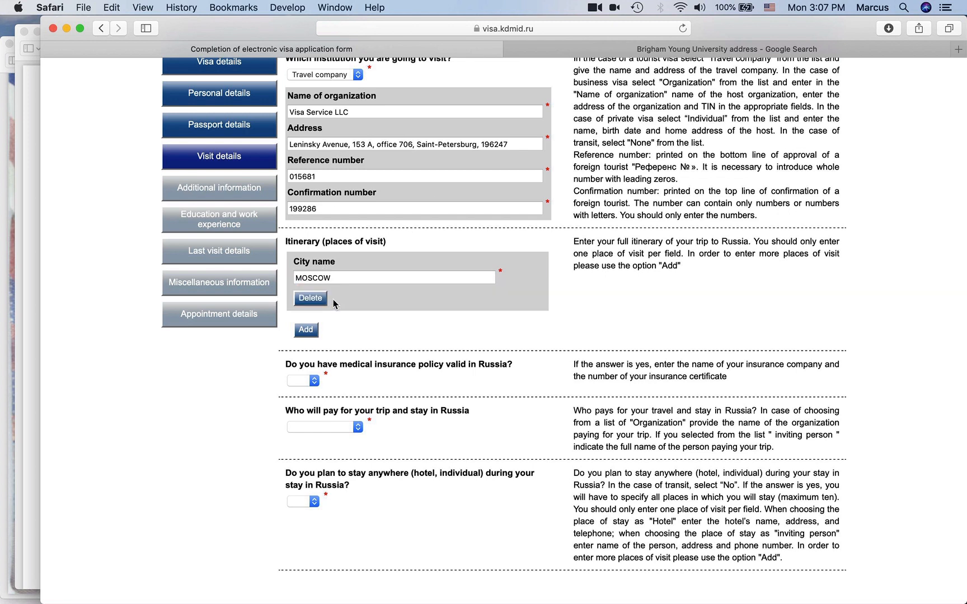
# - Add SAINT-PETERSBURG as a second itinerary city, then remove that entry again
pyautogui.click(311, 334)
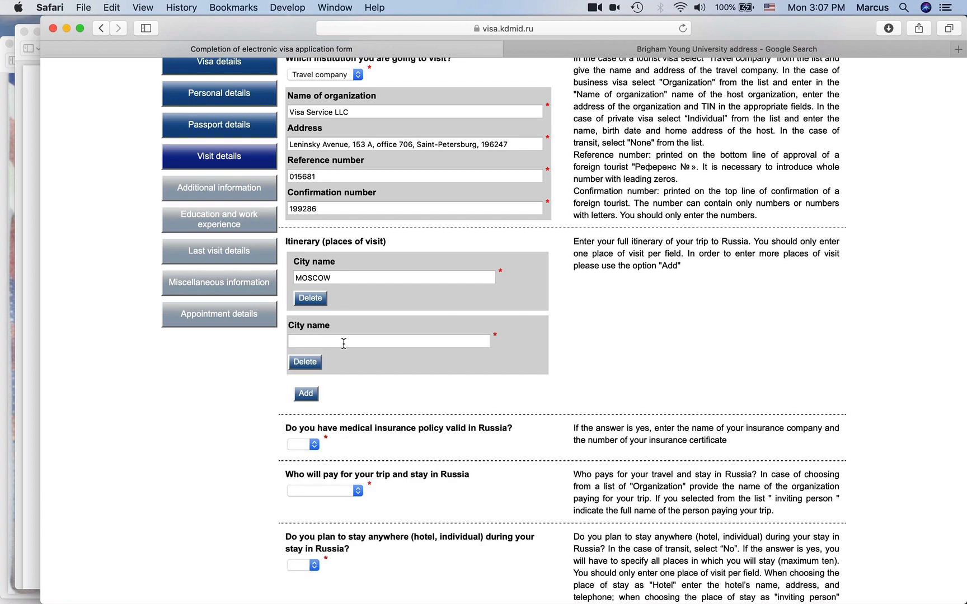
pyautogui.click(358, 340)
pyautogui.write('sa')
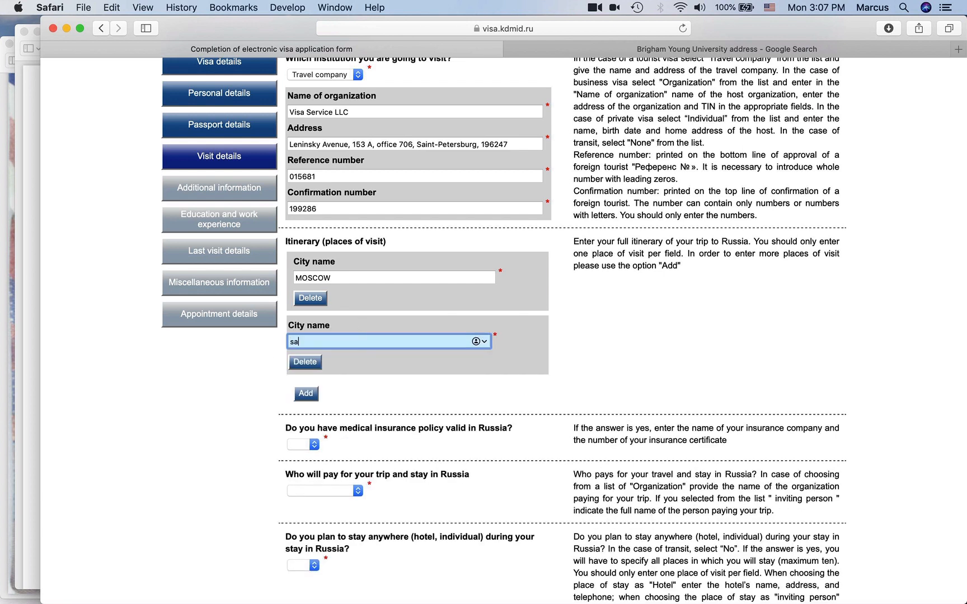
pyautogui.write('int')
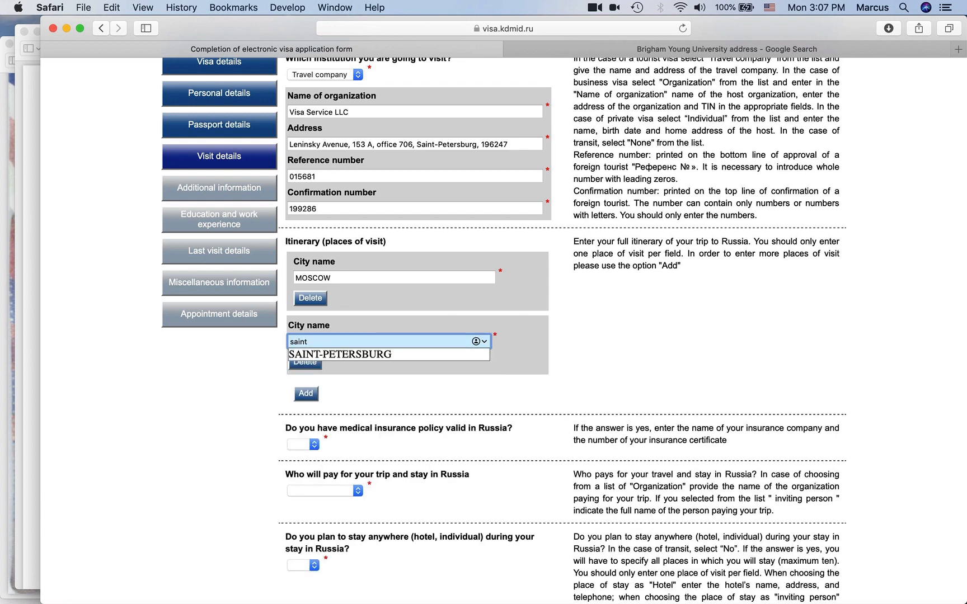
pyautogui.click(361, 354)
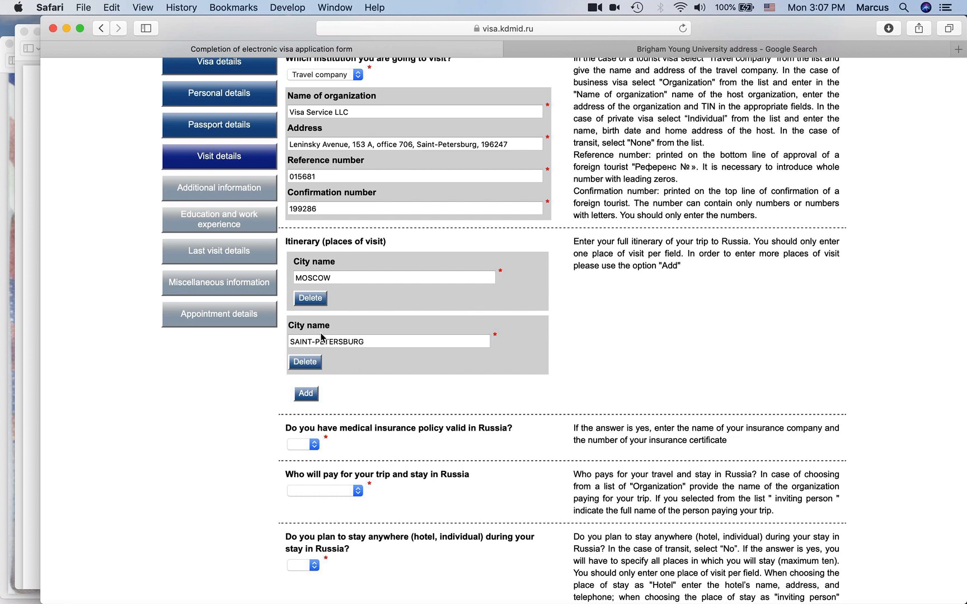
pyautogui.click(312, 365)
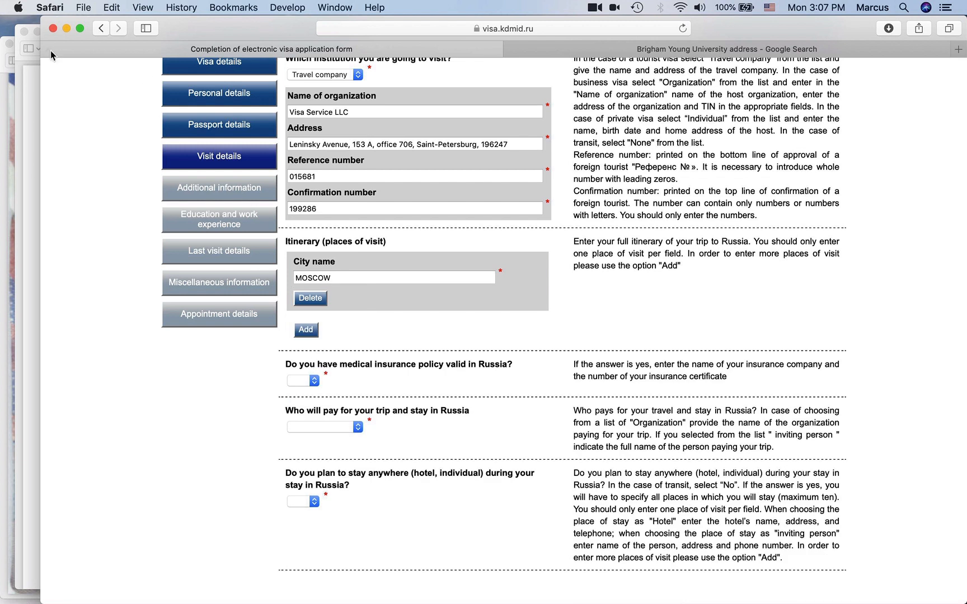
# - Read the Moscow (Four Seasons) route entry in the invitation letter, then return to the form
pyautogui.click(31, 39)
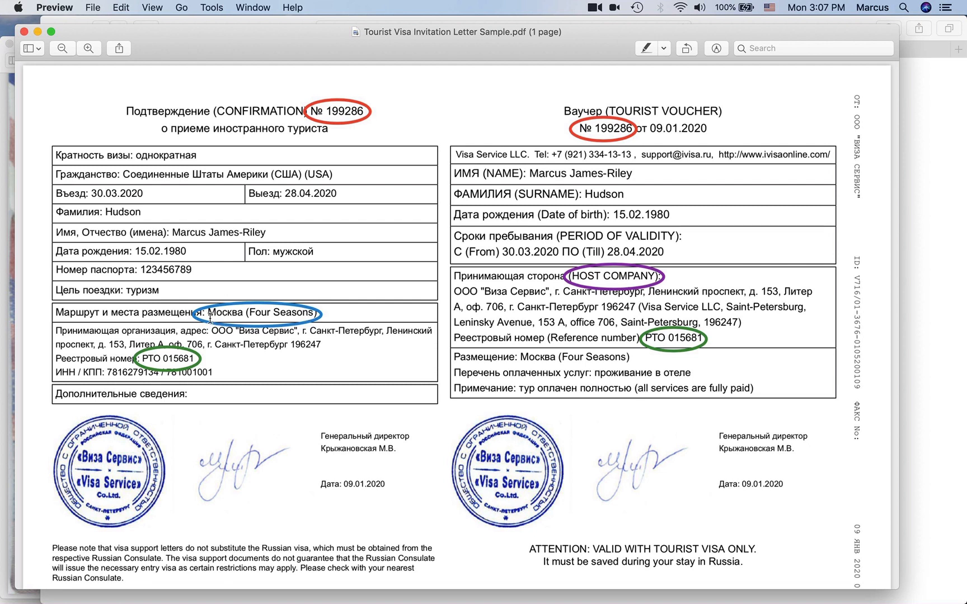
pyautogui.moveTo(244, 312); pyautogui.dragTo(210, 314)
pyautogui.click(232, 314)
pyautogui.moveTo(210, 312); pyautogui.dragTo(315, 313)
pyautogui.click(254, 311)
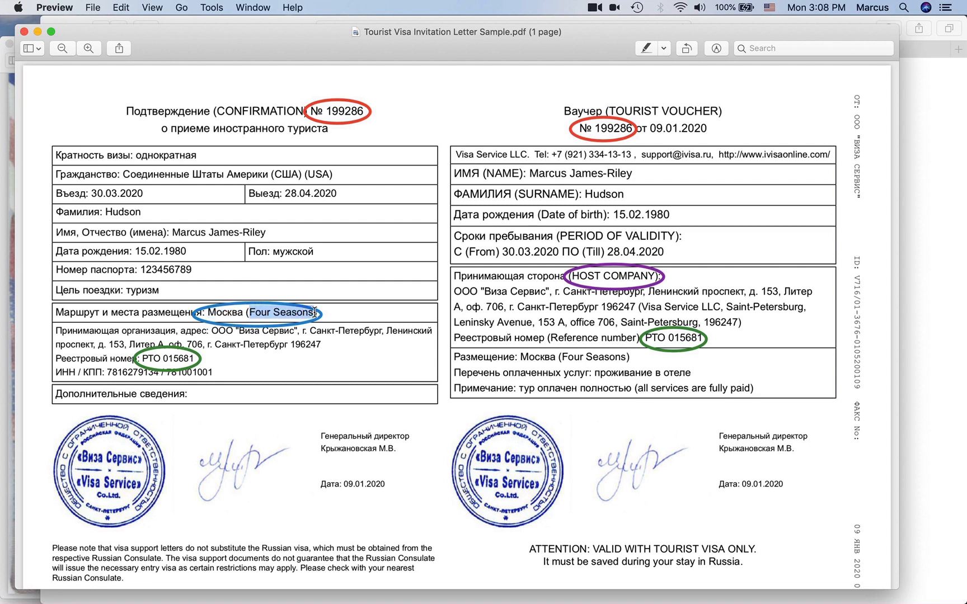
pyautogui.click(915, 338)
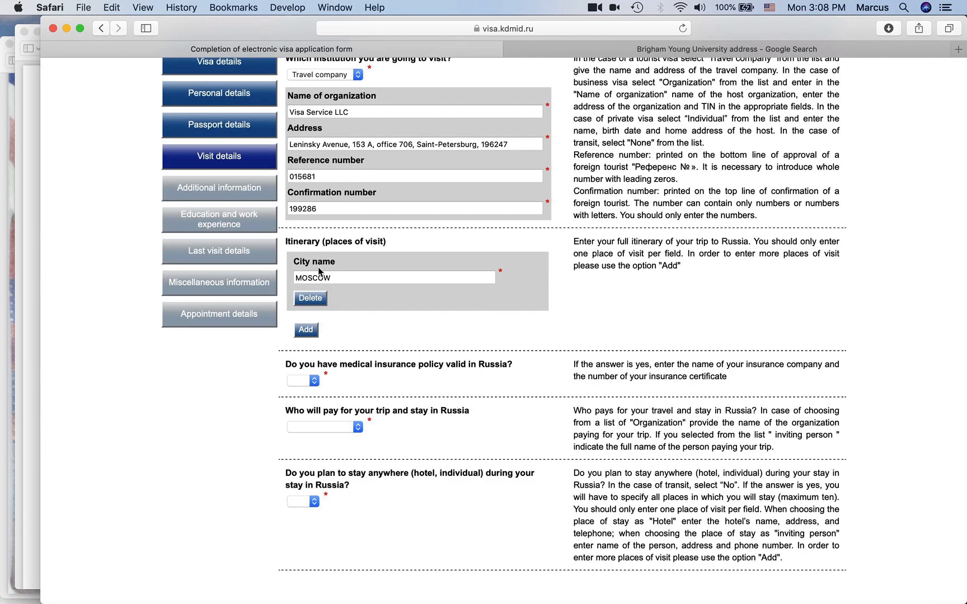
# - Answer yes to staying in Russia, choose Hotel as the place type, and enter Four Seasons as its name
pyautogui.scroll(-3, 302, 381)
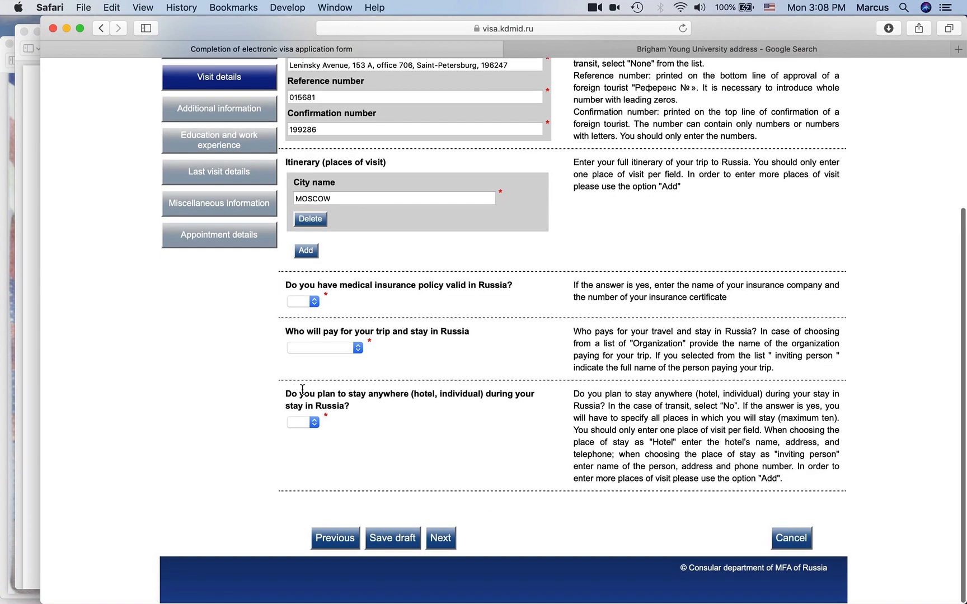
pyautogui.click(310, 423)
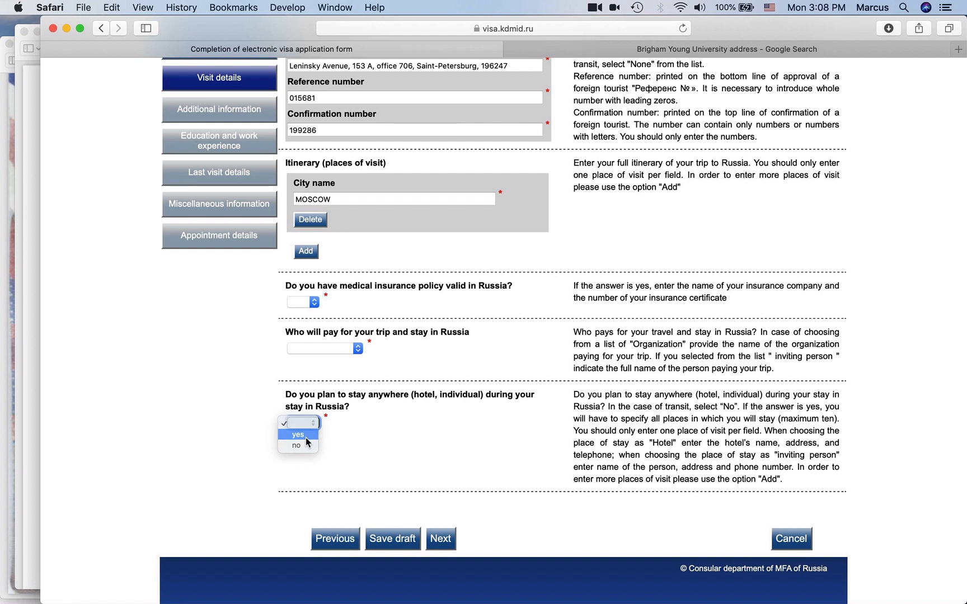
pyautogui.click(307, 436)
pyautogui.click(323, 464)
pyautogui.click(333, 493)
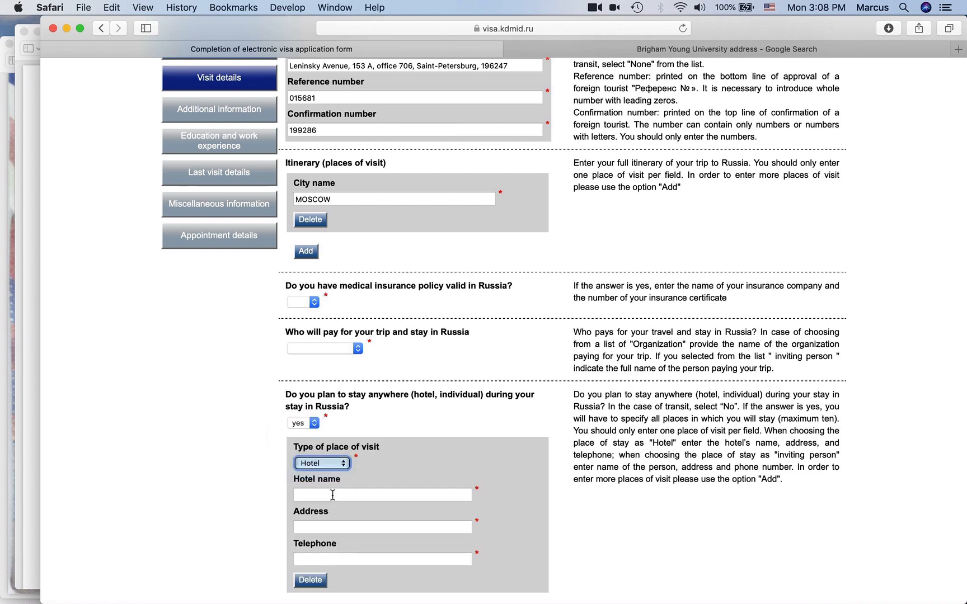
pyautogui.click(331, 493)
pyautogui.write('Four Seasons')
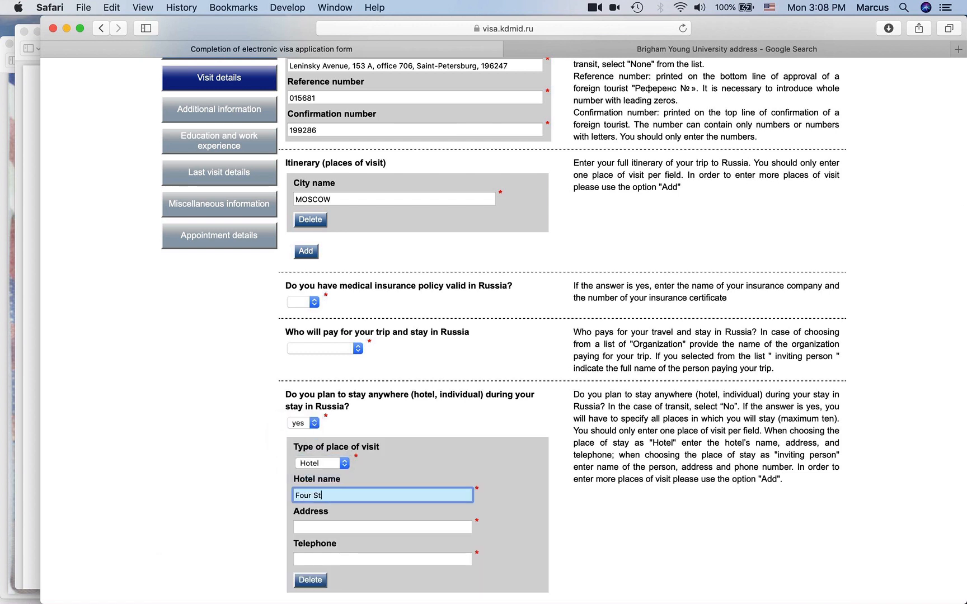
pyautogui.click(473, 423)
pyautogui.click(744, 52)
# - Search Google for 'four seasons moscow' and paste the hotel's address into the form's Address field
pyautogui.moveTo(323, 84); pyautogui.dragTo(130, 74)
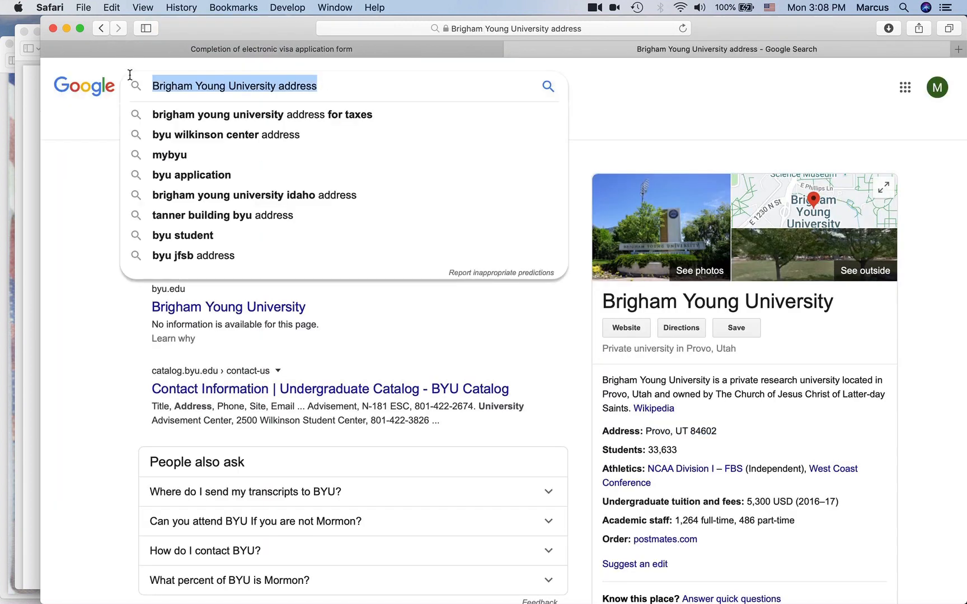
pyautogui.write('four')
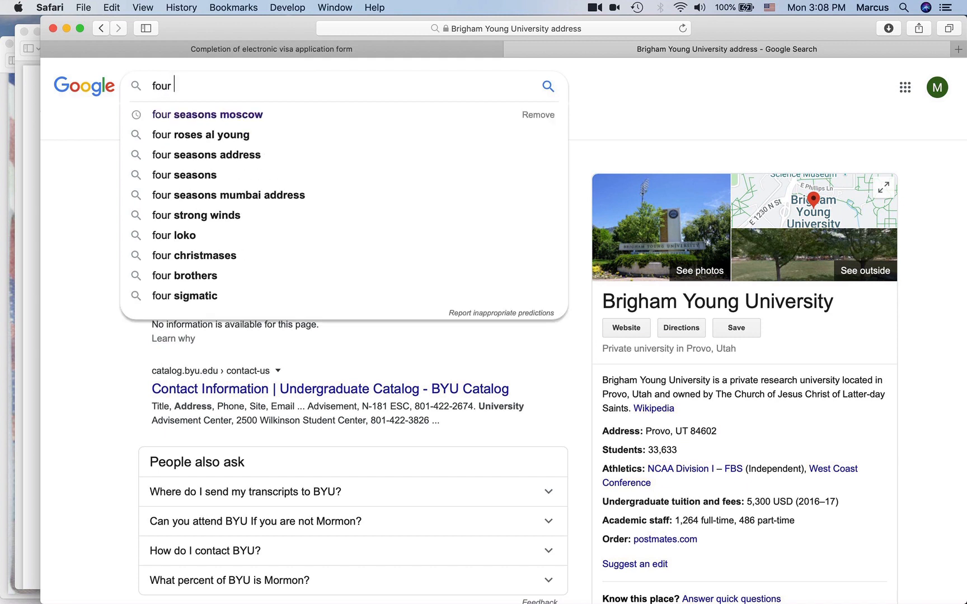
pyautogui.press('Down')
pyautogui.press('Return')
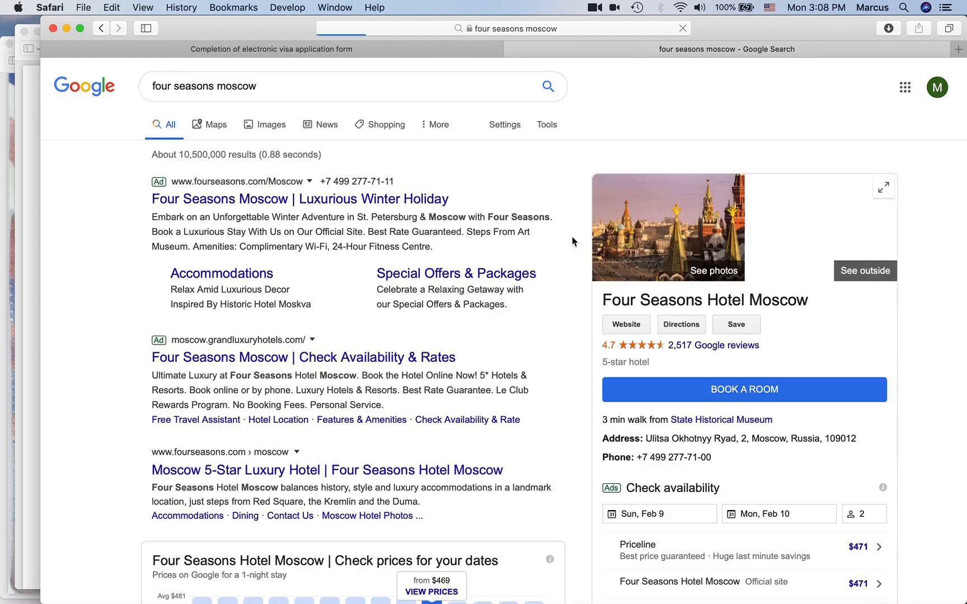
pyautogui.moveTo(647, 438); pyautogui.dragTo(858, 436)
pyautogui.press('super+c')
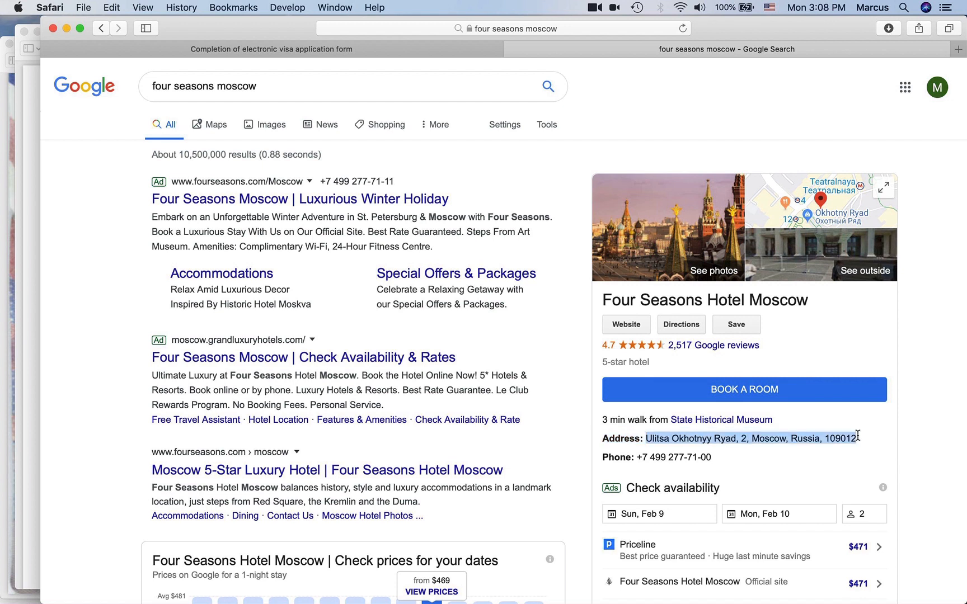
pyautogui.click(415, 50)
pyautogui.click(337, 526)
pyautogui.press('super+v')
# - Copy the hotel's phone number from the Google results
pyautogui.click(606, 48)
pyautogui.moveTo(715, 457); pyautogui.dragTo(636, 457)
pyautogui.press('super+c')
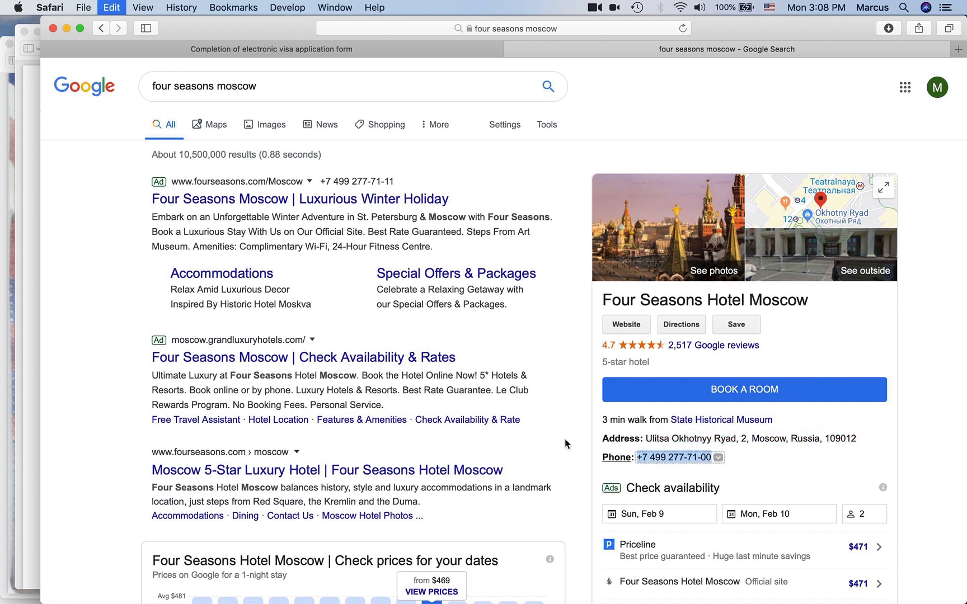
pyautogui.click(53, 48)
pyautogui.scroll(-3, 386, 352)
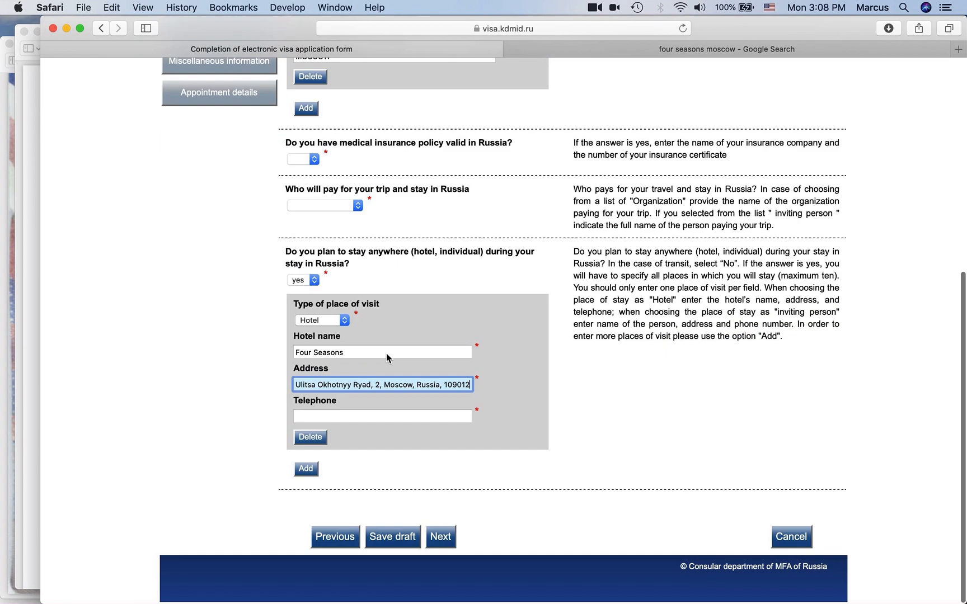
pyautogui.click(386, 354)
pyautogui.press('super+v')
pyautogui.click(350, 415)
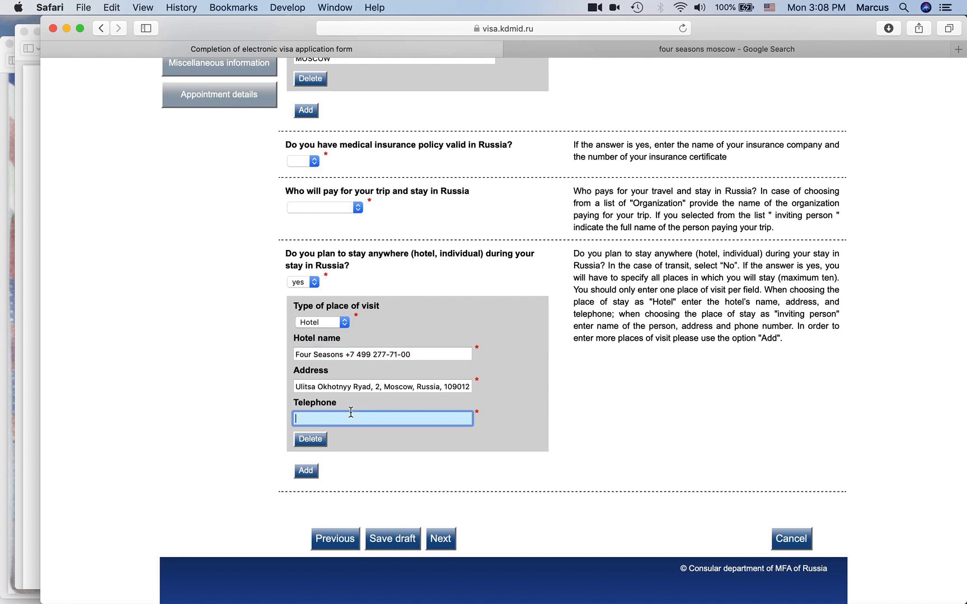
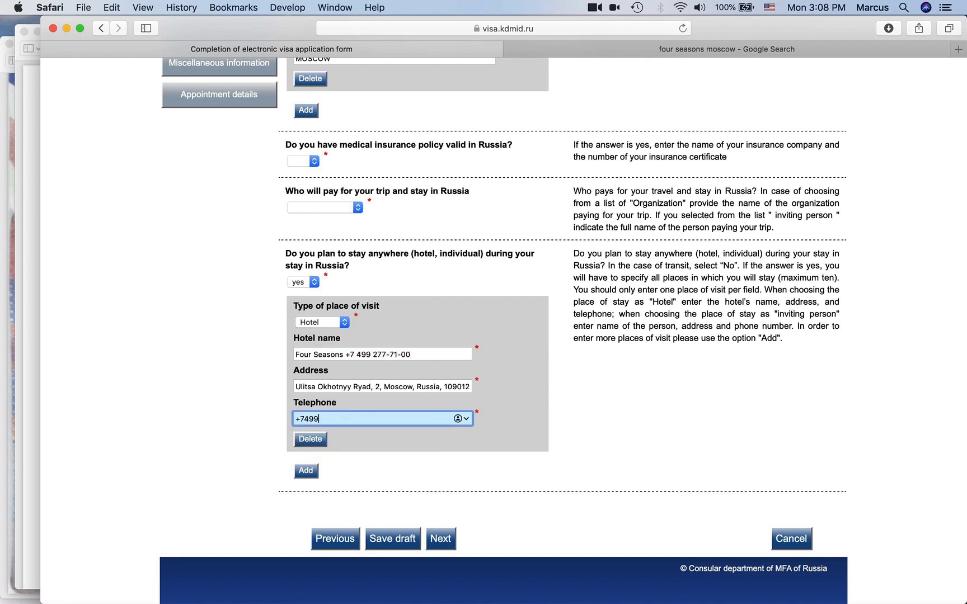
pyautogui.moveTo(429, 355); pyautogui.dragTo(346, 353)
pyautogui.press('BackSpace')
pyautogui.click(245, 361)
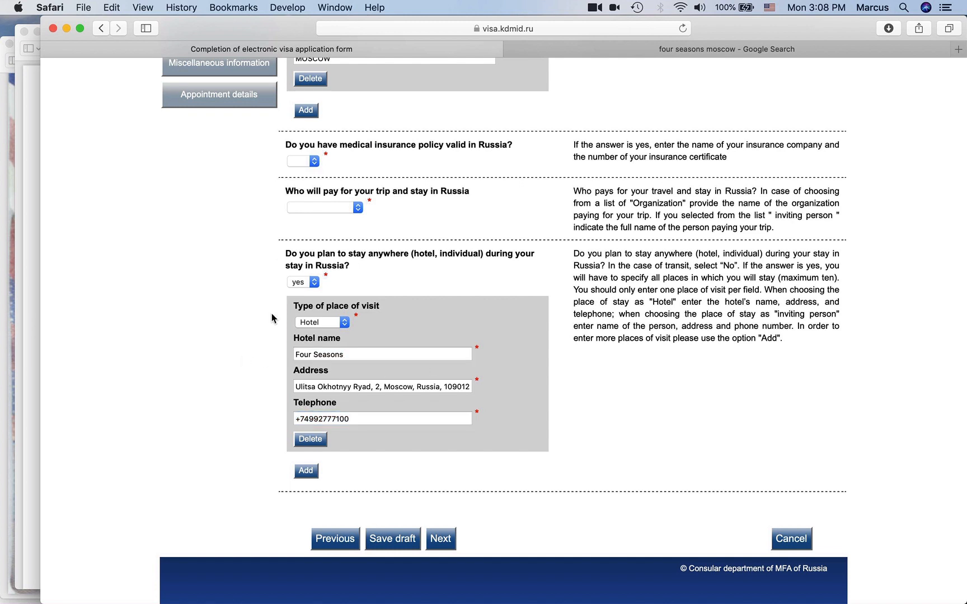
# - Review the invitation letter PDF, then return to the visa form
pyautogui.scroll(3, 276, 253)
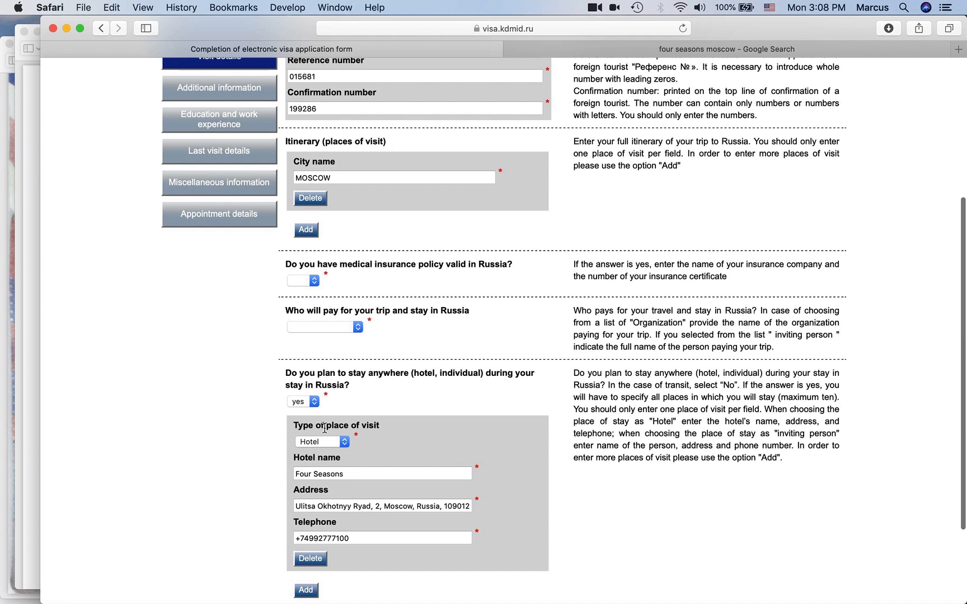
pyautogui.scroll(3, 405, 265)
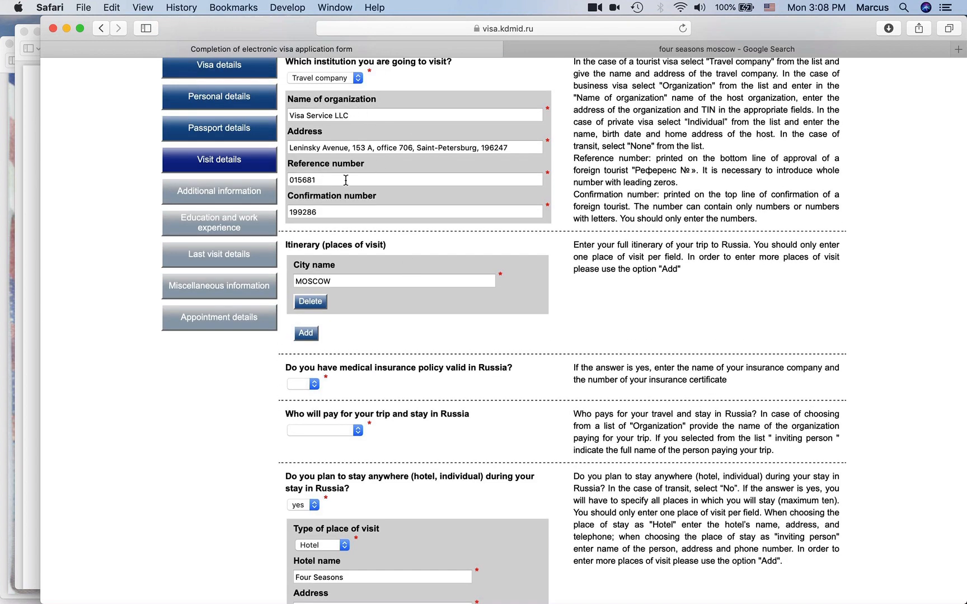
pyautogui.scroll(-3, 314, 168)
pyautogui.click(35, 70)
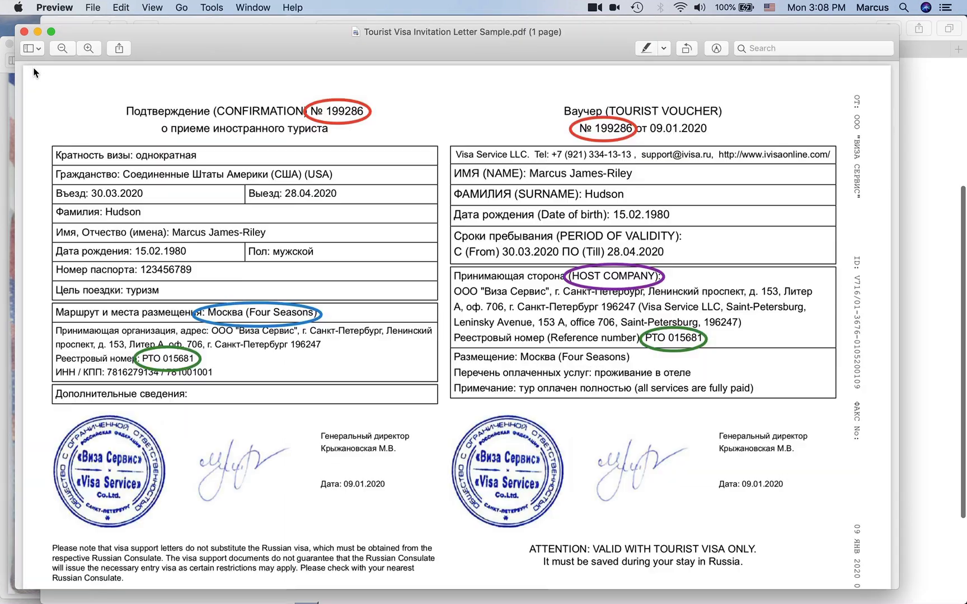
pyautogui.click(953, 365)
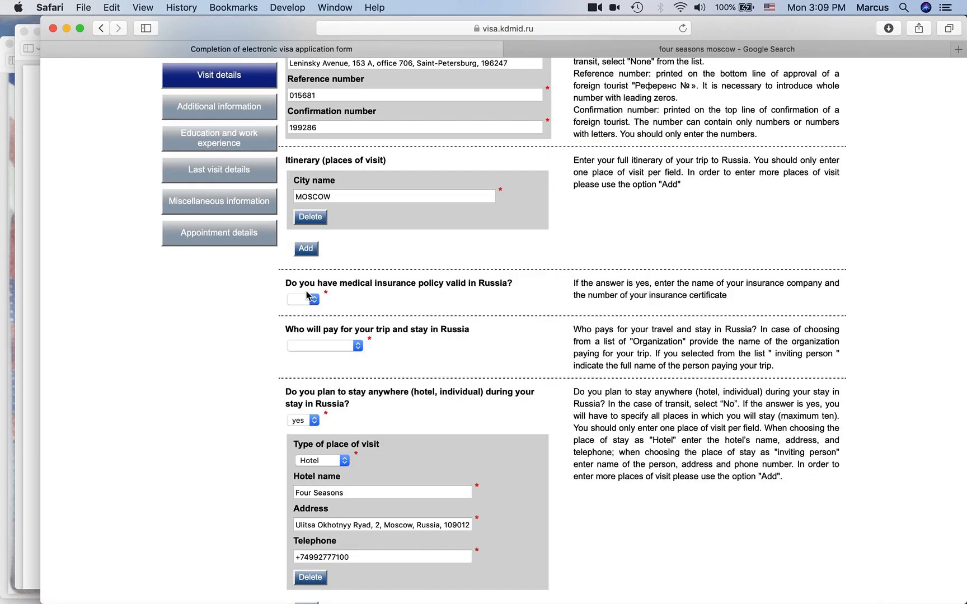
# - Answer yes to medical insurance with insurer IMG and its certificate number, and choose Independently as payer
pyautogui.scroll(-1, 405, 298)
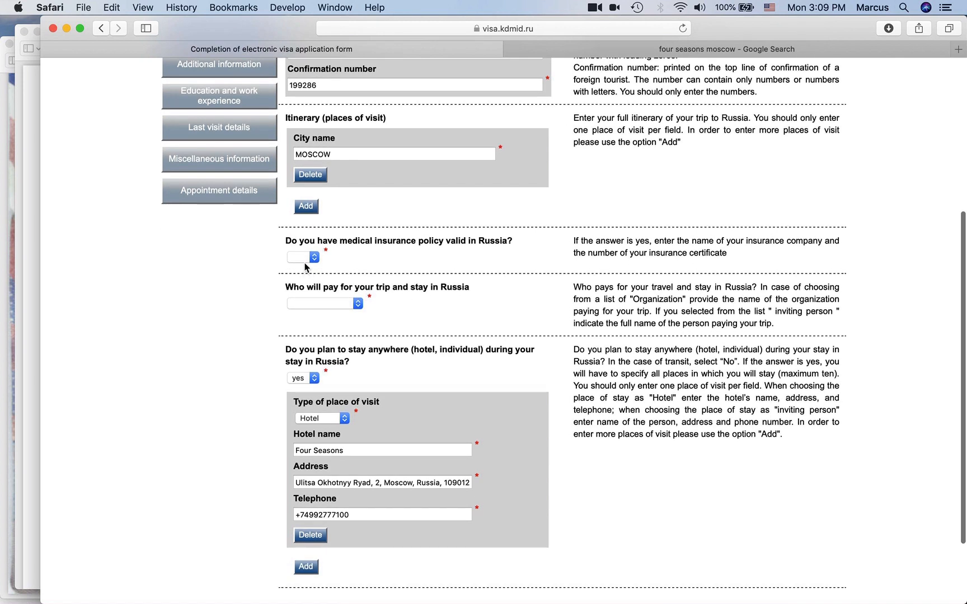
pyautogui.click(305, 260)
pyautogui.click(306, 268)
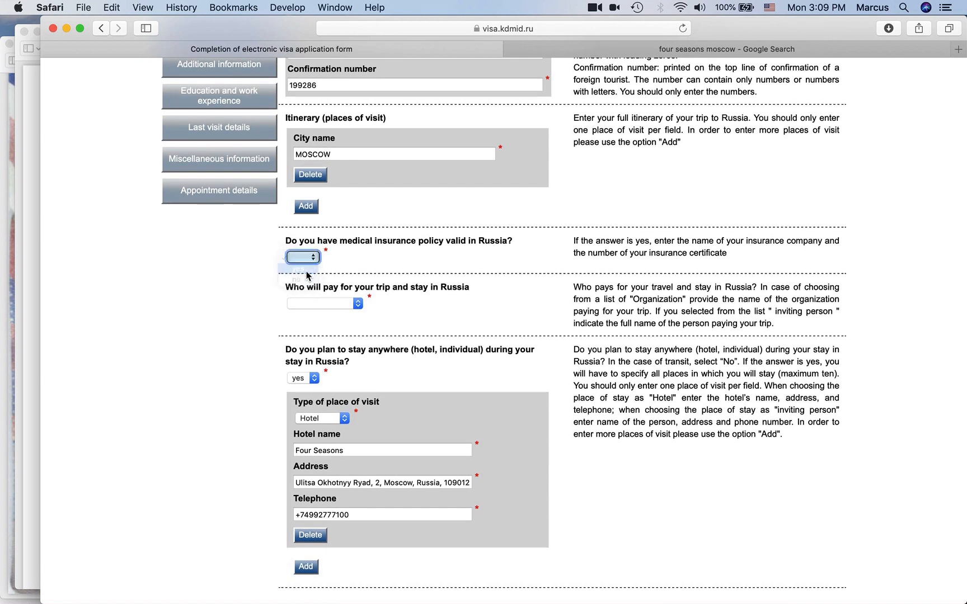
pyautogui.click(332, 296)
pyautogui.write('IMG')
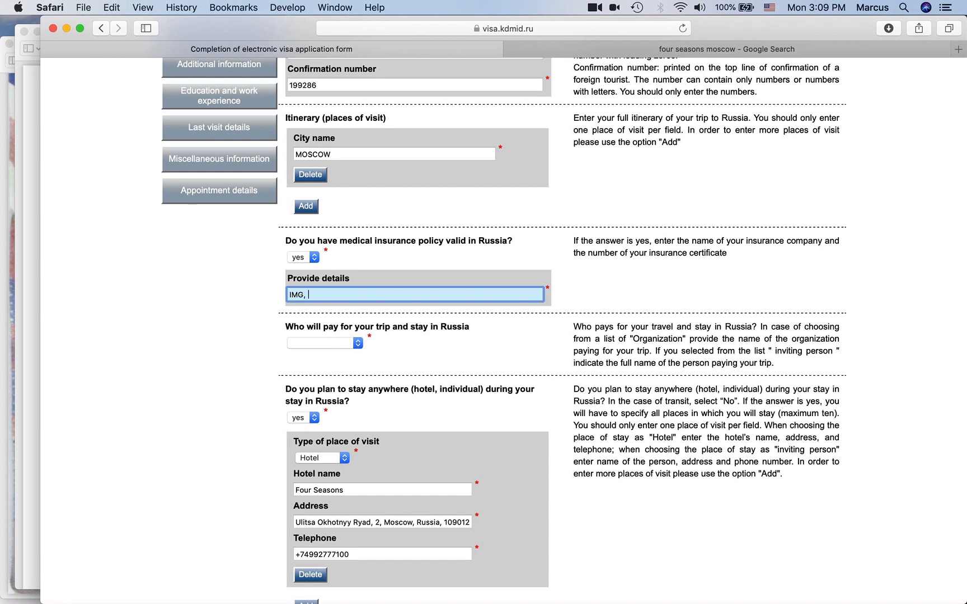
pyautogui.write(', 123')
pyautogui.click(254, 328)
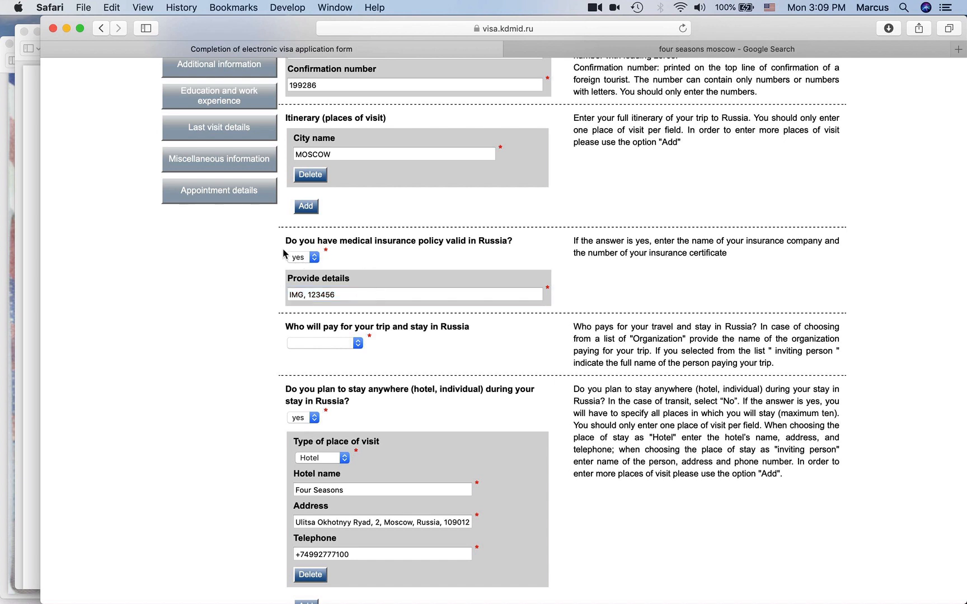
pyautogui.click(341, 349)
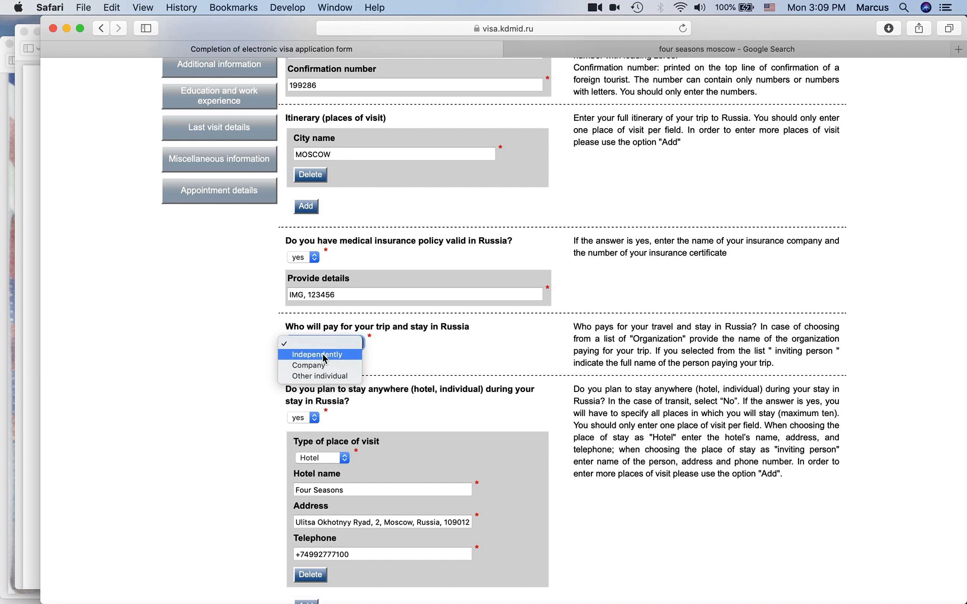
pyautogui.click(324, 355)
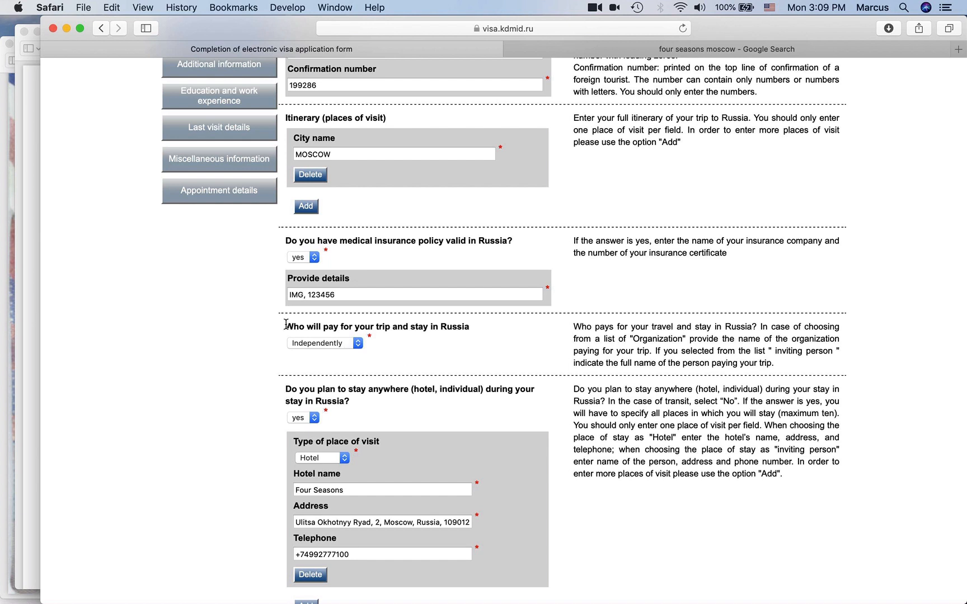
# - Edit the hotel address, entering the postcode 109012
pyautogui.scroll(-3, 218, 473)
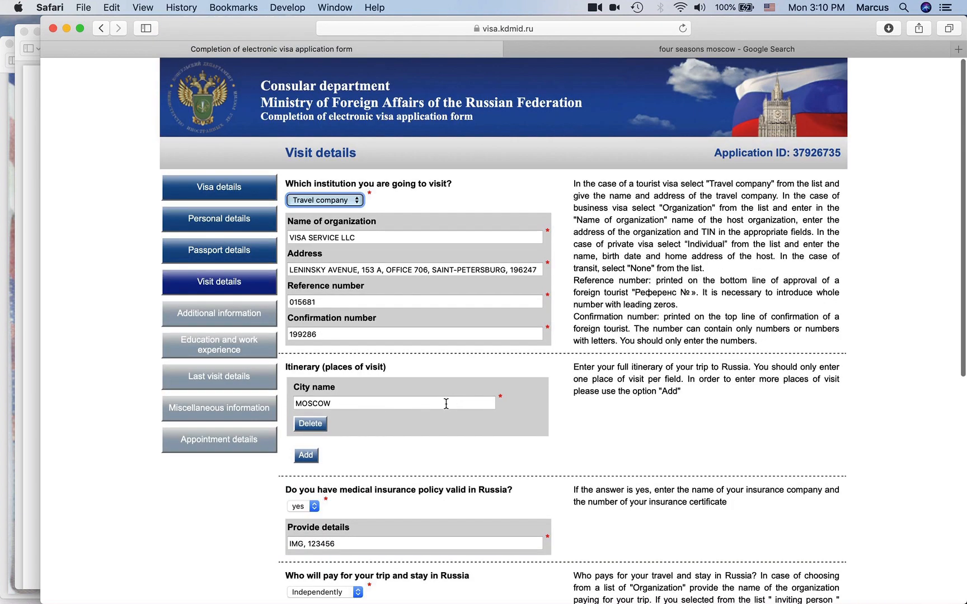
pyautogui.scroll(-9, 418, 361)
pyautogui.scroll(5, 417, 356)
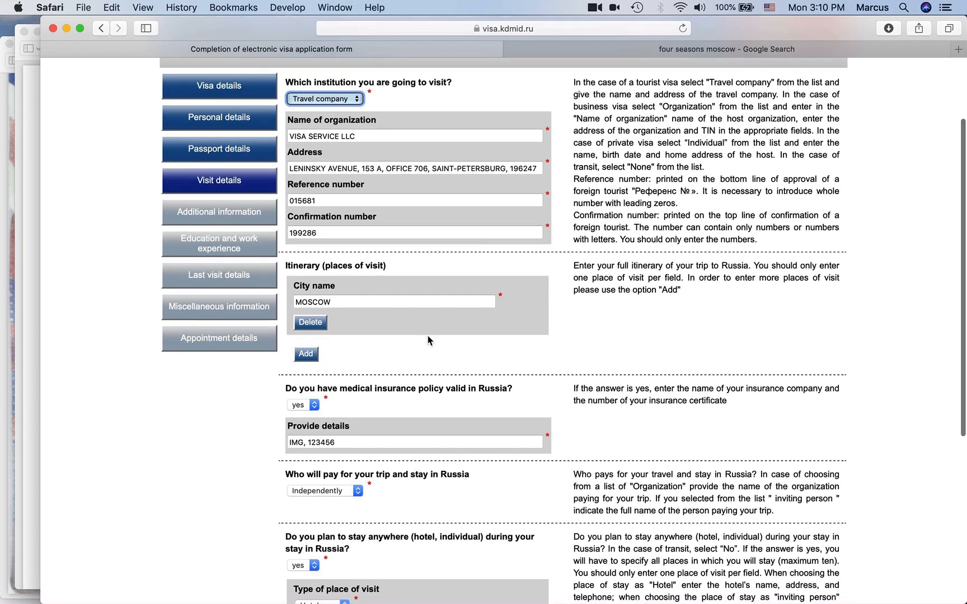
pyautogui.scroll(-5, 427, 336)
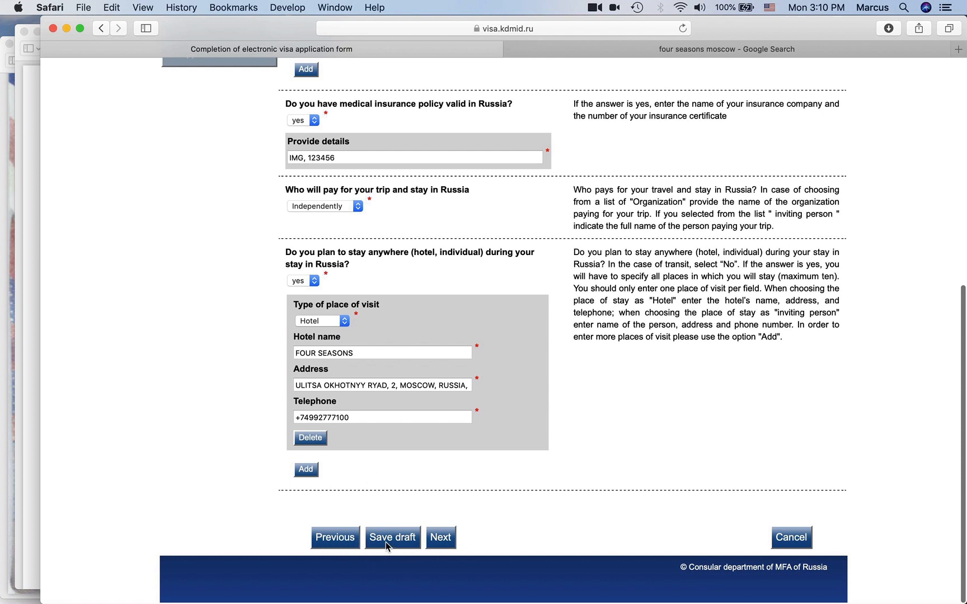
pyautogui.click(469, 387)
pyautogui.write('109012')
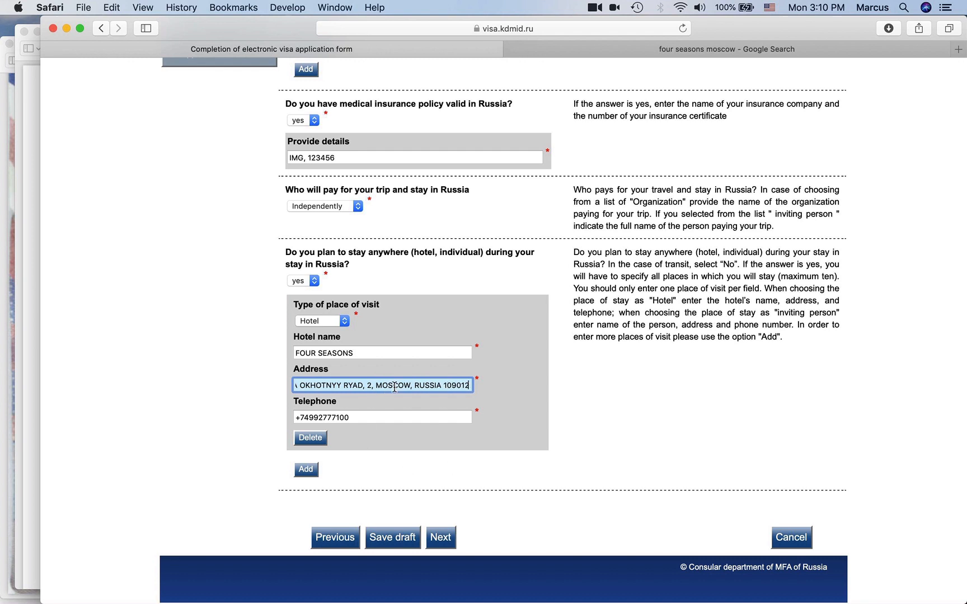
# - Delete RUSSIA from the hotel address, fix the comma, and save the draft
pyautogui.click(367, 386)
pyautogui.hscroll(-2, 306, 385)
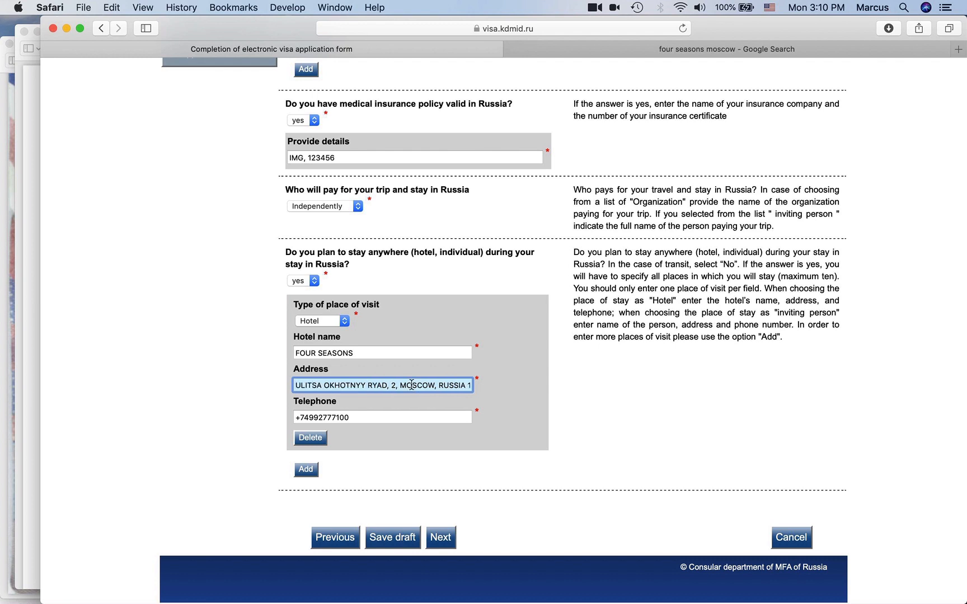
pyautogui.doubleClick(453, 385)
pyautogui.press('BackSpace')
pyautogui.press('BackSpace')
pyautogui.write(',')
pyautogui.click(393, 539)
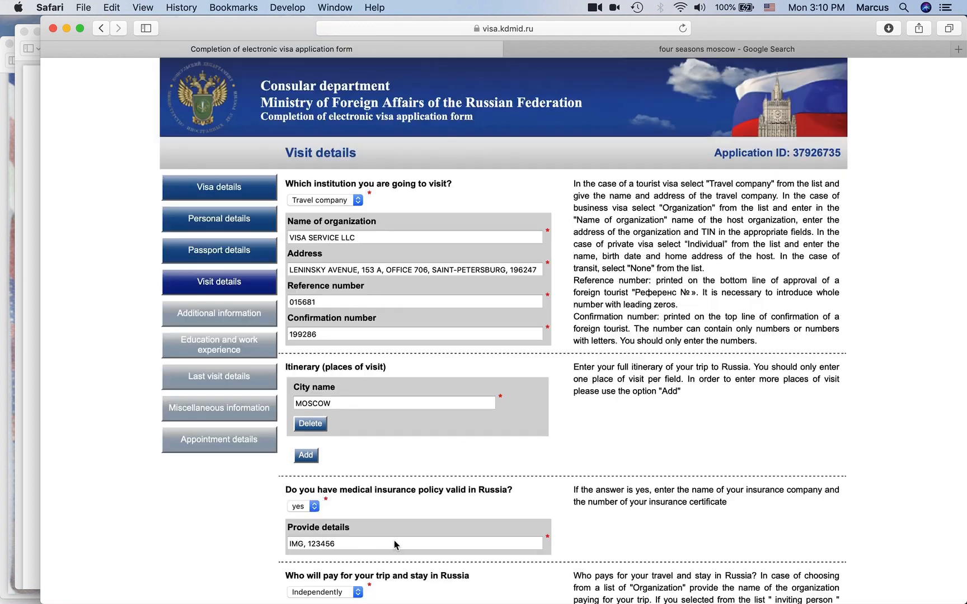
pyautogui.scroll(-15, 432, 544)
# - On Additional information, answer the security questions no, except yes for completing the form personally
pyautogui.click(448, 537)
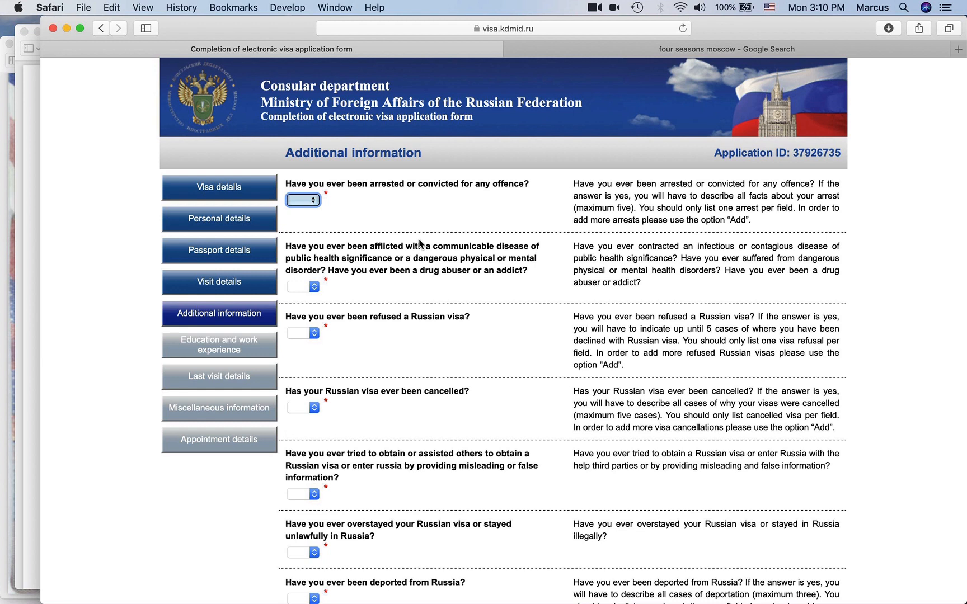
pyautogui.press('n')
pyautogui.press('Tab')
pyautogui.press('Tab')
pyautogui.press('n')
pyautogui.press('Tab')
pyautogui.press('Tab')
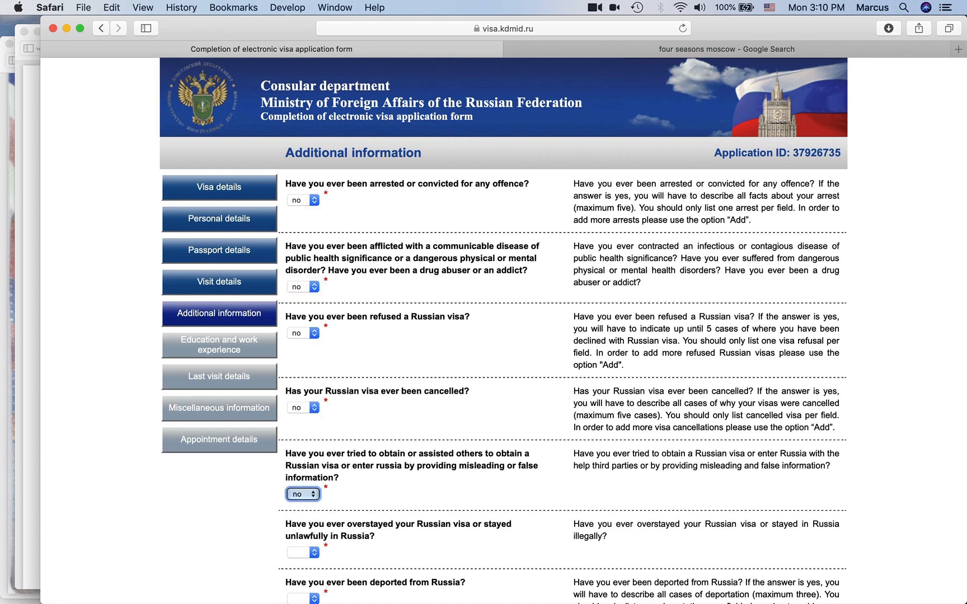
pyautogui.scroll(-5, 402, 356)
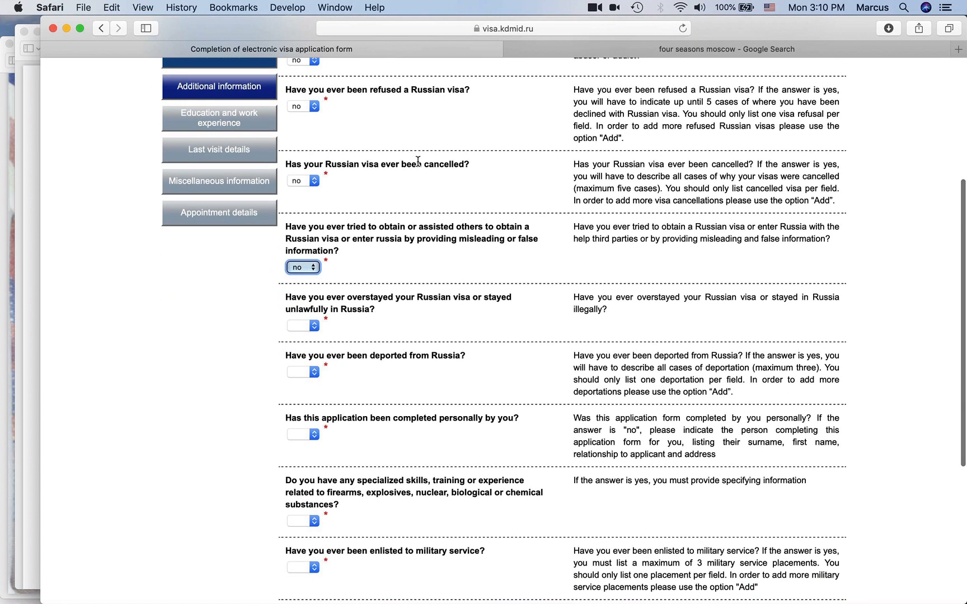
pyautogui.press('Tab')
pyautogui.press('n')
pyautogui.press('Tab')
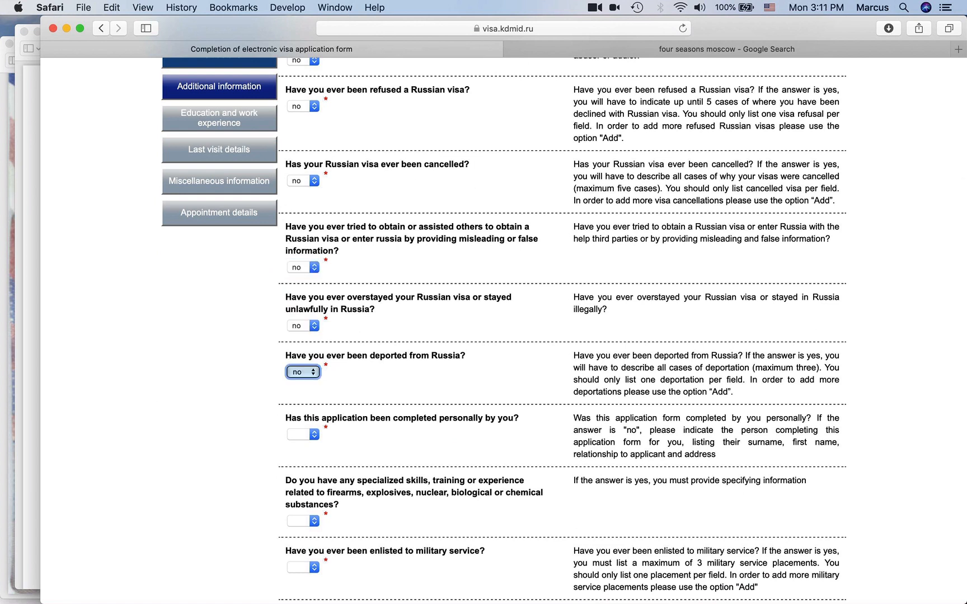
pyautogui.press('Tab')
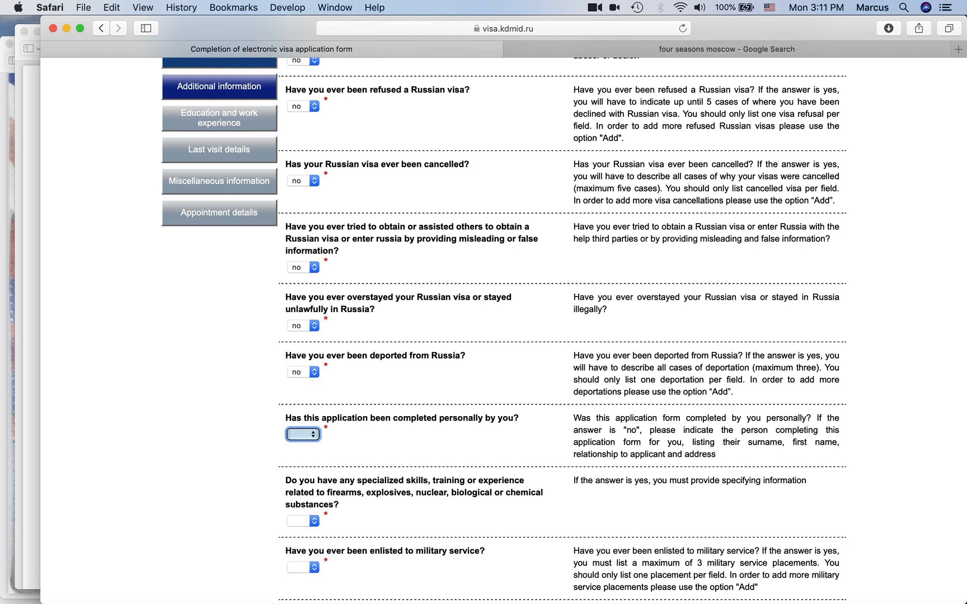
pyautogui.press('y')
pyautogui.press('Tab')
pyautogui.press('n')
pyautogui.press('Tab')
pyautogui.press('Tab')
pyautogui.press('n')
pyautogui.press('Tab')
pyautogui.click(232, 432)
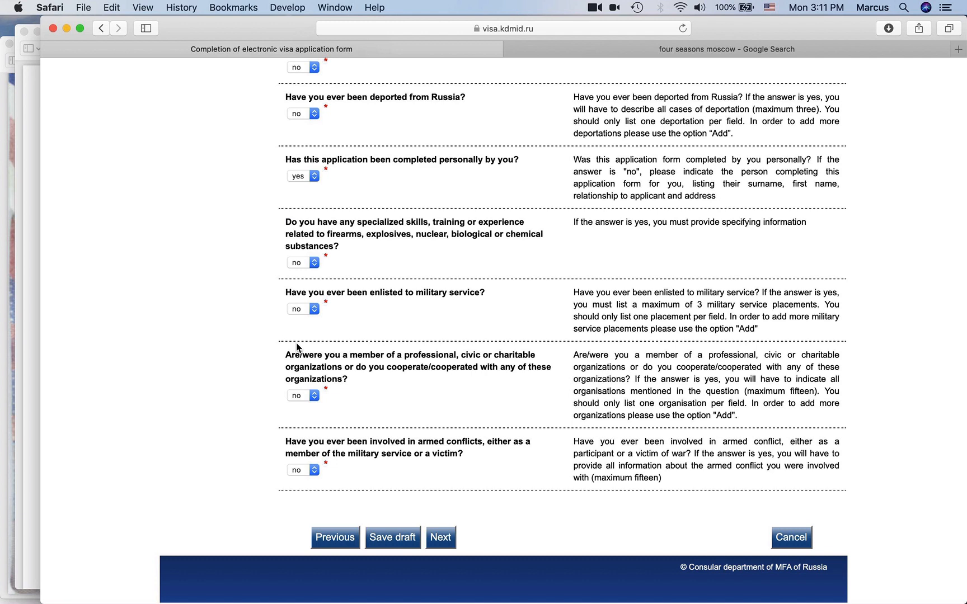
# - Reset the skills and organizations answers to no and save the draft
pyautogui.click(305, 259)
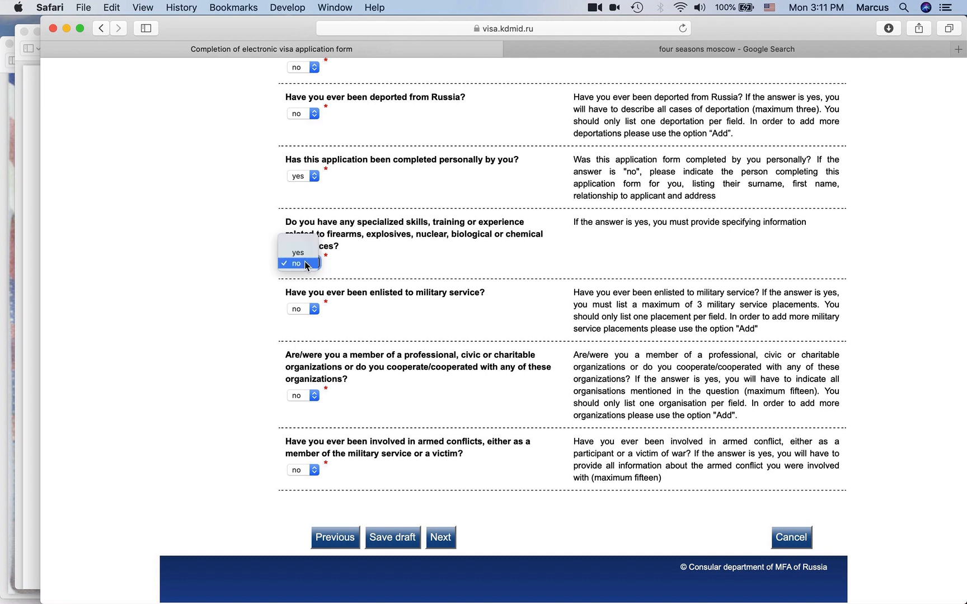
pyautogui.click(304, 257)
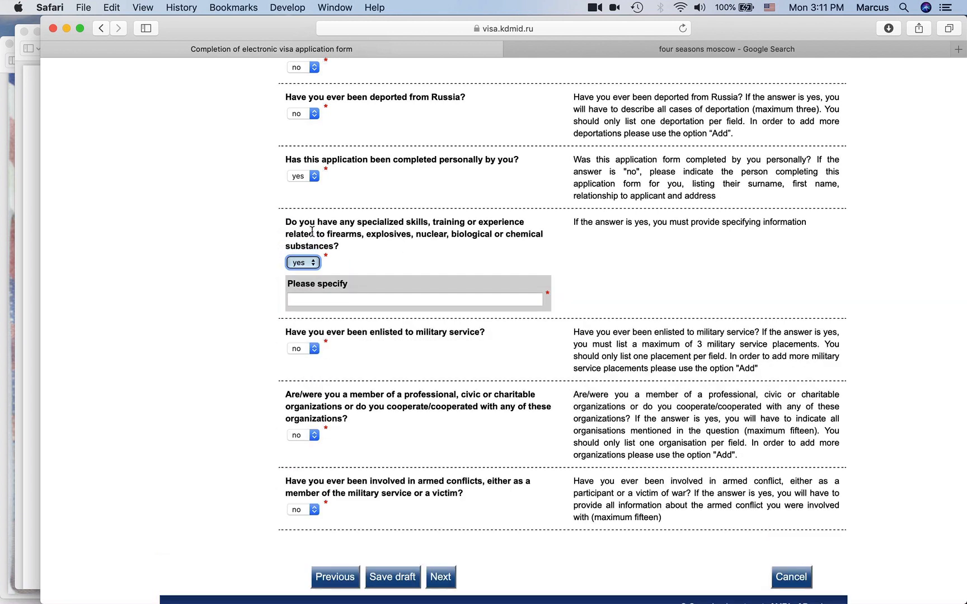
pyautogui.click(317, 267)
pyautogui.click(302, 253)
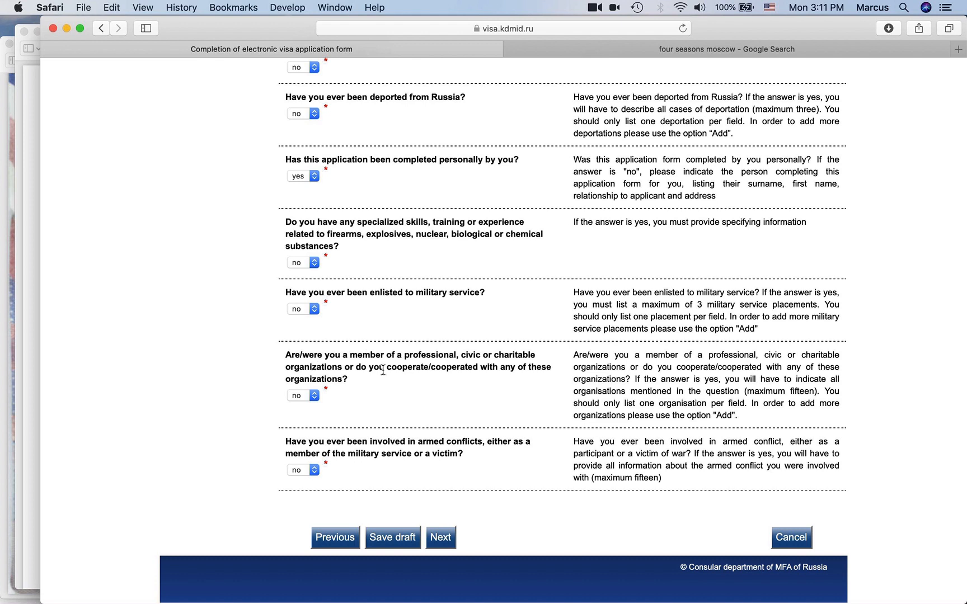
pyautogui.click(302, 397)
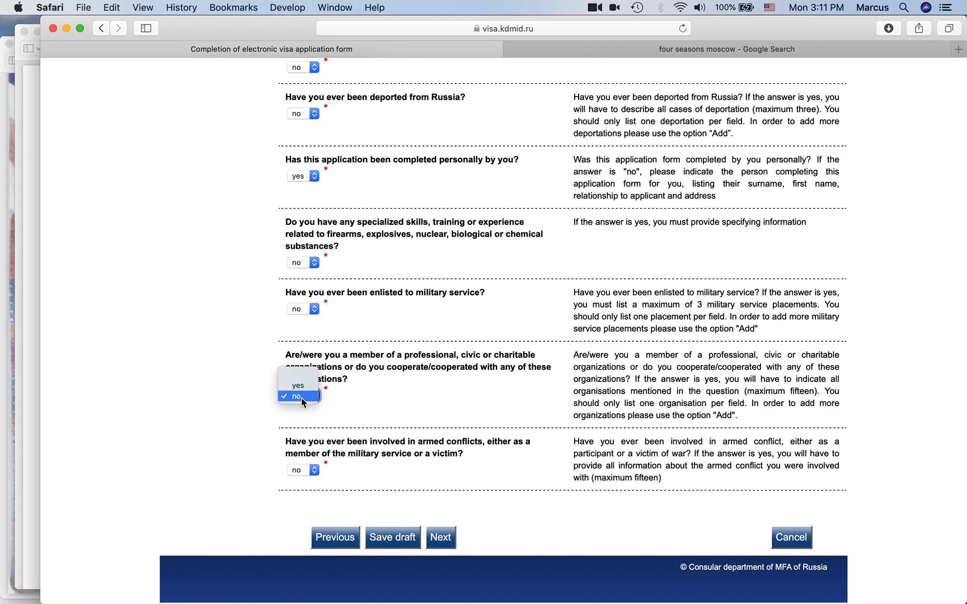
pyautogui.click(312, 438)
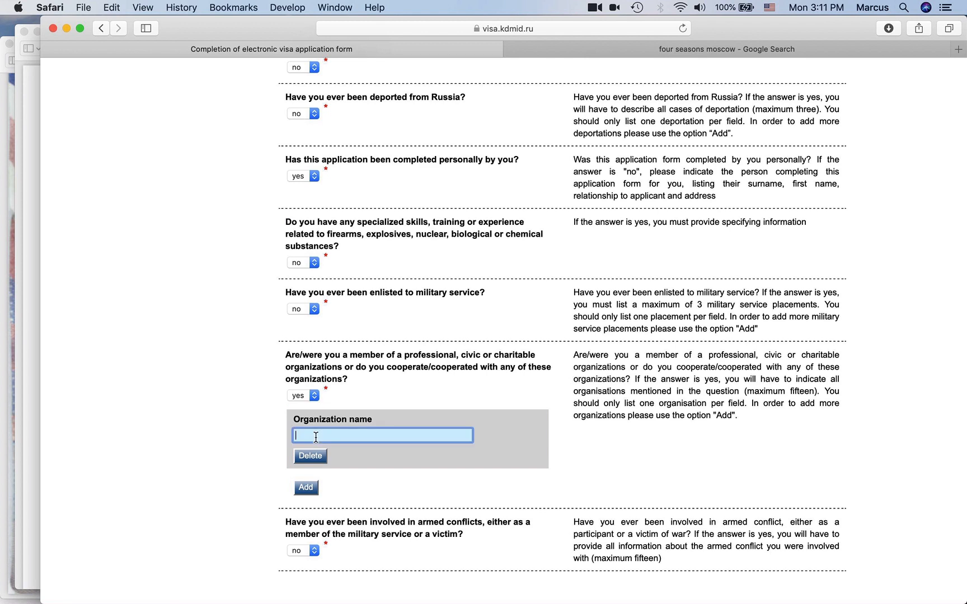
pyautogui.click(302, 396)
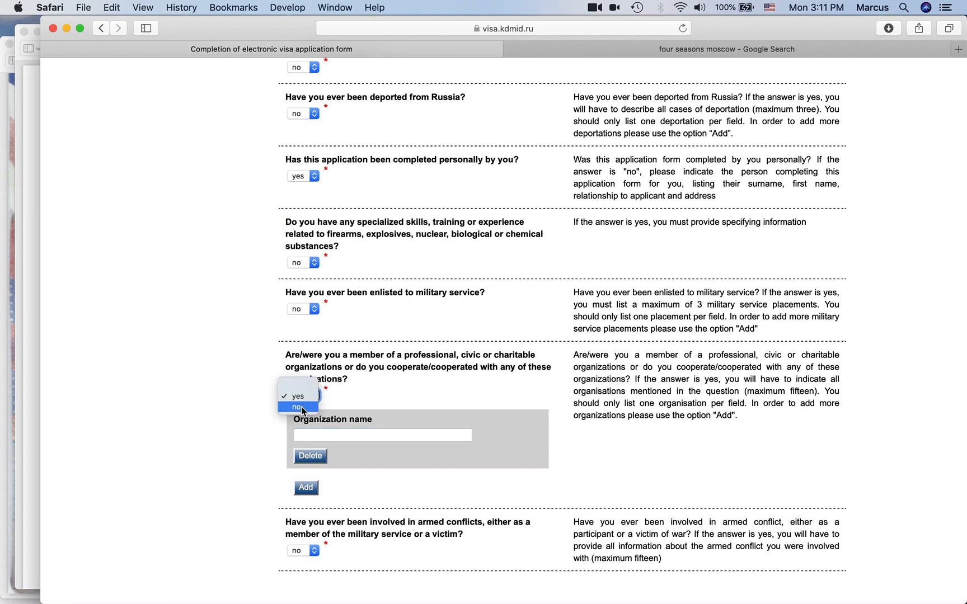
pyautogui.click(299, 411)
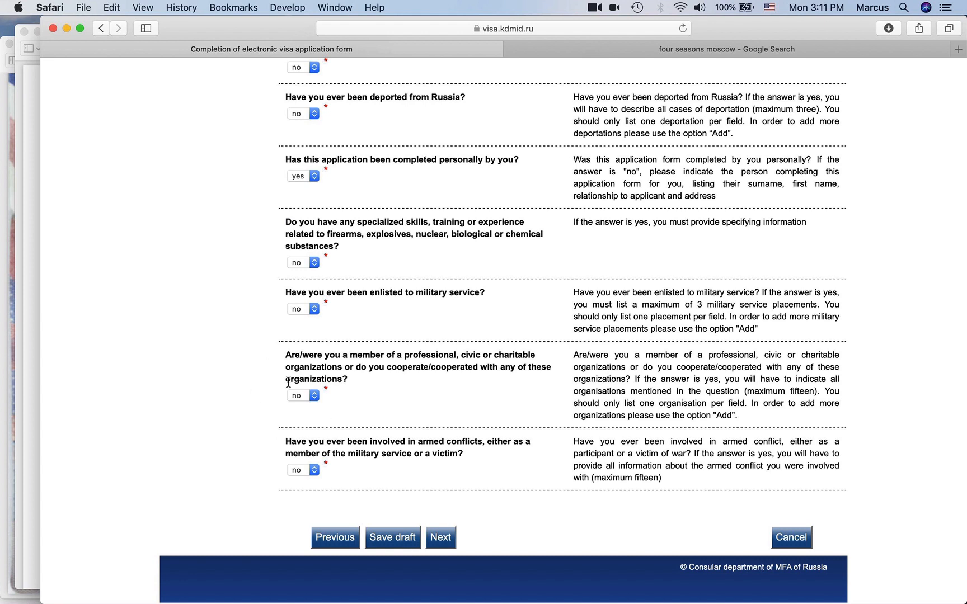
pyautogui.click(394, 534)
# - Go to the Education and work experience page and answer yes to attending higher education
pyautogui.scroll(-10, 444, 547)
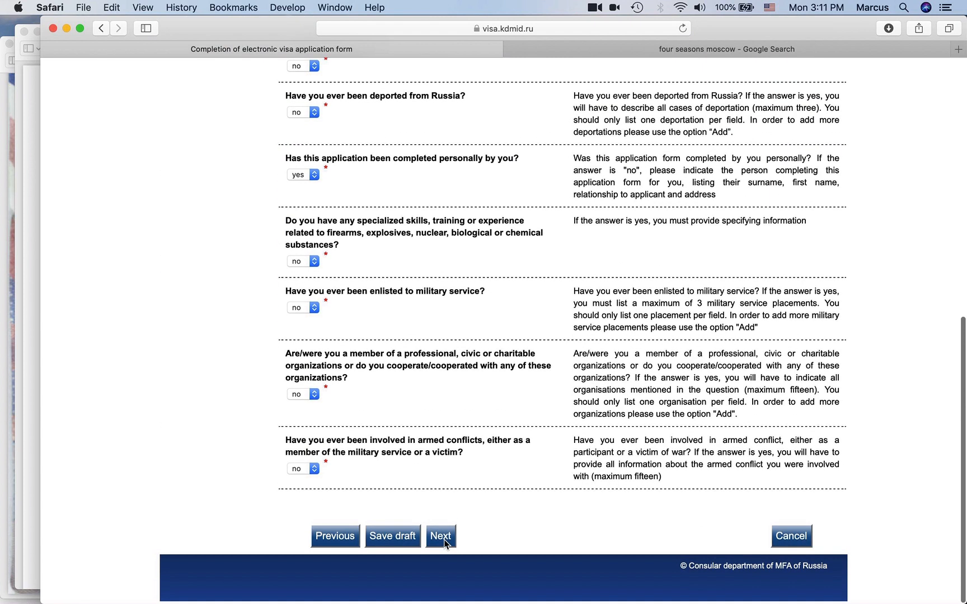
pyautogui.click(443, 540)
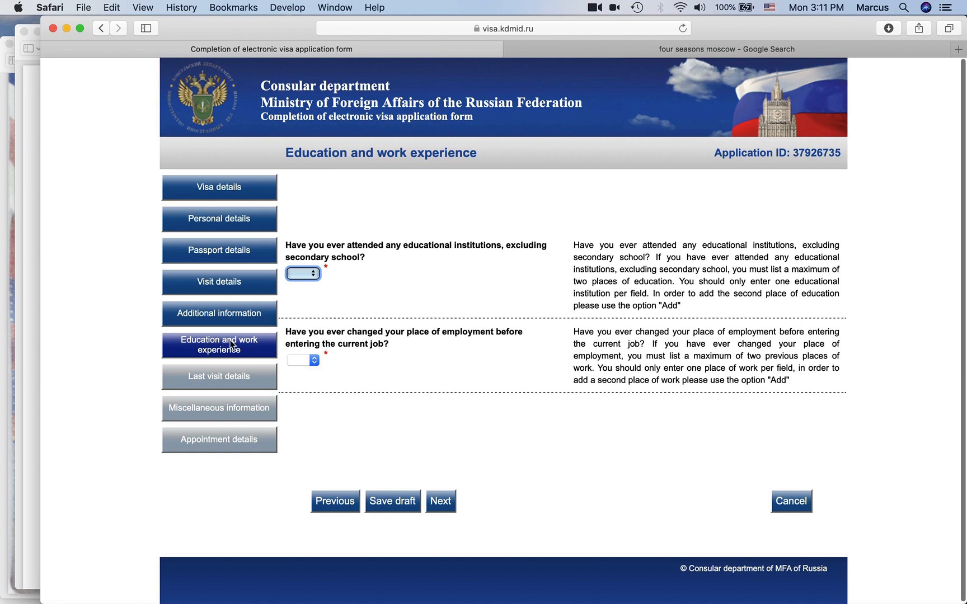
pyautogui.click(318, 275)
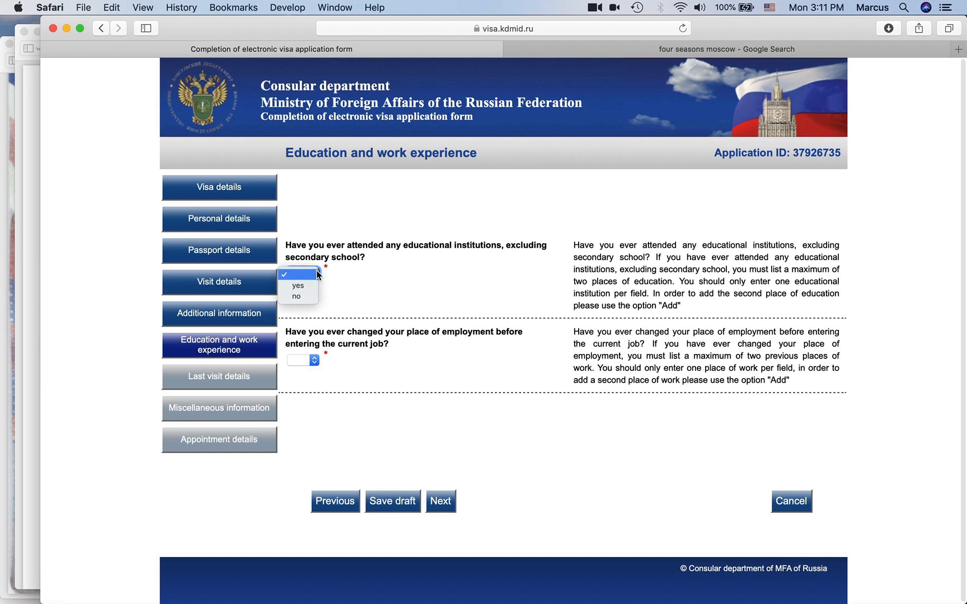
pyautogui.click(314, 281)
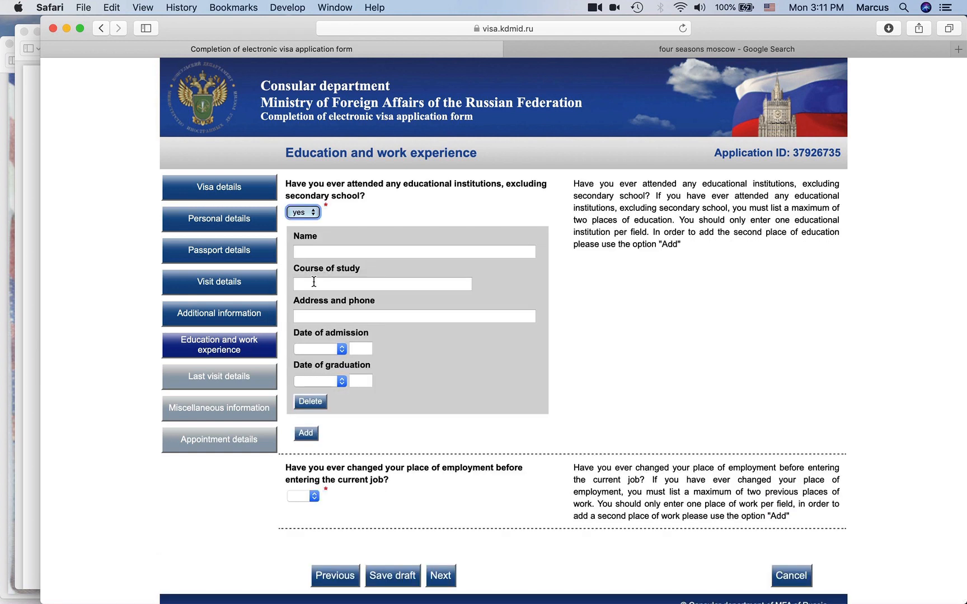
# - Enter Brigham Young University as the institution name, correcting typos
pyautogui.click(376, 250)
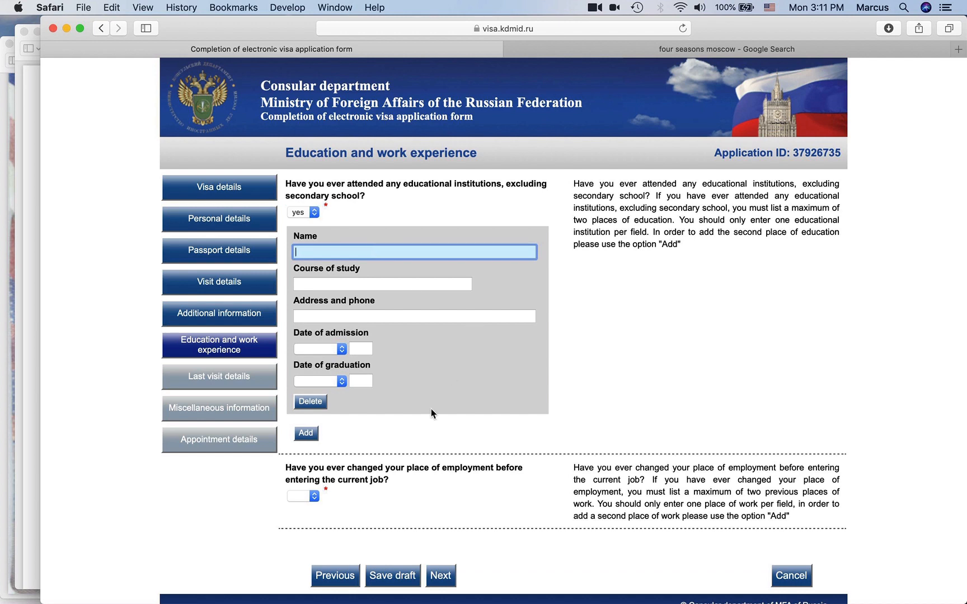
pyautogui.write('Brig')
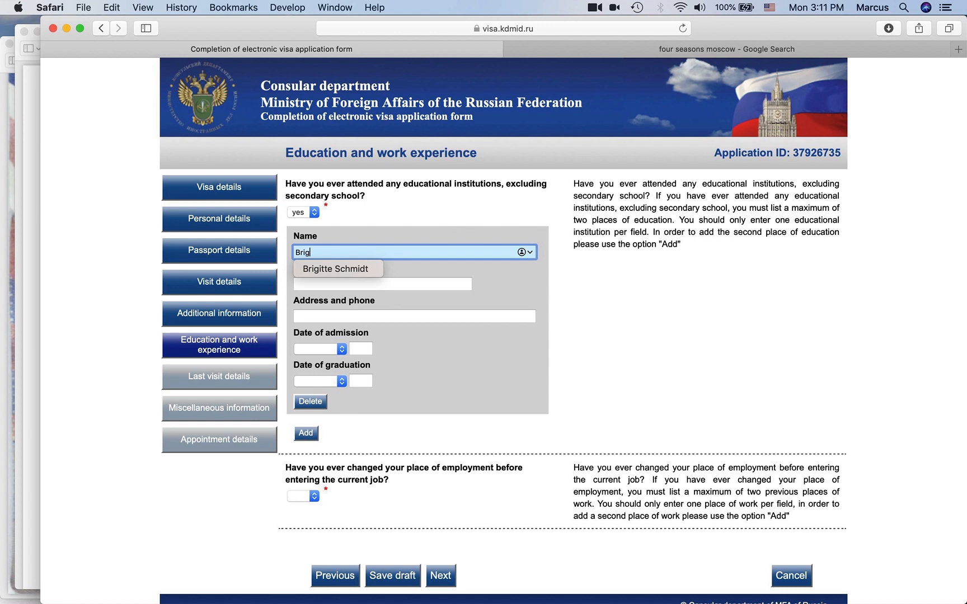
pyautogui.write('ham Young U')
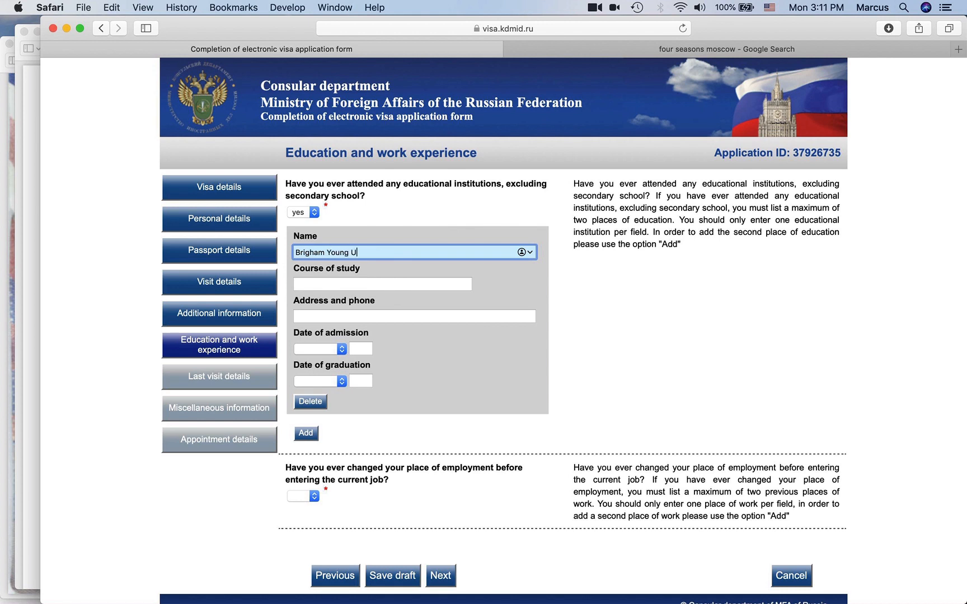
pyautogui.write('niveristy')
pyautogui.press('BackSpace')
pyautogui.press('BackSpace')
pyautogui.press('BackSpace')
pyautogui.write('ity')
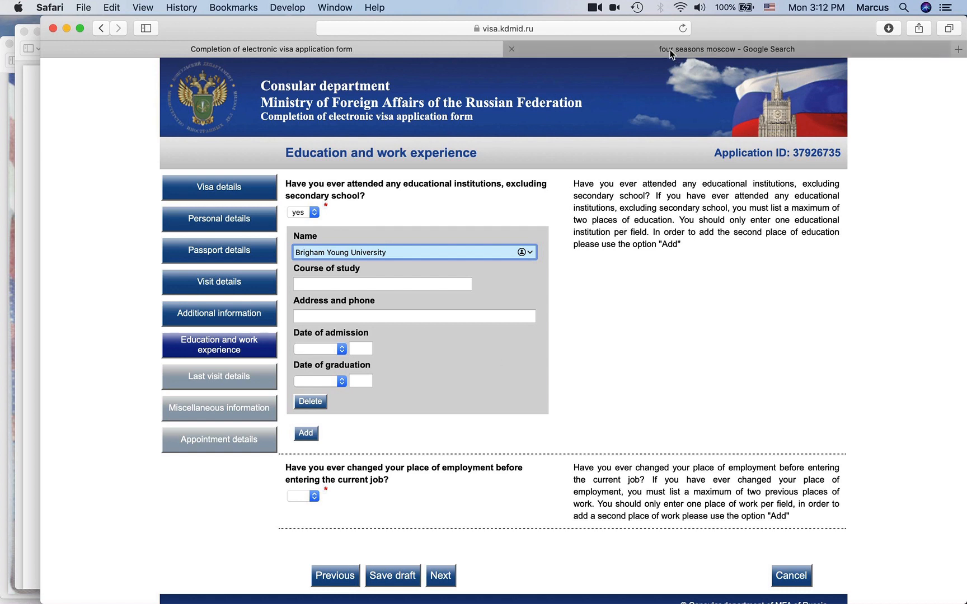
# - Search Google for Brigham Young University's address and copy 'Provo, UT 84602'
pyautogui.click(582, 53)
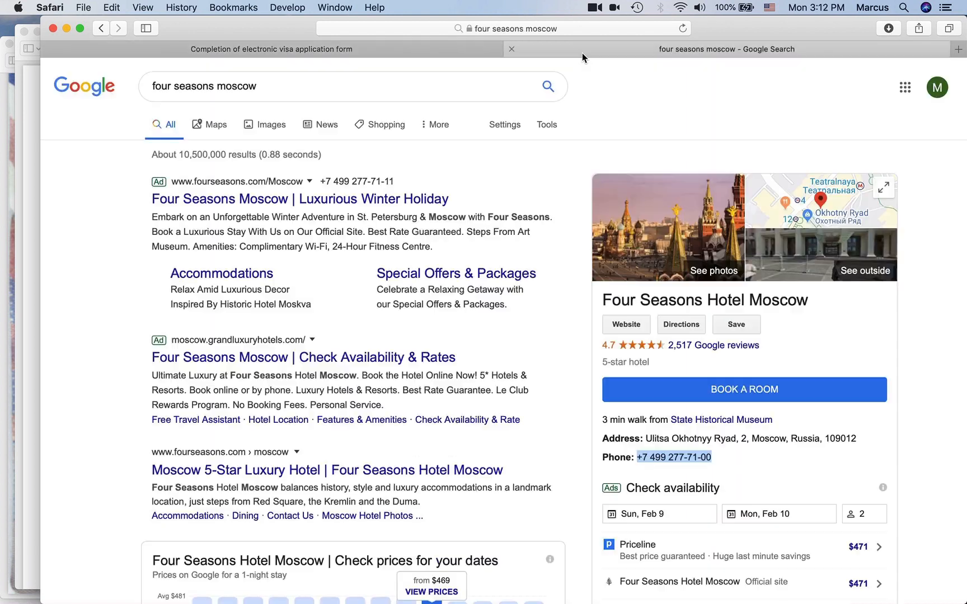
pyautogui.click(385, 91)
pyautogui.press('super+a')
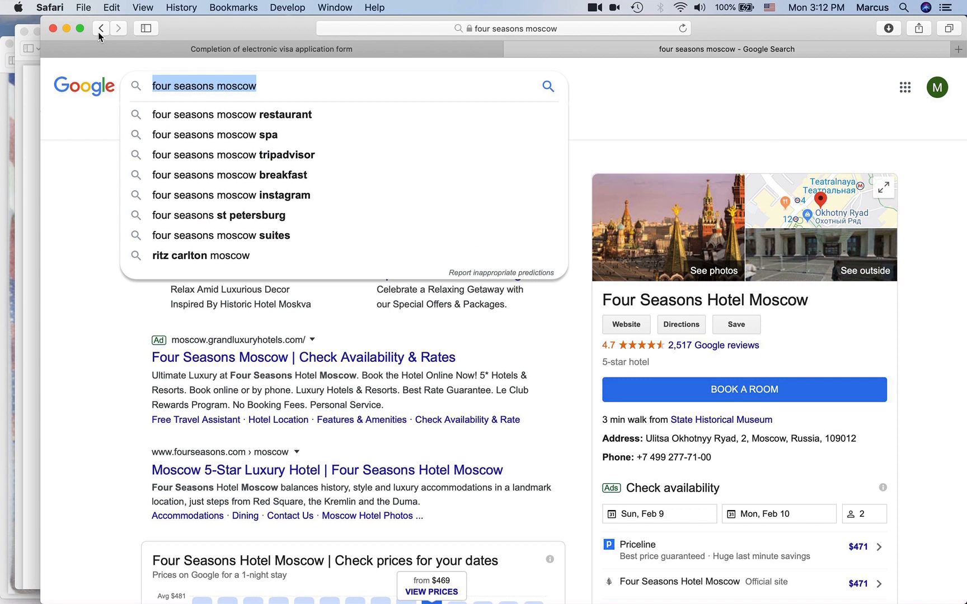
pyautogui.write('Brigham Young University address')
pyautogui.press('Return')
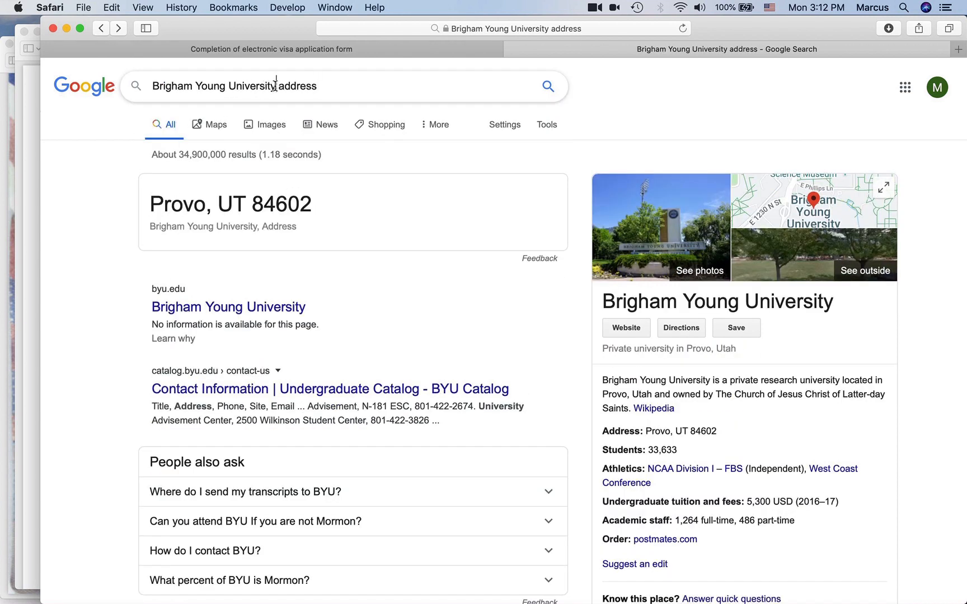
pyautogui.moveTo(276, 86); pyautogui.dragTo(135, 85)
pyautogui.moveTo(317, 209); pyautogui.dragTo(149, 203)
pyautogui.press('super+c')
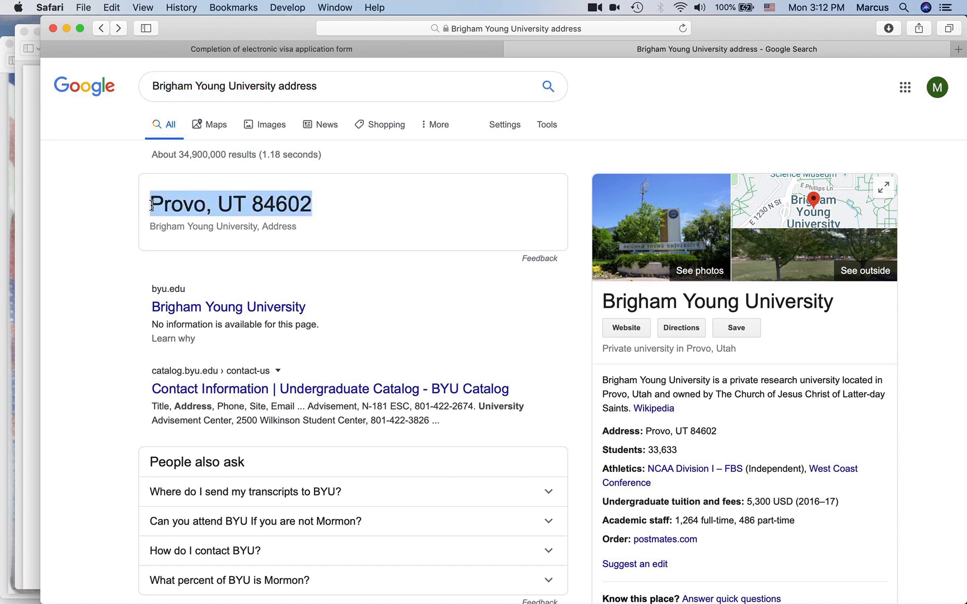
pyautogui.click(371, 52)
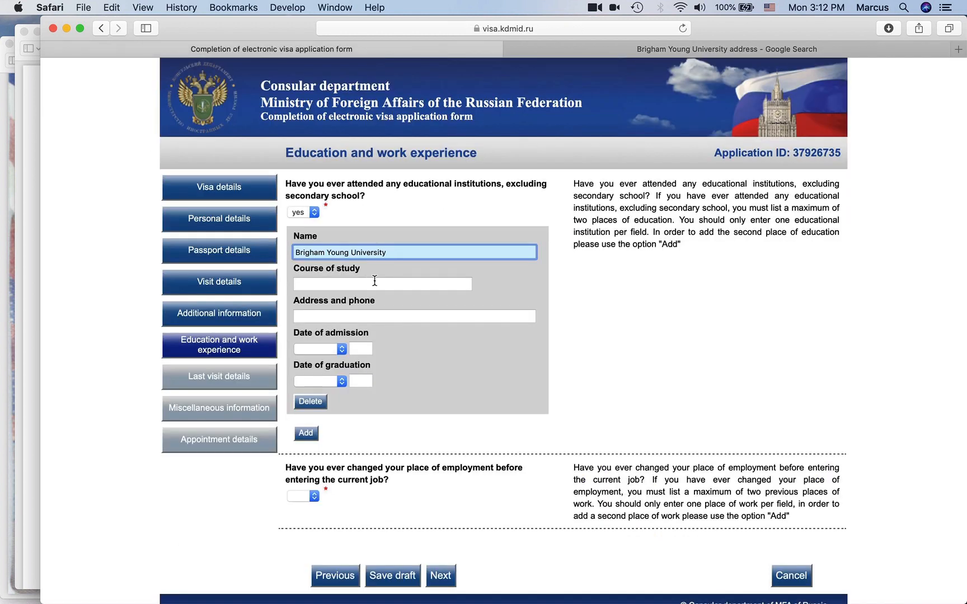
# - Enter Linguistics as the course and the address as the university name plus Provo, UT 84602
pyautogui.click(373, 314)
pyautogui.write('v')
pyautogui.press('super+v')
pyautogui.click(336, 287)
pyautogui.write('Linguistics')
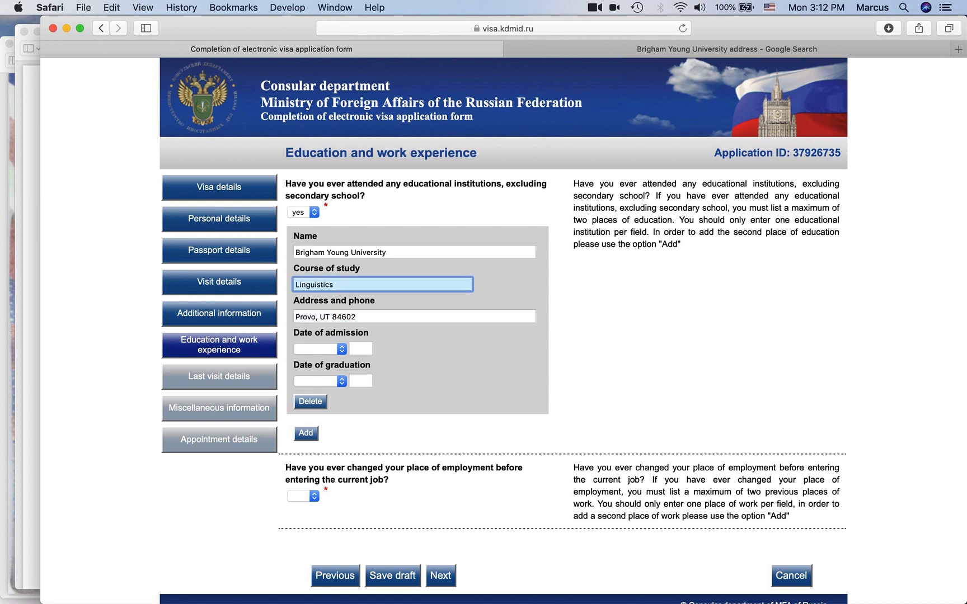
pyautogui.click(297, 252)
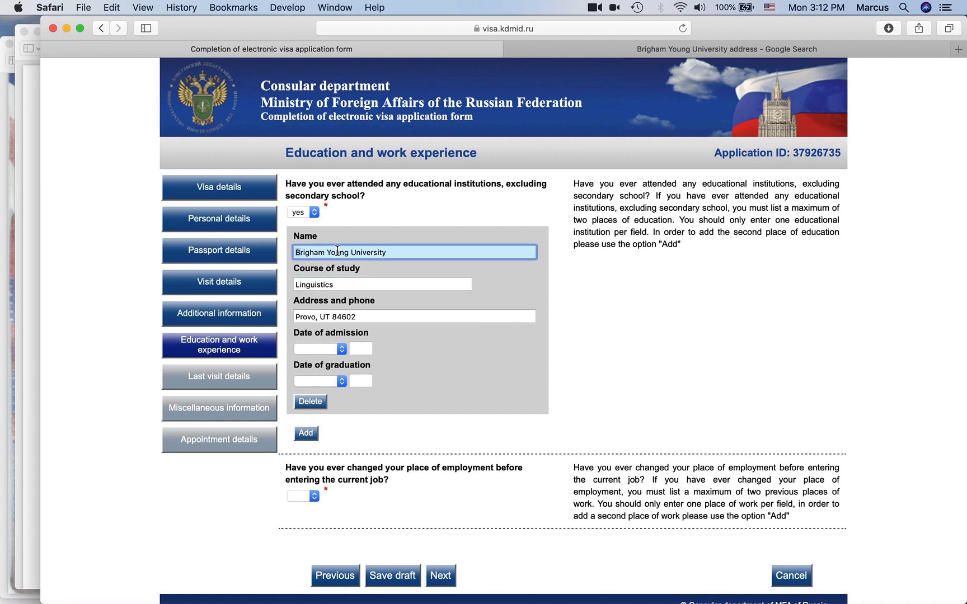
pyautogui.click(294, 317)
pyautogui.write('Brigham Young University')
pyautogui.press('BackSpace')
pyautogui.write(',')
# - Set admission to September 2004 and graduation to May 2008
pyautogui.click(330, 350)
pyautogui.press('s')
pyautogui.press('Return')
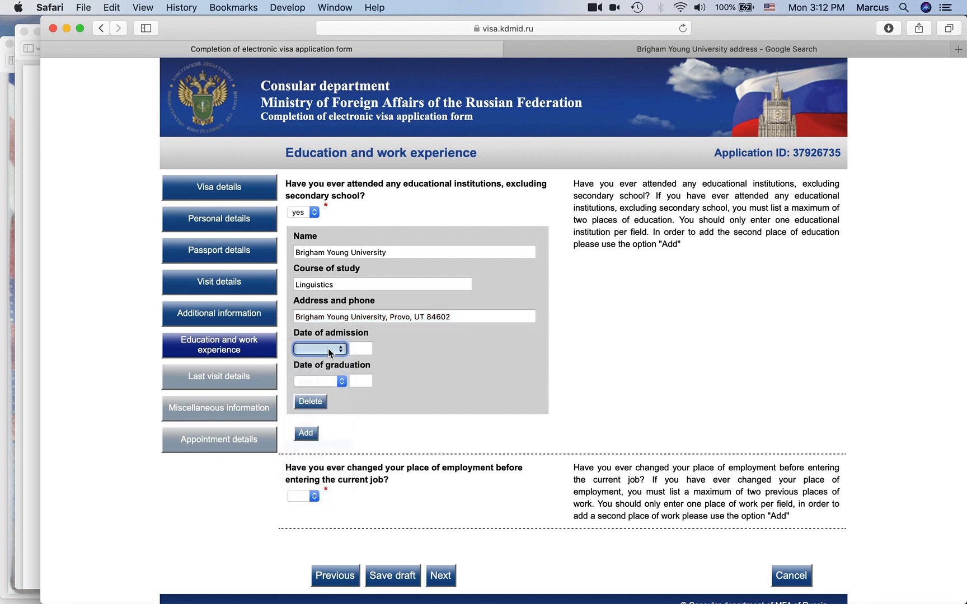
pyautogui.press('Tab')
pyautogui.write('200')
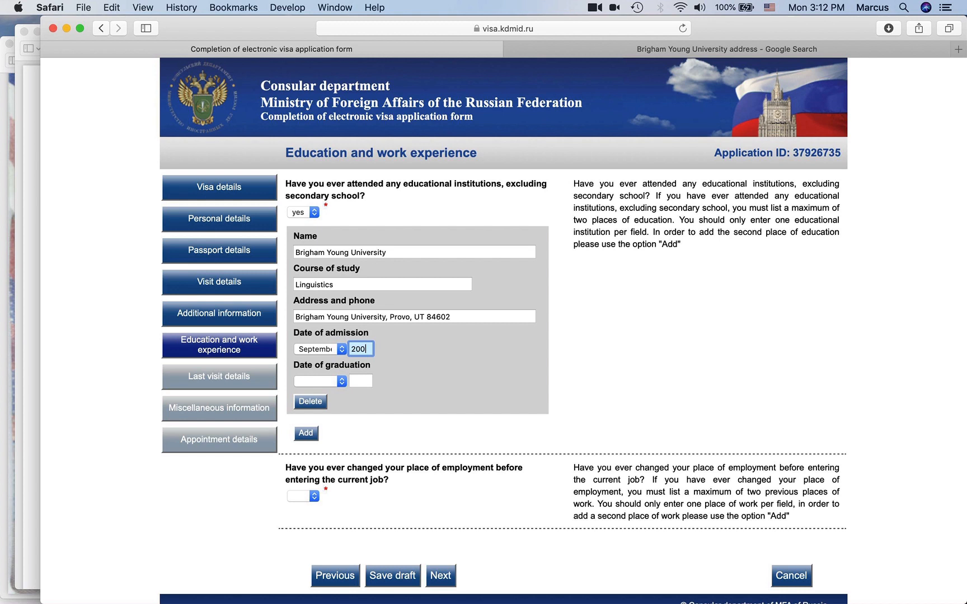
pyautogui.write('4')
pyautogui.press('Tab')
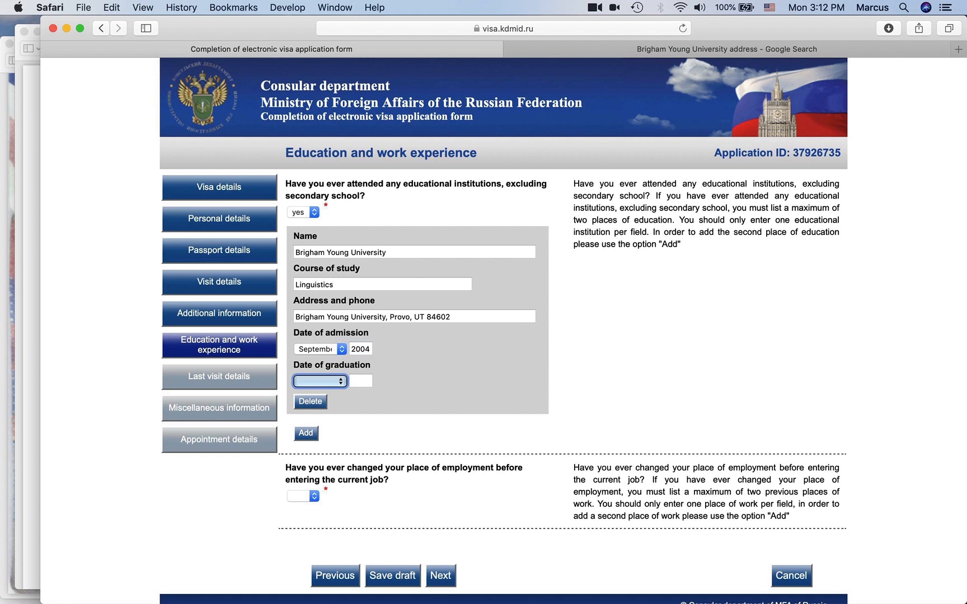
pyautogui.press('m')
pyautogui.press('m')
pyautogui.press('Tab')
pyautogui.write('2')
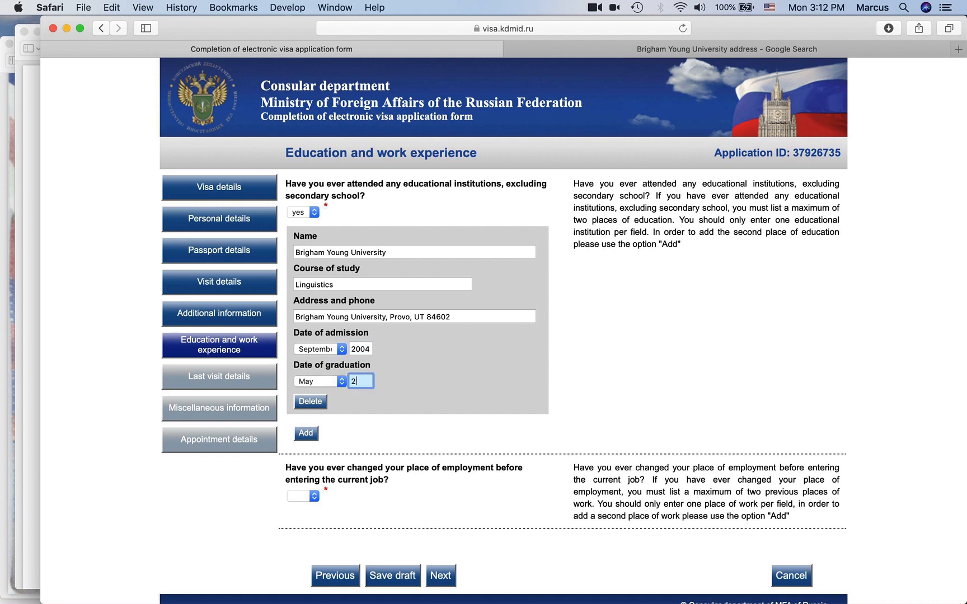
pyautogui.write('008')
pyautogui.click(434, 349)
pyautogui.scroll(-2, 395, 372)
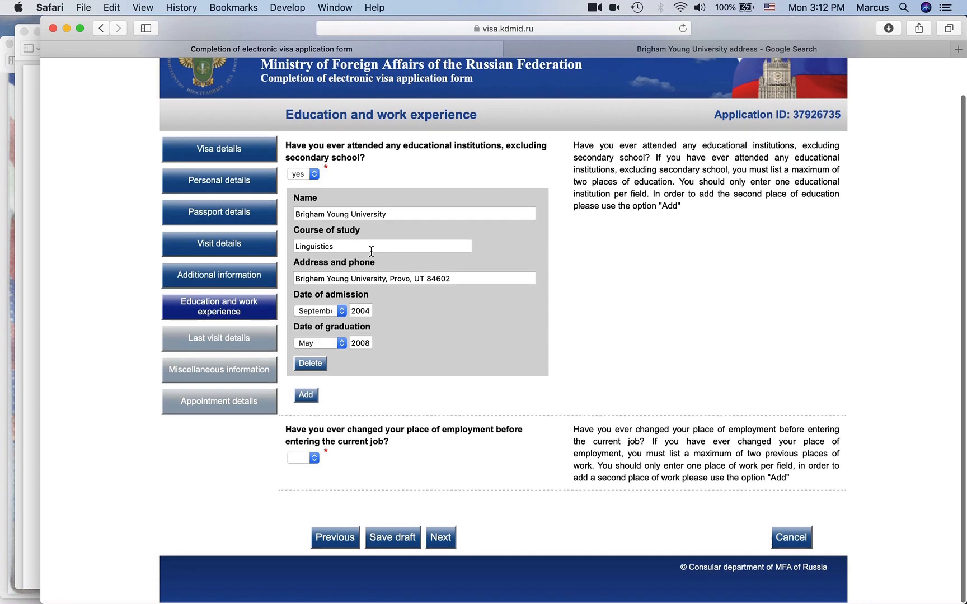
pyautogui.click(312, 395)
pyautogui.scroll(-5, 381, 511)
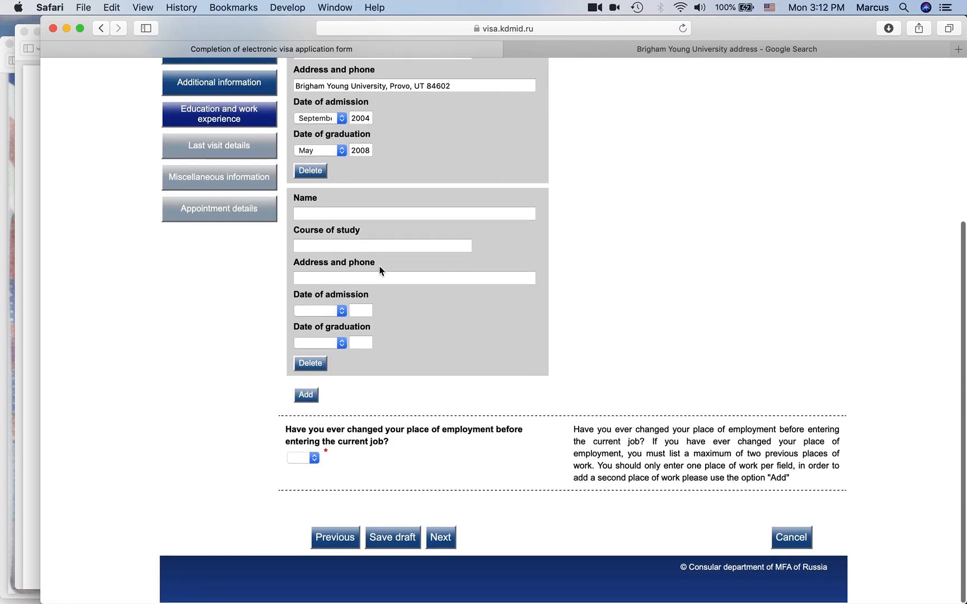
pyautogui.scroll(2, 434, 300)
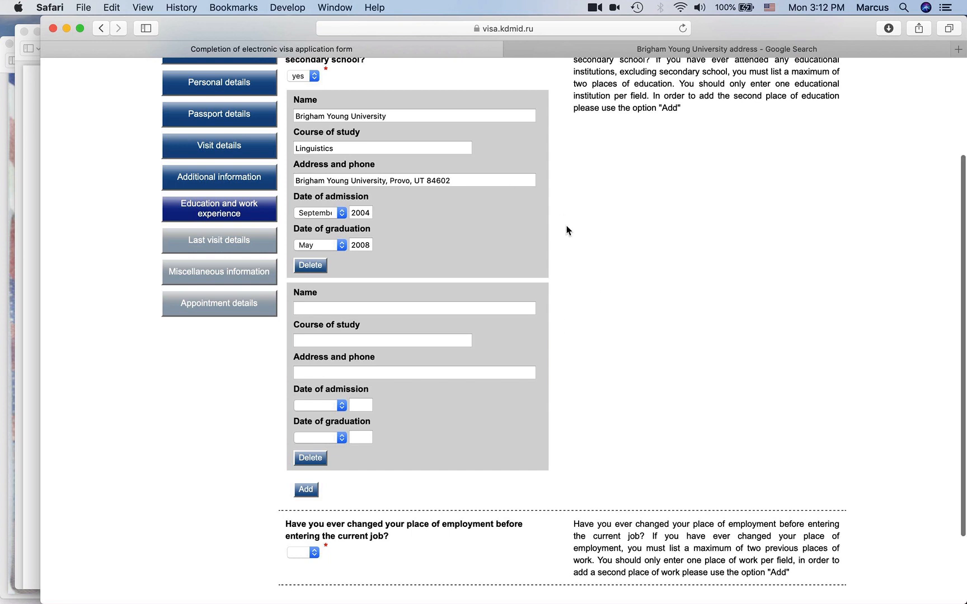
pyautogui.scroll(1, 569, 230)
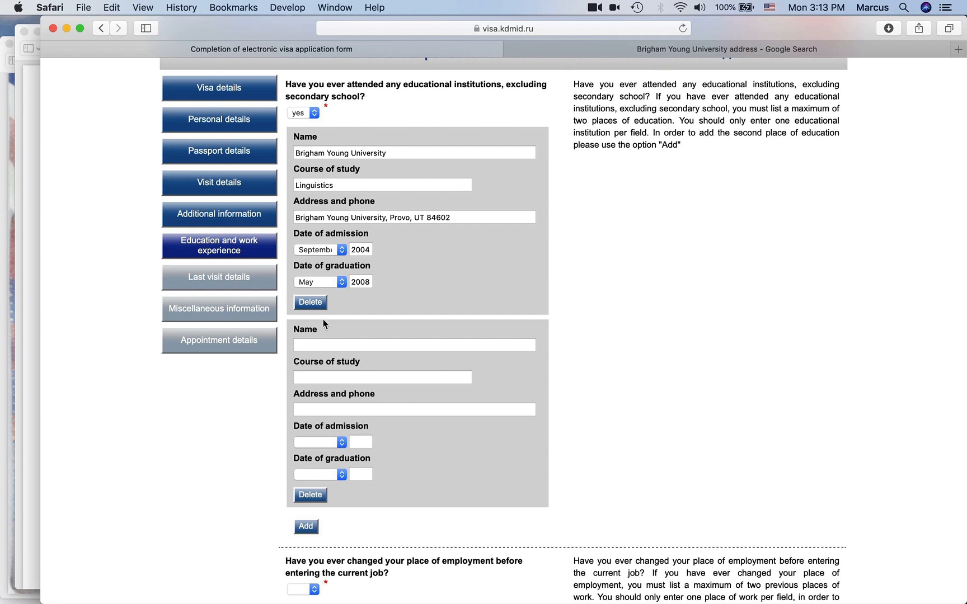
pyautogui.click(309, 496)
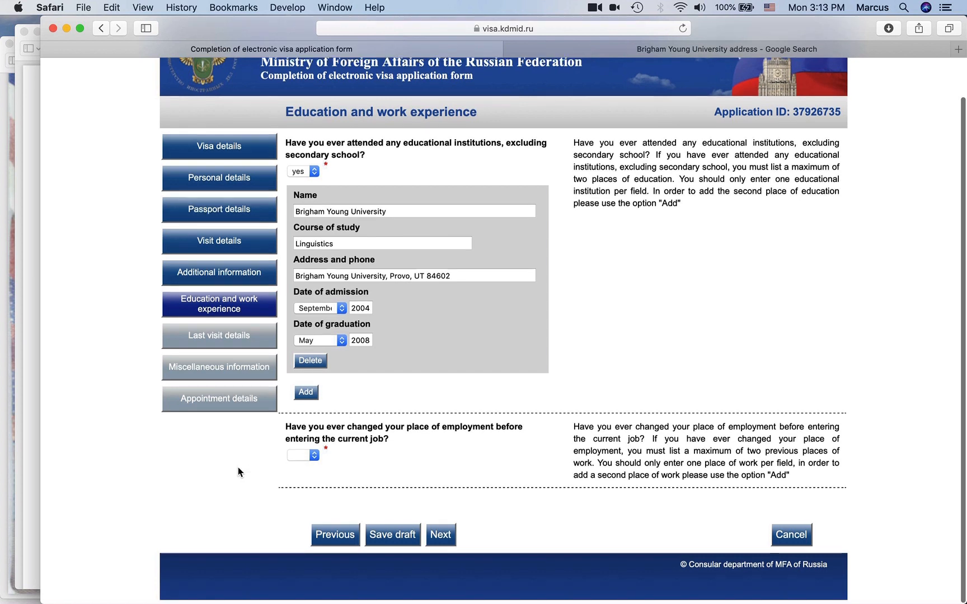
pyautogui.scroll(-1, 374, 300)
pyautogui.scroll(1, 373, 298)
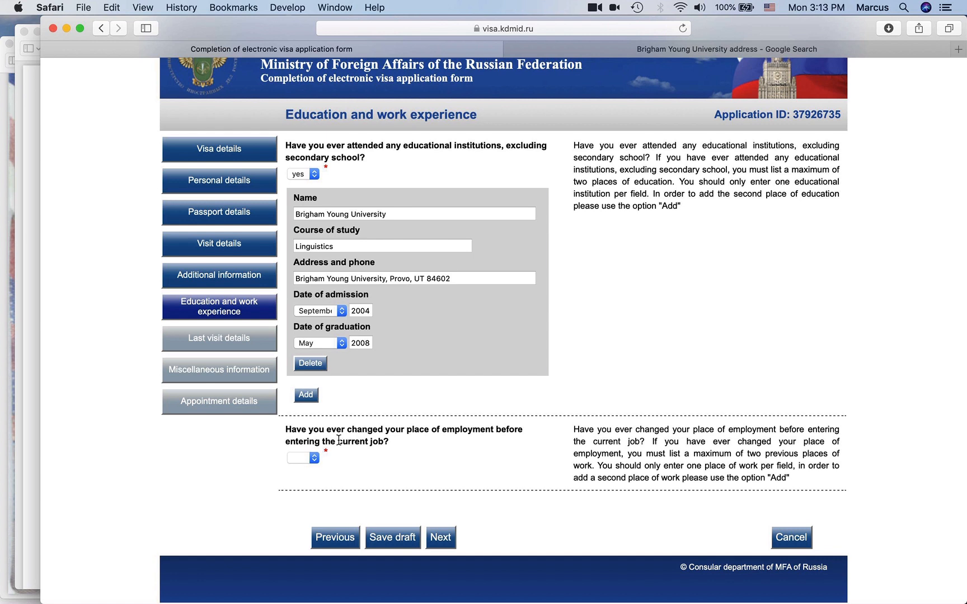
# - Answer yes to previous employment, then delete the added second block to keep one blank entry
pyautogui.click(315, 457)
pyautogui.click(301, 469)
pyautogui.scroll(-10, 234, 464)
pyautogui.click(312, 469)
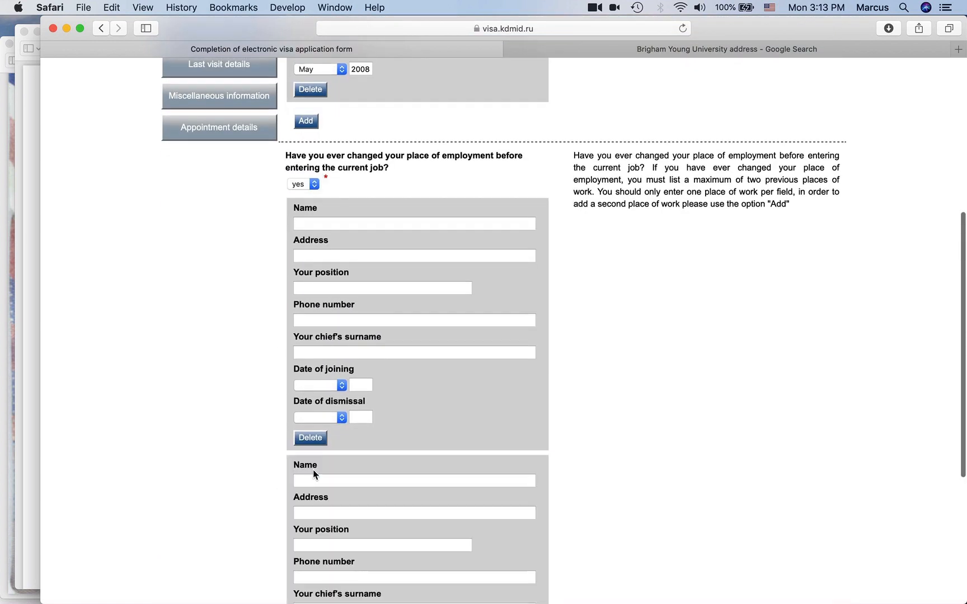
pyautogui.scroll(-5, 313, 469)
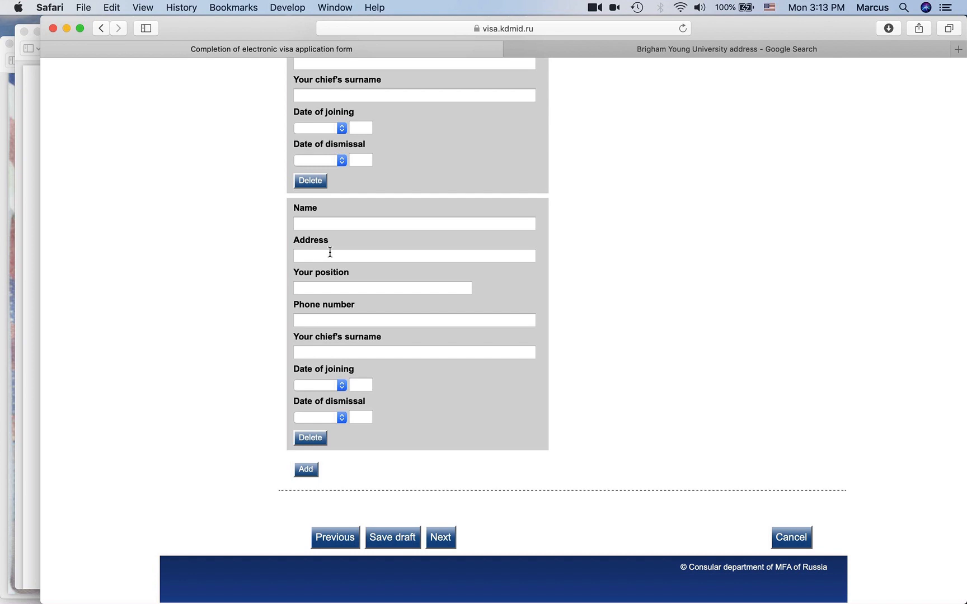
pyautogui.scroll(5, 330, 253)
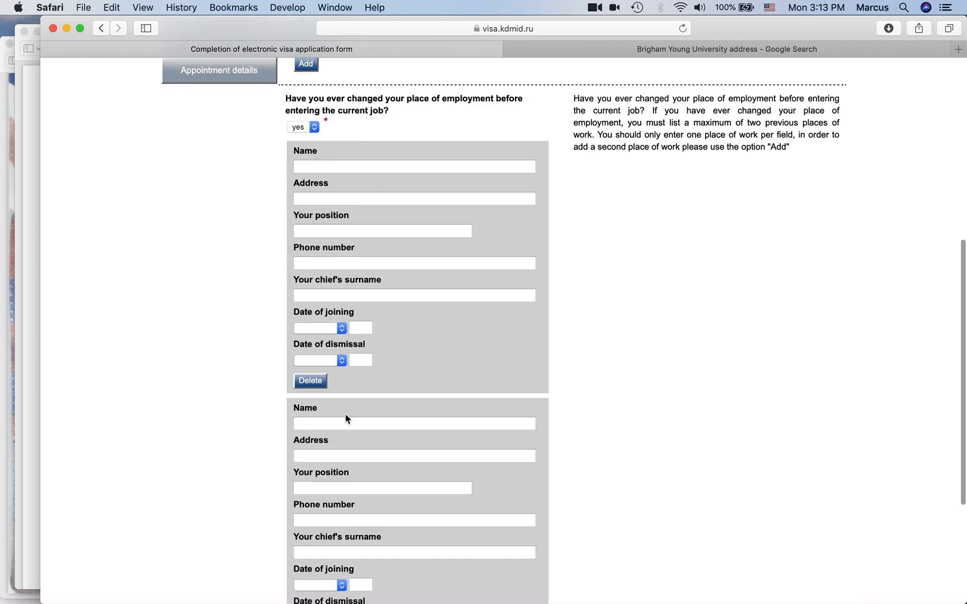
pyautogui.click(310, 383)
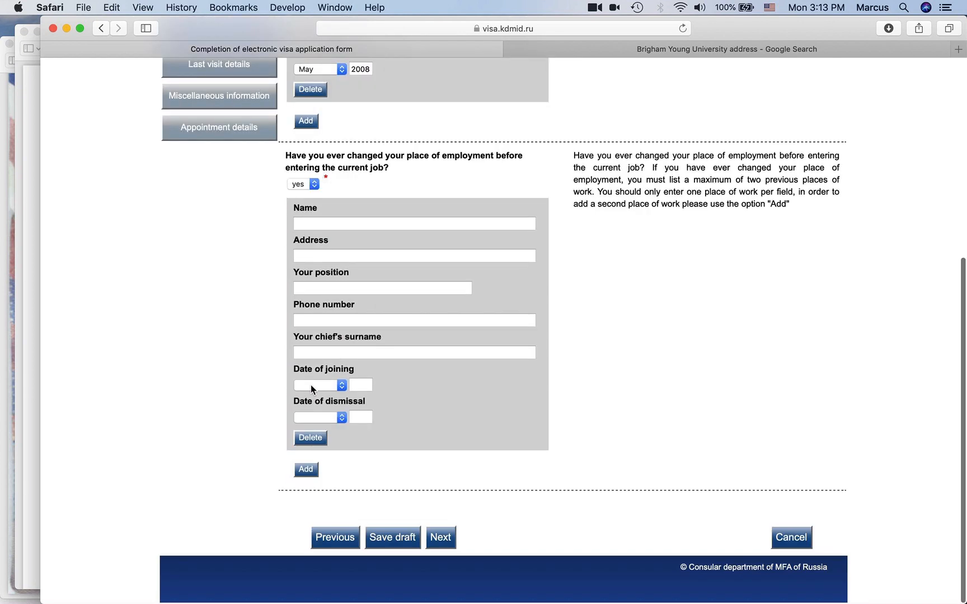
# - Enter the employer name Wendy's and the employer's postal address
pyautogui.click(415, 220)
pyautogui.write("Wendy's")
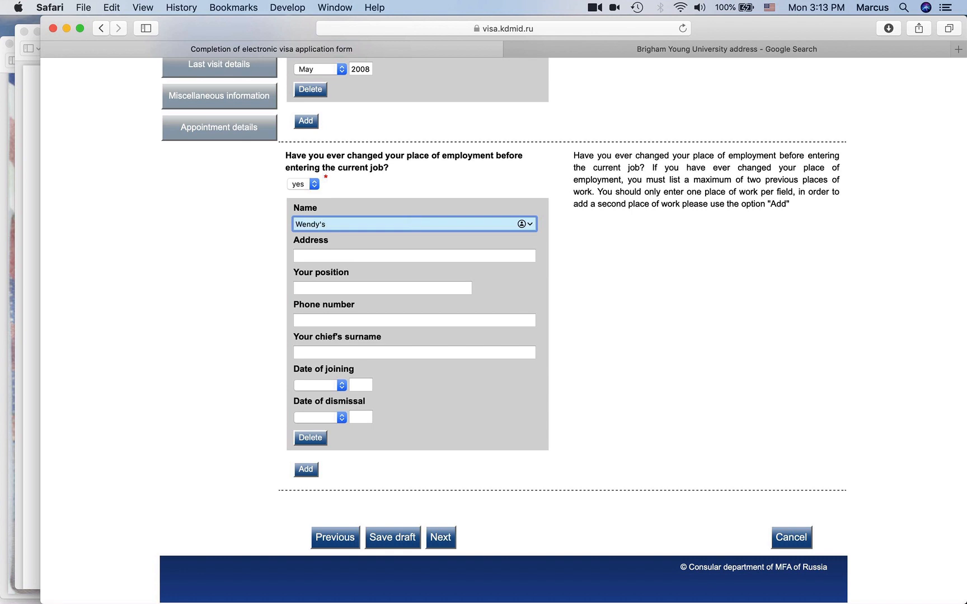
pyautogui.press('Tab')
pyautogui.write('123 ')
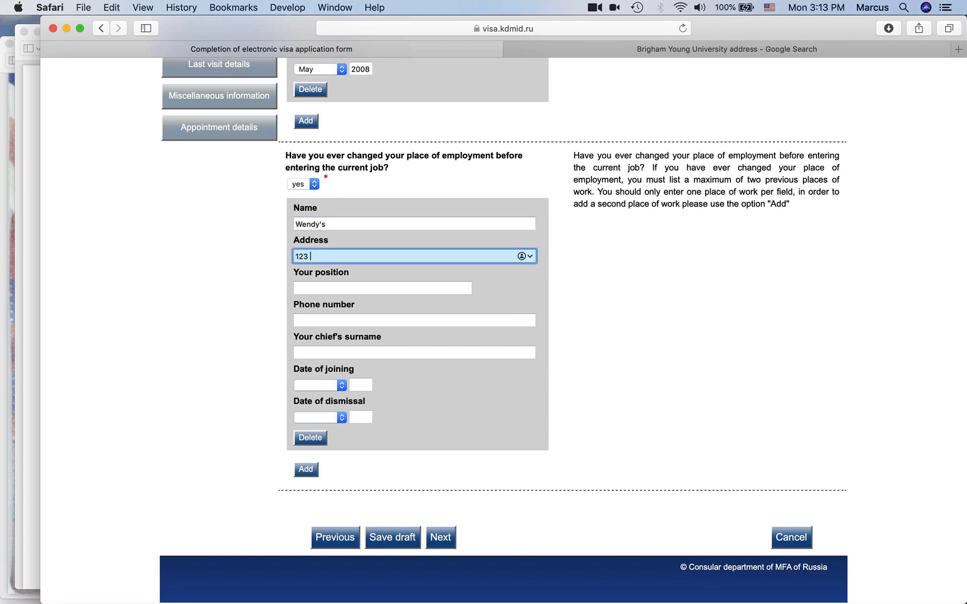
pyautogui.write('Hill stre')
pyautogui.write('et, Springfileld, WA 345555')
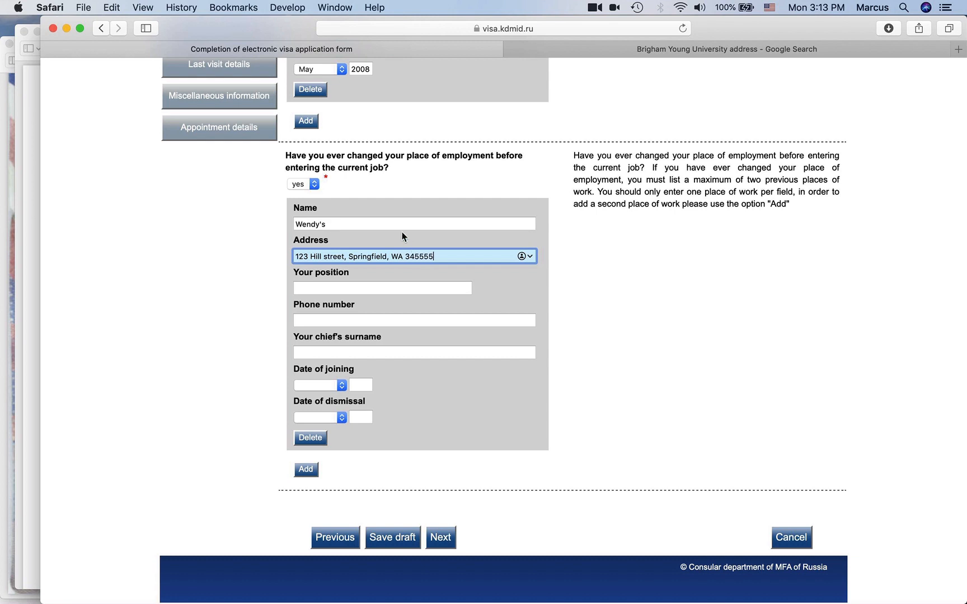
pyautogui.click(339, 224)
pyautogui.click(452, 252)
# - Fill in position Manager, the employer's phone number and the chief's surname
pyautogui.click(371, 286)
pyautogui.write('Manager')
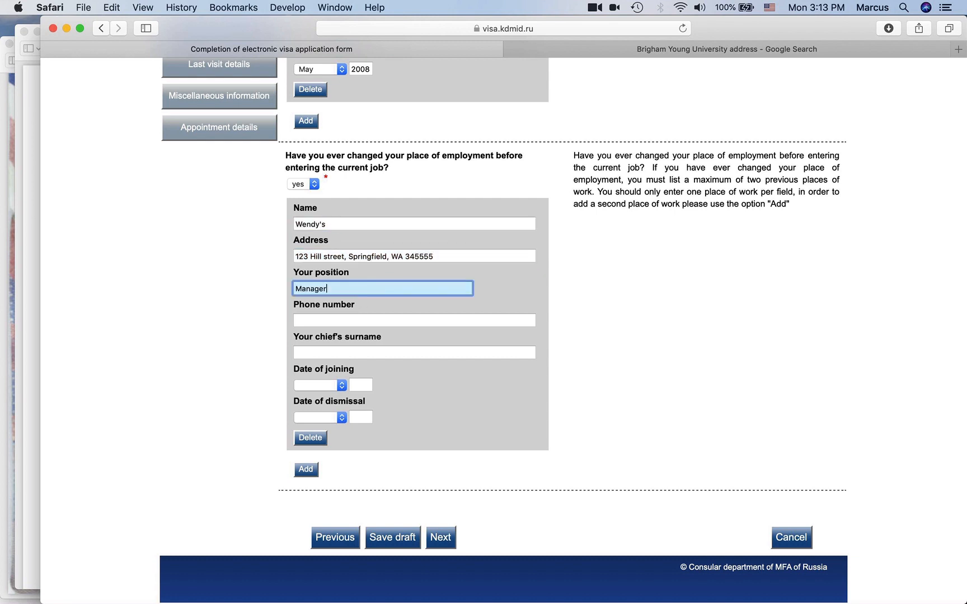
pyautogui.click(368, 317)
pyautogui.write('123-4904')
pyautogui.write('4748')
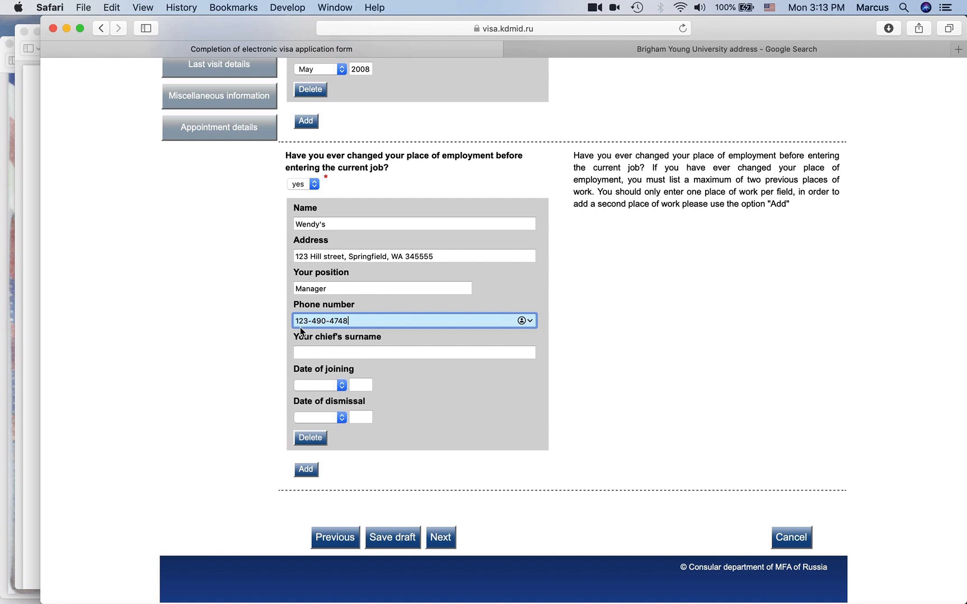
pyautogui.click(346, 352)
pyautogui.write('Johnson')
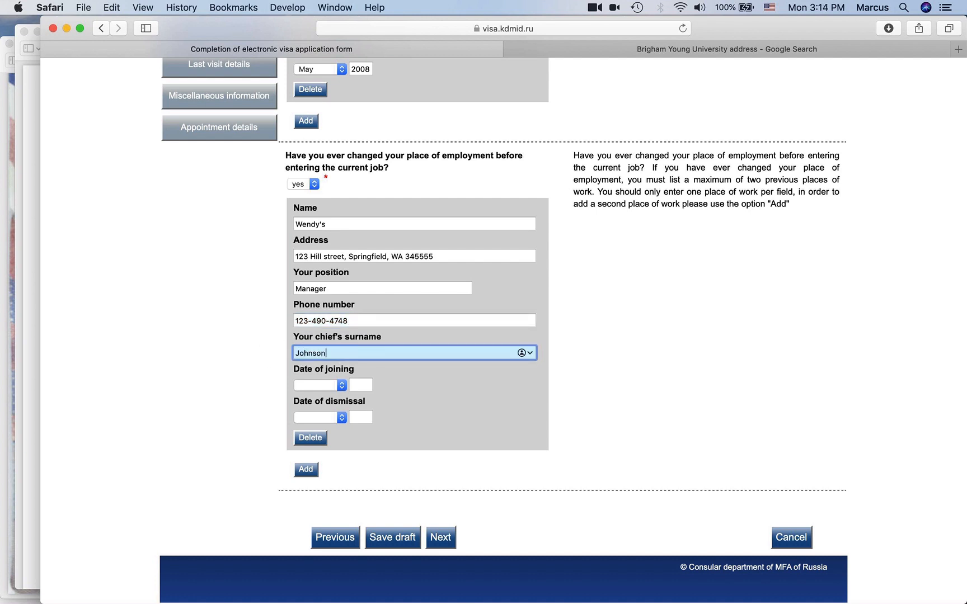
# - Set the joining date to February 2009 and the dismissal date to September 2010
pyautogui.press('Tab')
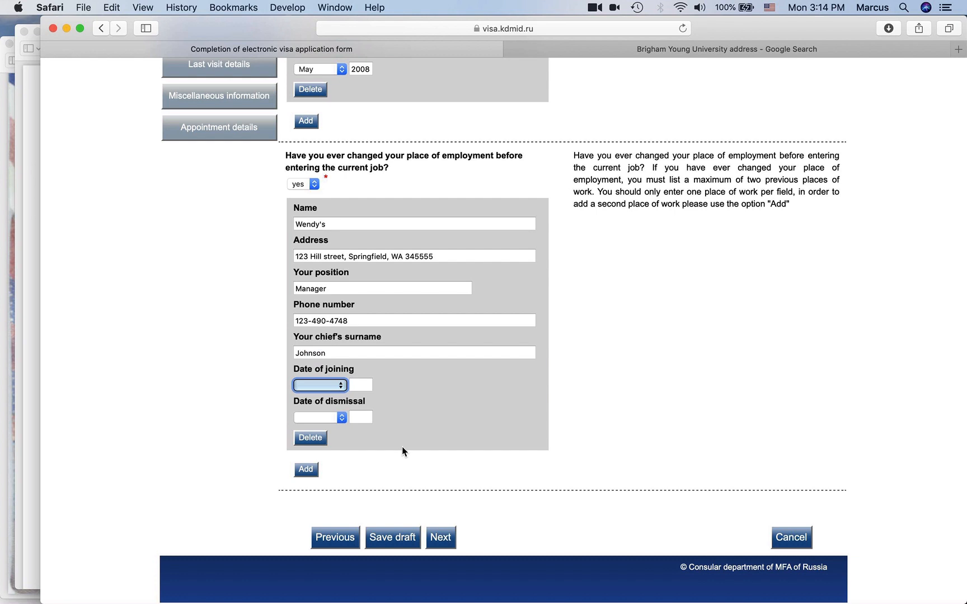
pyautogui.press('f')
pyautogui.press('Tab')
pyautogui.write('2009')
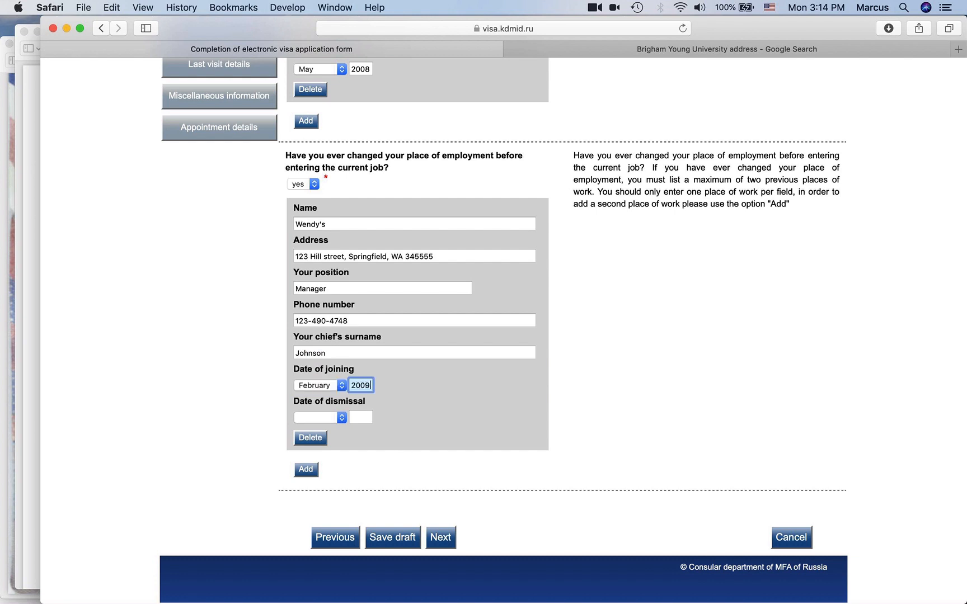
pyautogui.press('Tab')
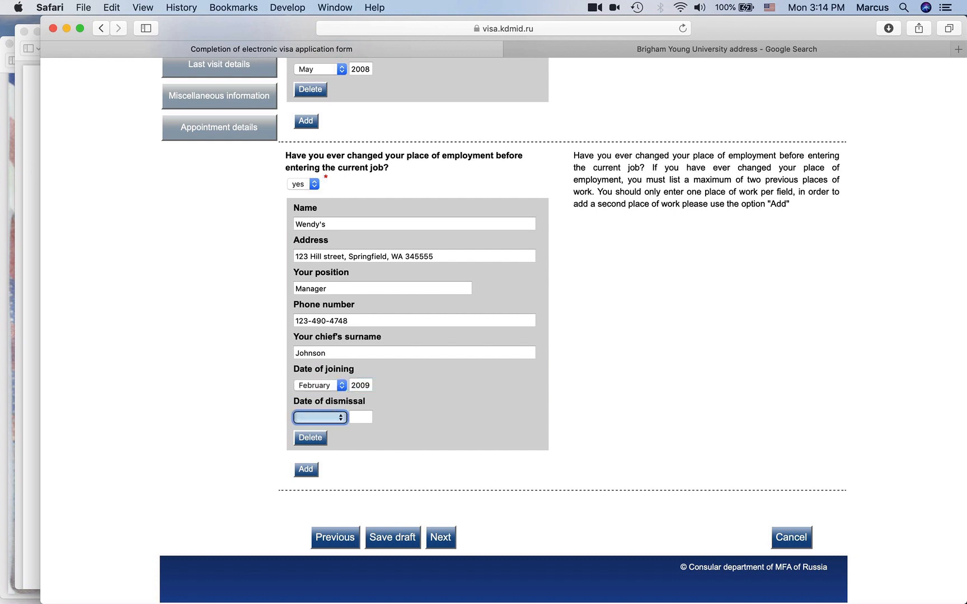
pyautogui.press('s')
pyautogui.press('Tab')
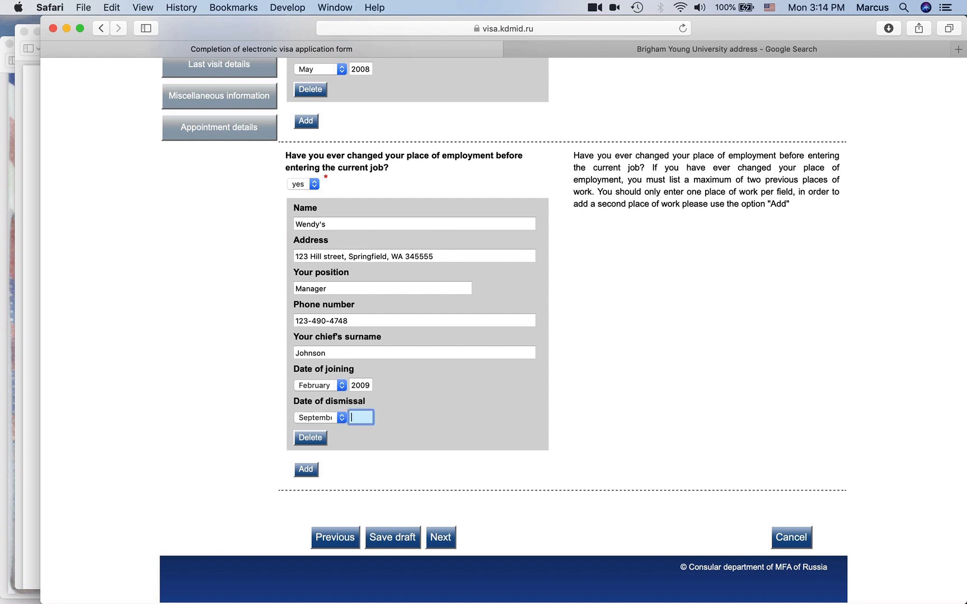
pyautogui.write('2010')
pyautogui.click(251, 403)
pyautogui.scroll(-2, 313, 409)
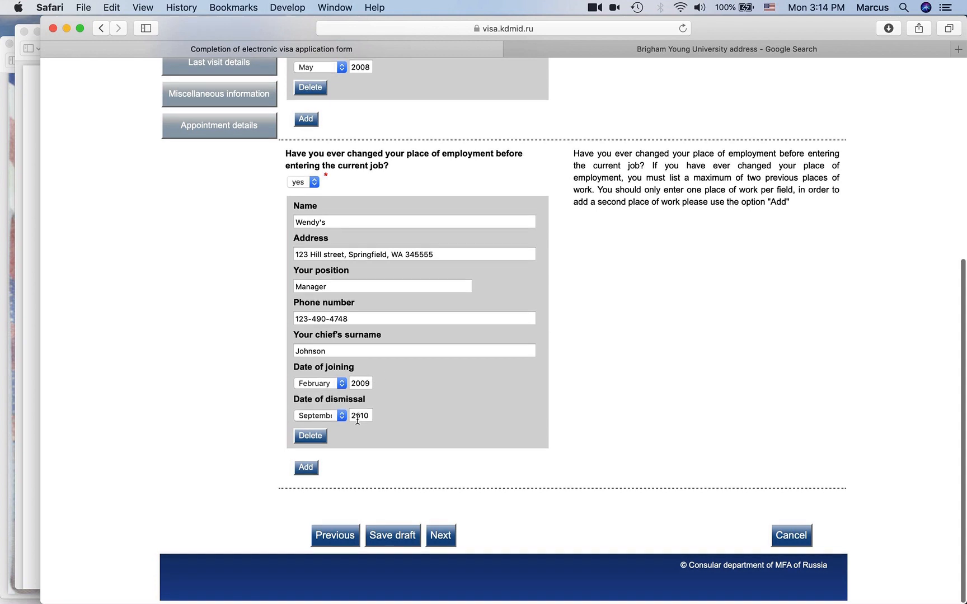
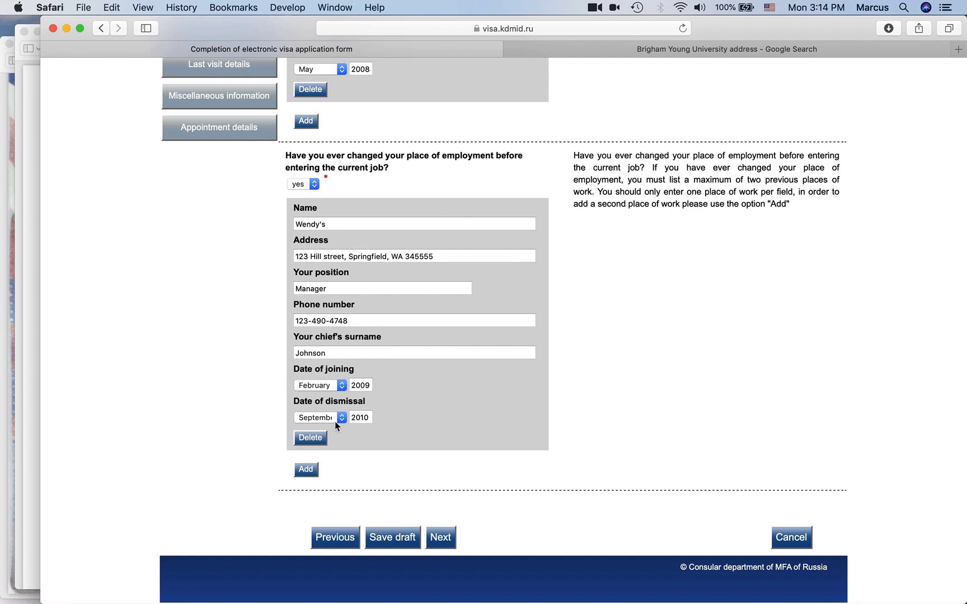
# - Save the employment history as a draft and continue to the Last visit details page
pyautogui.click(401, 538)
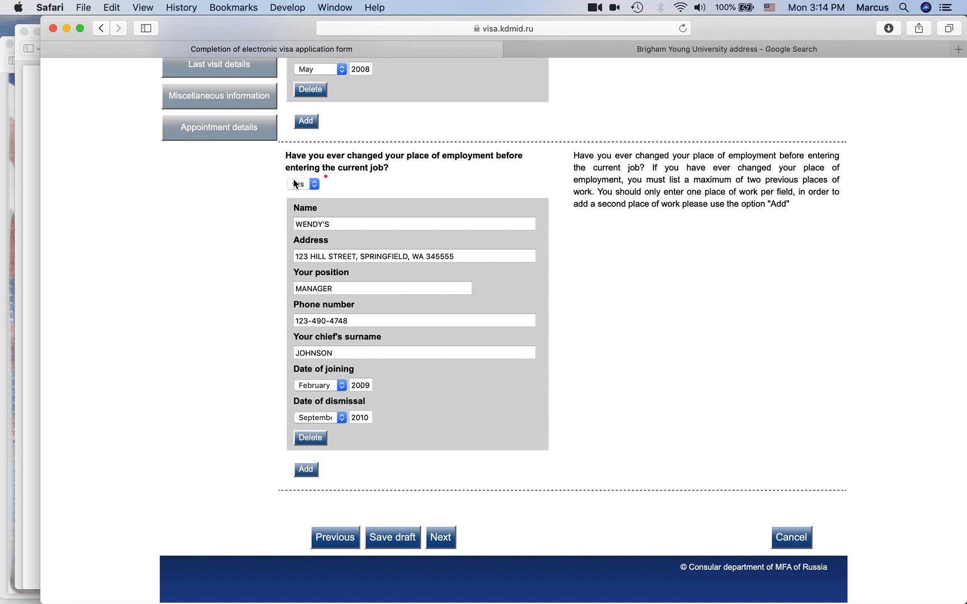
pyautogui.click(448, 540)
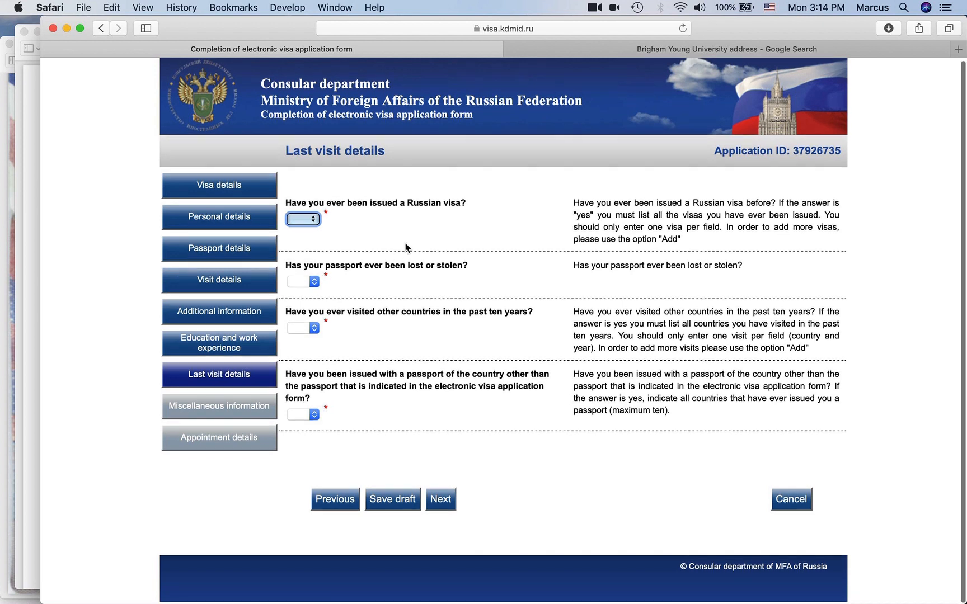
# - Answer yes to a previous Russian visa, issued in 'Houston, USA'
pyautogui.scroll(-1, 332, 247)
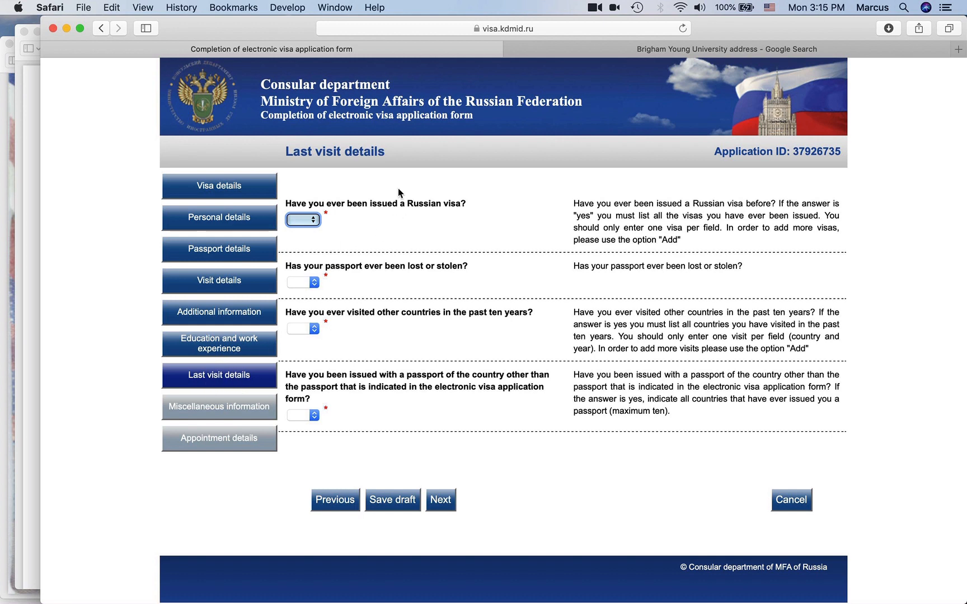
pyautogui.click(305, 220)
pyautogui.click(305, 232)
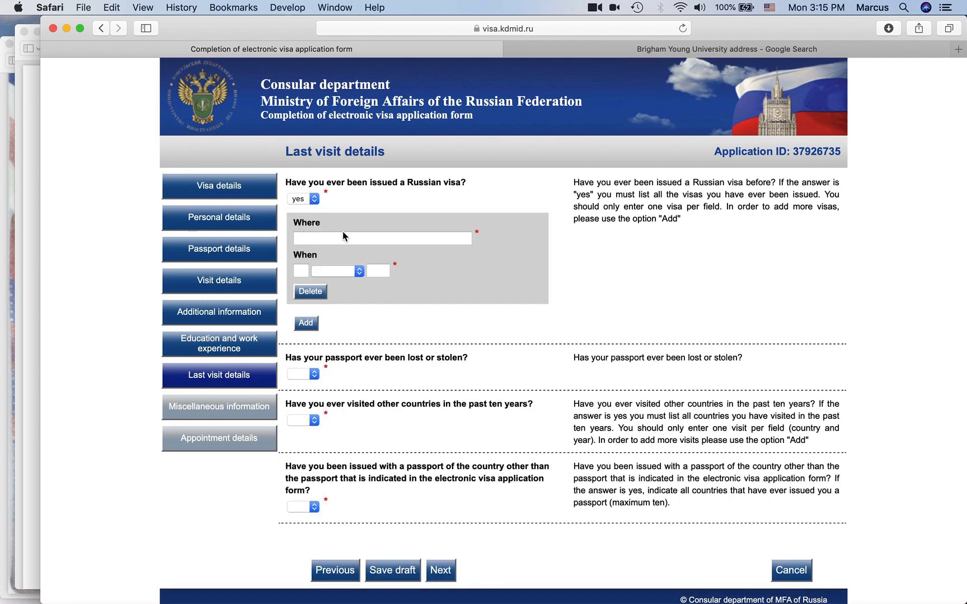
pyautogui.click(347, 238)
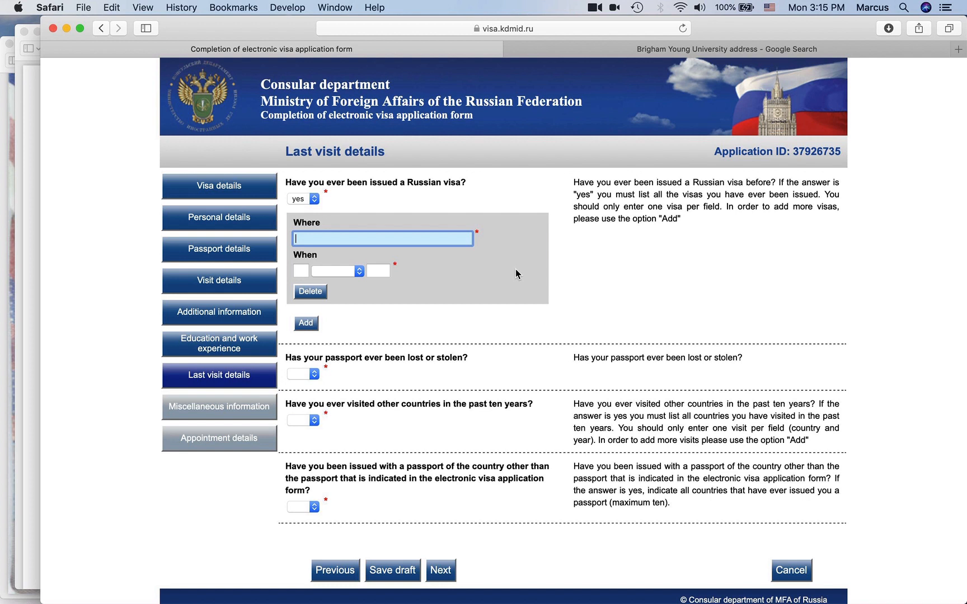
pyautogui.write('Houston, USA')
pyautogui.press('BackSpace')
pyautogui.press('BackSpace')
pyautogui.press('BackSpace')
pyautogui.press('BackSpace')
pyautogui.press('BackSpace')
pyautogui.press('BackSpace')
pyautogui.press('BackSpace')
pyautogui.press('BackSpace')
pyautogui.press('BackSpace')
pyautogui.press('BackSpace')
pyautogui.press('BackSpace')
pyautogui.press('BackSpace')
pyautogui.write('HOU')
pyautogui.press('BackSpace')
pyautogui.press('BackSpace')
pyautogui.press('BackSpace')
pyautogui.write('WASH')
pyautogui.press('BackSpace')
pyautogui.press('BackSpace')
pyautogui.press('BackSpace')
pyautogui.press('BackSpace')
pyautogui.write('SEA')
pyautogui.press('BackSpace')
pyautogui.press('BackSpace')
pyautogui.press('BackSpace')
pyautogui.write('SA')
pyautogui.press('BackSpace')
pyautogui.write('A')
pyautogui.press('BackSpace')
pyautogui.write('F')
pyautogui.press('BackSpace')
pyautogui.press('BackSpace')
pyautogui.write('USA')
pyautogui.press('super+a')
pyautogui.write('Houston, USA')
# - Enter 15 June 2012 as the visa's issue date
pyautogui.click(300, 271)
pyautogui.write('15')
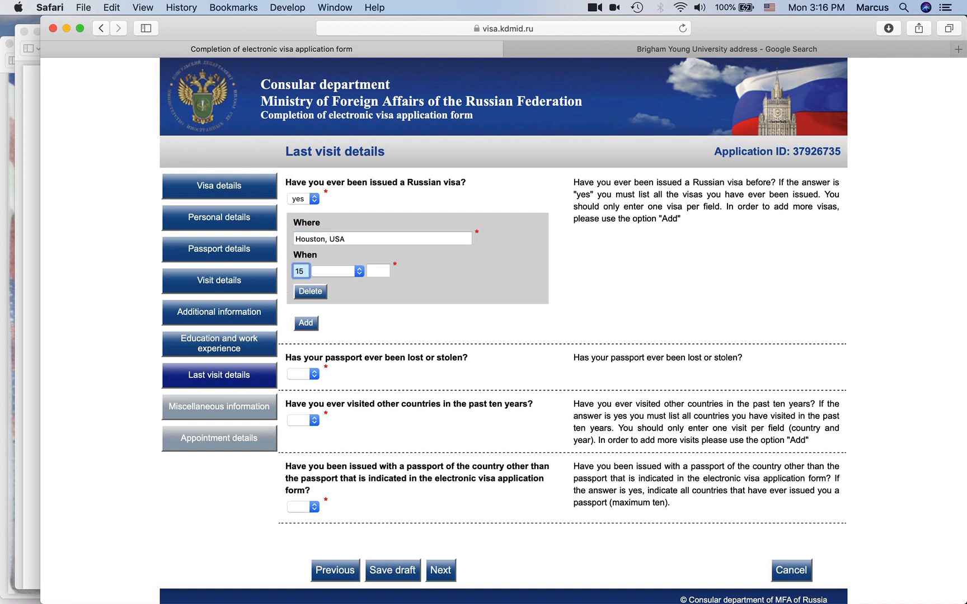
pyautogui.press('Tab')
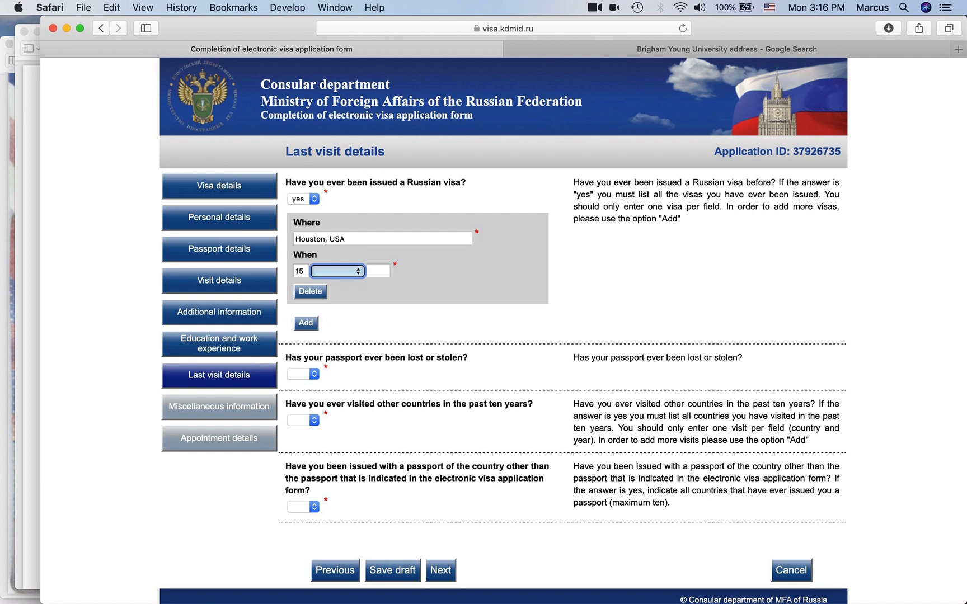
pyautogui.write('ju')
pyautogui.press('Tab')
pyautogui.write('20')
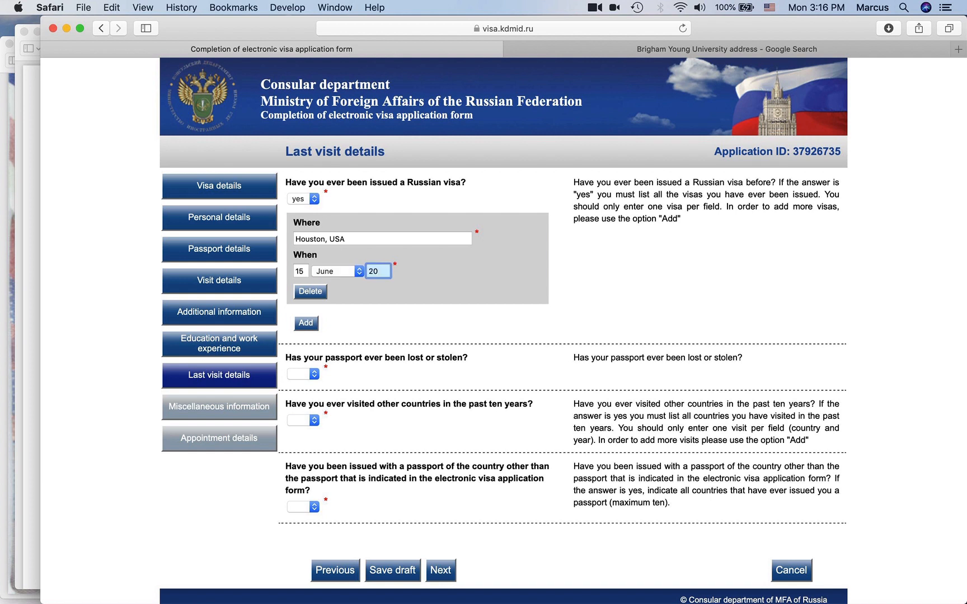
pyautogui.write('12')
pyautogui.click(412, 317)
pyautogui.scroll(-1, 402, 314)
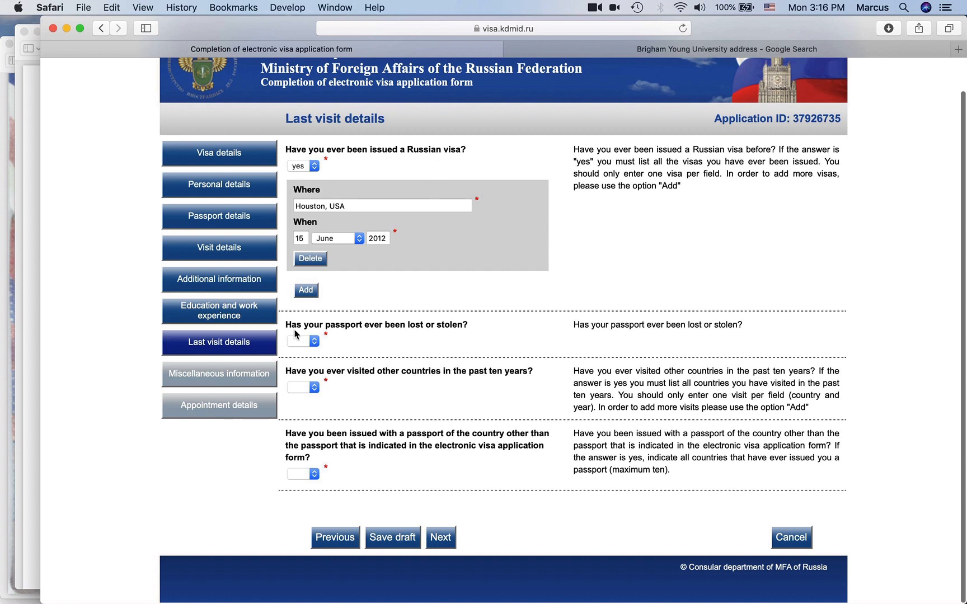
# - Answer no to the lost or stolen passport question
pyautogui.click(303, 344)
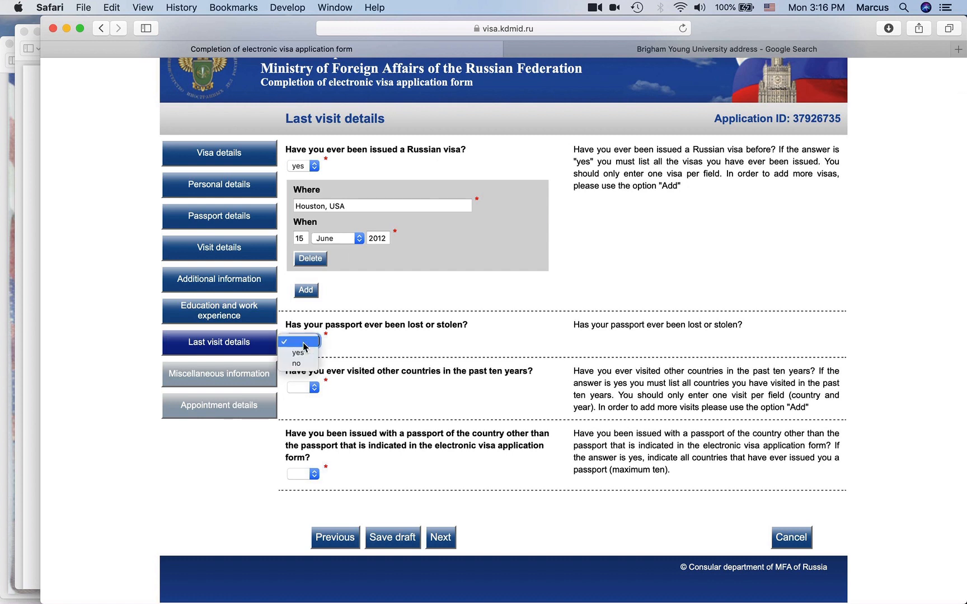
pyautogui.click(309, 364)
pyautogui.scroll(-2, 481, 361)
pyautogui.click(260, 478)
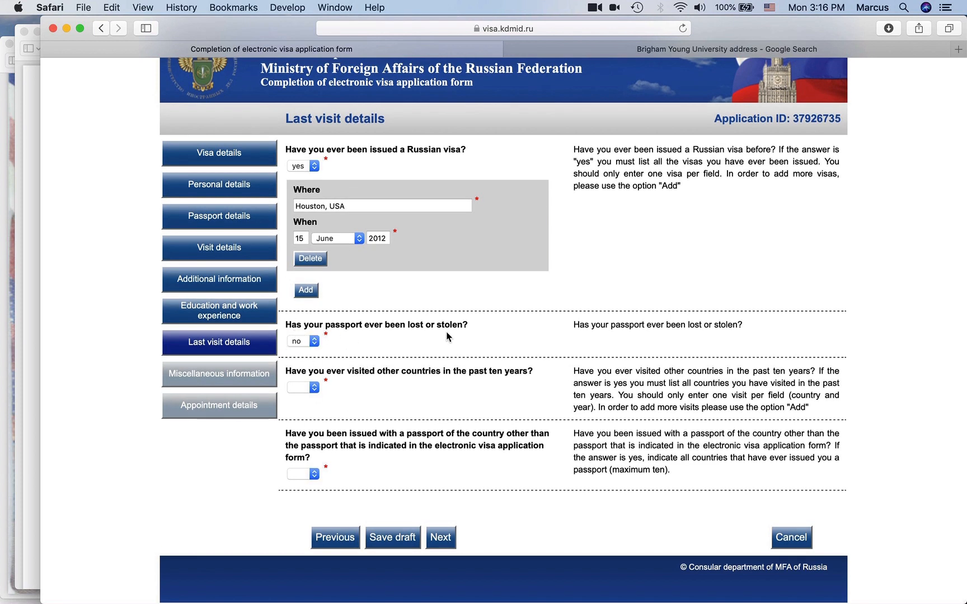
pyautogui.click(303, 341)
pyautogui.click(303, 330)
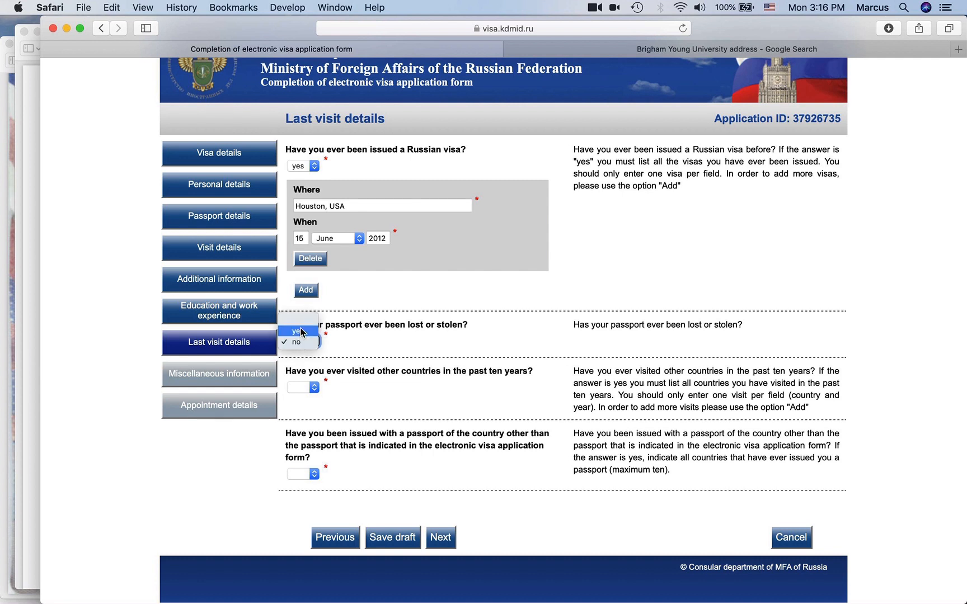
pyautogui.click(303, 341)
pyautogui.click(309, 352)
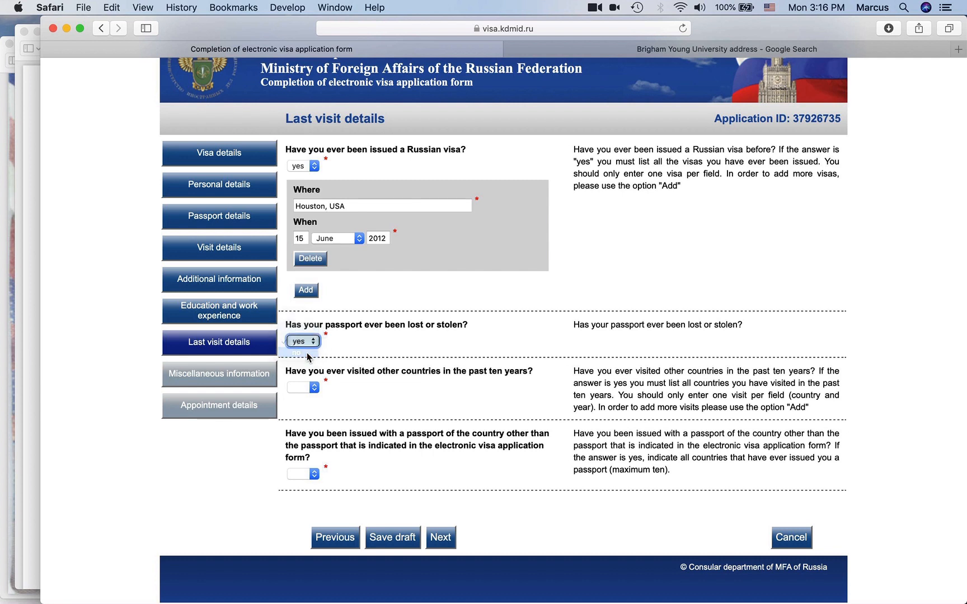
pyautogui.click(375, 392)
pyautogui.scroll(-1, 304, 391)
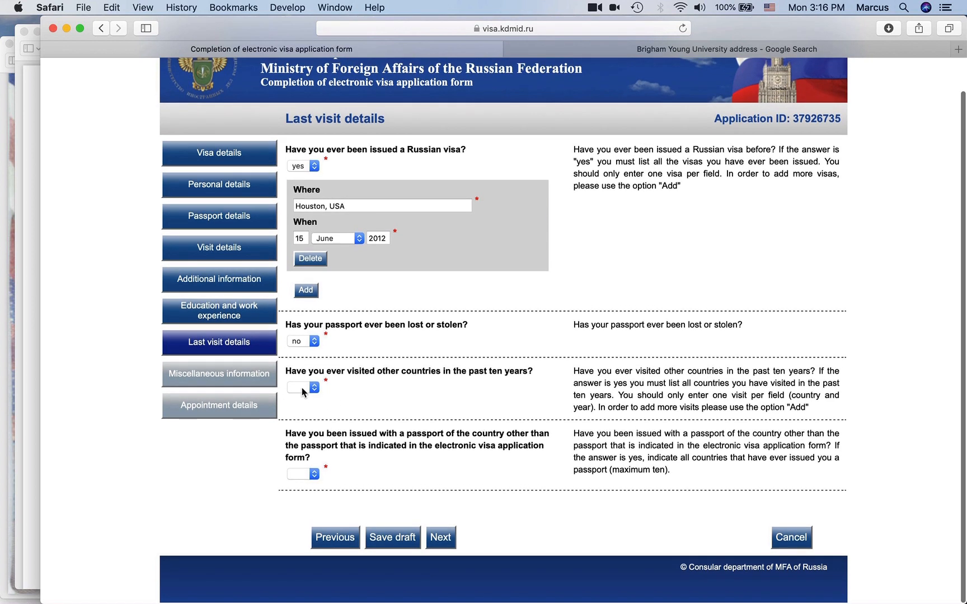
# - Answer yes to visiting other countries and choose MEXICO as the country
pyautogui.click(302, 388)
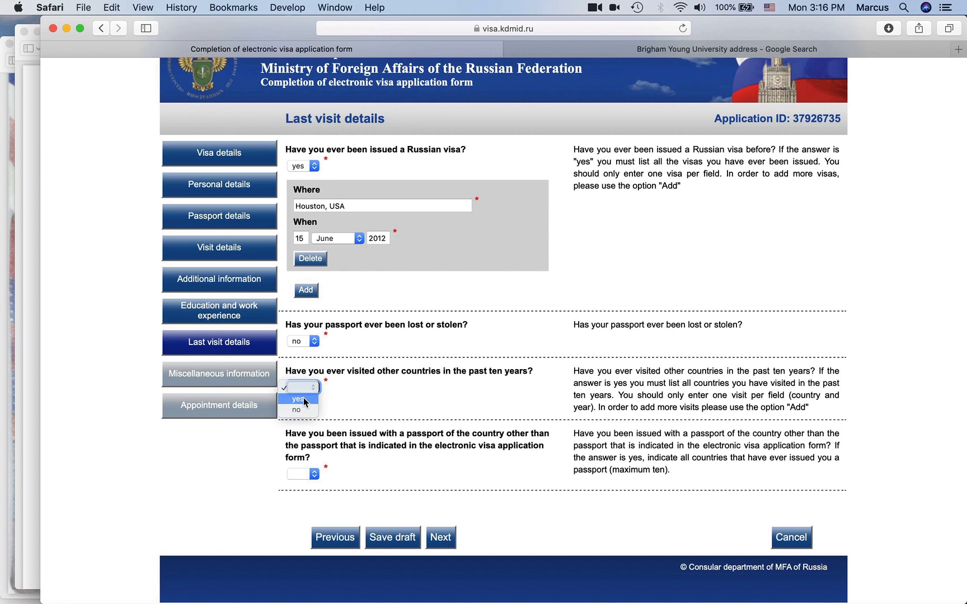
pyautogui.click(303, 399)
pyautogui.scroll(-4, 479, 348)
pyautogui.click(249, 378)
pyautogui.click(365, 316)
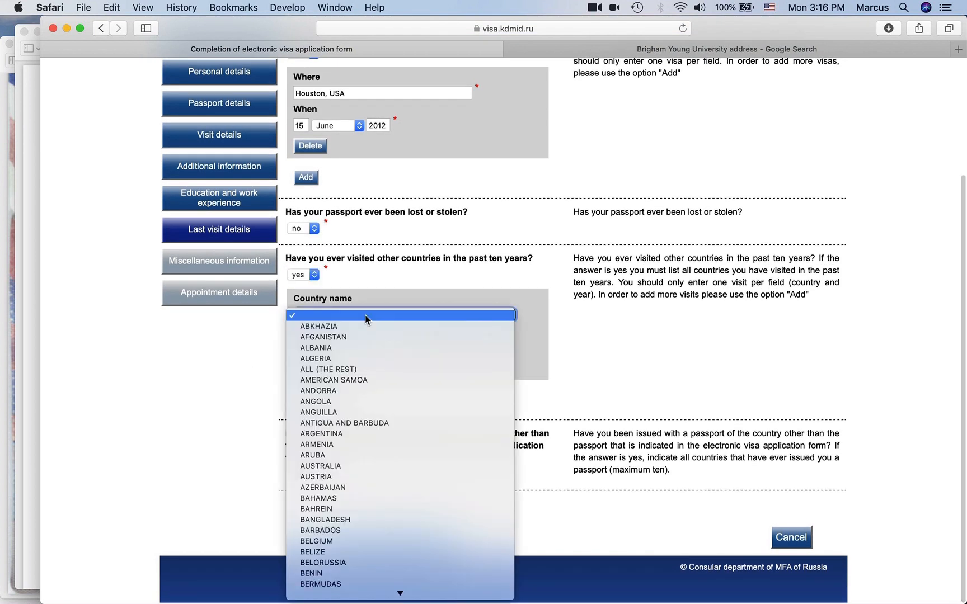
pyautogui.write('me')
pyautogui.press('Down')
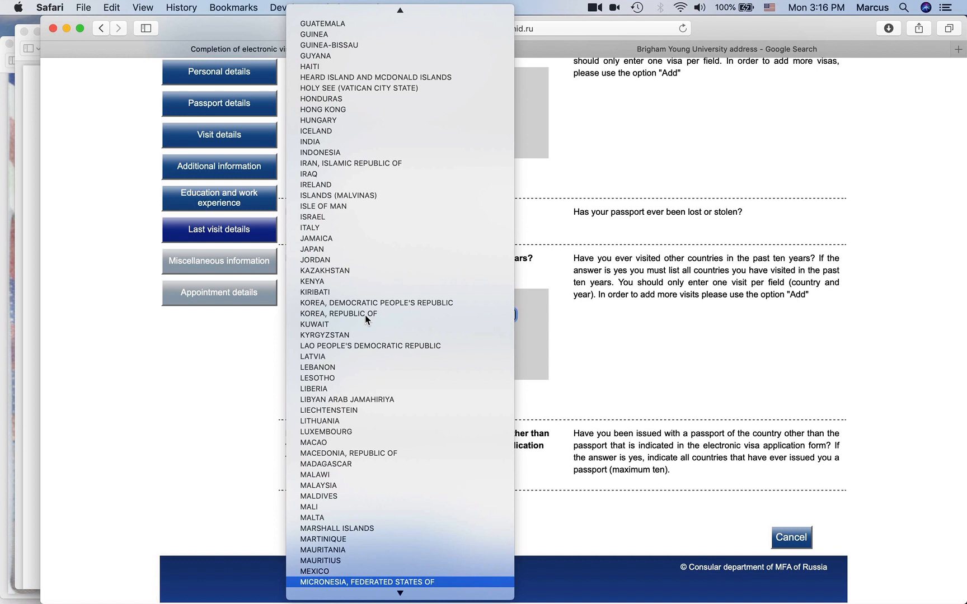
pyautogui.press('Up')
pyautogui.press('Return')
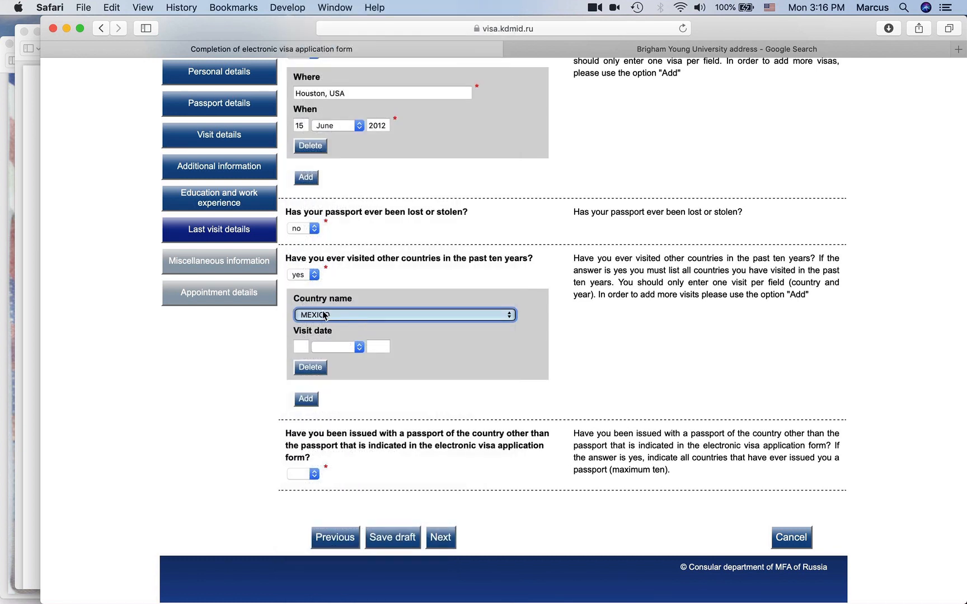
# - Enter 20 May 2014 as the Mexico visit date
pyautogui.click(303, 346)
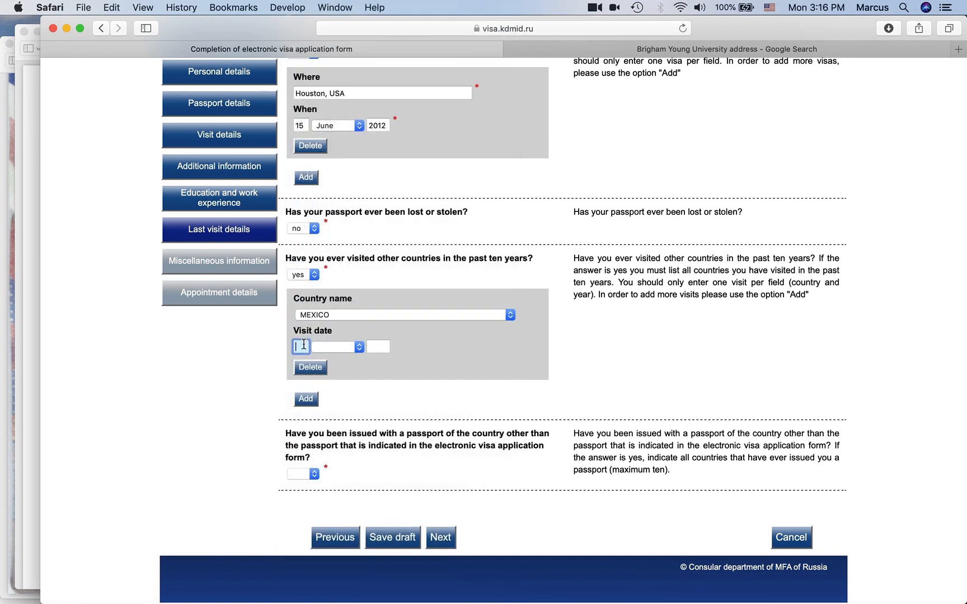
pyautogui.write('20')
pyautogui.press('Tab')
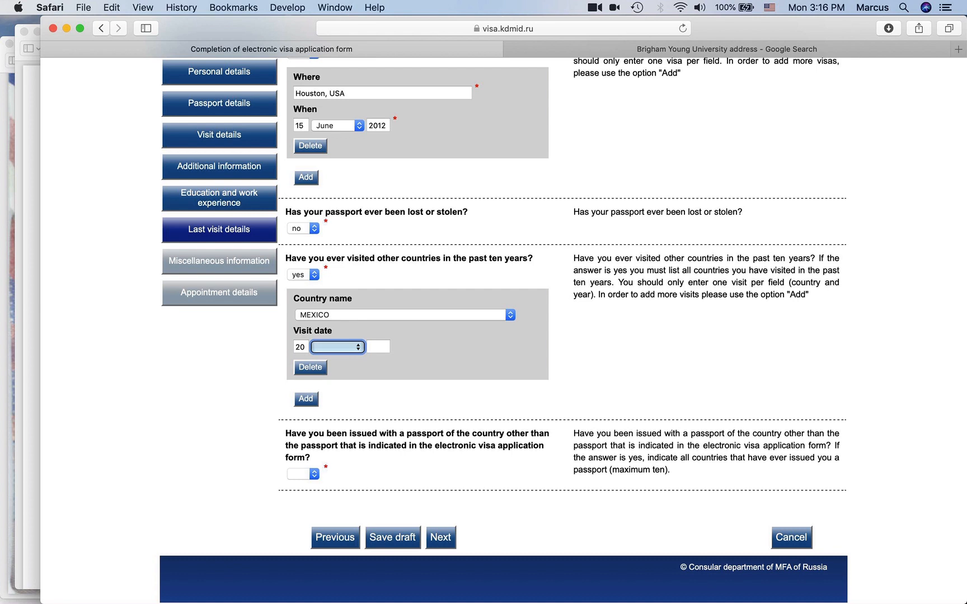
pyautogui.write('may')
pyautogui.press('Tab')
pyautogui.write('20')
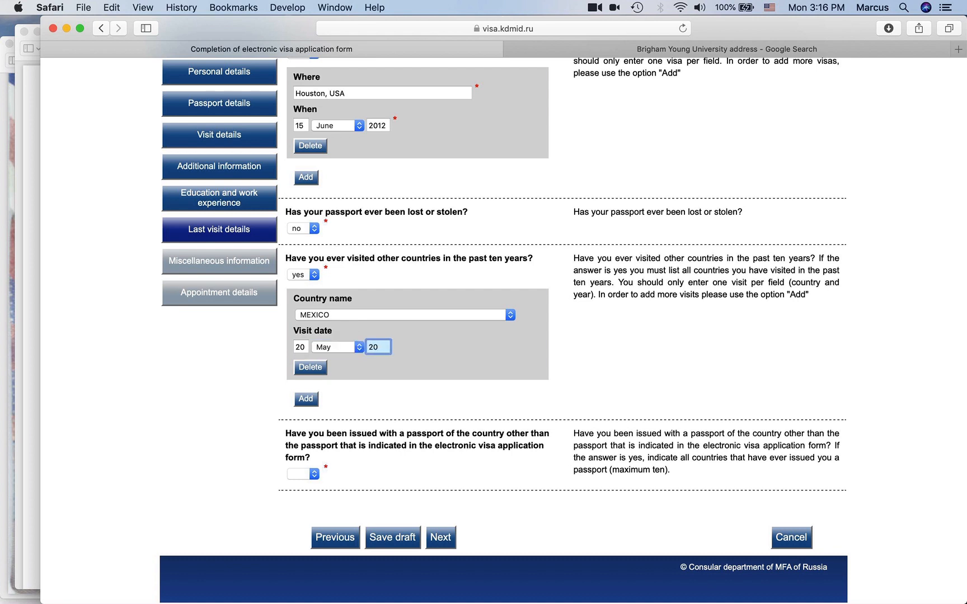
pyautogui.write('10')
pyautogui.press('BackSpace')
pyautogui.write('4')
pyautogui.click(283, 377)
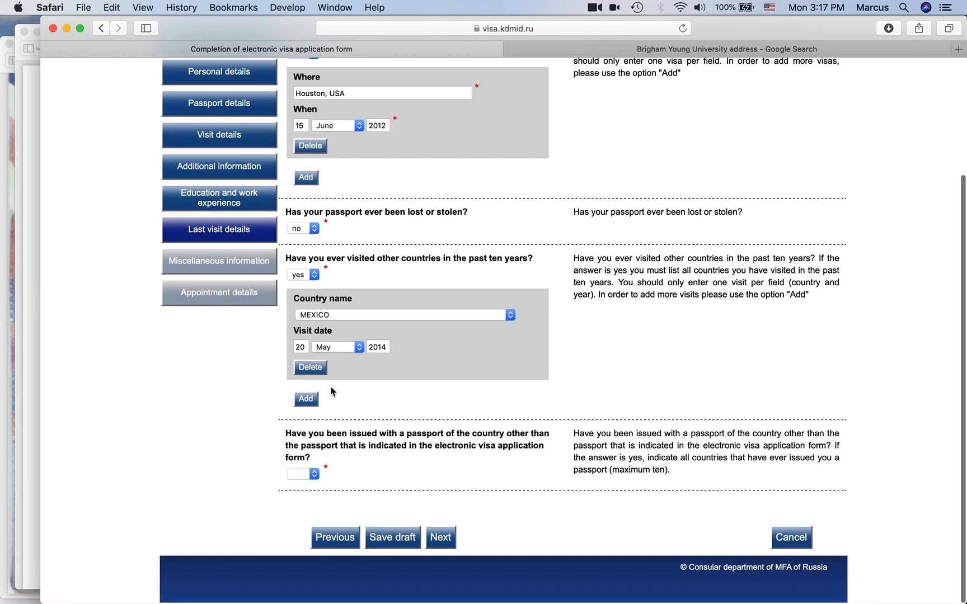
# - Add a second visit: UNITED KINGDOM on 02 June 2017
pyautogui.click(310, 400)
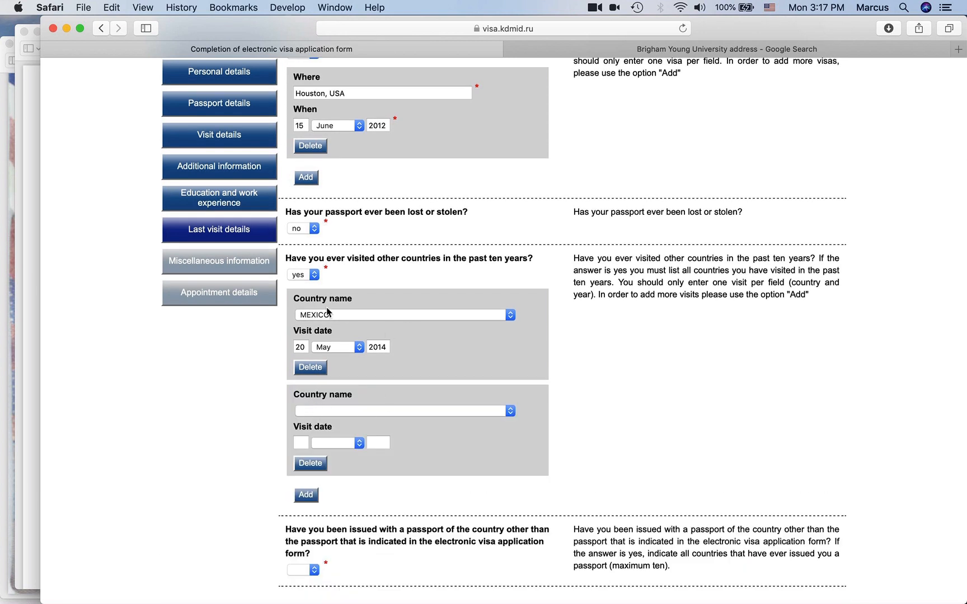
pyautogui.click(372, 411)
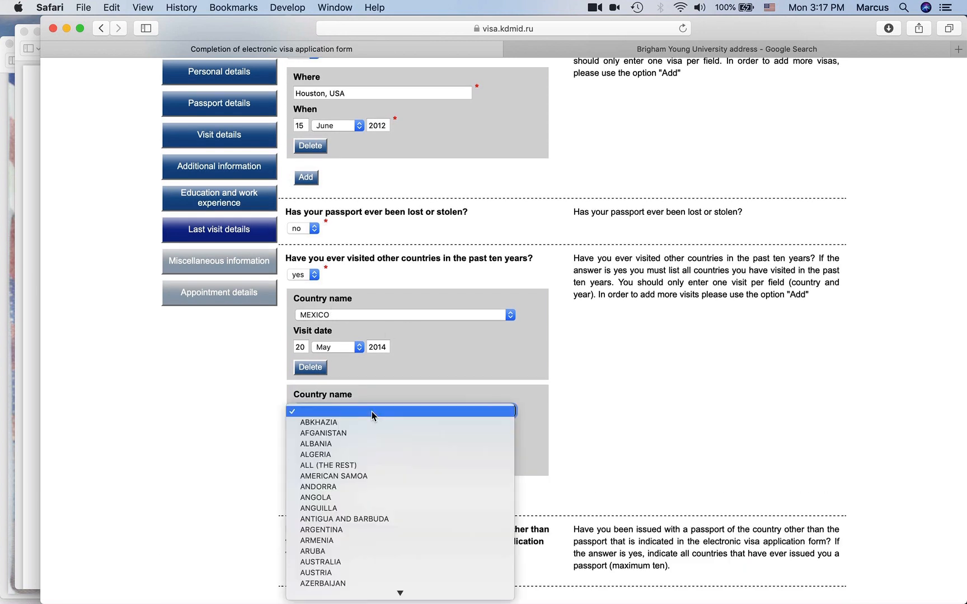
pyautogui.write('united k')
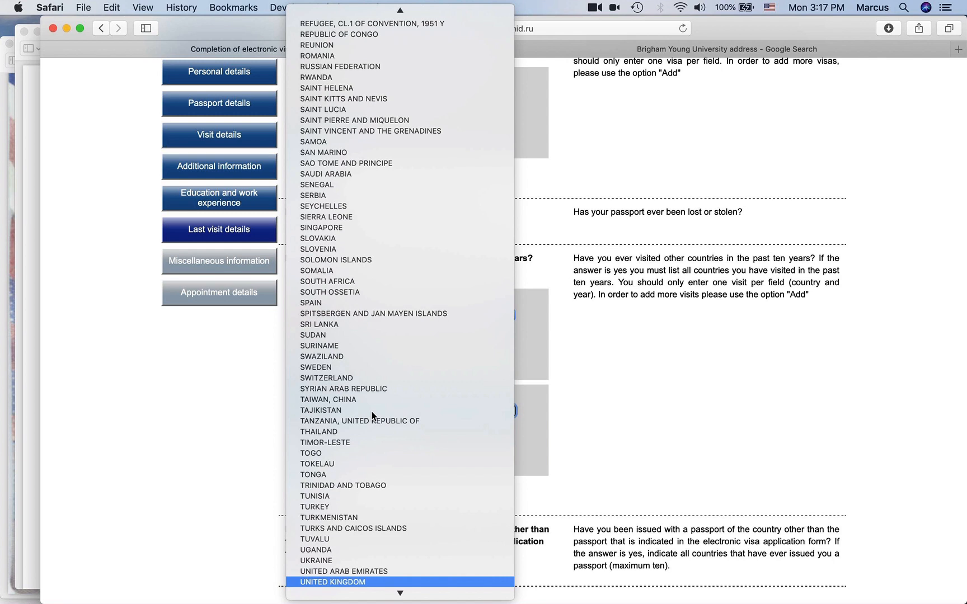
pyautogui.press('Return')
pyautogui.click(303, 444)
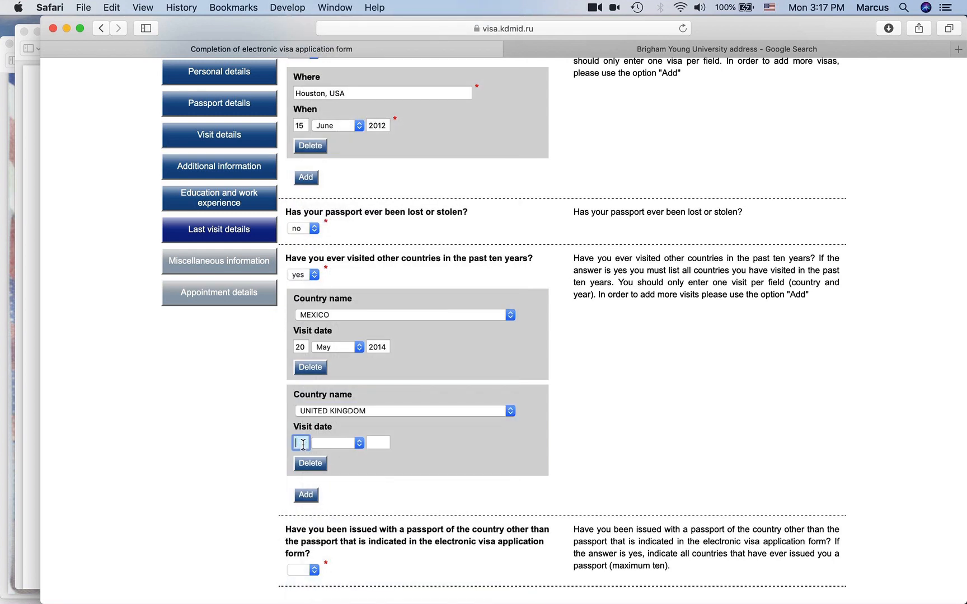
pyautogui.write('02')
pyautogui.press('Tab')
pyautogui.write('june')
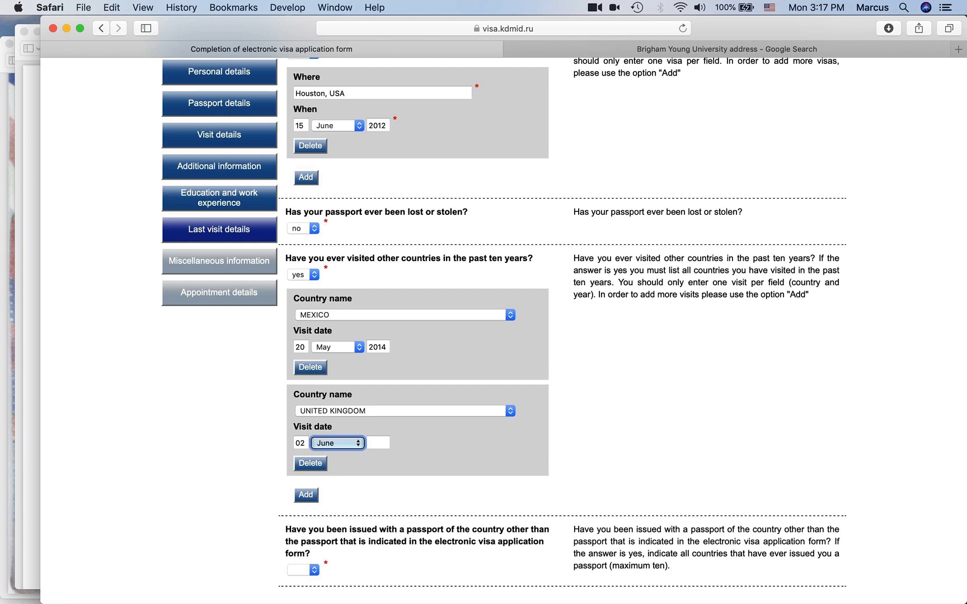
pyautogui.press('Tab')
pyautogui.write('2017')
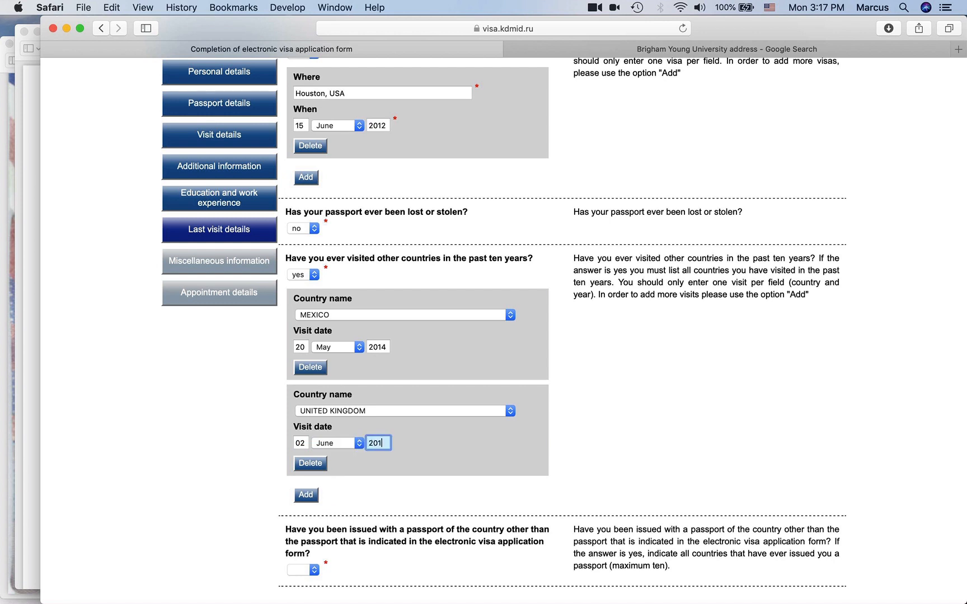
pyautogui.click(240, 437)
pyautogui.scroll(-3, 363, 397)
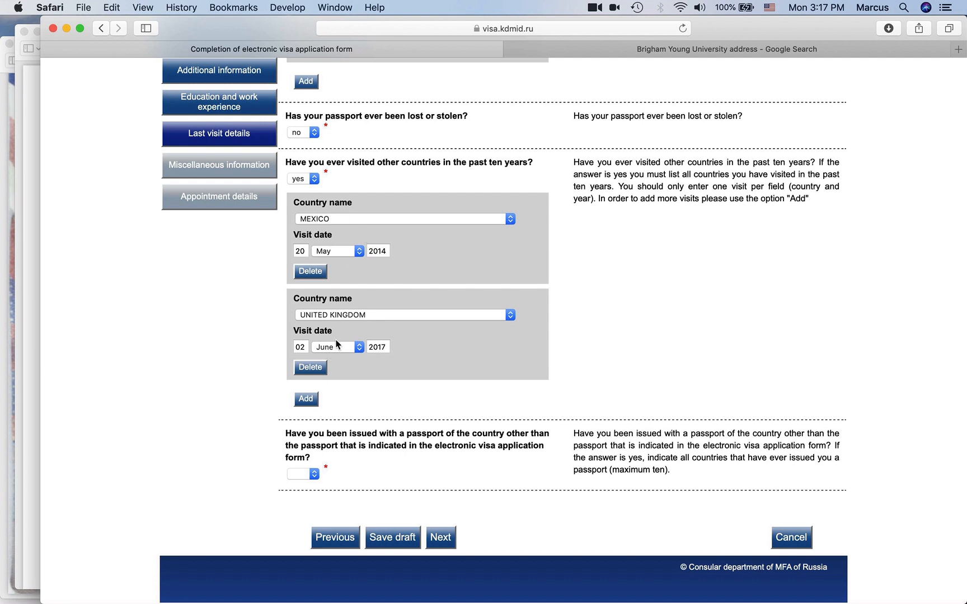
# - Keep the visited-other-countries answer set to yes
pyautogui.click(304, 179)
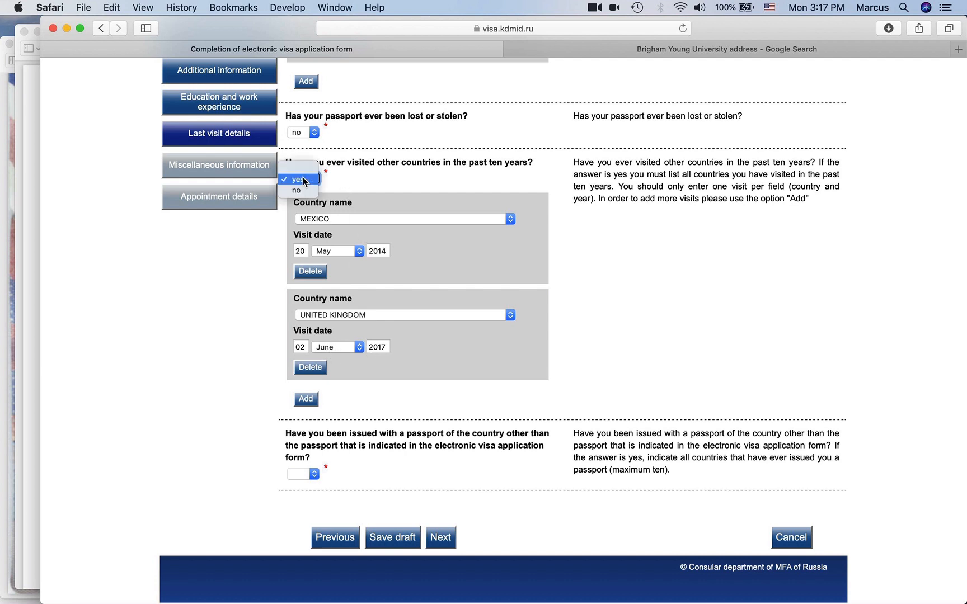
pyautogui.click(390, 181)
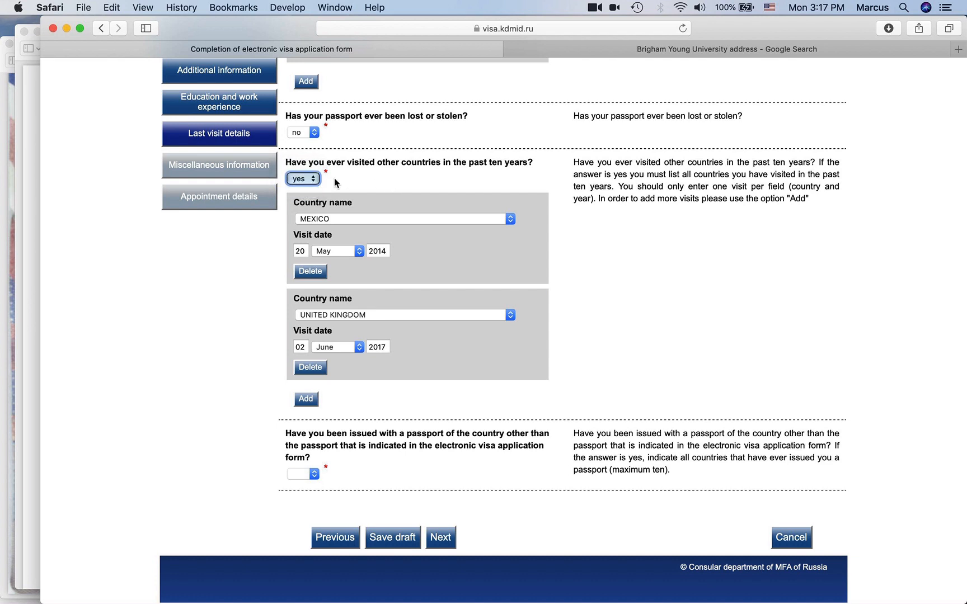
pyautogui.click(263, 274)
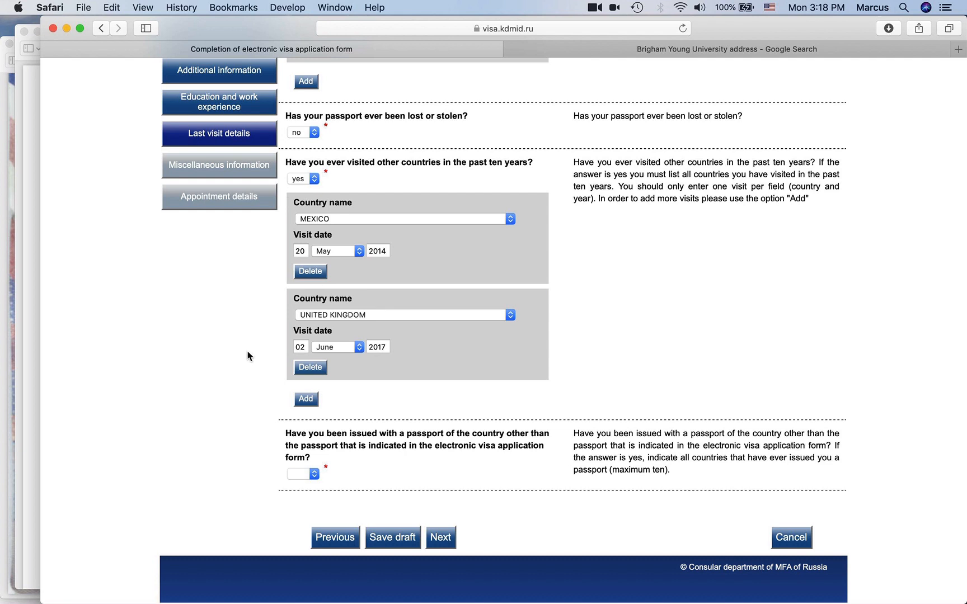
pyautogui.scroll(-1, 249, 356)
# - Answer yes to holding another country's passport, with MEXICO as the issuing country
pyautogui.click(306, 479)
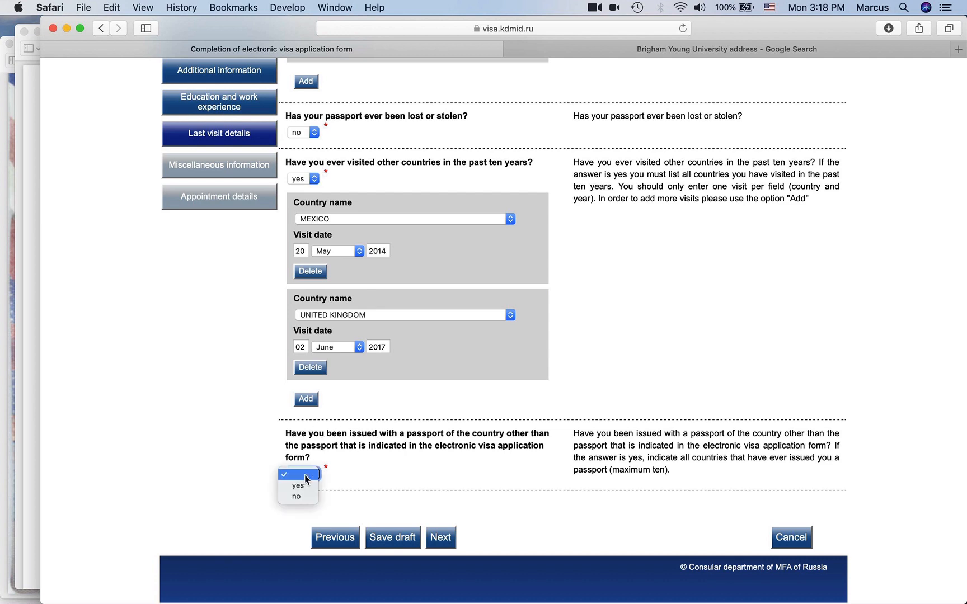
pyautogui.click(298, 485)
pyautogui.scroll(-3, 411, 448)
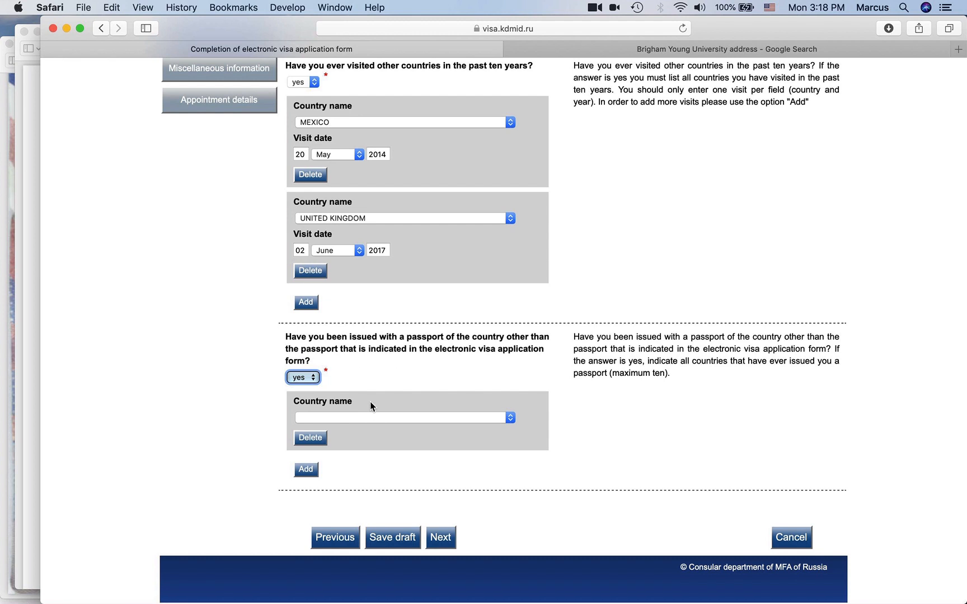
pyautogui.click(383, 420)
pyautogui.write('me')
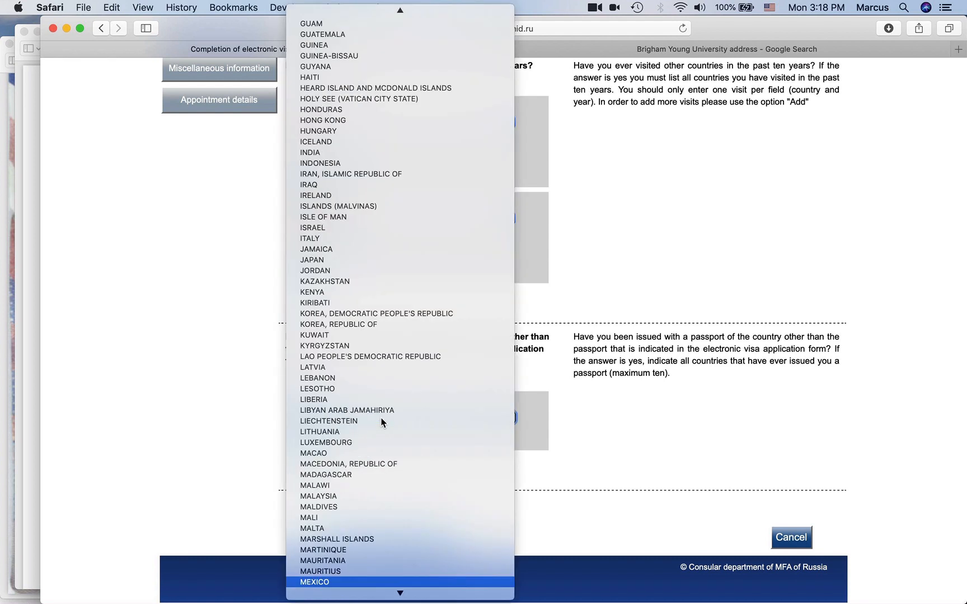
pyautogui.press('Return')
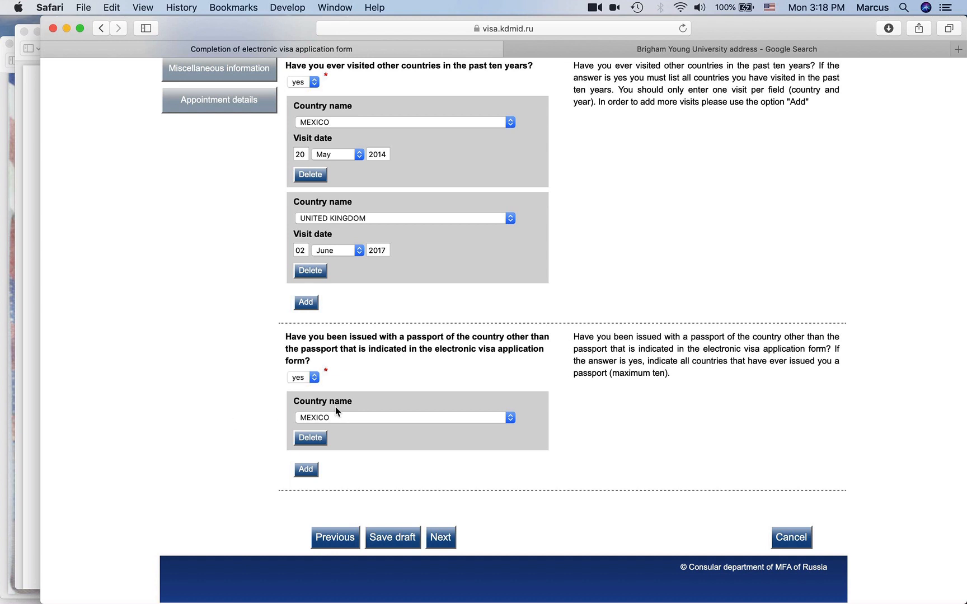
# - Save the draft and continue to Miscellaneous information
pyautogui.click(411, 535)
pyautogui.scroll(-15, 447, 543)
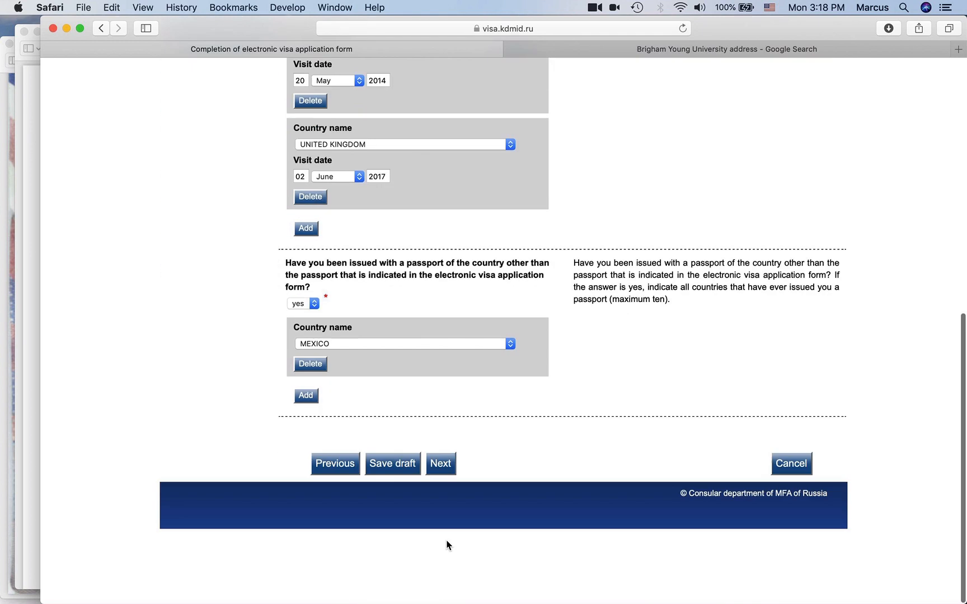
pyautogui.click(441, 536)
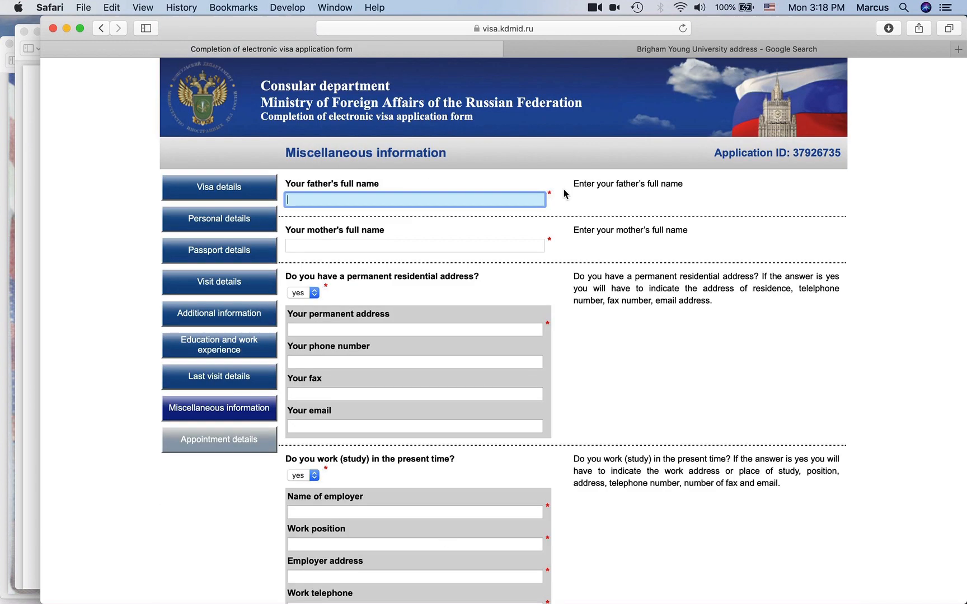
# - Enter the father's and mother's full names
pyautogui.press('Tab')
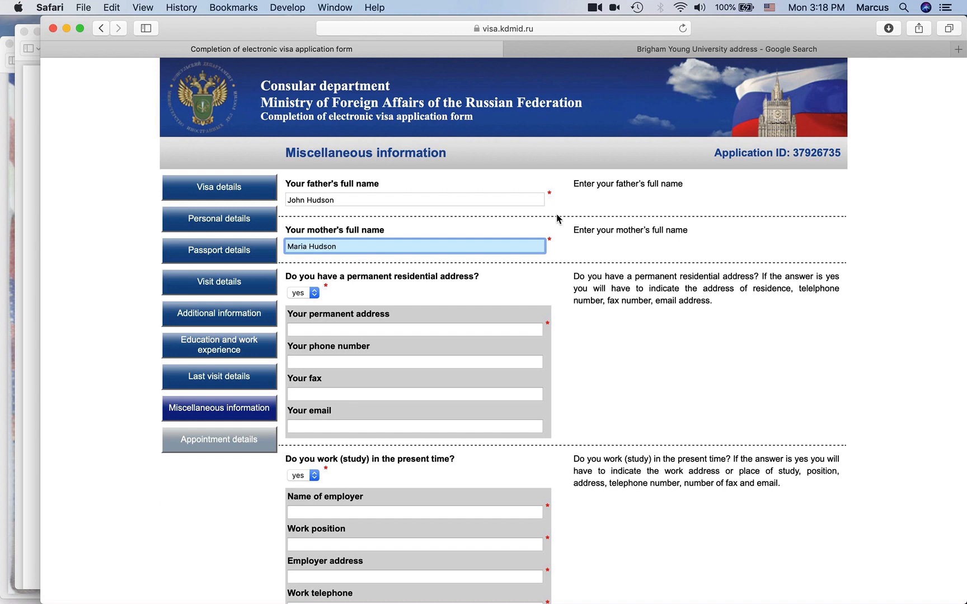
pyautogui.click(513, 279)
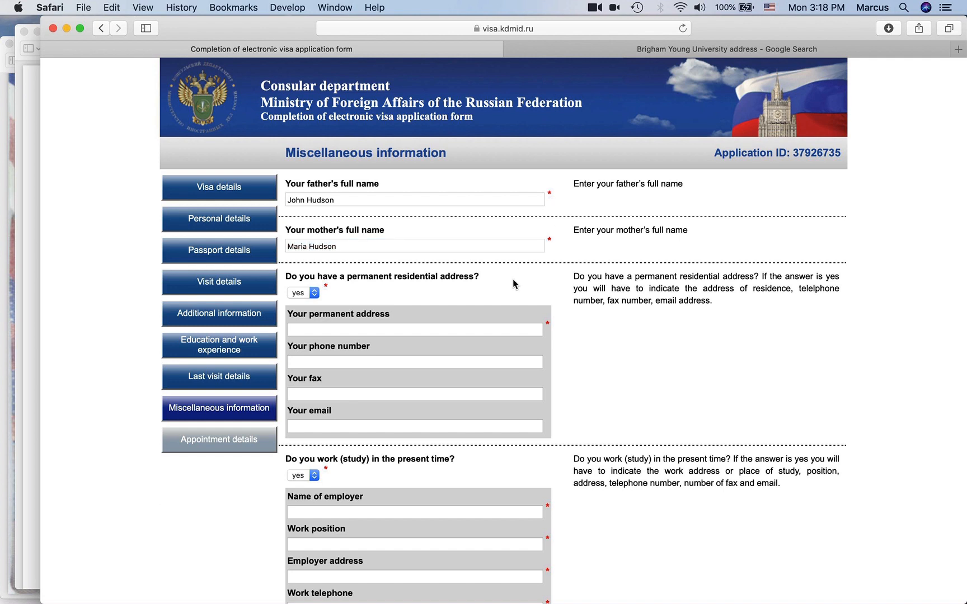
# - Fill in the permanent home address, including street, city, state and ZIP code
pyautogui.click(417, 329)
pyautogui.write('12345')
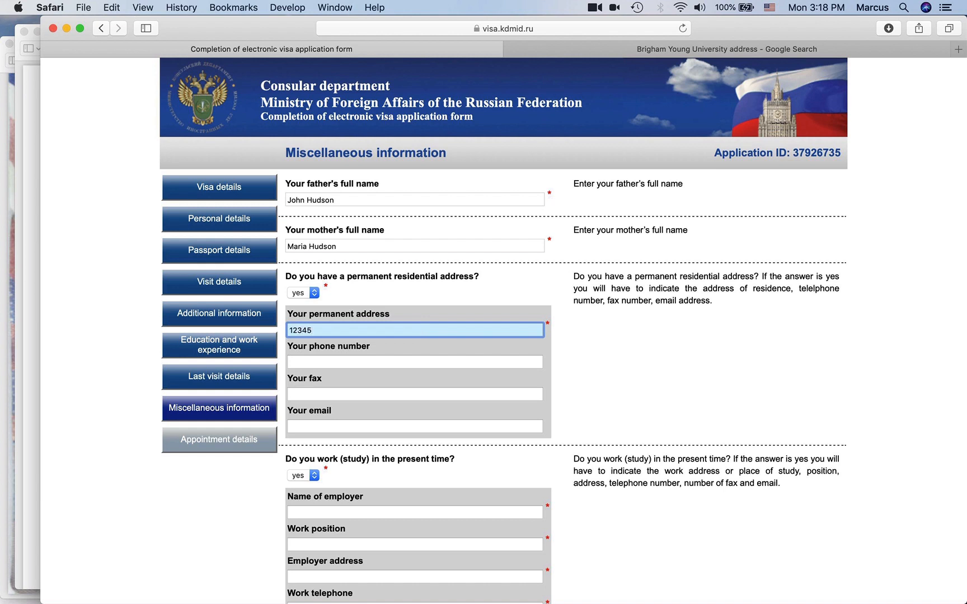
pyautogui.write(' Happy ')
pyautogui.write('Valley, OR 97235')
pyautogui.press('Right')
pyautogui.press('Right')
pyautogui.write('Street')
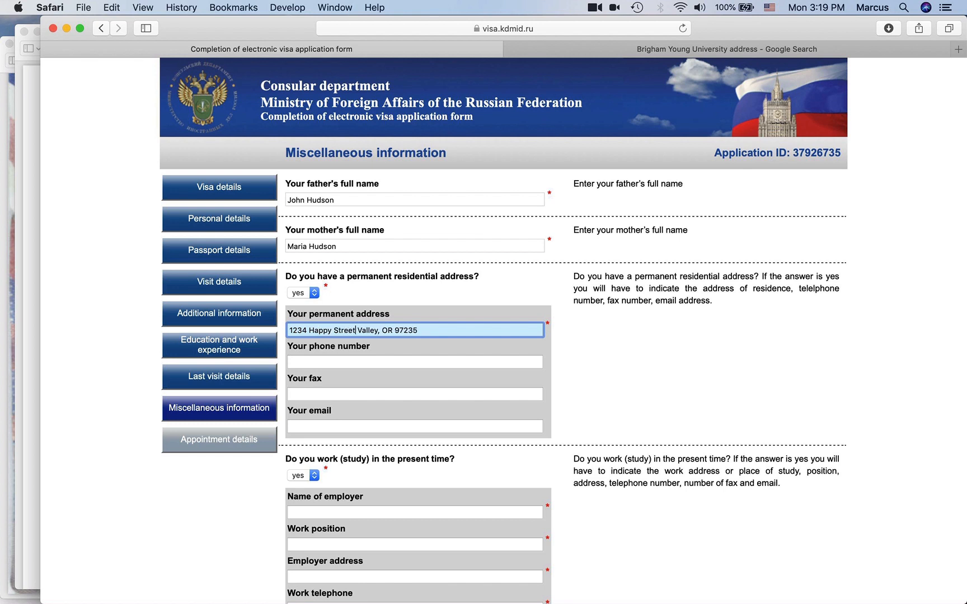
pyautogui.write(', Happy')
pyautogui.moveTo(469, 330); pyautogui.dragTo(281, 331)
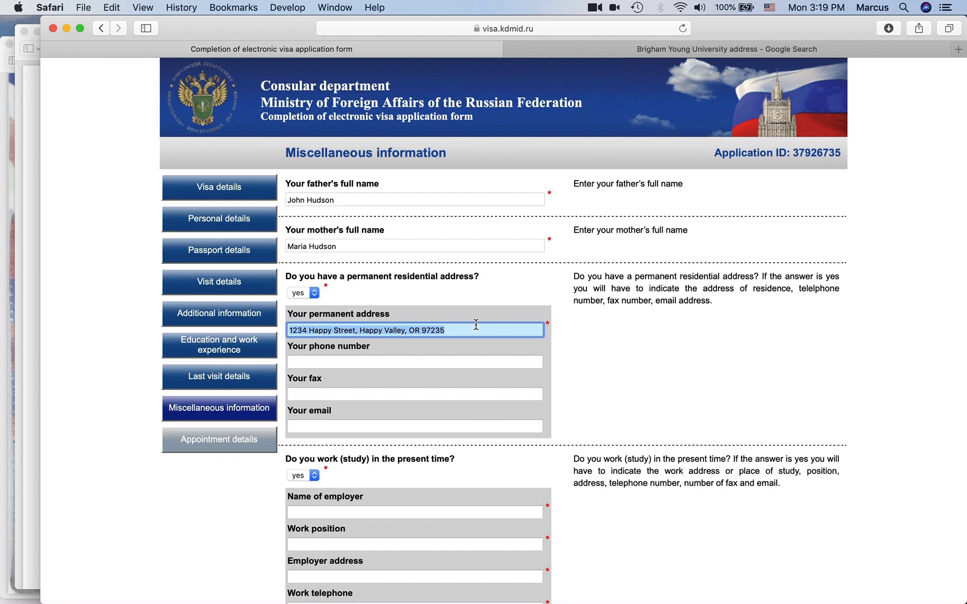
pyautogui.press('Left')
pyautogui.moveTo(471, 333); pyautogui.dragTo(259, 322)
pyautogui.click(577, 335)
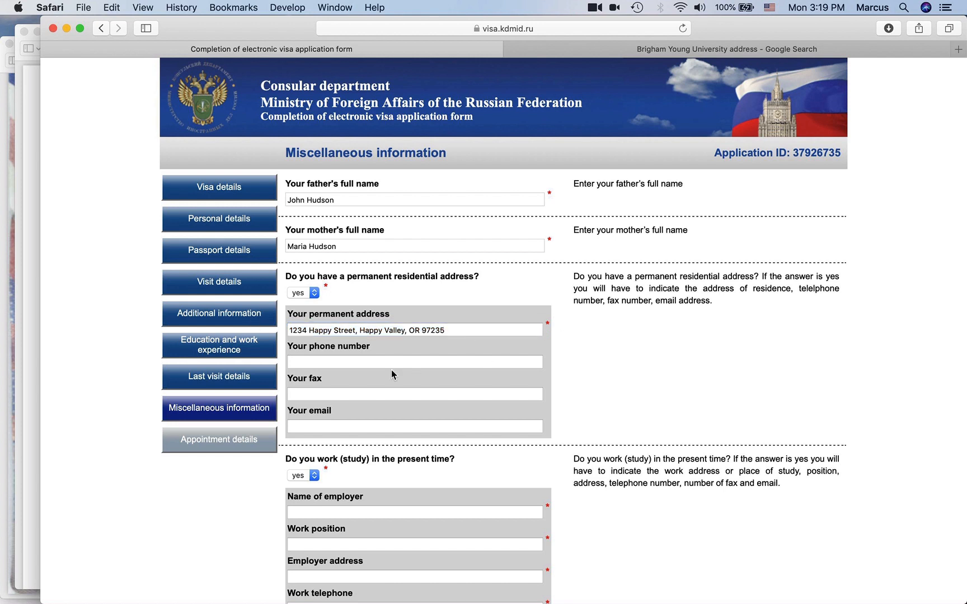
pyautogui.scroll(-3, 573, 358)
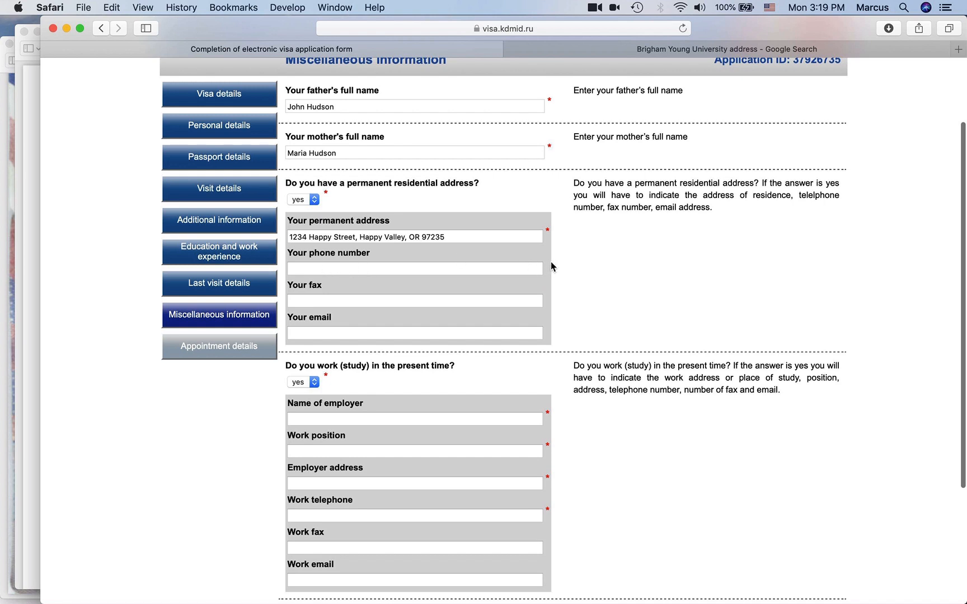
# - Enter the applicant's phone number and email address
pyautogui.click(373, 271)
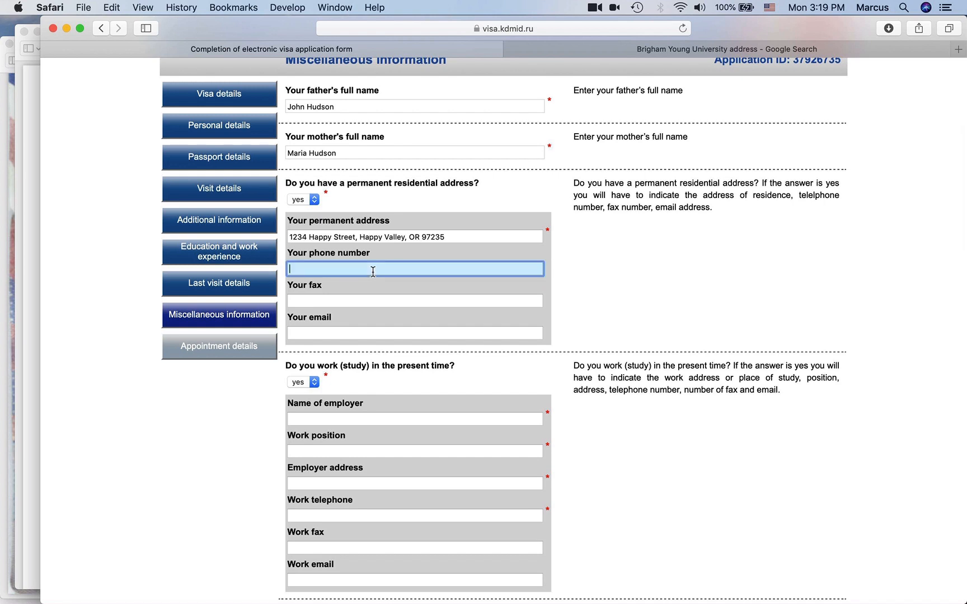
pyautogui.click(347, 331)
pyautogui.click(350, 269)
pyautogui.write('123-345-6789')
pyautogui.click(347, 334)
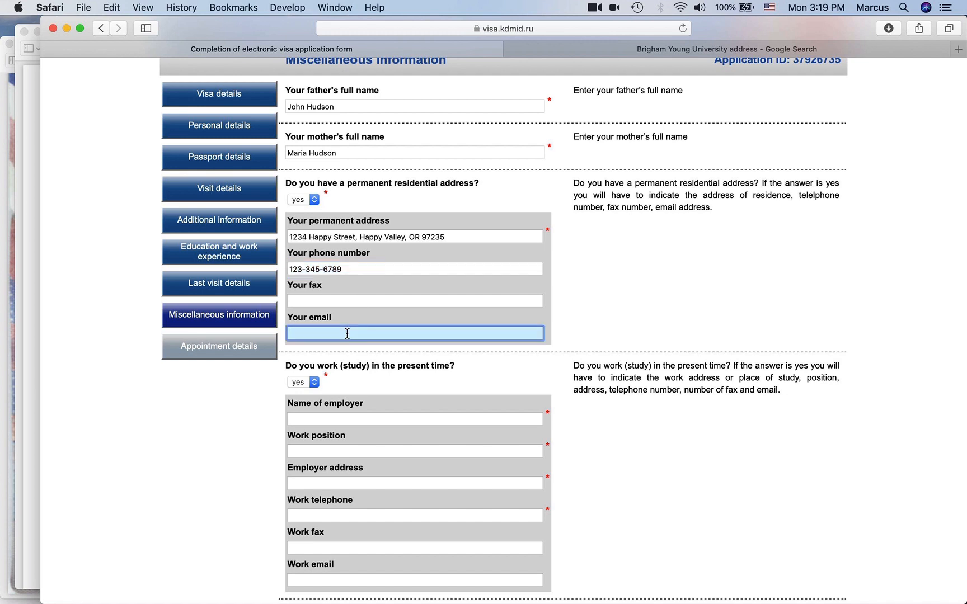
pyautogui.write('test')
pyautogui.write('124.')
pyautogui.write('@sdfde')
pyautogui.write('.com')
pyautogui.click(562, 298)
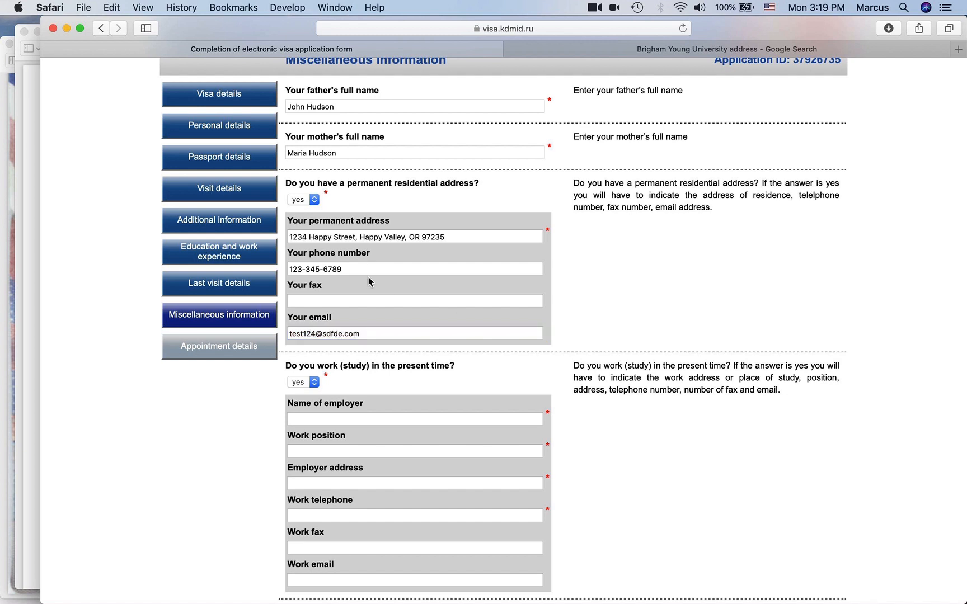
pyautogui.scroll(-5, 364, 344)
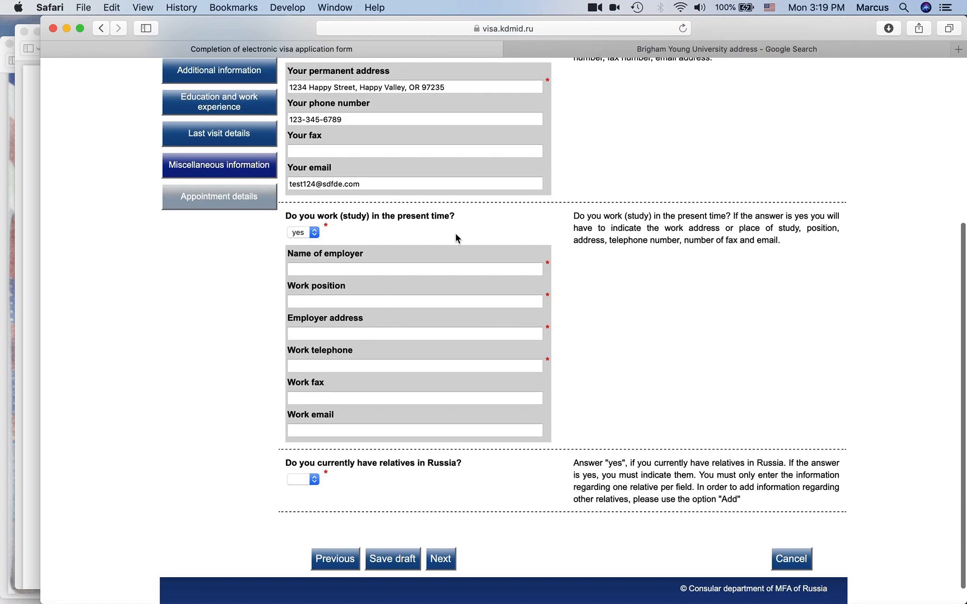
pyautogui.scroll(3, 455, 236)
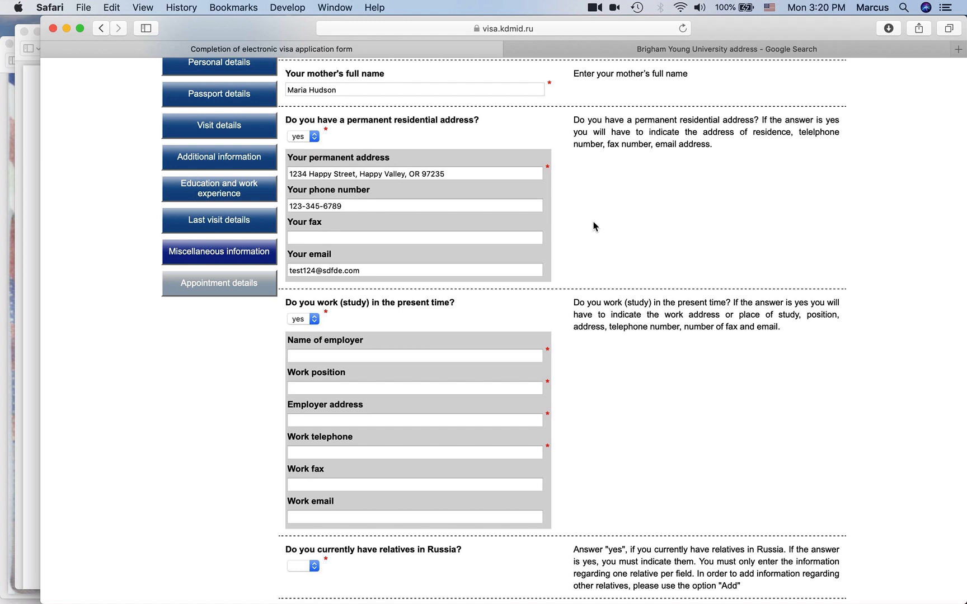
pyautogui.scroll(3, 593, 225)
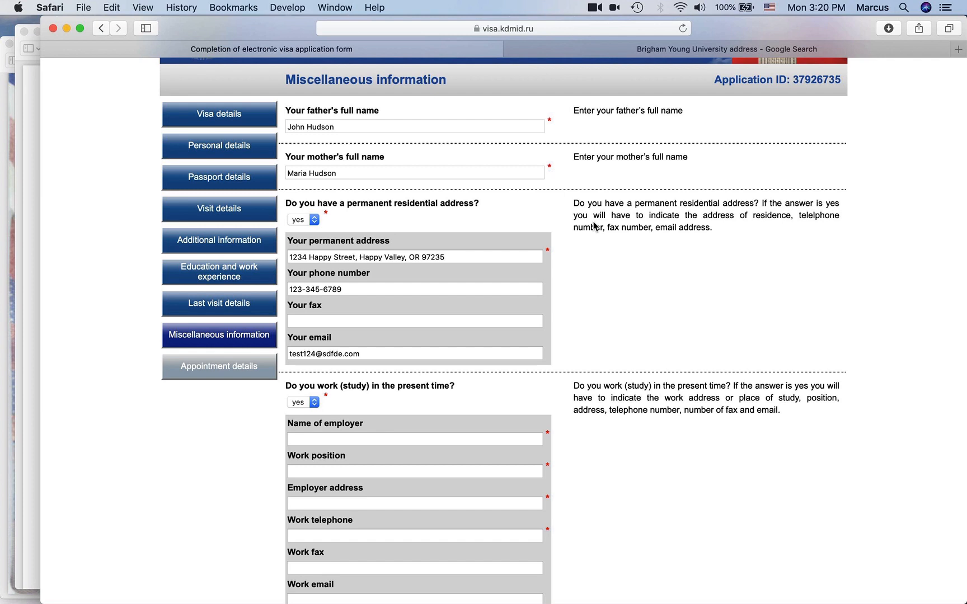
pyautogui.scroll(-4, 565, 301)
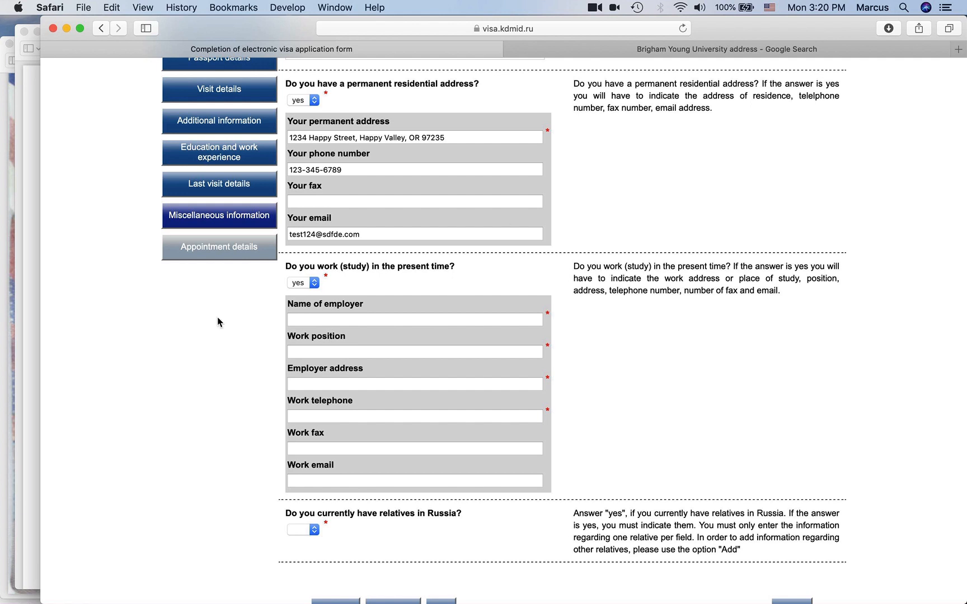
pyautogui.scroll(-3, 324, 345)
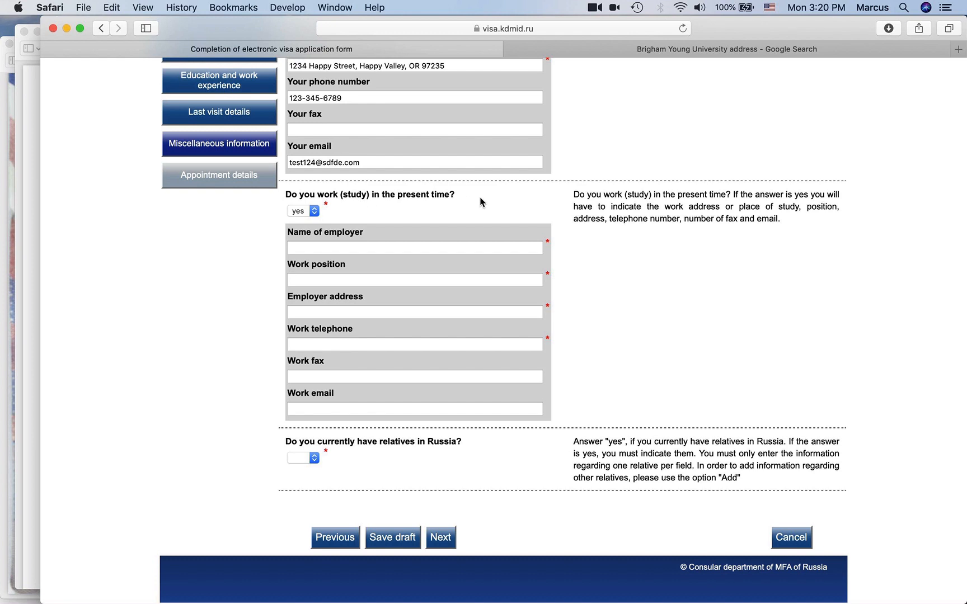
pyautogui.click(391, 254)
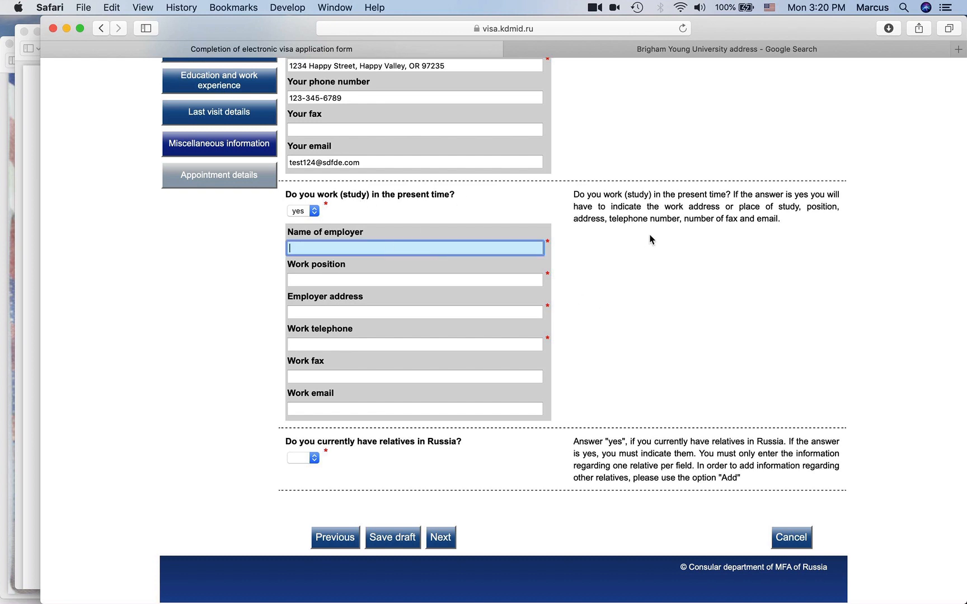
pyautogui.write('UNI')
pyautogui.press('BackSpace')
pyautogui.press('BackSpace')
pyautogui.write('niversy')
pyautogui.press('BackSpace')
pyautogui.press('BackSpace')
pyautogui.press('BackSpace')
pyautogui.press('BackSpace')
pyautogui.click(434, 283)
pyautogui.write('stduen')
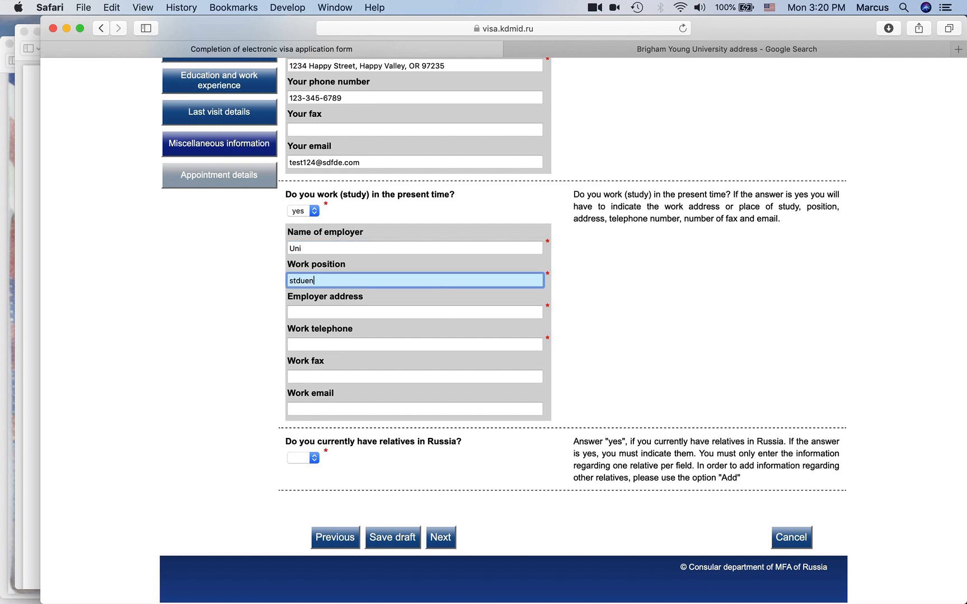
pyautogui.press('BackSpace')
pyautogui.press('BackSpace')
pyautogui.press('BackSpace')
pyautogui.press('BackSpace')
pyautogui.write('udent')
pyautogui.click(426, 318)
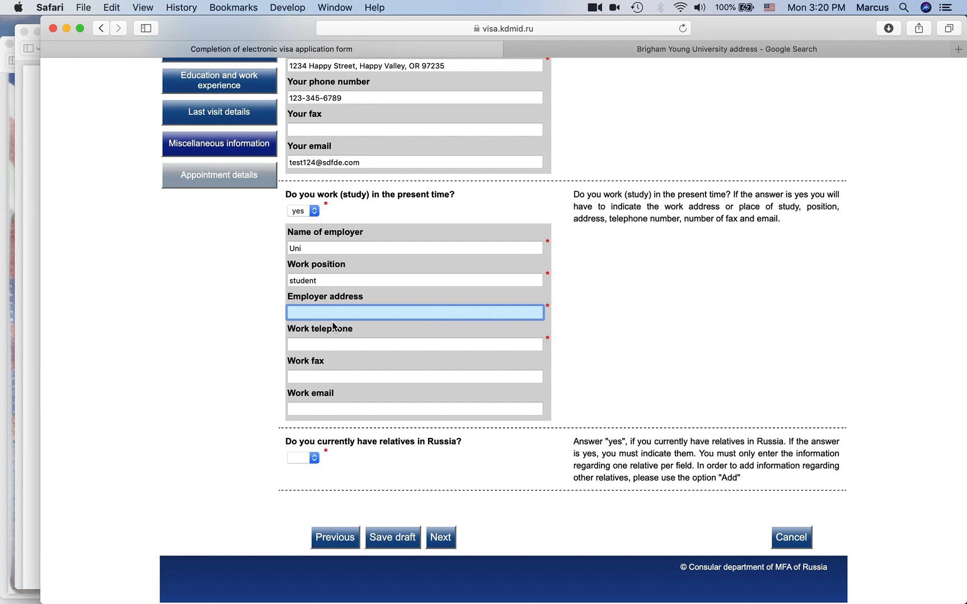
pyautogui.click(323, 343)
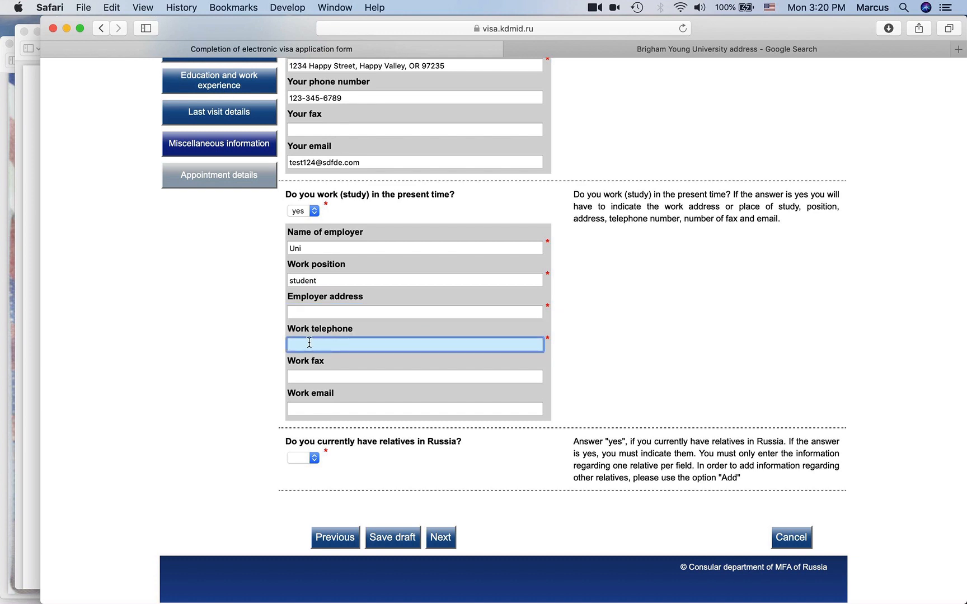
pyautogui.click(401, 372)
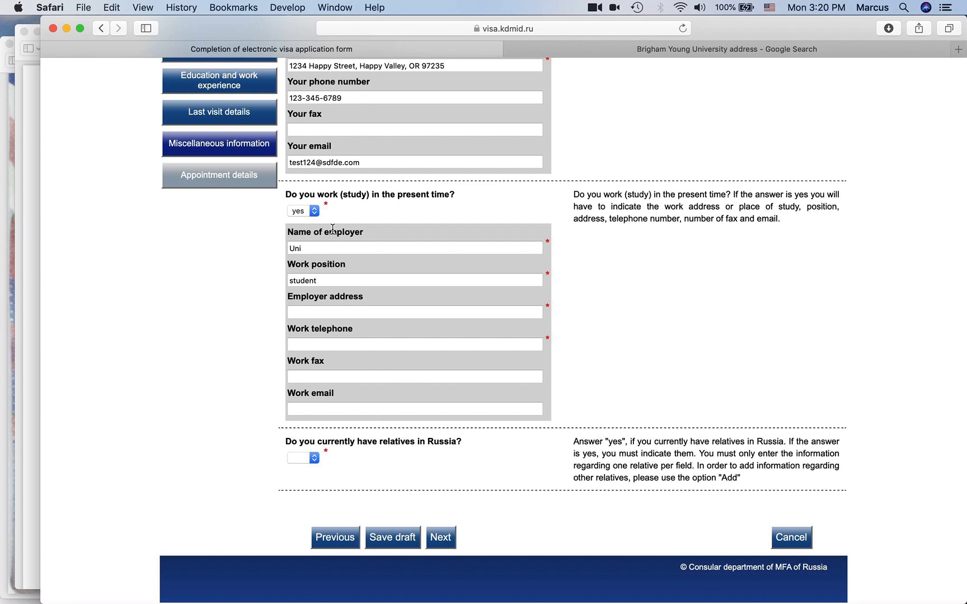
pyautogui.moveTo(324, 251); pyautogui.dragTo(274, 250)
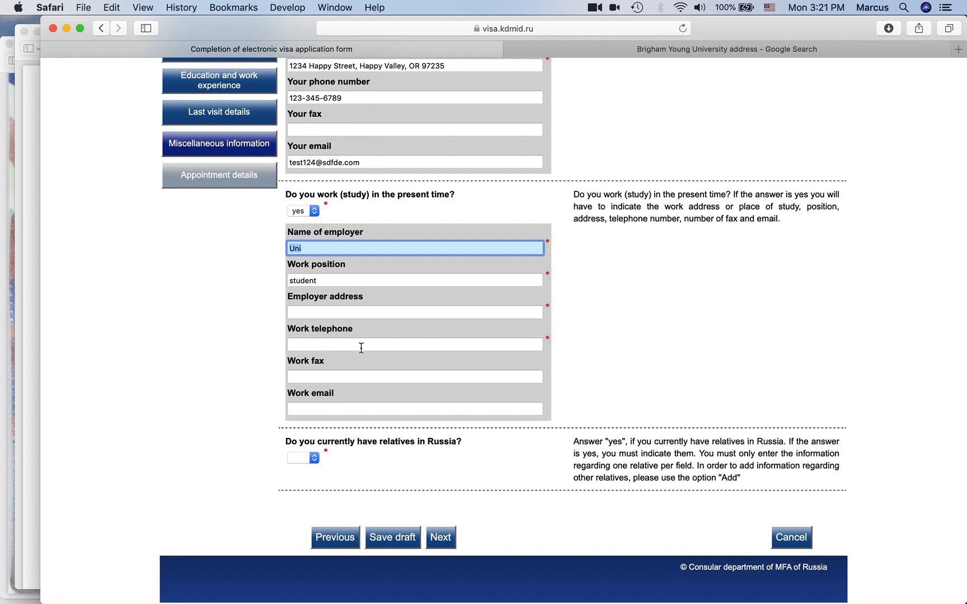
# - Answer no to currently working or studying
pyautogui.click(308, 211)
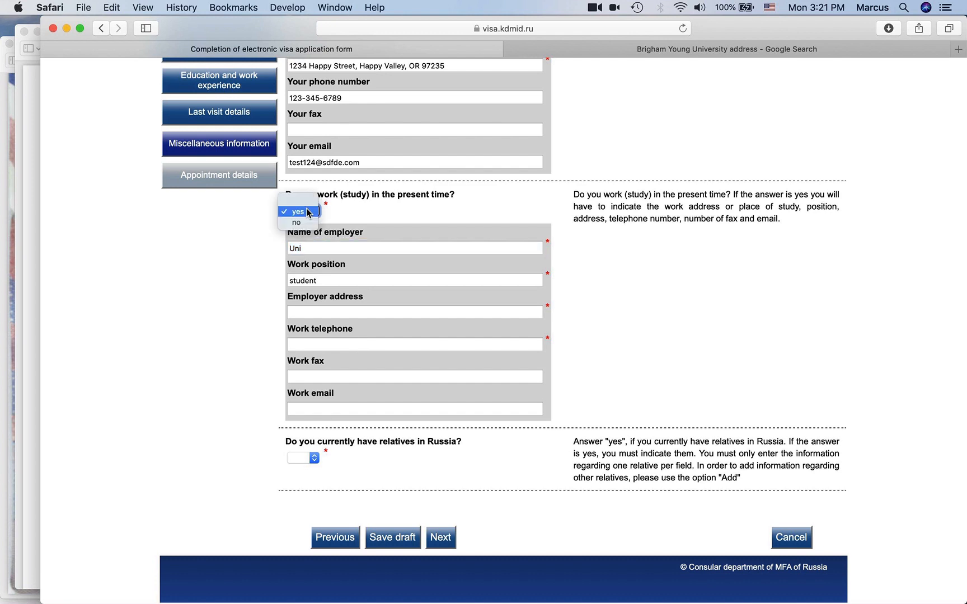
pyautogui.click(307, 224)
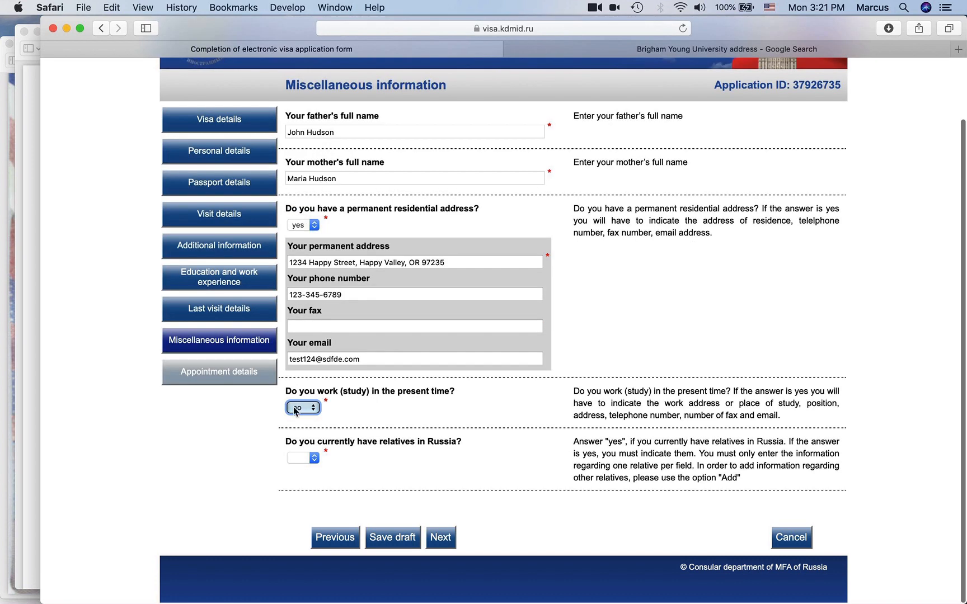
pyautogui.click(275, 431)
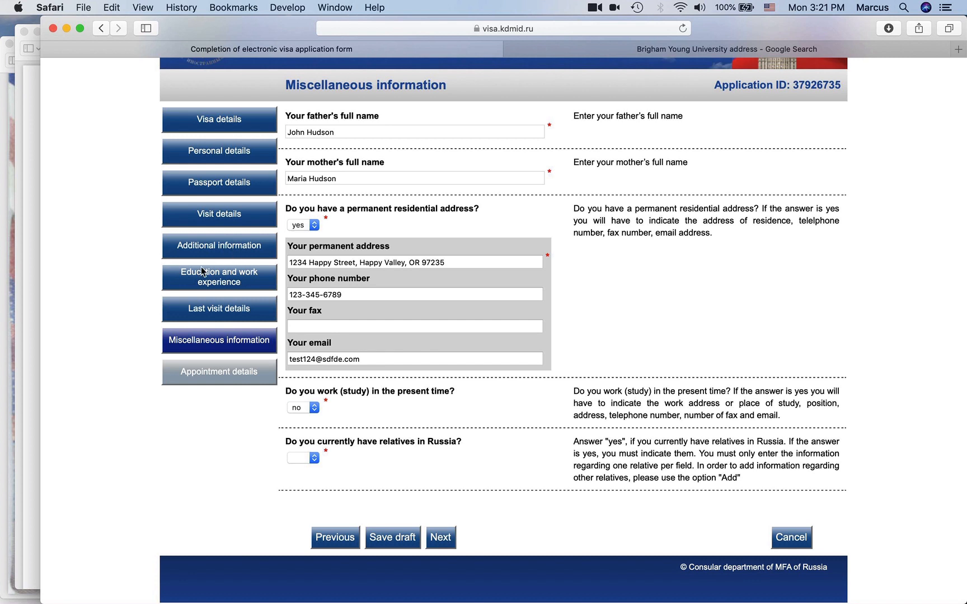
pyautogui.scroll(-2, 237, 279)
pyautogui.scroll(-2, 410, 324)
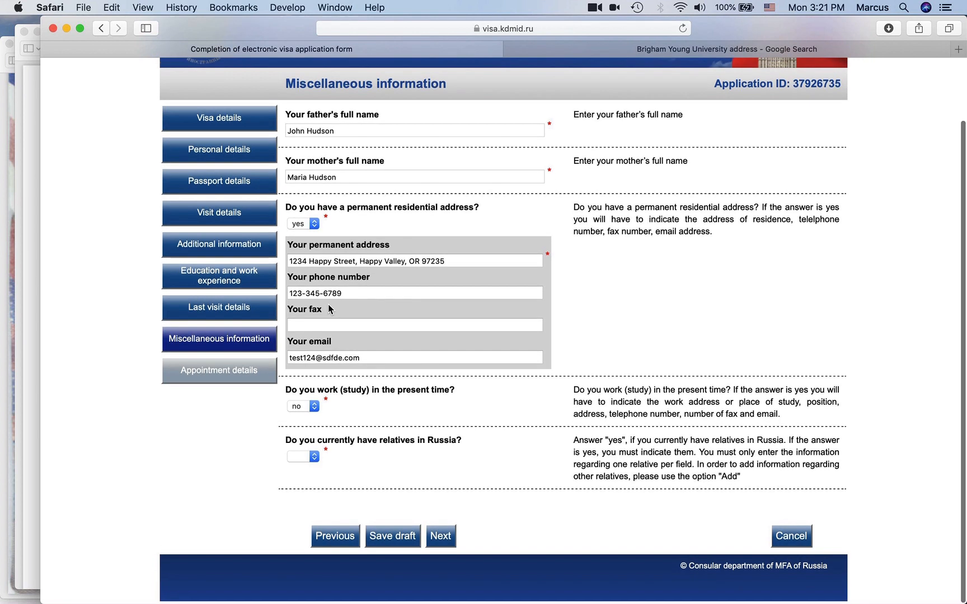
pyautogui.scroll(-1, 380, 370)
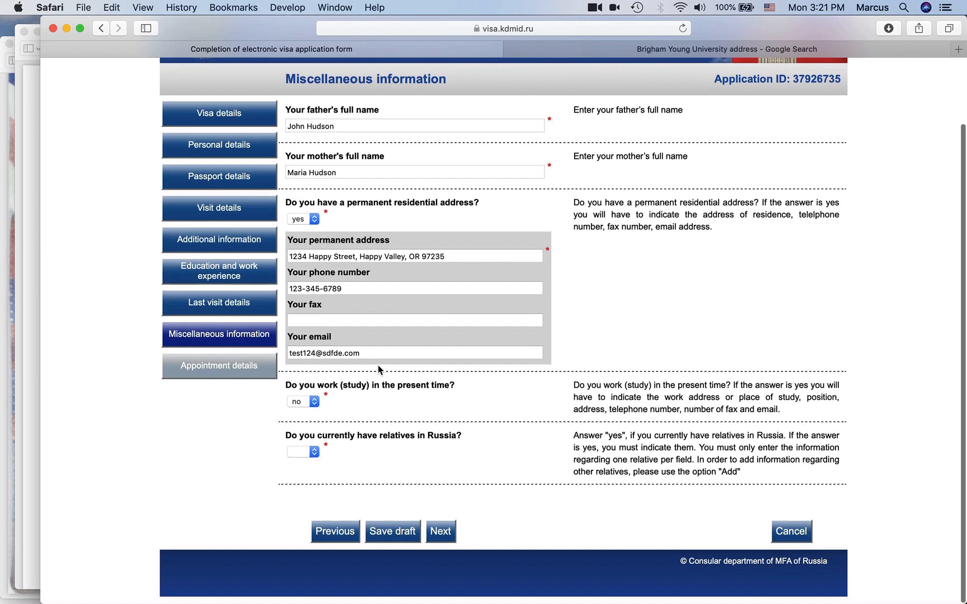
# - Set the relatives-in-Russia answer to yes, then change it back to no
pyautogui.click(306, 459)
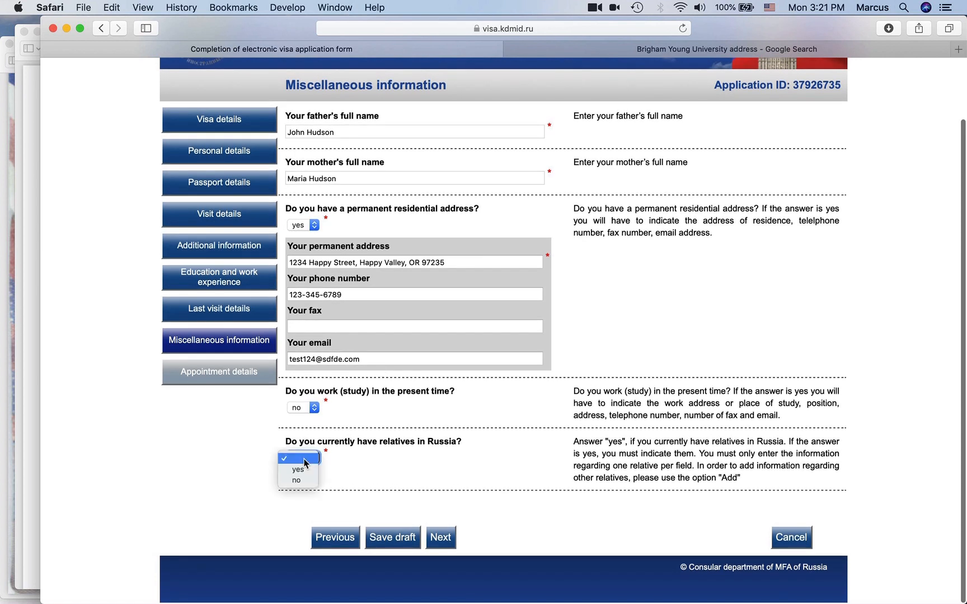
pyautogui.click(306, 473)
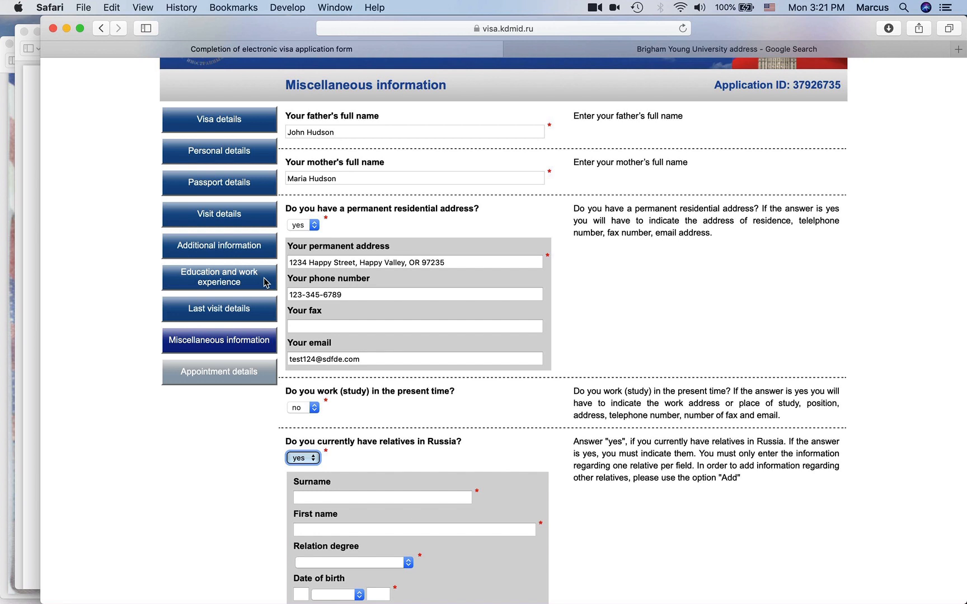
pyautogui.scroll(-5, 286, 279)
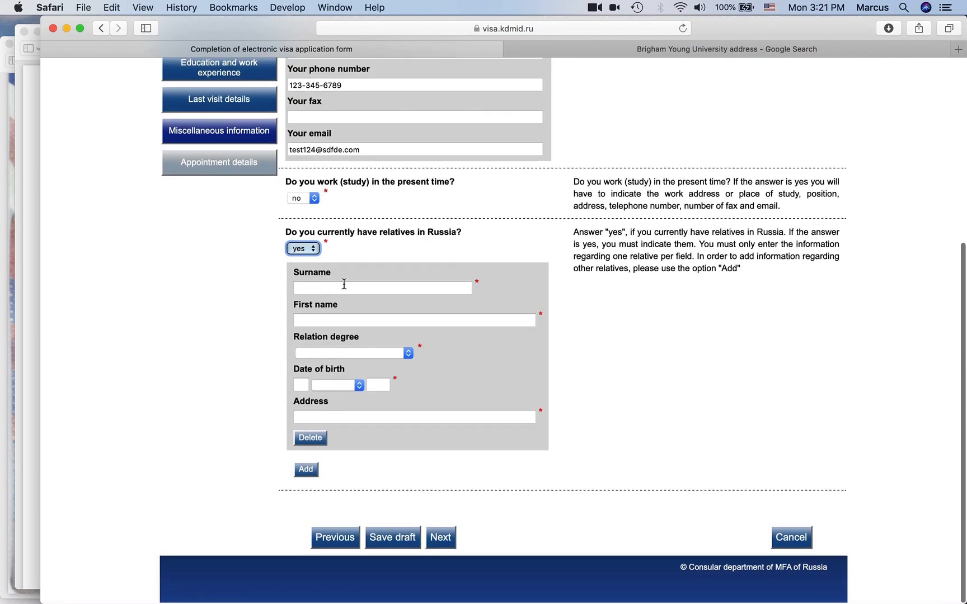
pyautogui.click(315, 248)
pyautogui.click(307, 261)
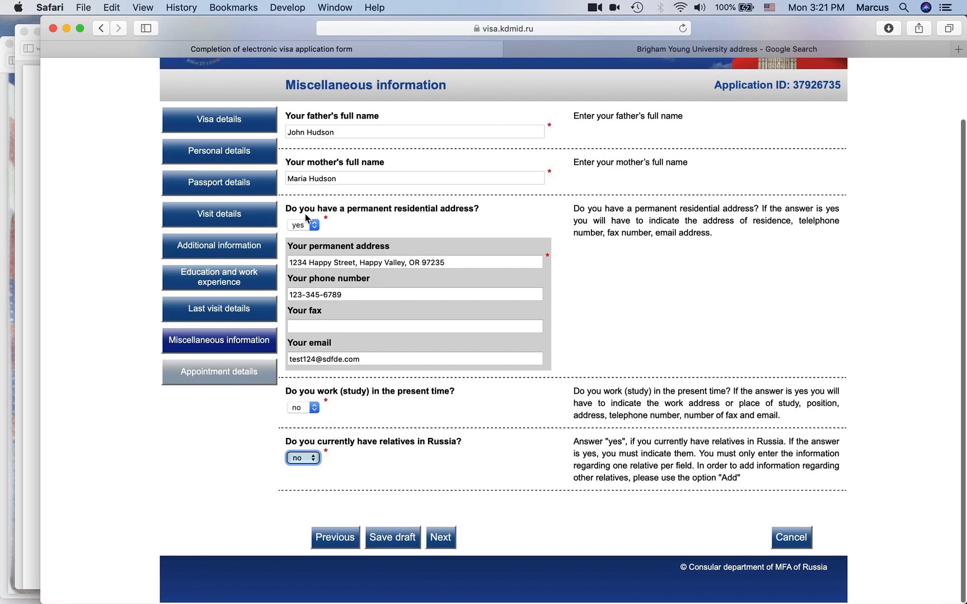
pyautogui.click(307, 408)
pyautogui.click(306, 402)
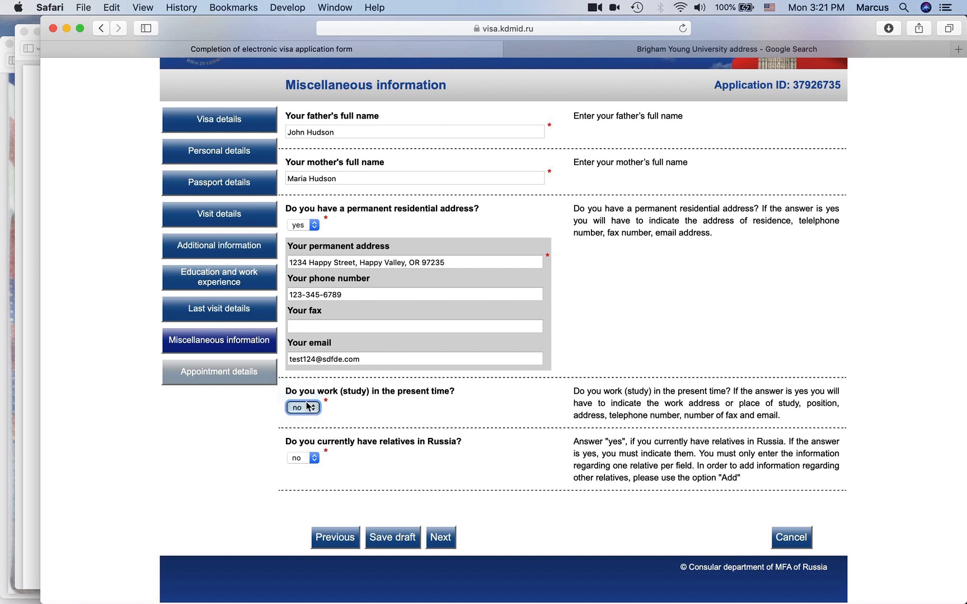
pyautogui.press('Tab')
pyautogui.write('Stay at home mome')
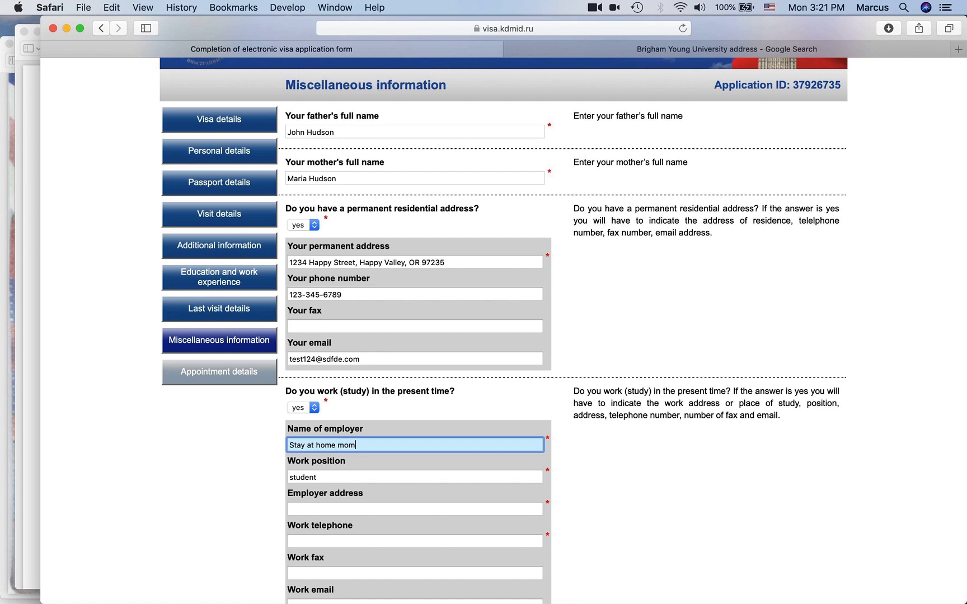
pyautogui.click(259, 473)
pyautogui.scroll(-5, 295, 208)
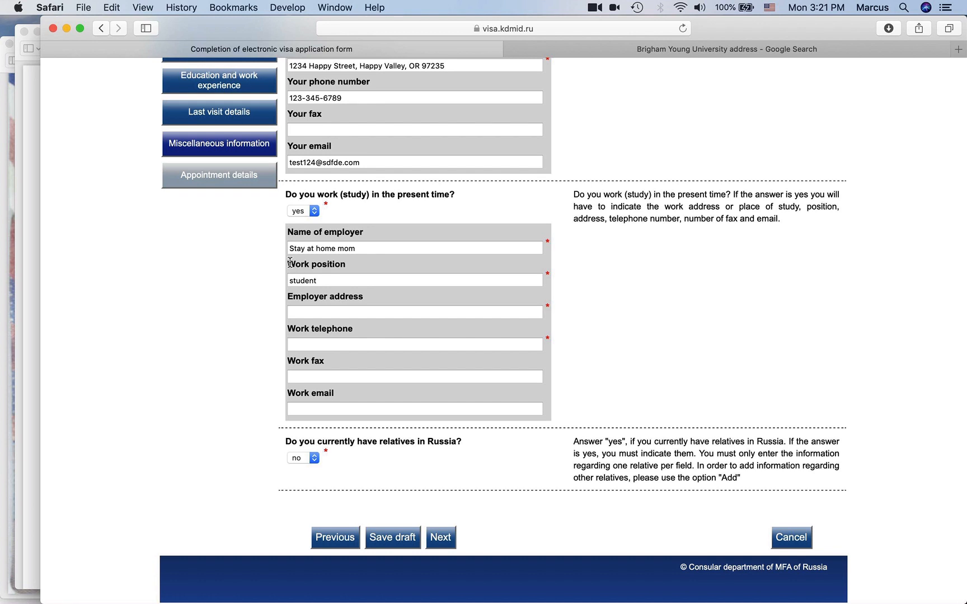
pyautogui.click(305, 212)
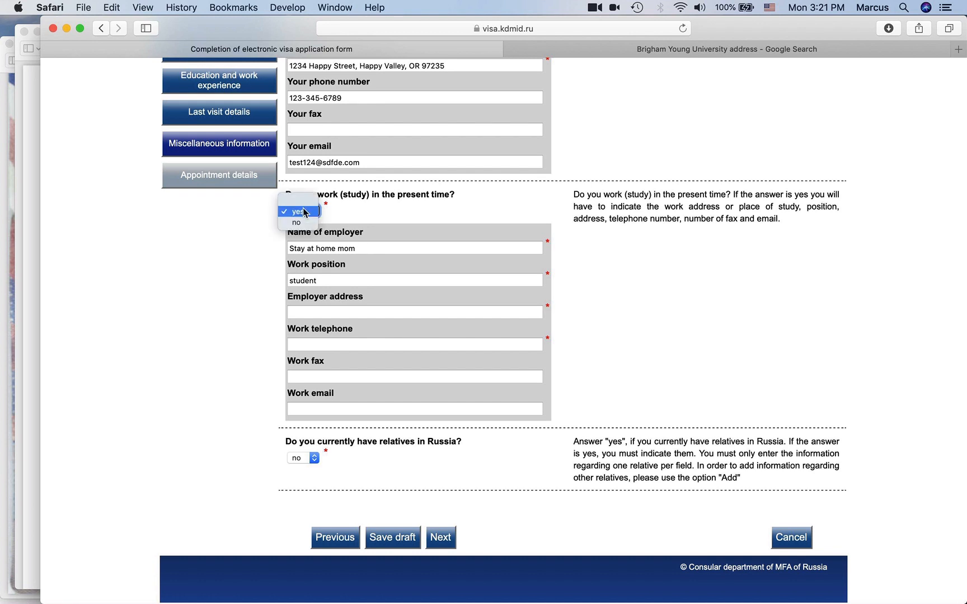
pyautogui.click(305, 223)
pyautogui.click(346, 414)
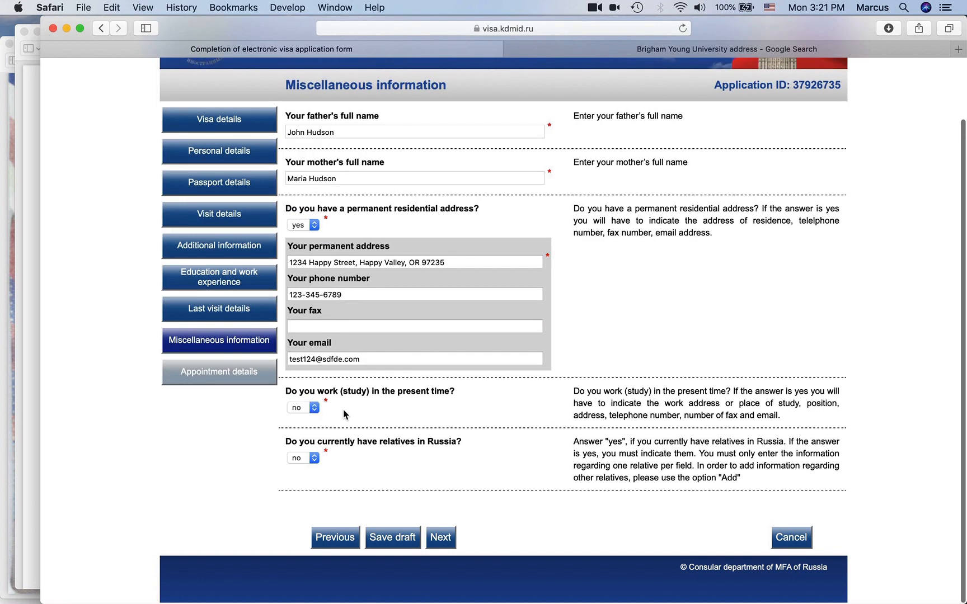
# - Try a relative in Russia with relation BROTHER, then set the relatives answer back to no
pyautogui.scroll(-1, 273, 448)
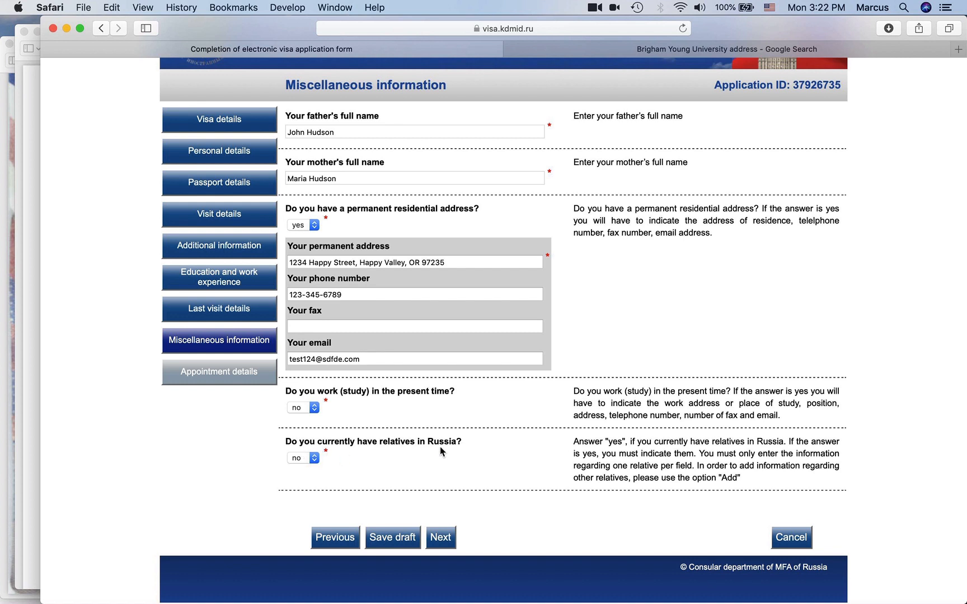
pyautogui.click(304, 463)
pyautogui.click(297, 448)
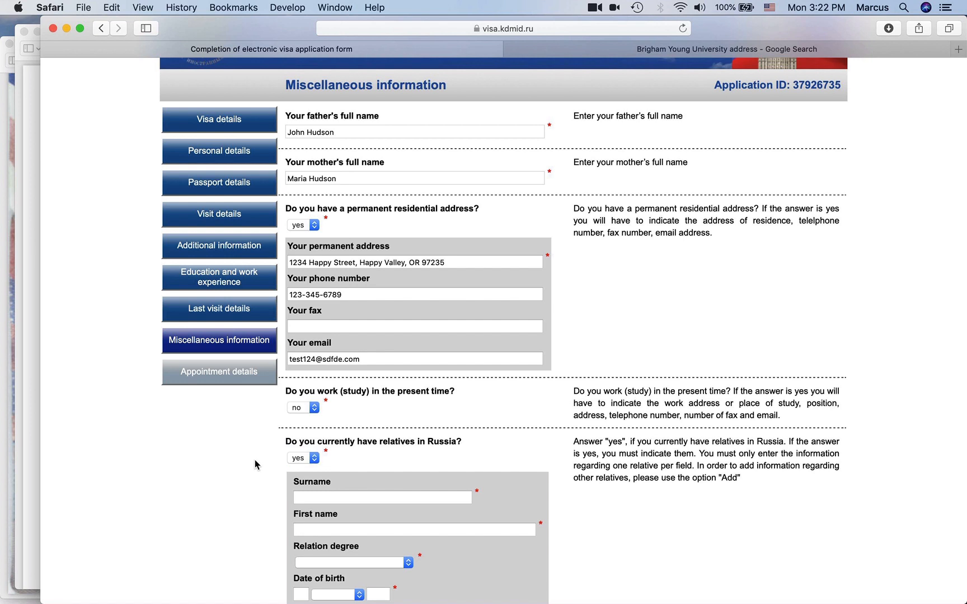
pyautogui.scroll(-5, 255, 463)
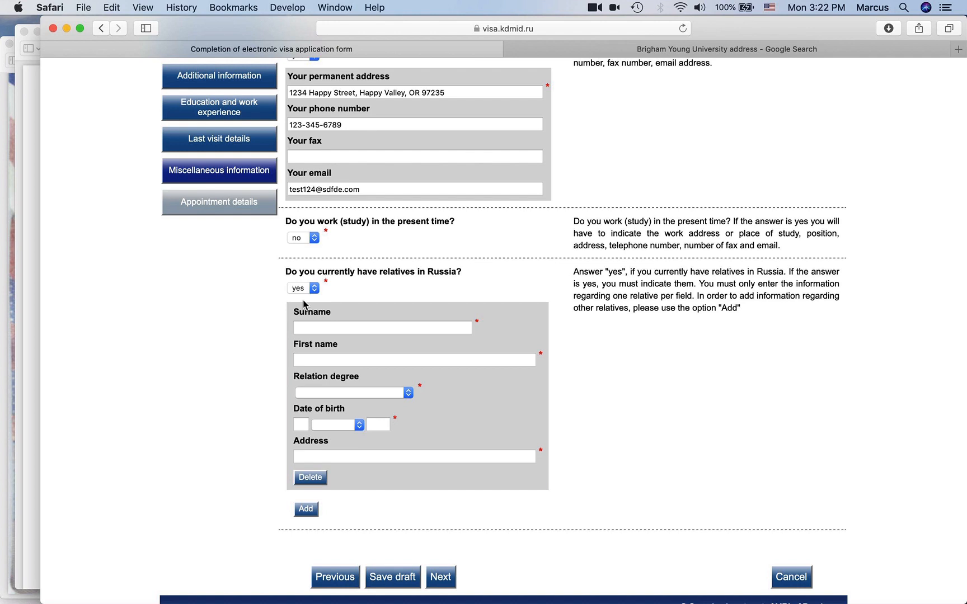
pyautogui.click(356, 328)
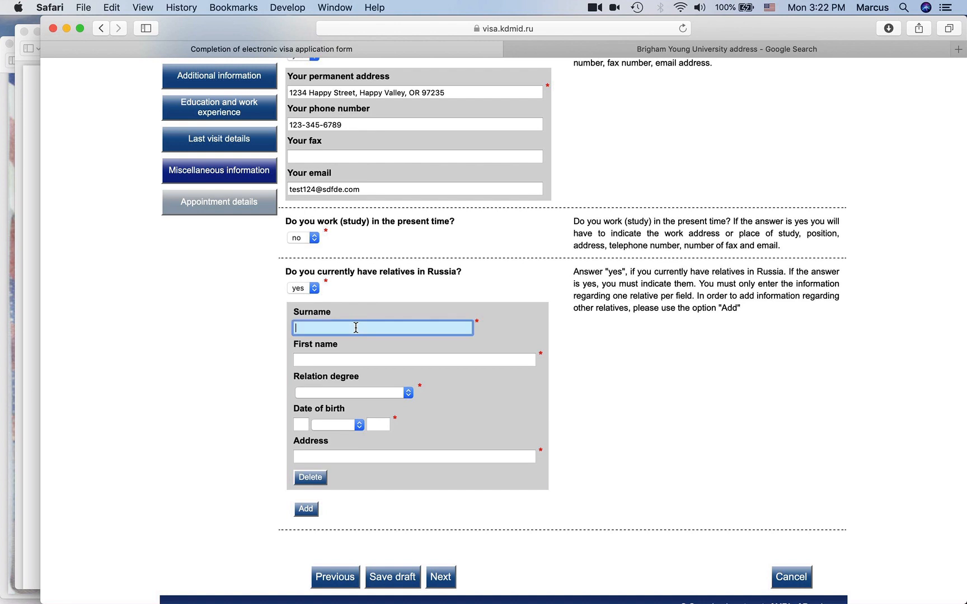
pyautogui.click(312, 393)
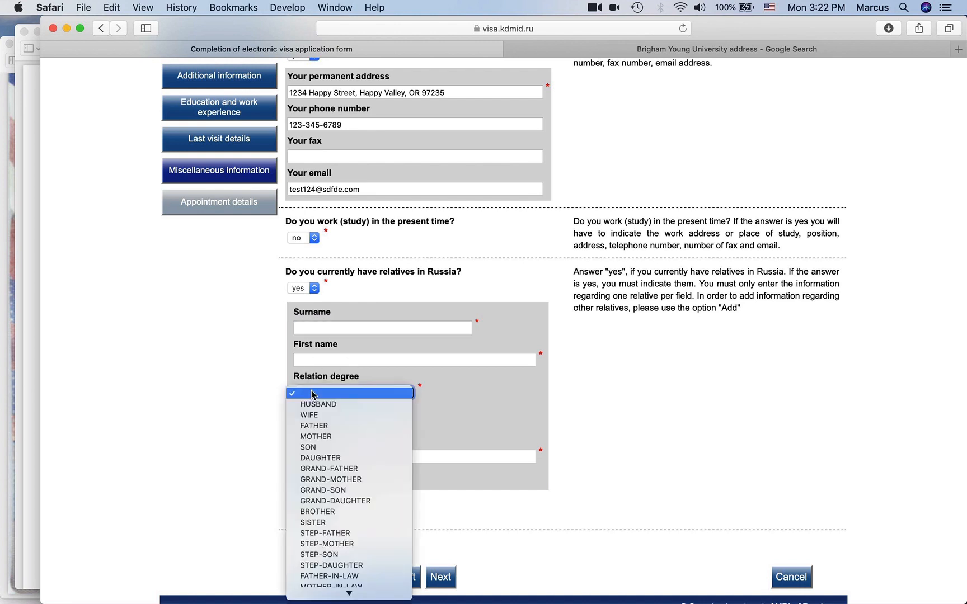
pyautogui.scroll(-4, 329, 448)
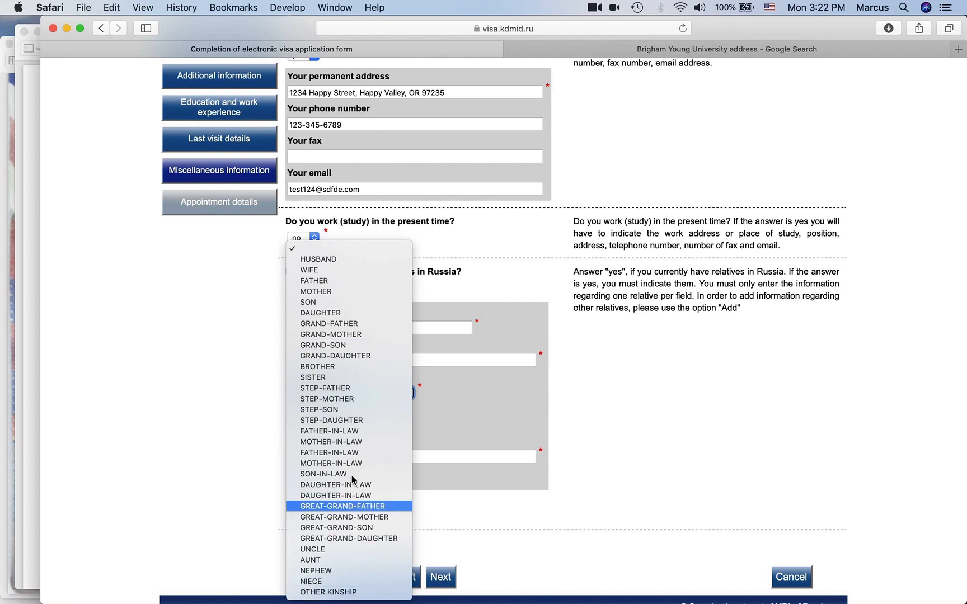
pyautogui.click(335, 367)
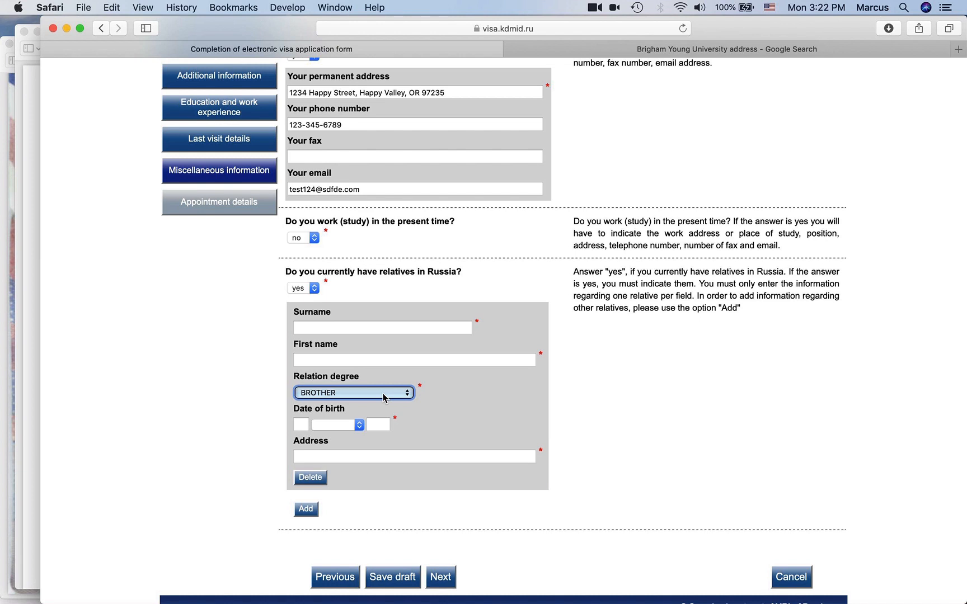
pyautogui.click(384, 397)
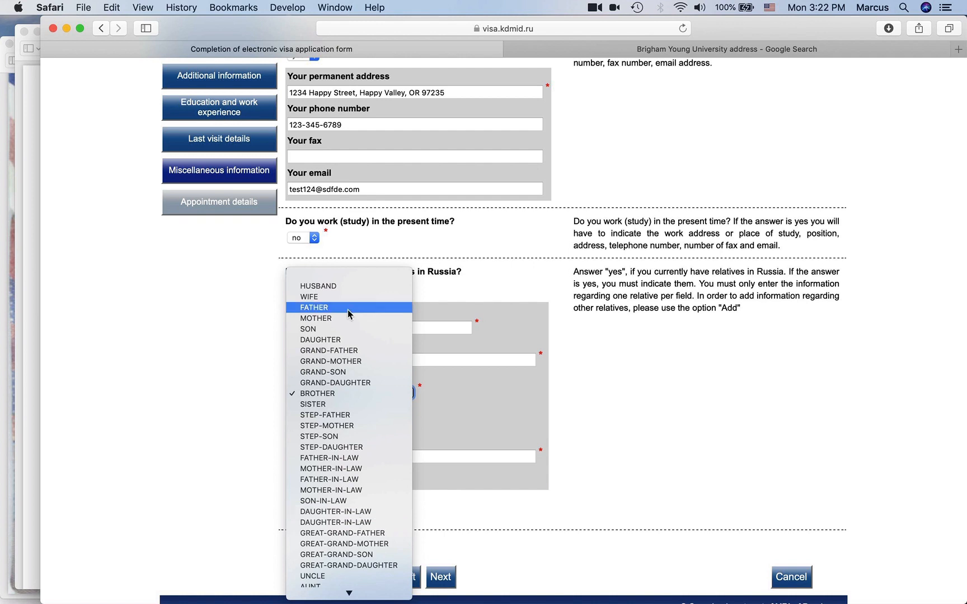
pyautogui.click(334, 394)
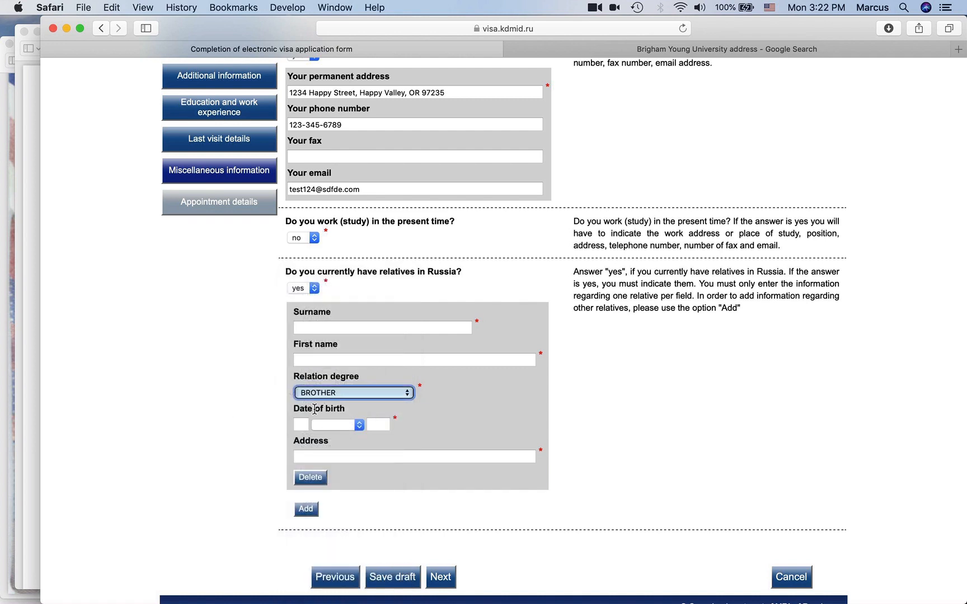
pyautogui.click(313, 289)
pyautogui.click(296, 300)
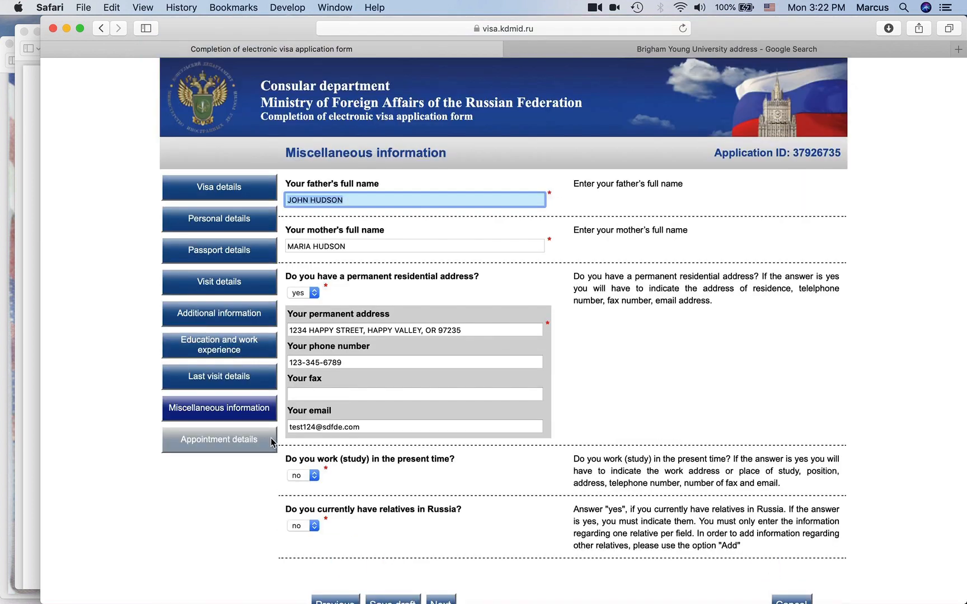
# - Save the Miscellaneous information as a draft and continue to Appointment details
pyautogui.scroll(-3, 380, 447)
pyautogui.click(226, 482)
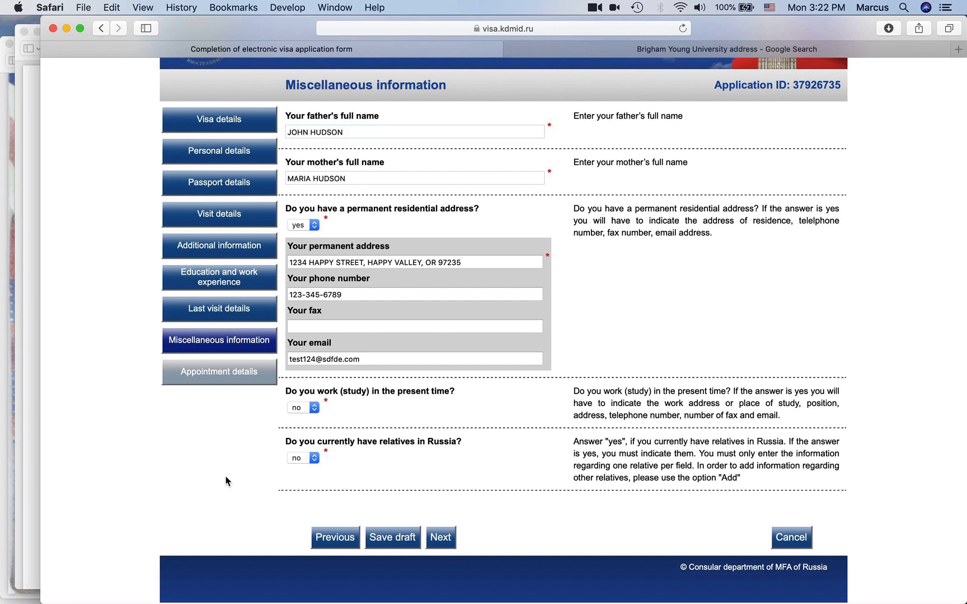
pyautogui.click(393, 537)
pyautogui.scroll(-3, 509, 471)
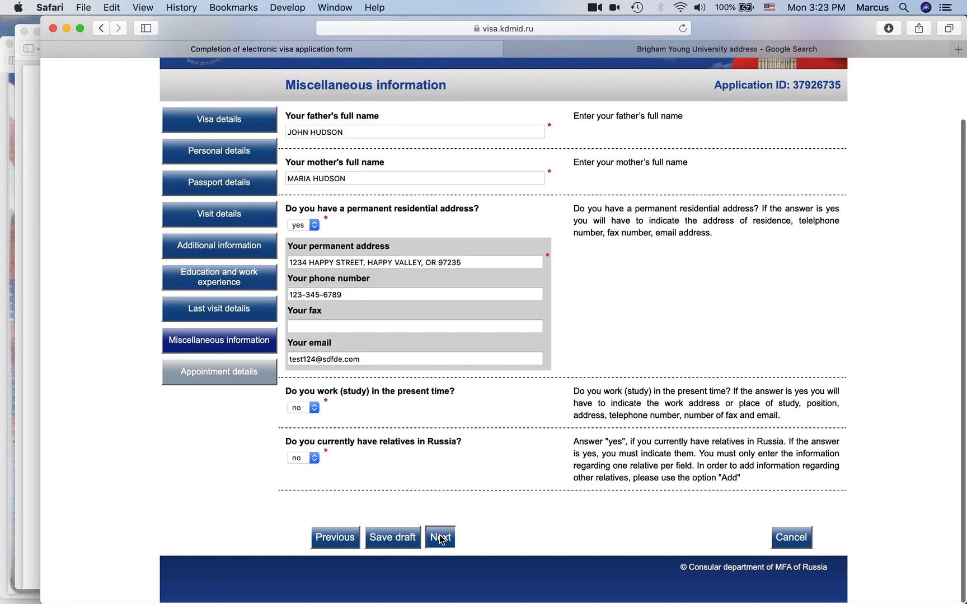
pyautogui.click(439, 536)
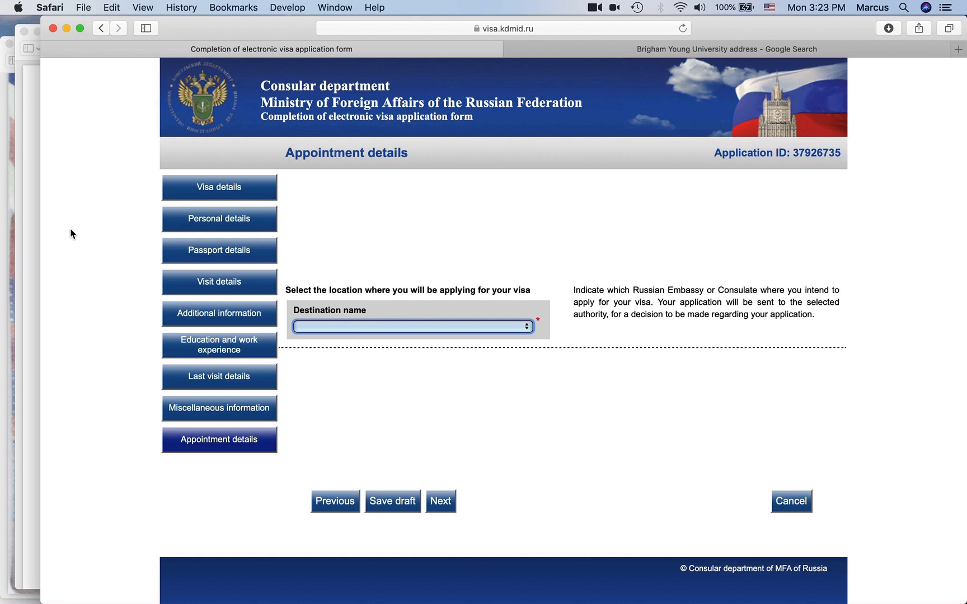
# - Choose Russian Visa Centre (Houston) as the destination, save, and continue to the summary
pyautogui.click(415, 327)
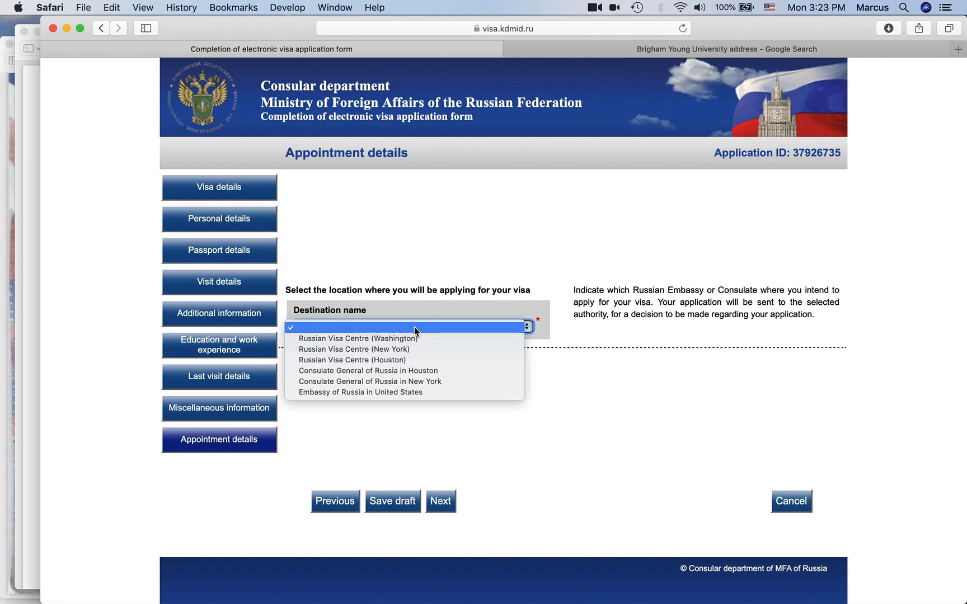
pyautogui.click(395, 361)
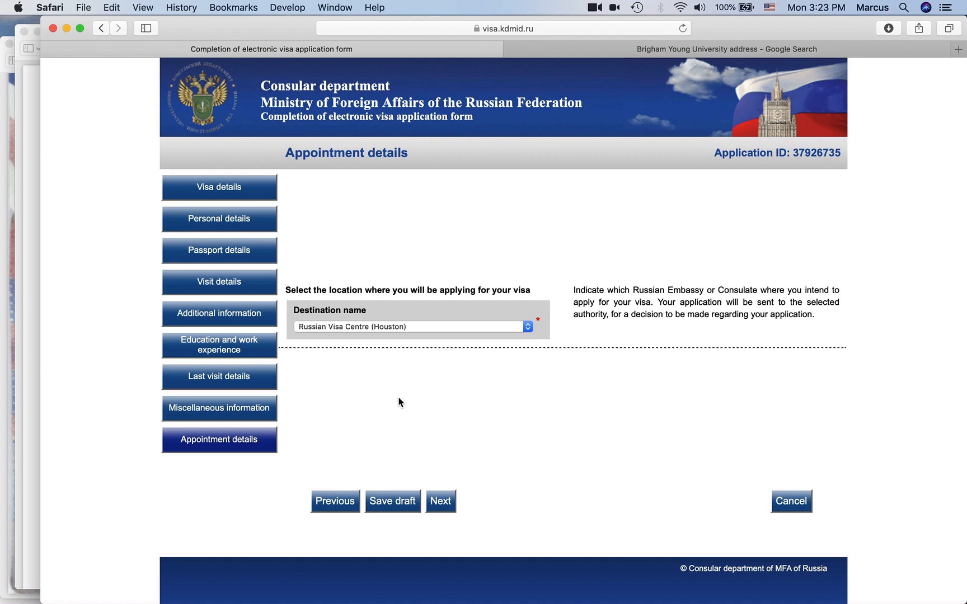
pyautogui.click(399, 502)
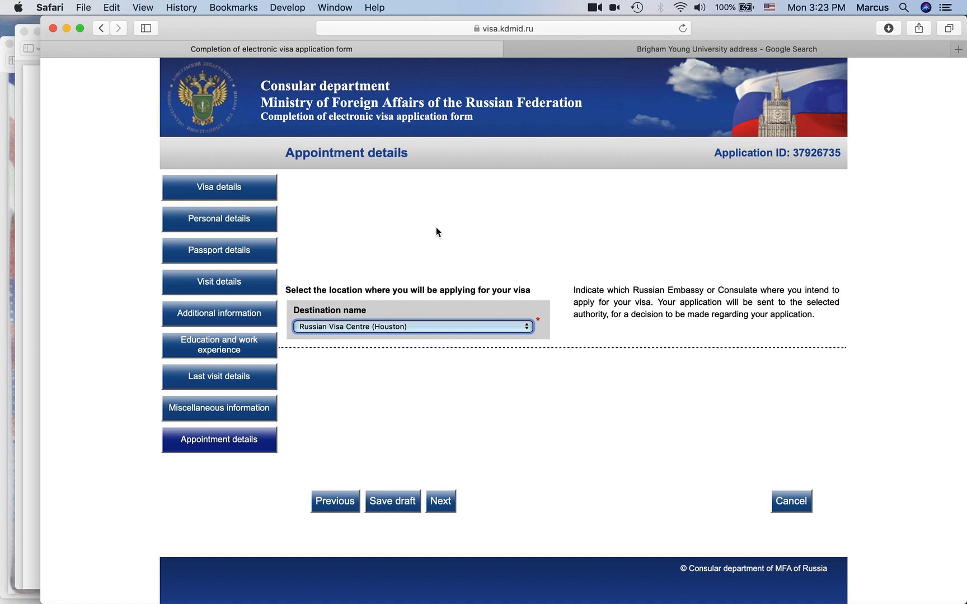
pyautogui.click(323, 330)
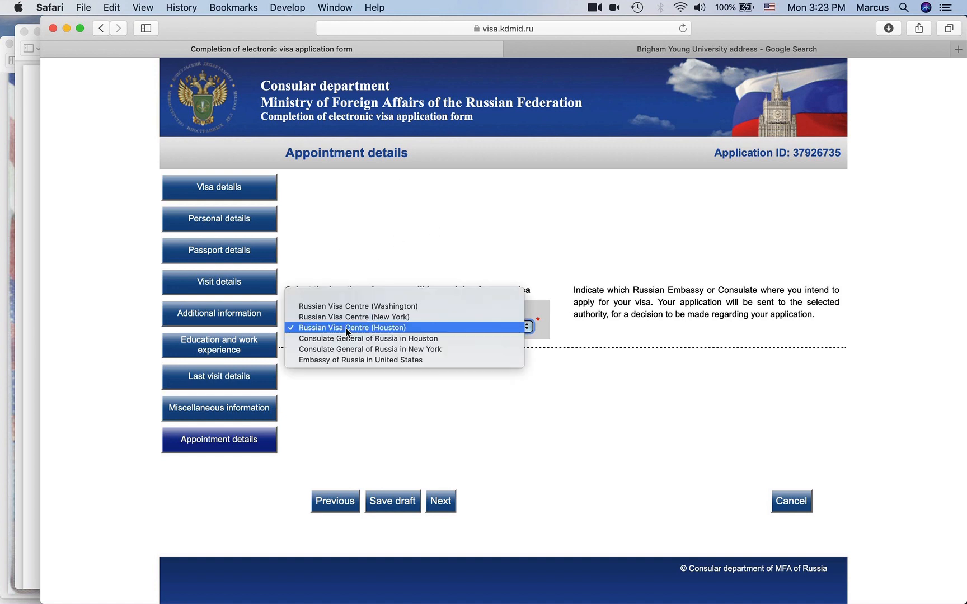
pyautogui.click(400, 329)
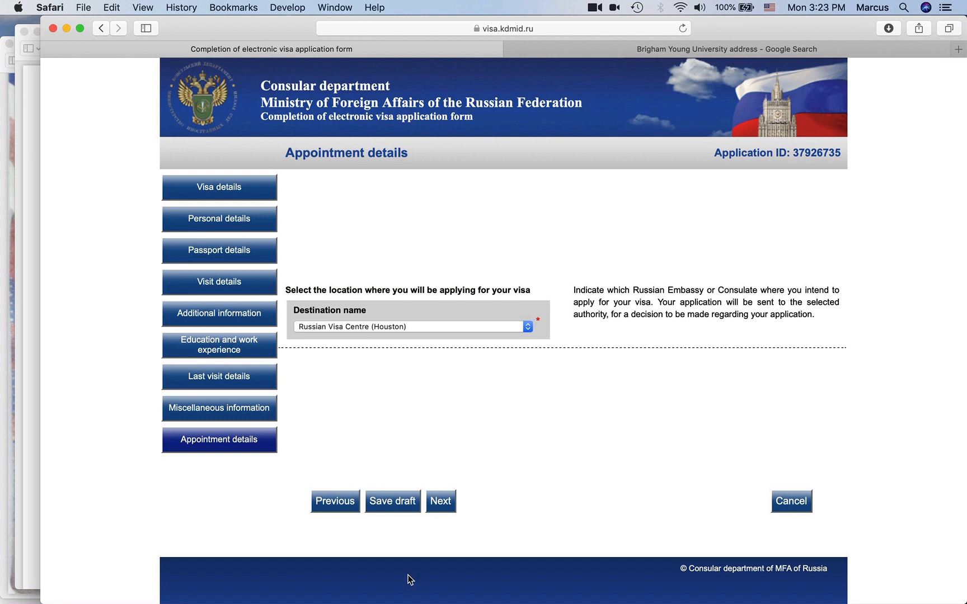
pyautogui.click(440, 501)
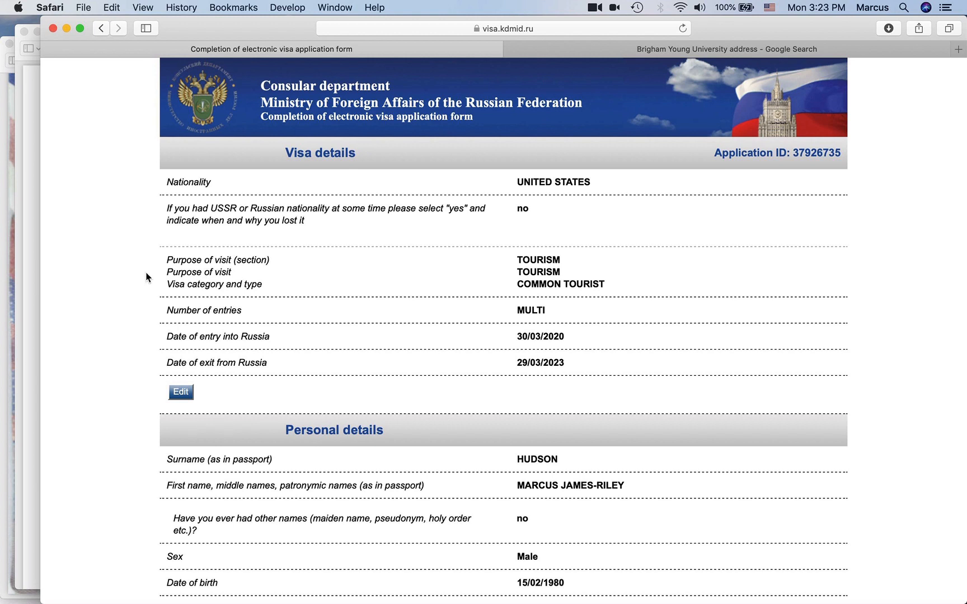
# - Check the hyphenated first names and passport number 123456789 on the application summary
pyautogui.scroll(-5, 147, 277)
pyautogui.scroll(-5, 147, 277)
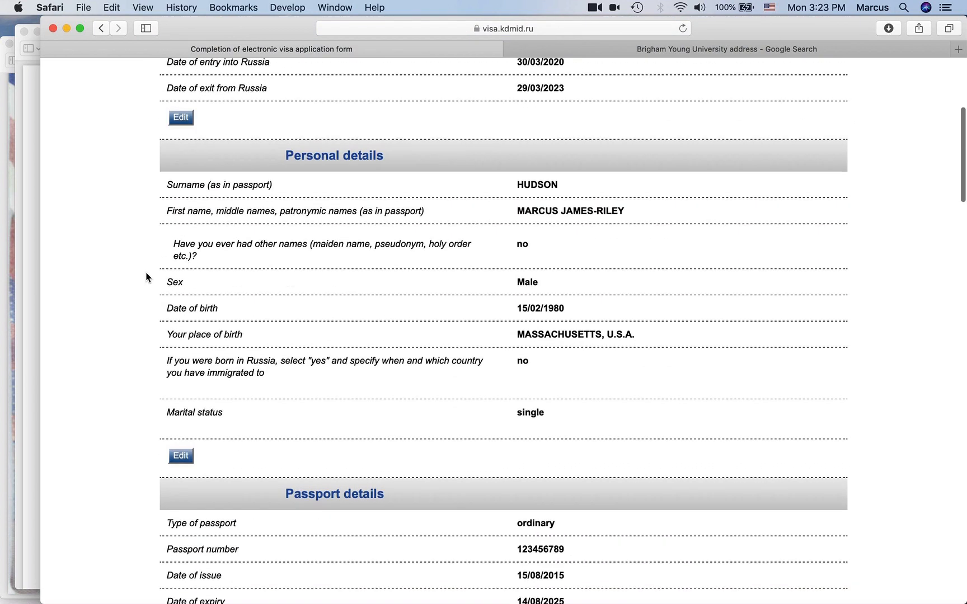
pyautogui.scroll(-4, 147, 277)
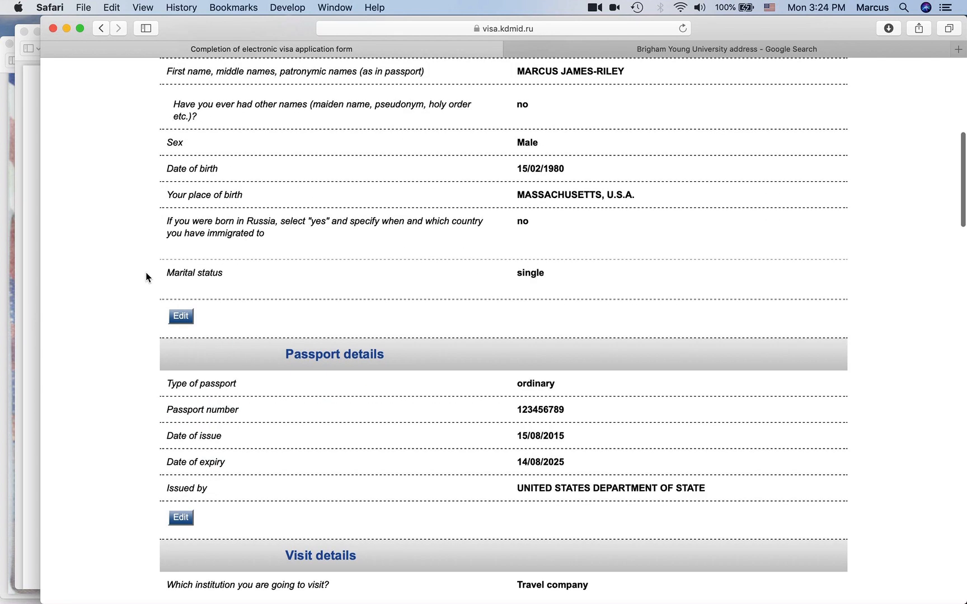
pyautogui.scroll(-7, 147, 278)
pyautogui.scroll(-8, 147, 277)
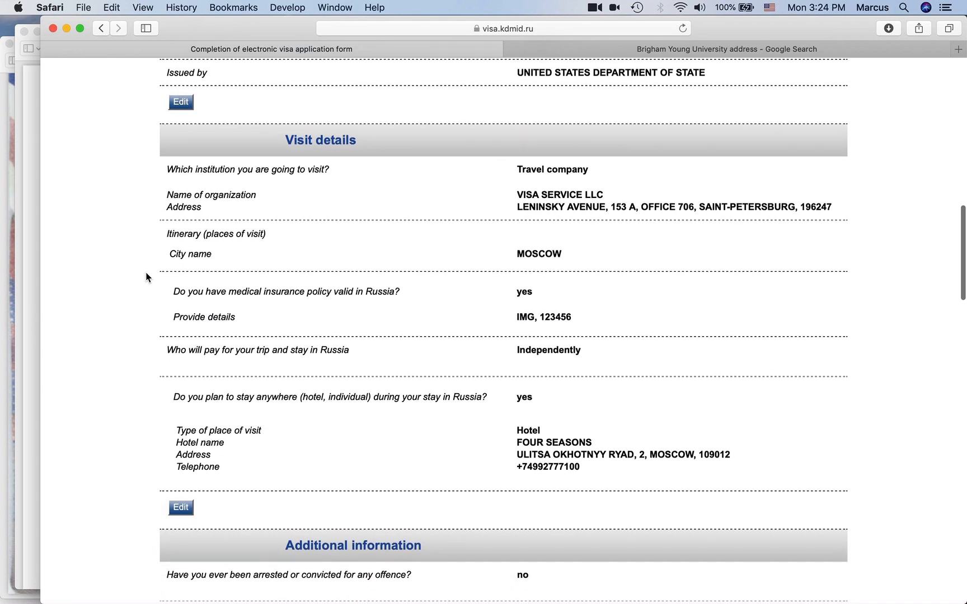
pyautogui.scroll(18, 147, 278)
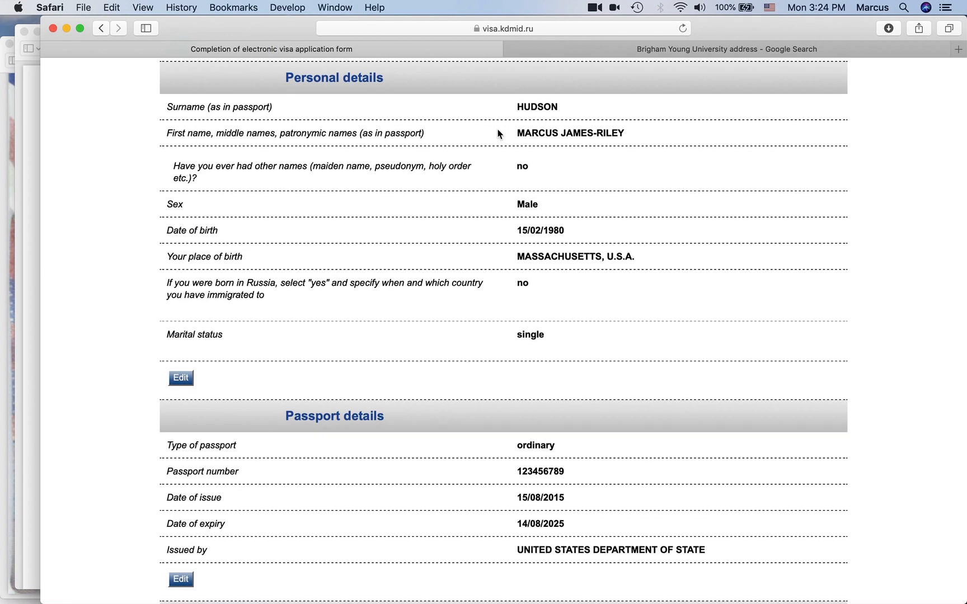
pyautogui.moveTo(597, 136); pyautogui.dragTo(592, 136)
pyautogui.scroll(-5, 538, 315)
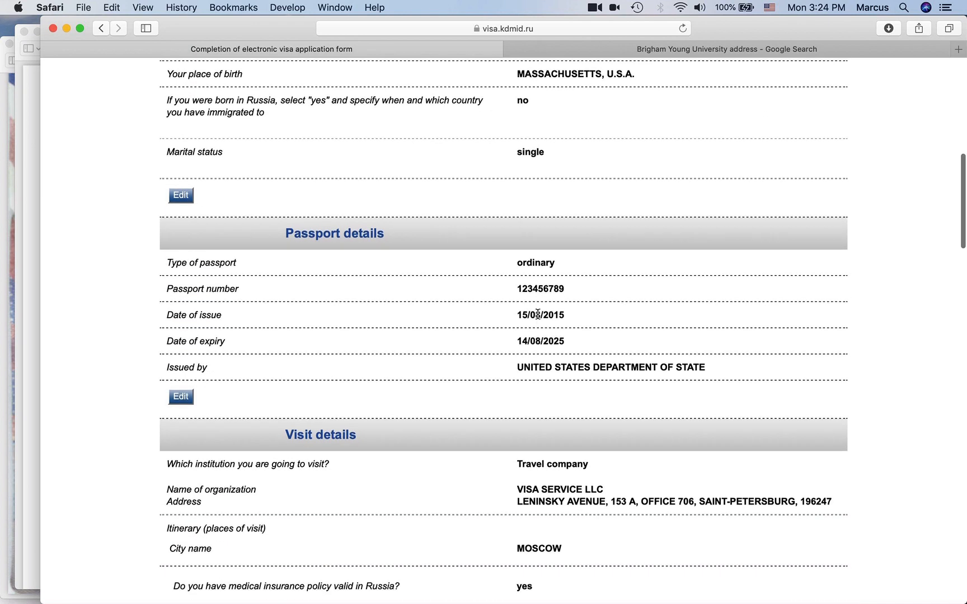
pyautogui.scroll(-4, 538, 314)
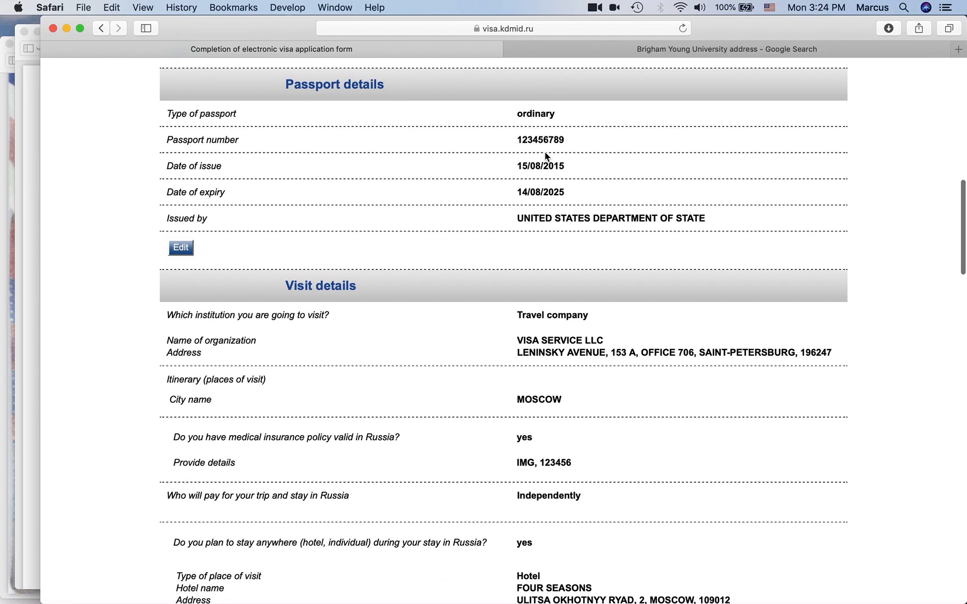
pyautogui.doubleClick(543, 131)
pyautogui.click(506, 202)
pyautogui.scroll(-6, 506, 202)
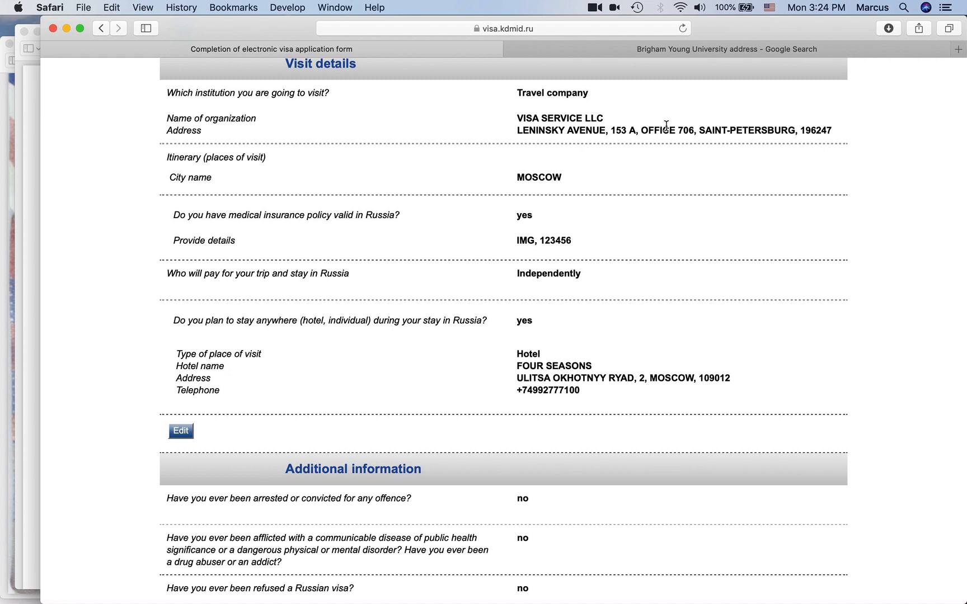
# - Check the organization name and address and the hotel details, continuing down to education
pyautogui.moveTo(526, 93); pyautogui.dragTo(598, 137)
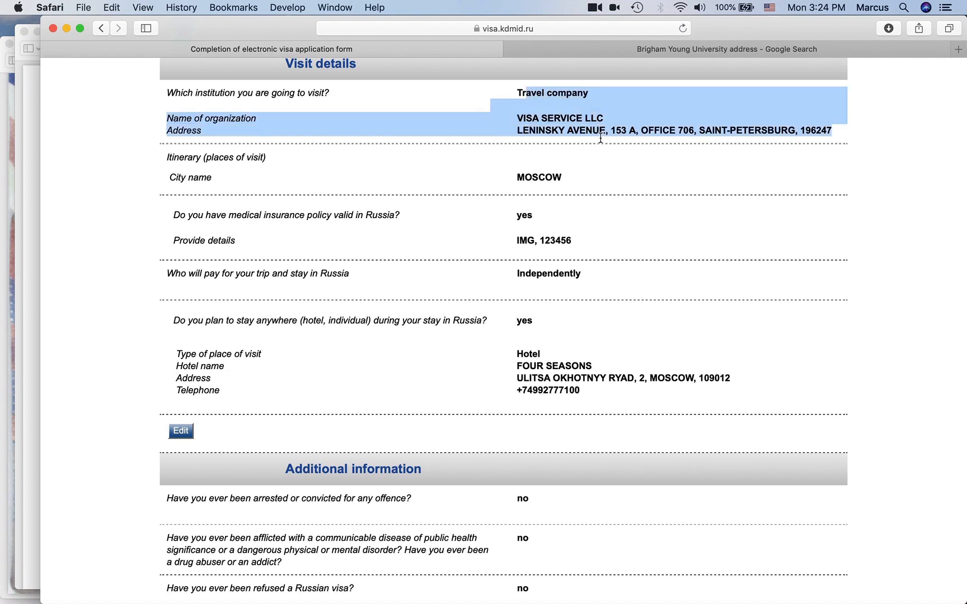
pyautogui.click(570, 192)
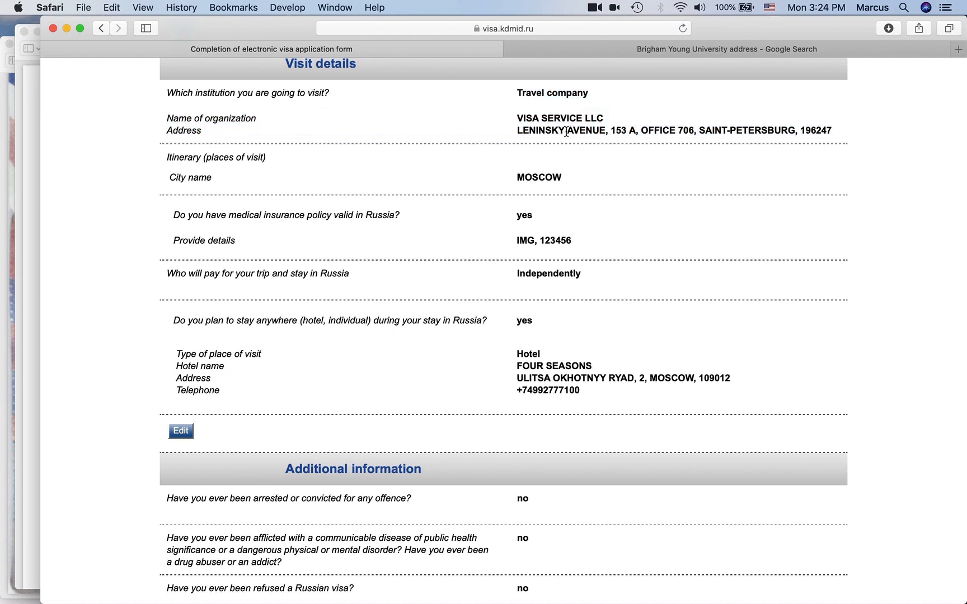
pyautogui.scroll(-2, 520, 272)
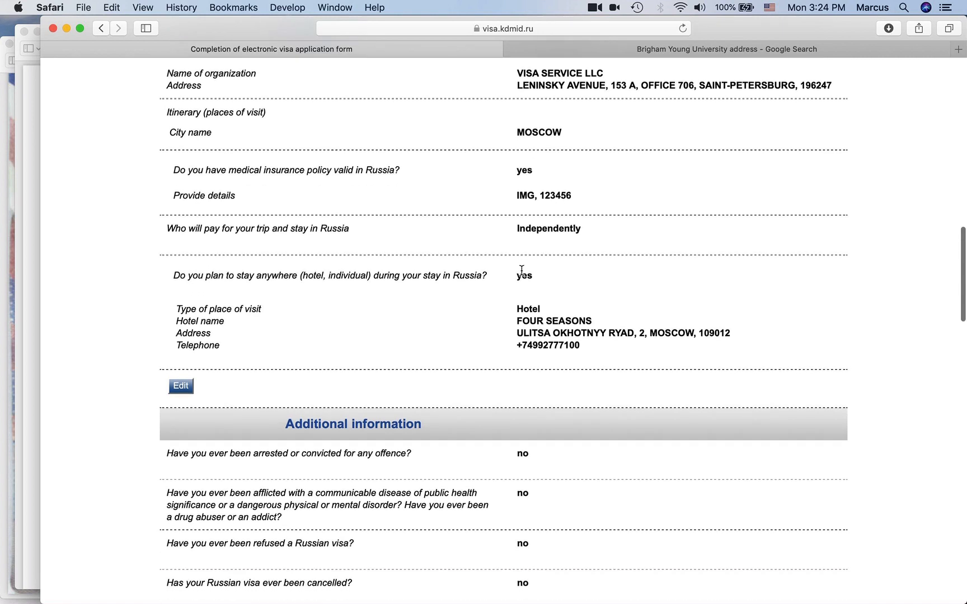
pyautogui.moveTo(516, 276); pyautogui.dragTo(614, 357)
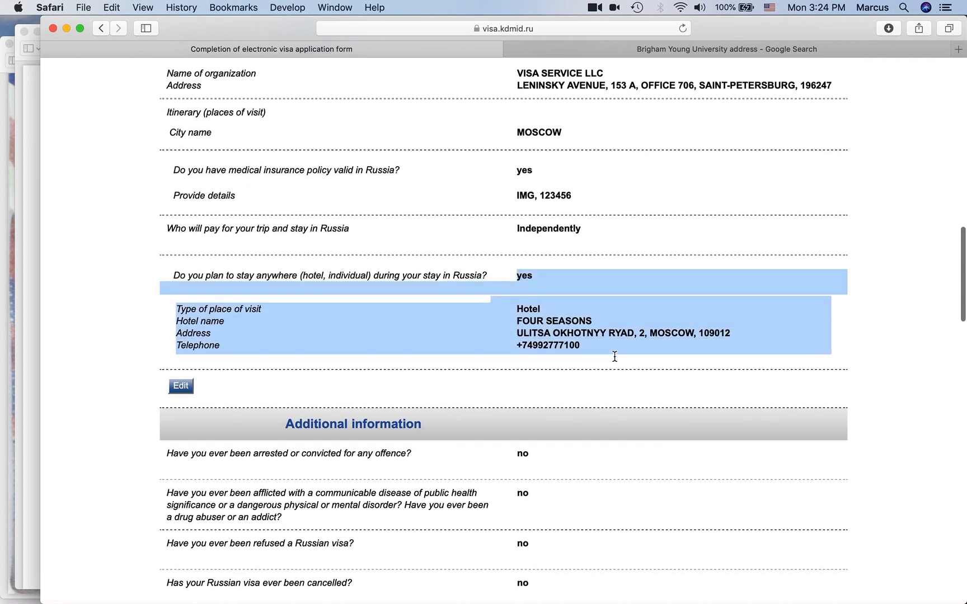
pyautogui.click(615, 356)
pyautogui.scroll(-20, 404, 292)
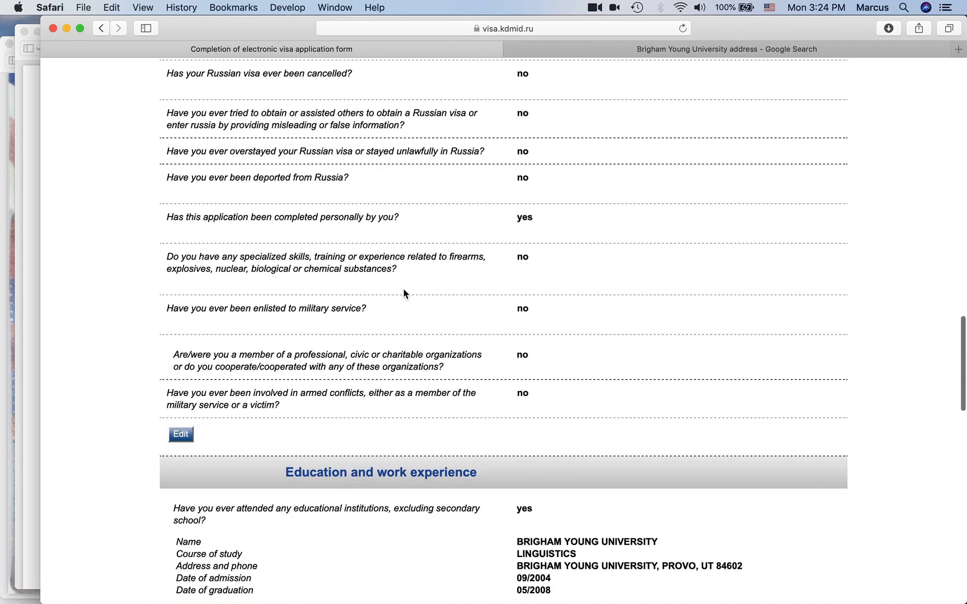
pyautogui.click(7, 54)
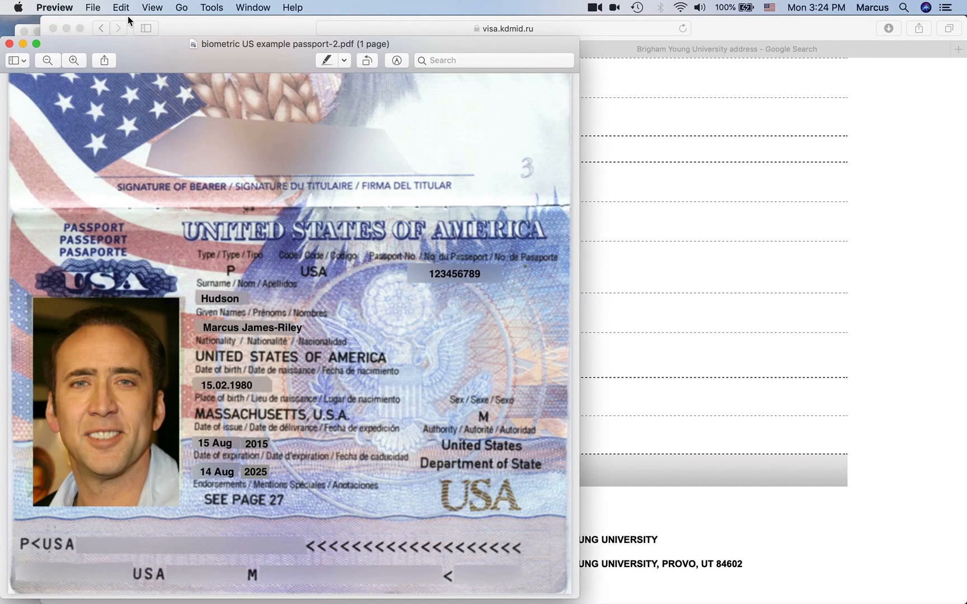
# - Compare the invitation letter's 28.04.2020 exit date and voucher validity end date, then return to Safari
pyautogui.click(189, 26)
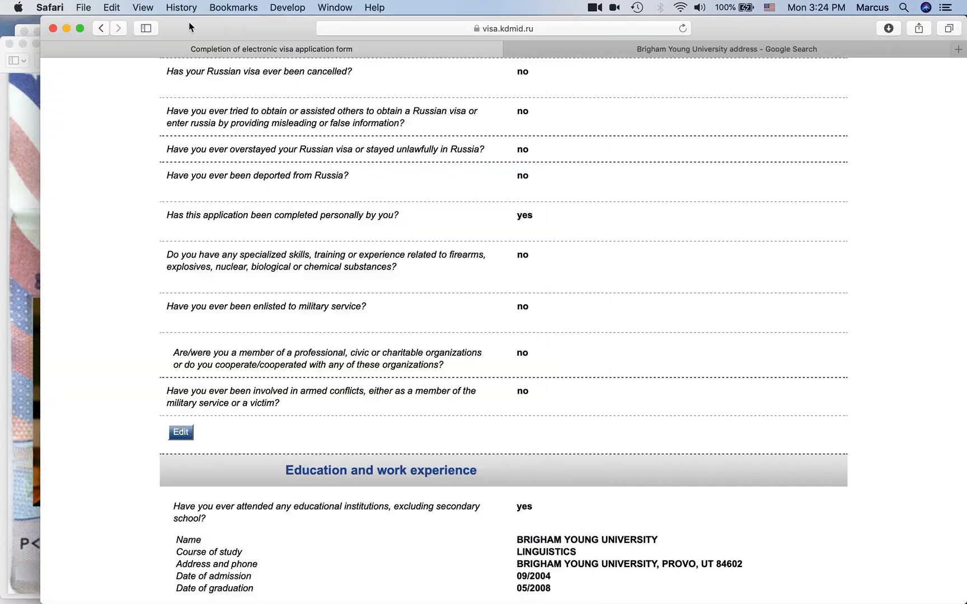
pyautogui.click(27, 29)
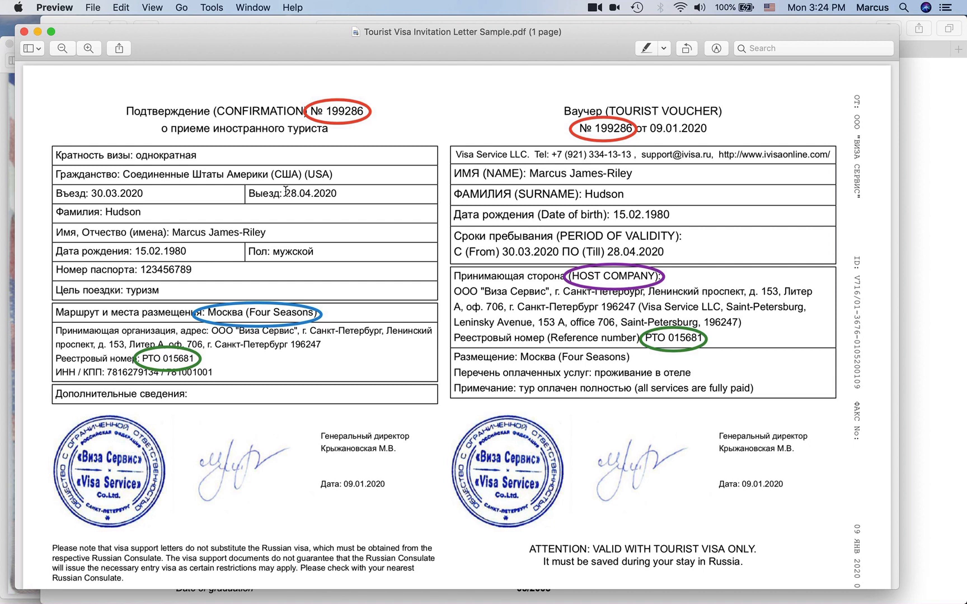
pyautogui.moveTo(286, 192); pyautogui.dragTo(348, 194)
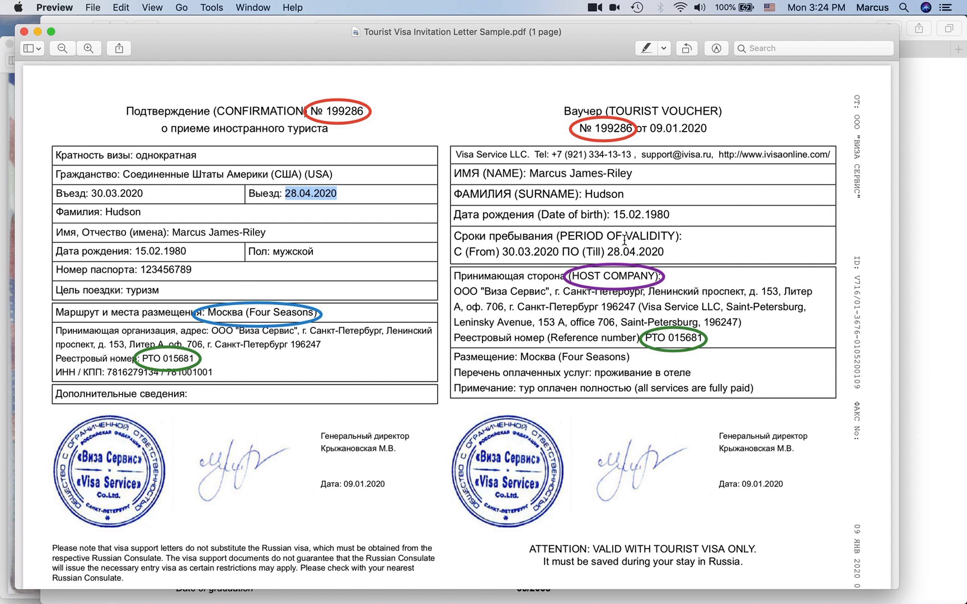
pyautogui.moveTo(607, 251); pyautogui.dragTo(666, 250)
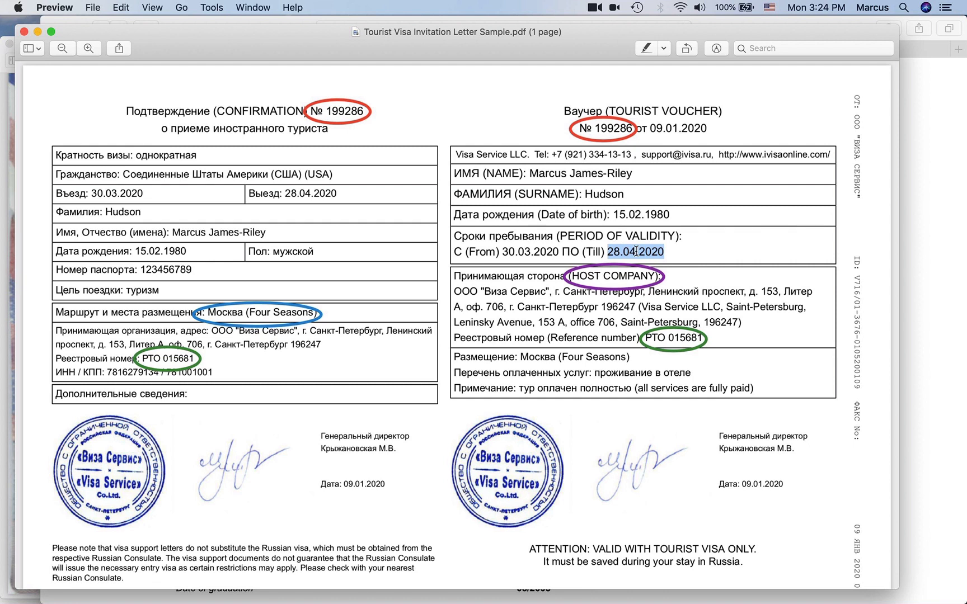
pyautogui.press('super+Tab')
pyautogui.scroll(15, 384, 246)
pyautogui.scroll(-5, 475, 371)
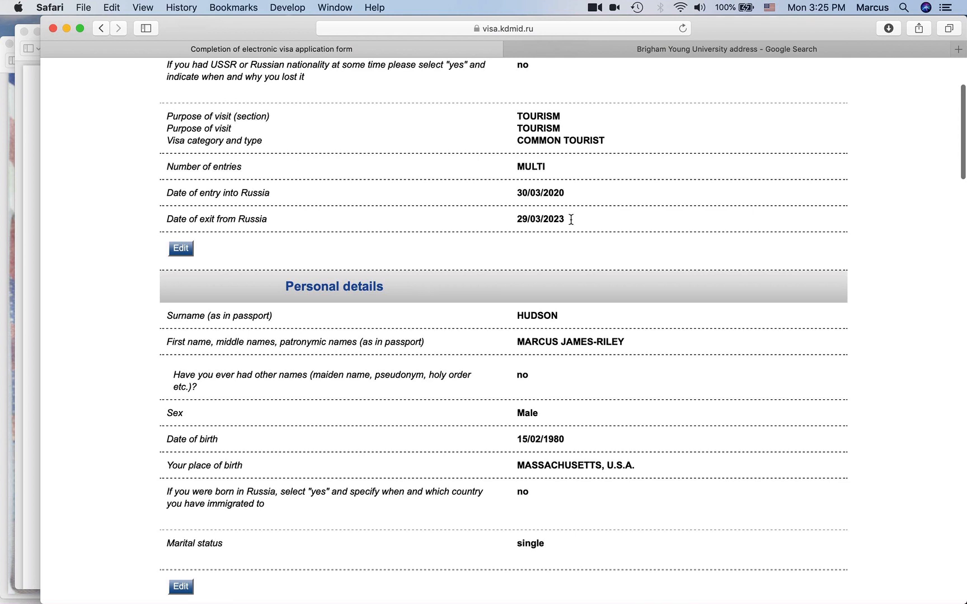
# - Compare the summary's 30/03/2020 entry and 29/03/2023 exit dates, then scroll to the Houston appointment details
pyautogui.moveTo(578, 222); pyautogui.dragTo(514, 217)
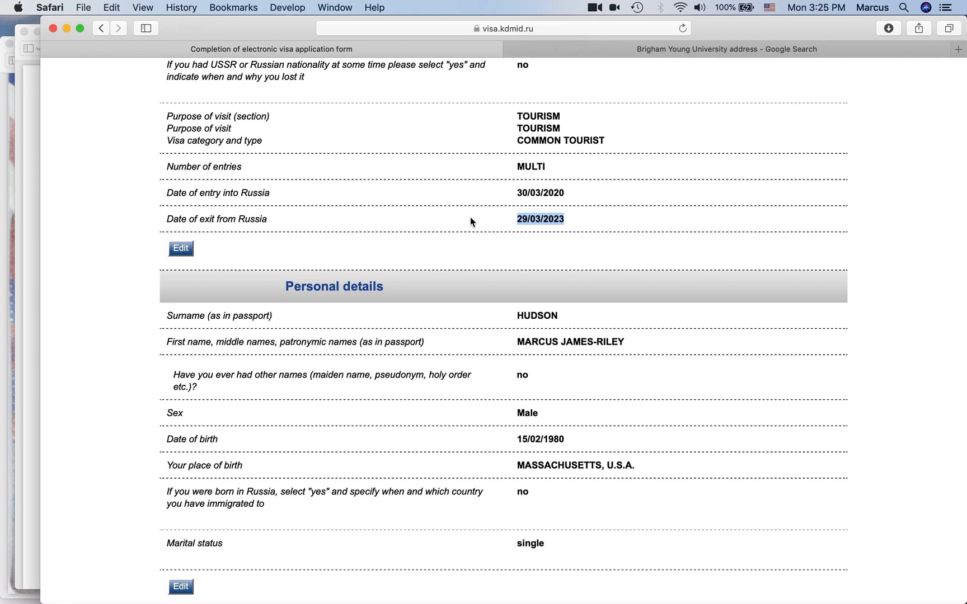
pyautogui.click(570, 215)
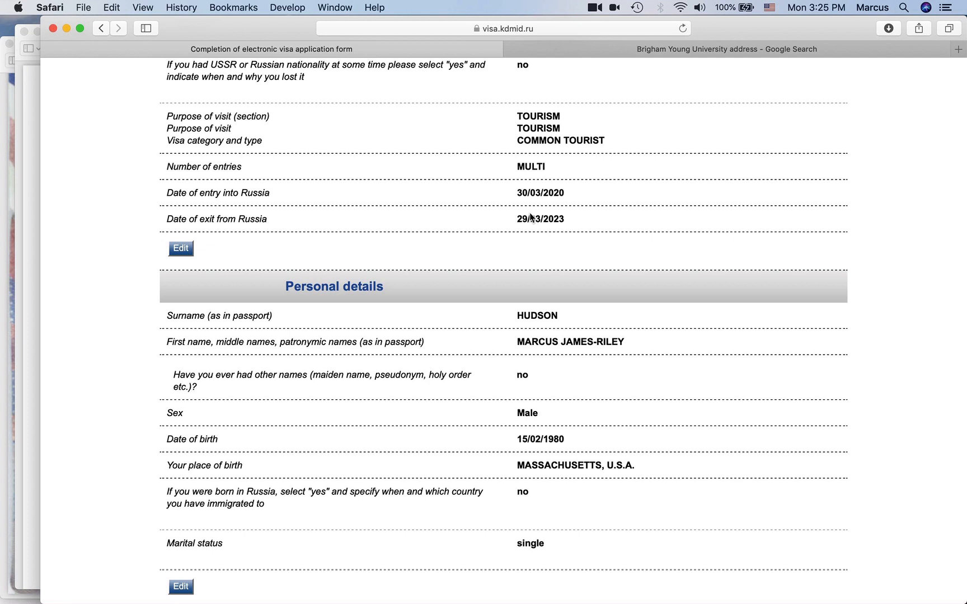
pyautogui.moveTo(519, 190); pyautogui.dragTo(566, 191)
pyautogui.moveTo(518, 219); pyautogui.dragTo(566, 220)
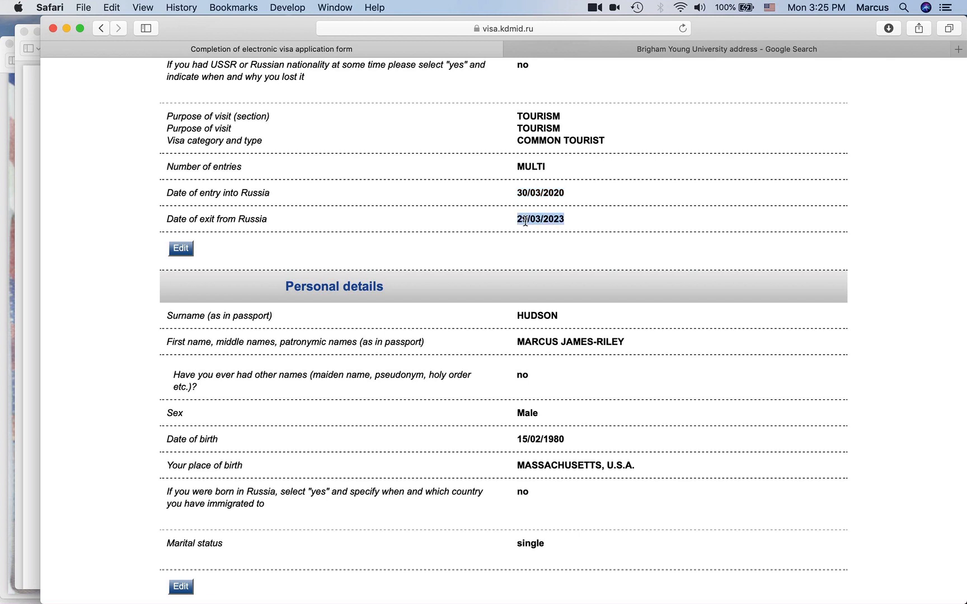
pyautogui.click(572, 219)
pyautogui.scroll(-15, 663, 244)
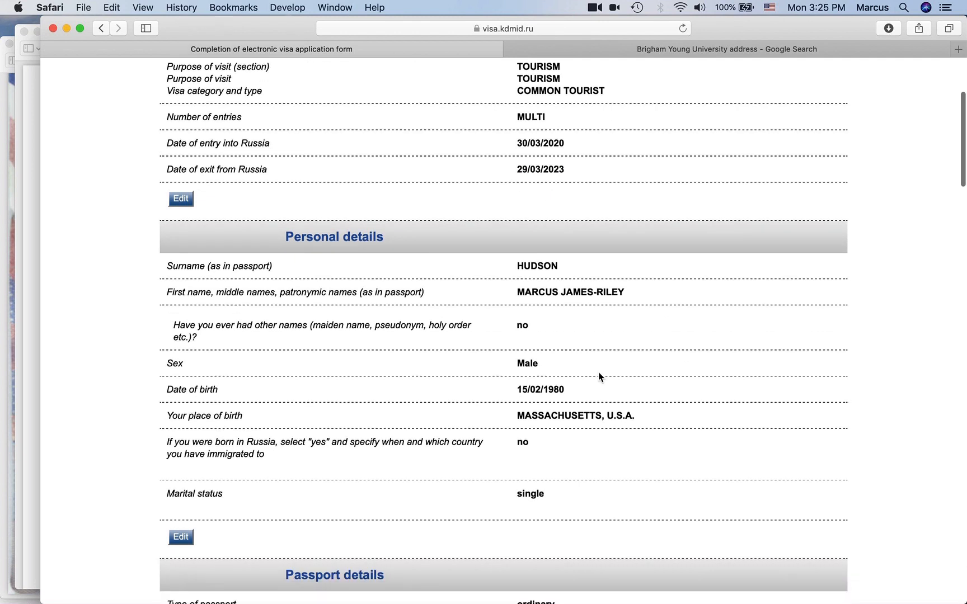
pyautogui.scroll(-10, 598, 377)
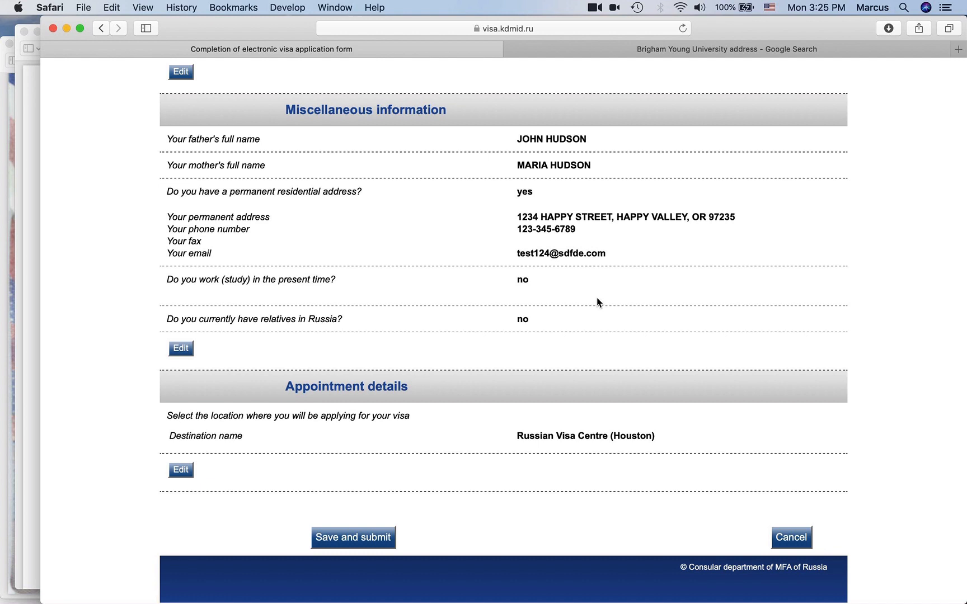
# - Submit the corrected application with Save and submit, then open the Print Letter PDF
pyautogui.scroll(15, 597, 302)
pyautogui.scroll(12, 596, 302)
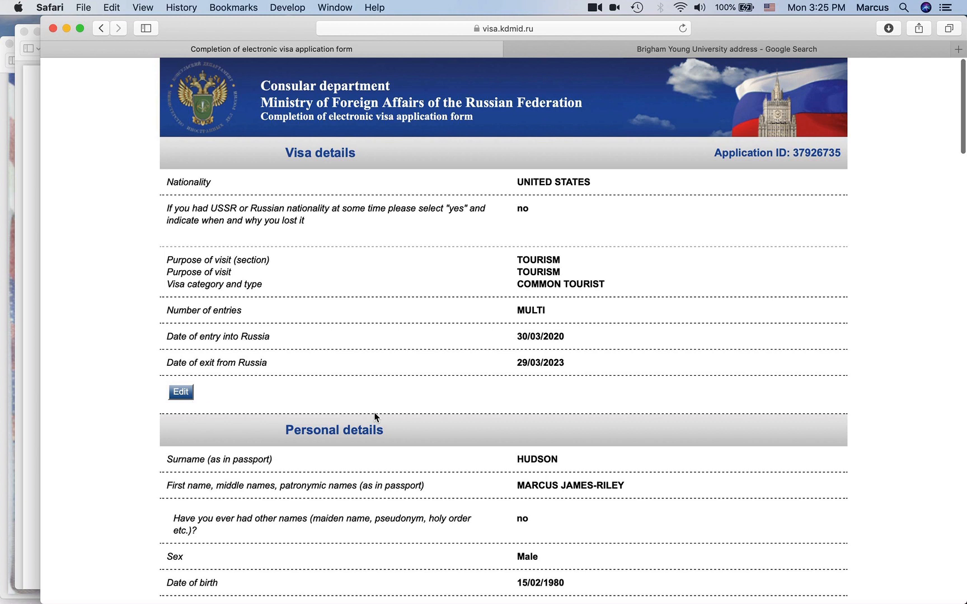
pyautogui.scroll(-20, 376, 417)
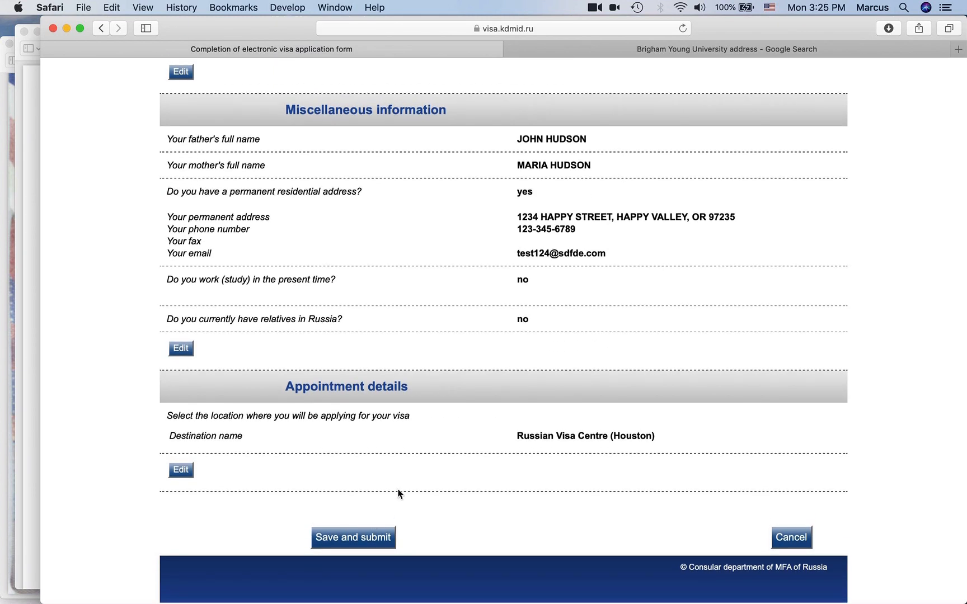
pyautogui.click(338, 536)
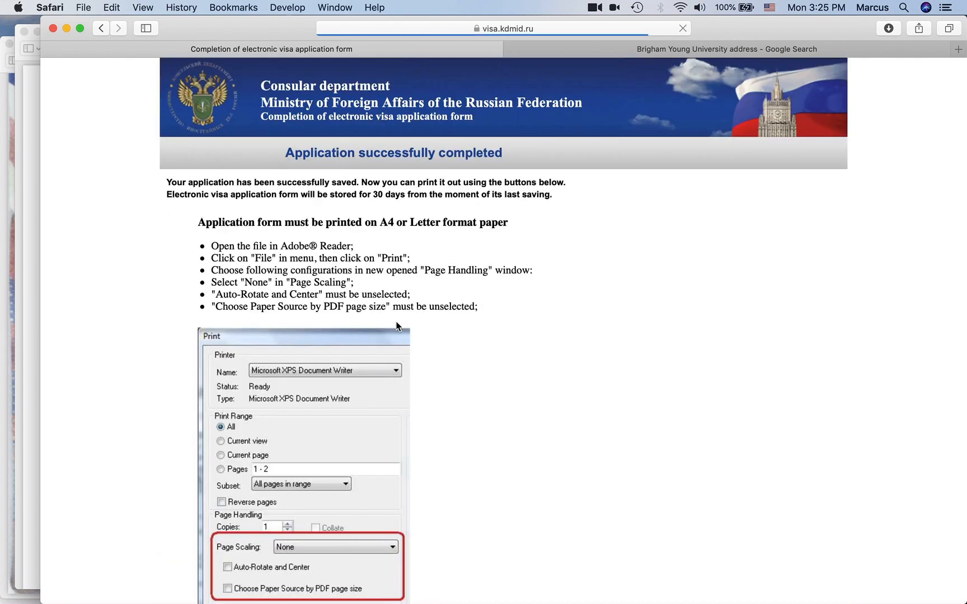
pyautogui.scroll(-5, 342, 539)
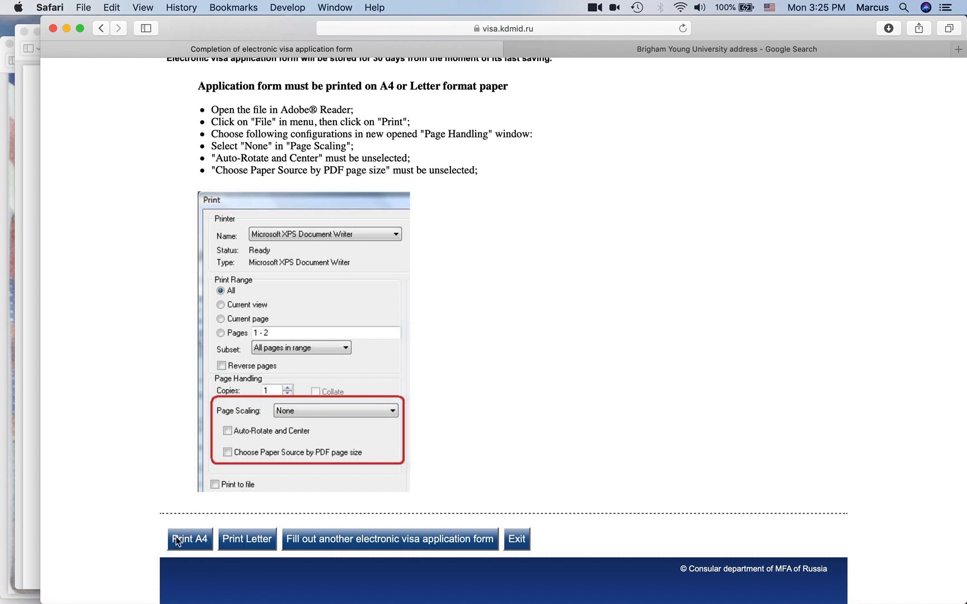
pyautogui.click(266, 548)
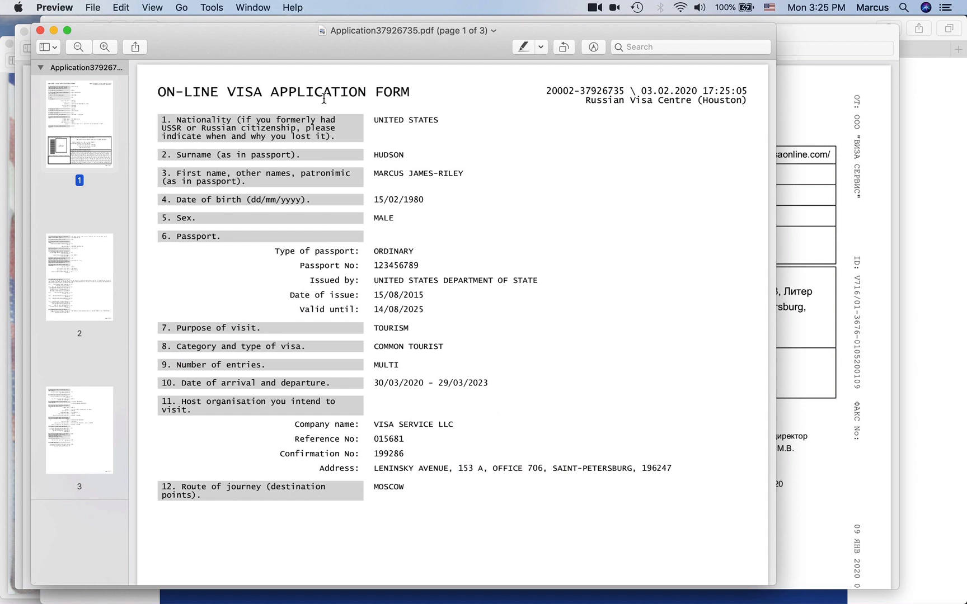
# - Scroll through the application PDF, briefly enlarging the Preview window to read it
pyautogui.scroll(-20, 319, 103)
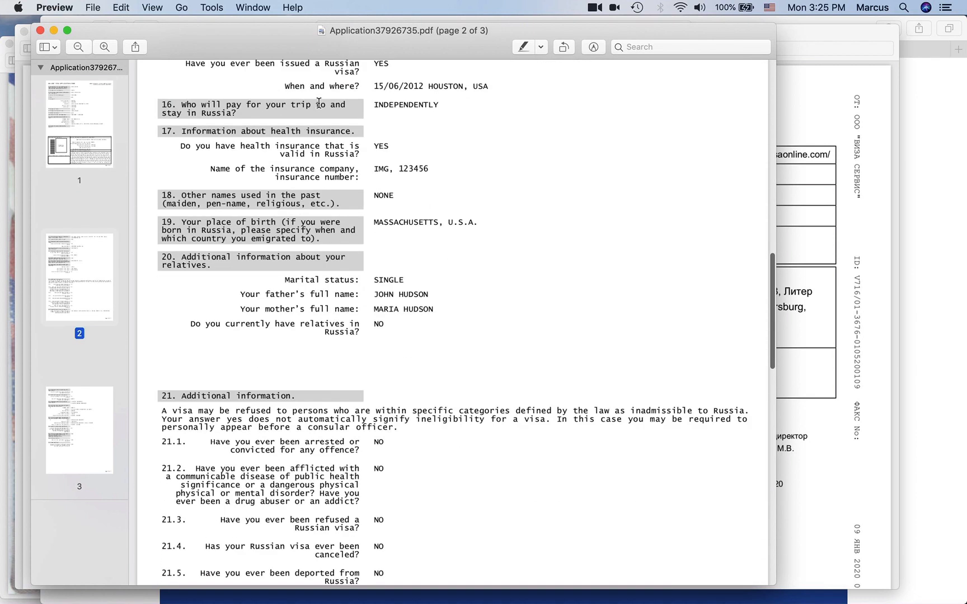
pyautogui.scroll(-15, 319, 103)
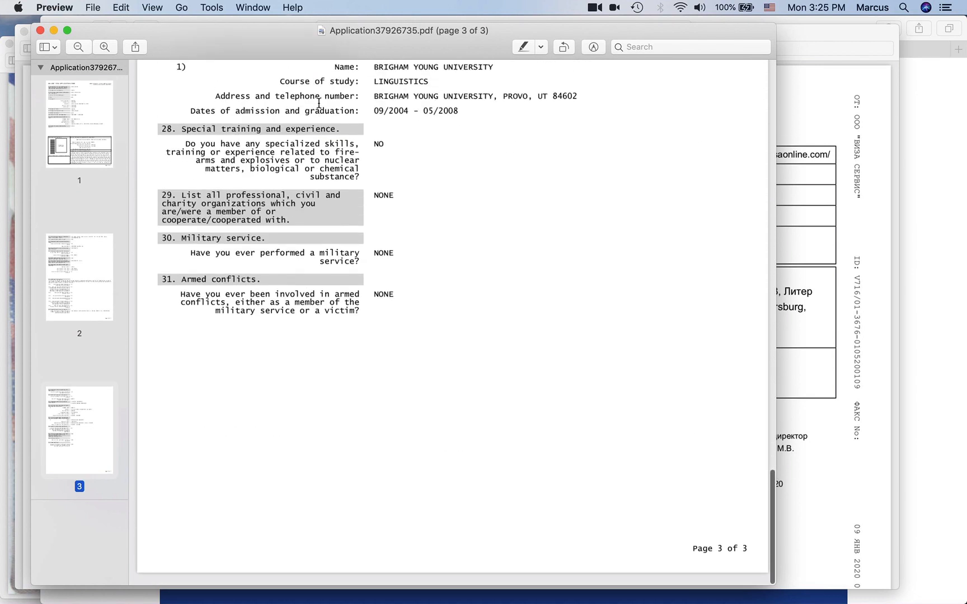
pyautogui.scroll(10, 319, 103)
pyautogui.scroll(20, 319, 103)
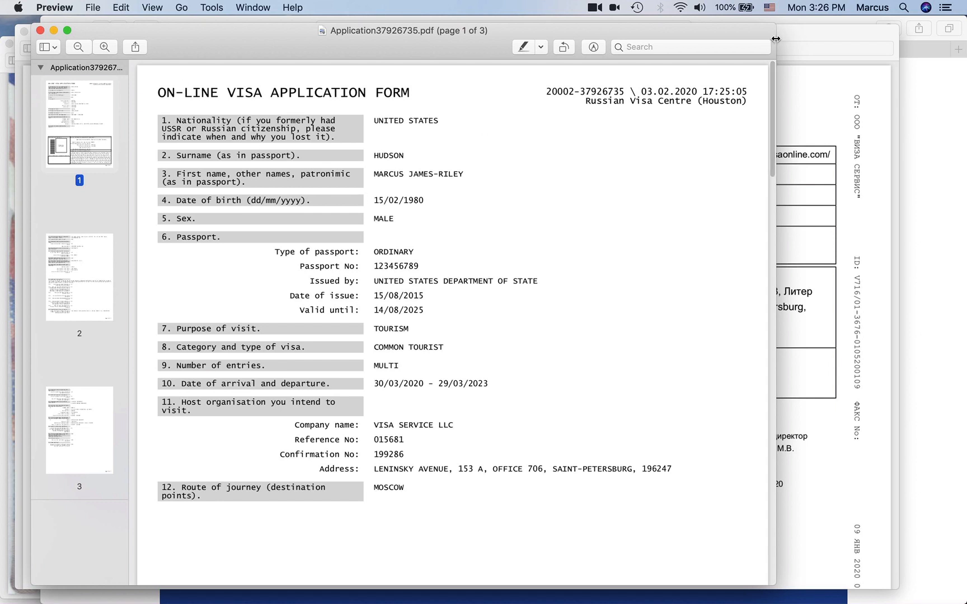
pyautogui.moveTo(781, 39); pyautogui.dragTo(929, 38)
pyautogui.scroll(5, 643, 168)
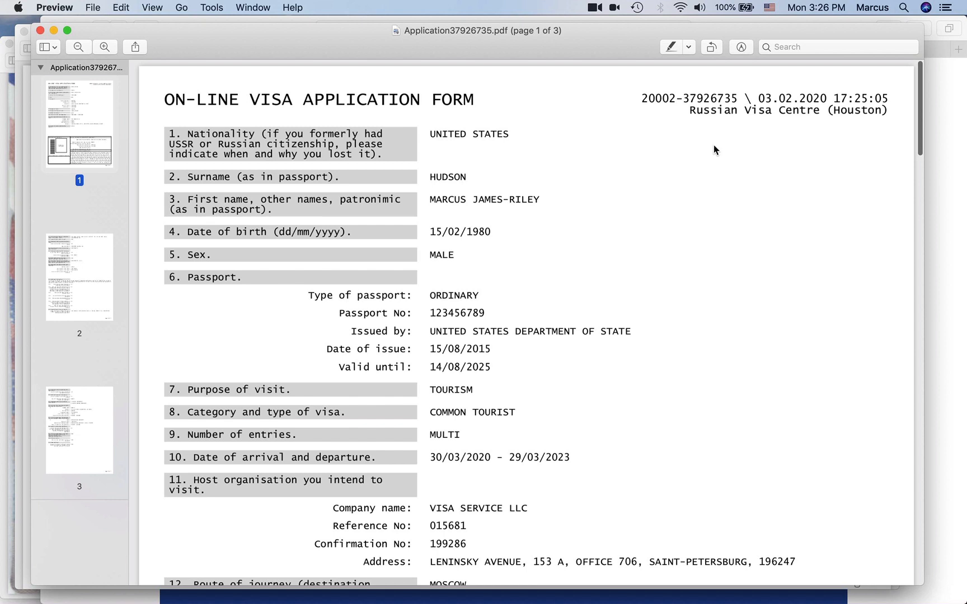
pyautogui.moveTo(924, 62); pyautogui.dragTo(771, 63)
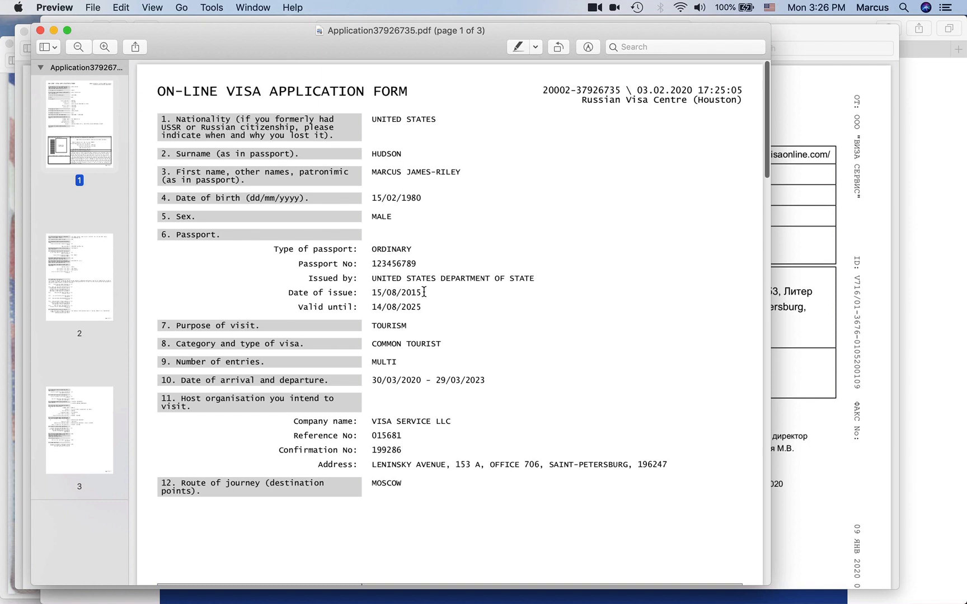
# - Select the application number in the header and review the remaining PDF pages
pyautogui.scroll(-5, 423, 285)
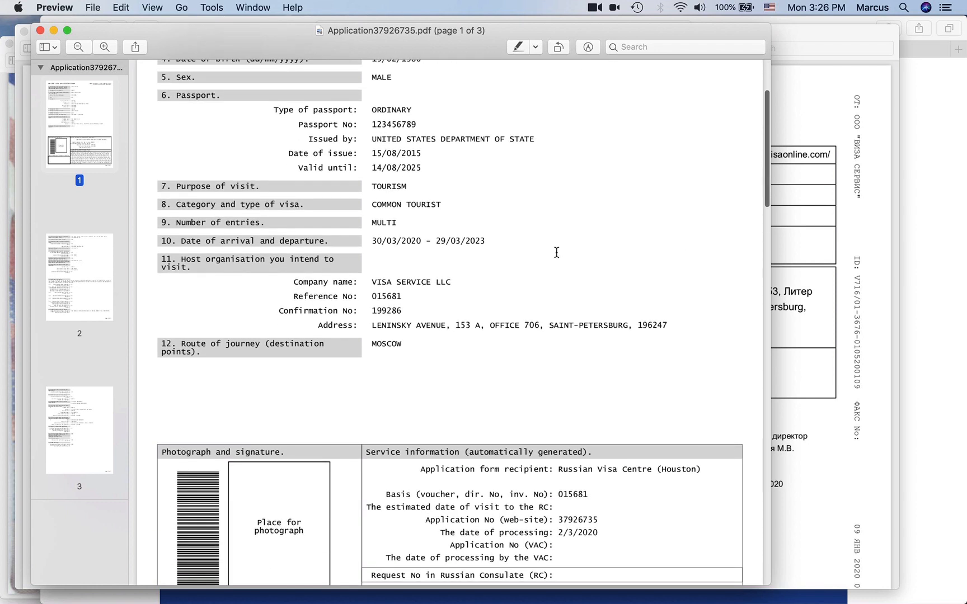
pyautogui.scroll(-10, 503, 271)
pyautogui.scroll(15, 502, 271)
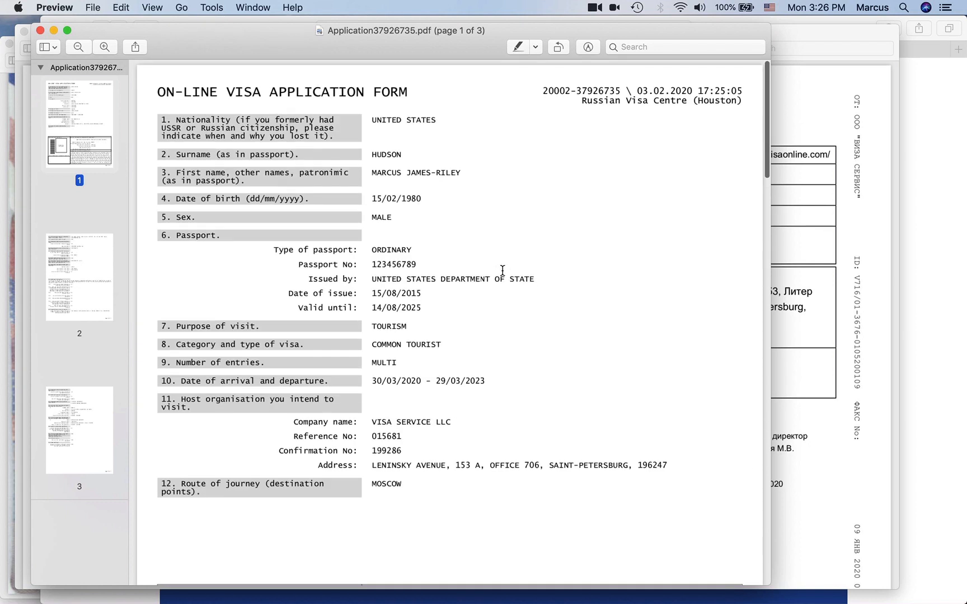
pyautogui.doubleClick(594, 91)
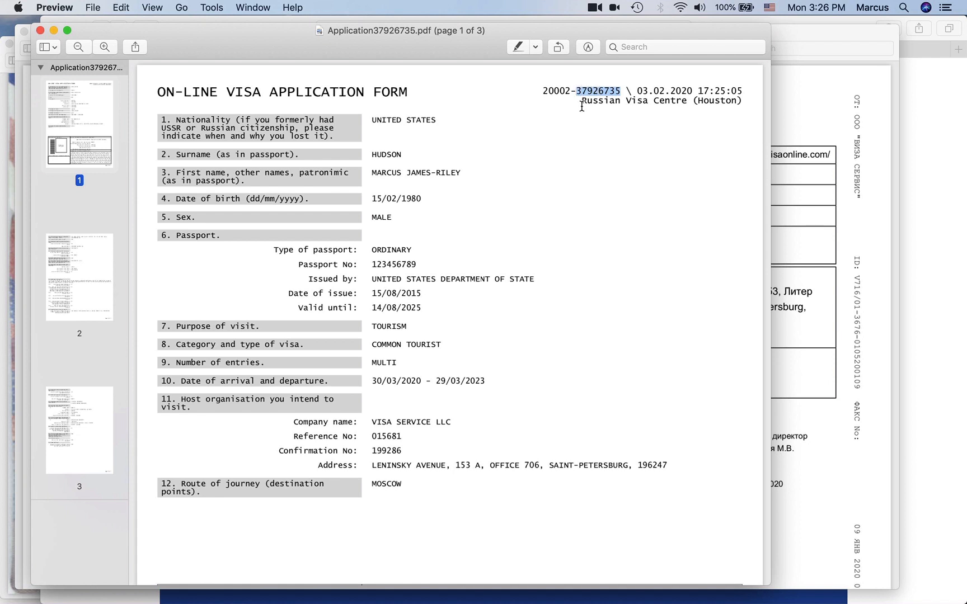
pyautogui.moveTo(582, 104); pyautogui.dragTo(441, 363)
pyautogui.click(441, 363)
pyautogui.scroll(-10, 441, 362)
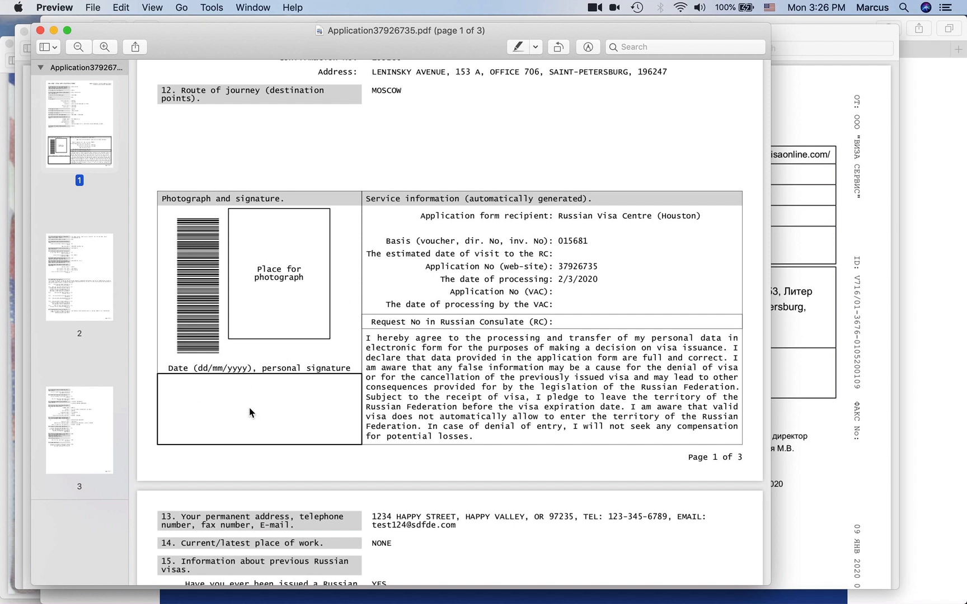
pyautogui.scroll(-15, 595, 383)
pyautogui.scroll(5, 595, 383)
pyautogui.scroll(5, 595, 383)
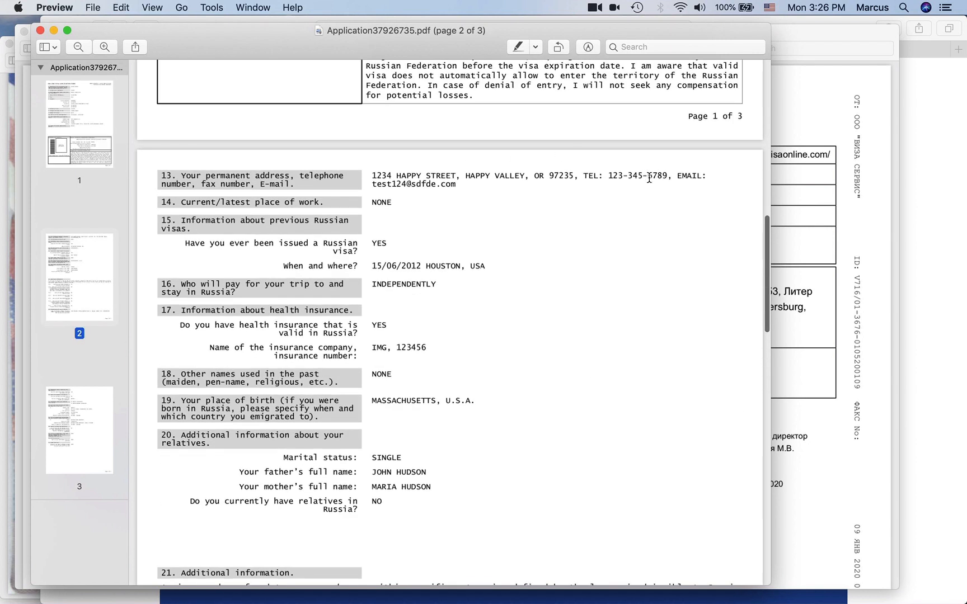
pyautogui.scroll(-9, 344, 285)
pyautogui.scroll(-15, 344, 286)
# - Move the application PDF window to the left of the screen beside the invitation letter
pyautogui.moveTo(178, 41); pyautogui.dragTo(372, 48)
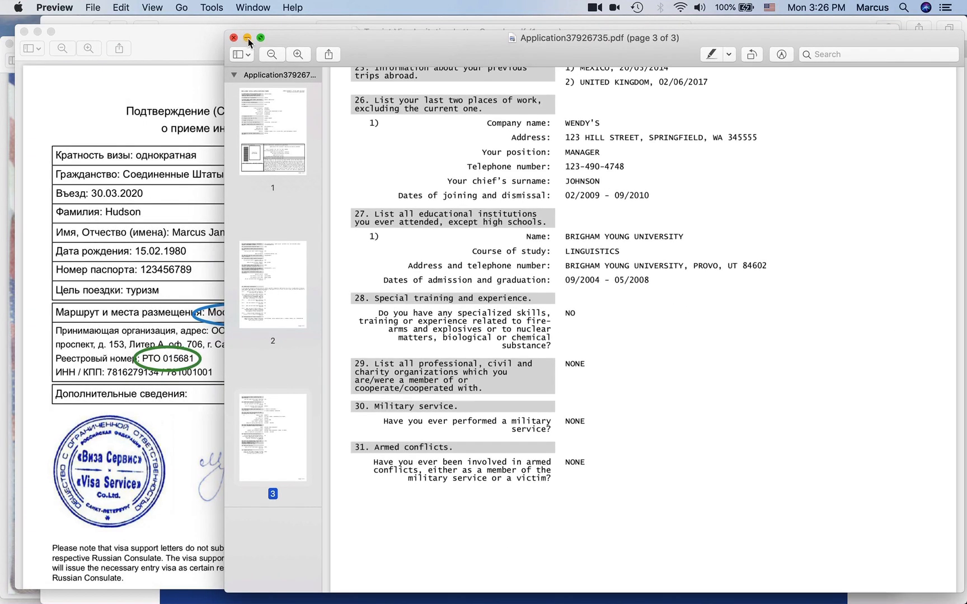
pyautogui.scroll(20, 539, 259)
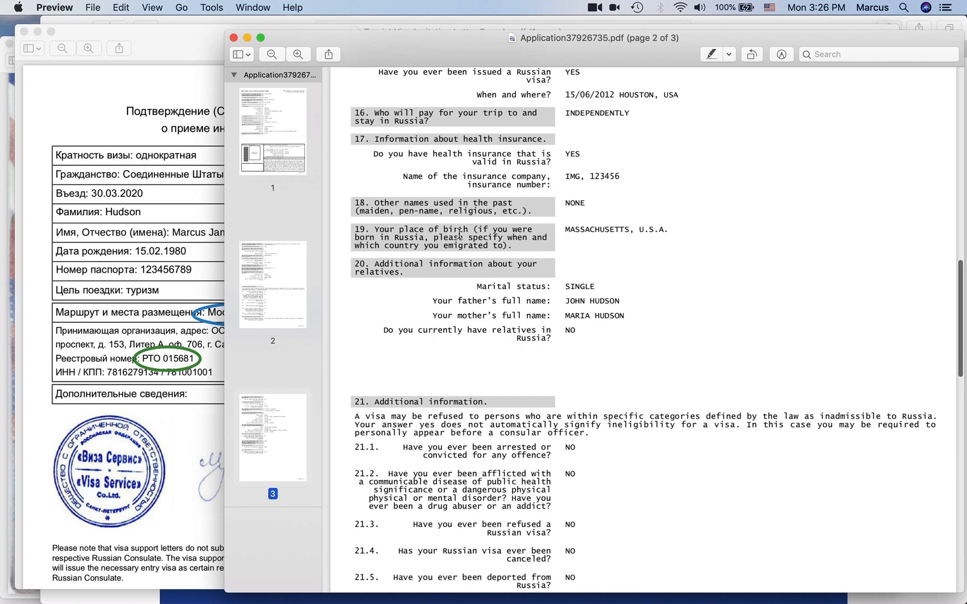
pyautogui.scroll(10, 539, 258)
pyautogui.moveTo(632, 57); pyautogui.dragTo(530, 104)
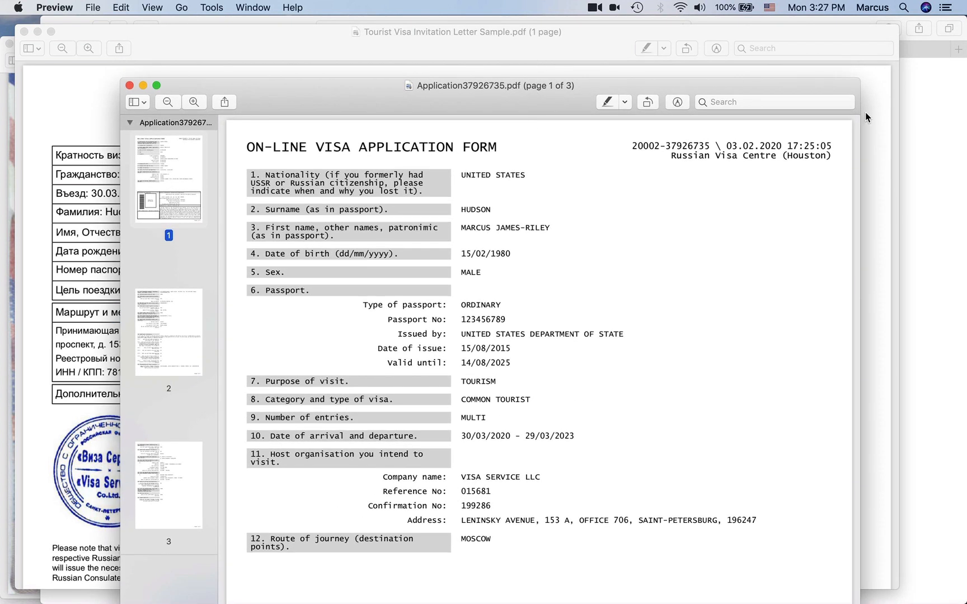
pyautogui.moveTo(553, 105); pyautogui.dragTo(434, 91)
# - Leave the completion page for the visa site's start page and the application retrieval form
pyautogui.click(946, 199)
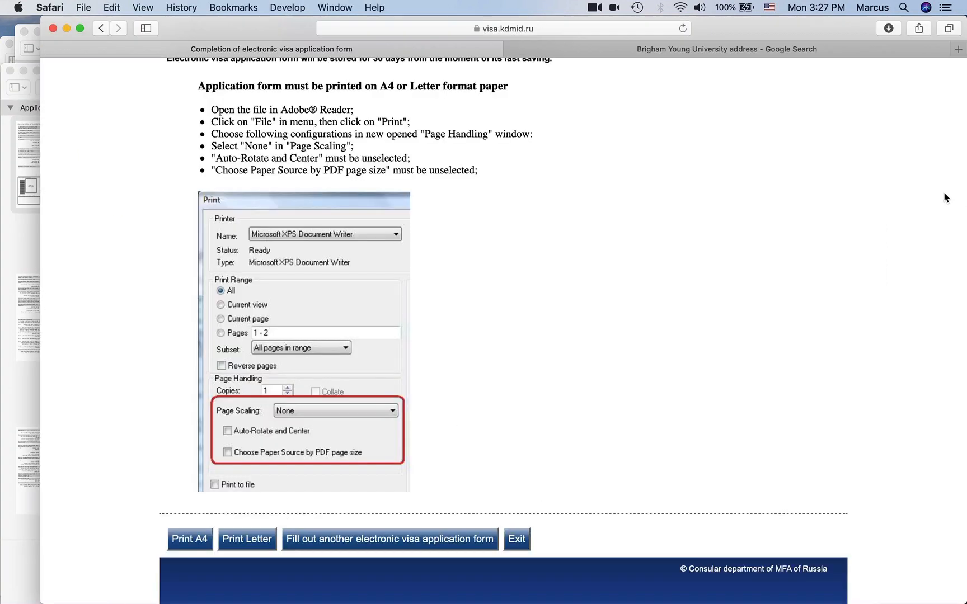
pyautogui.click(517, 535)
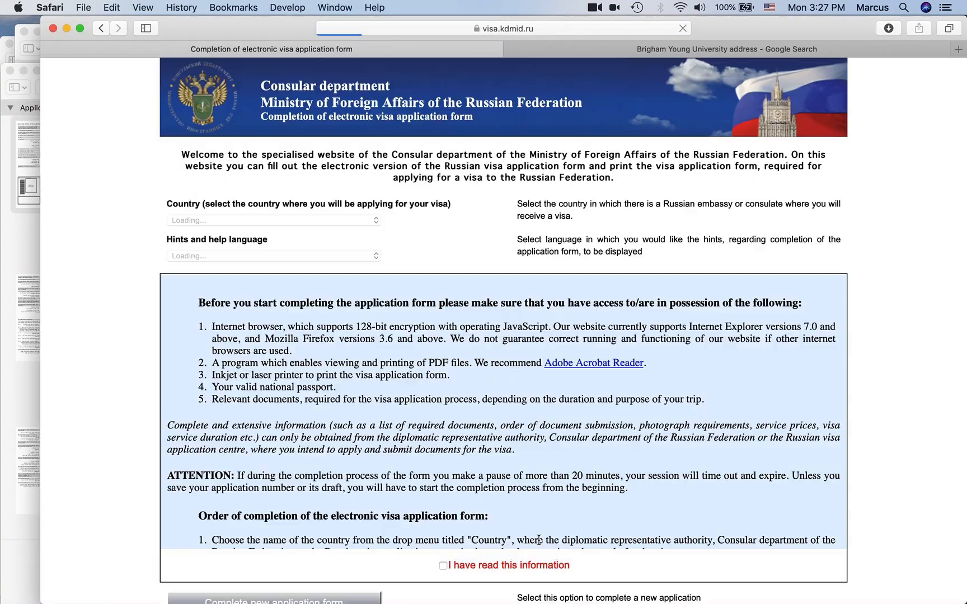
pyautogui.click(29, 274)
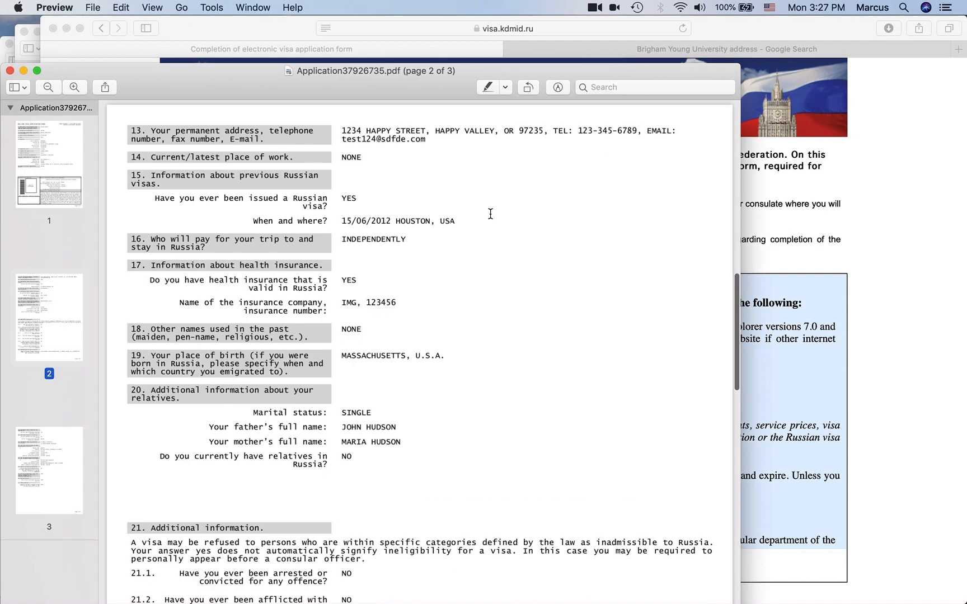
pyautogui.scroll(15, 401, 401)
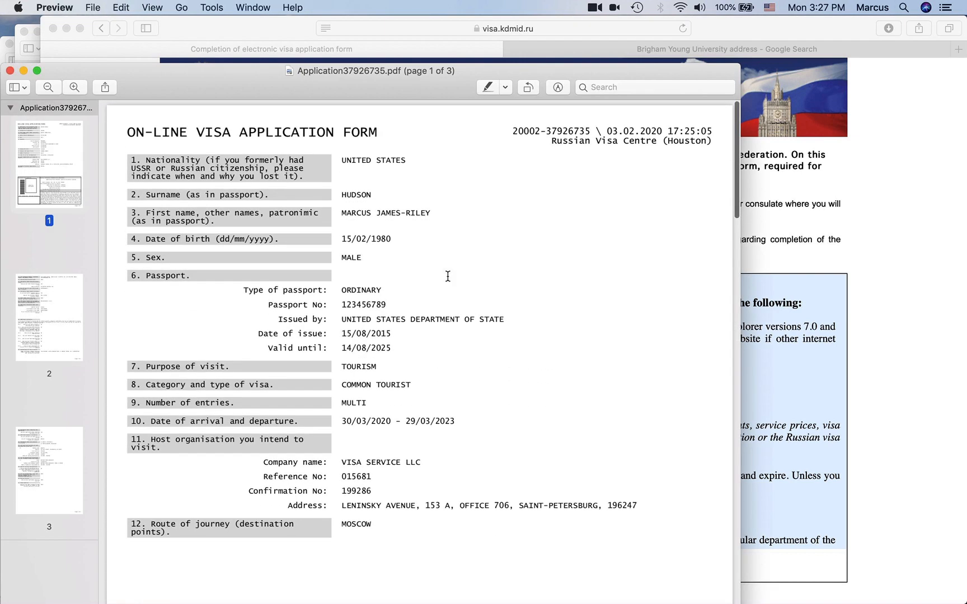
pyautogui.click(879, 257)
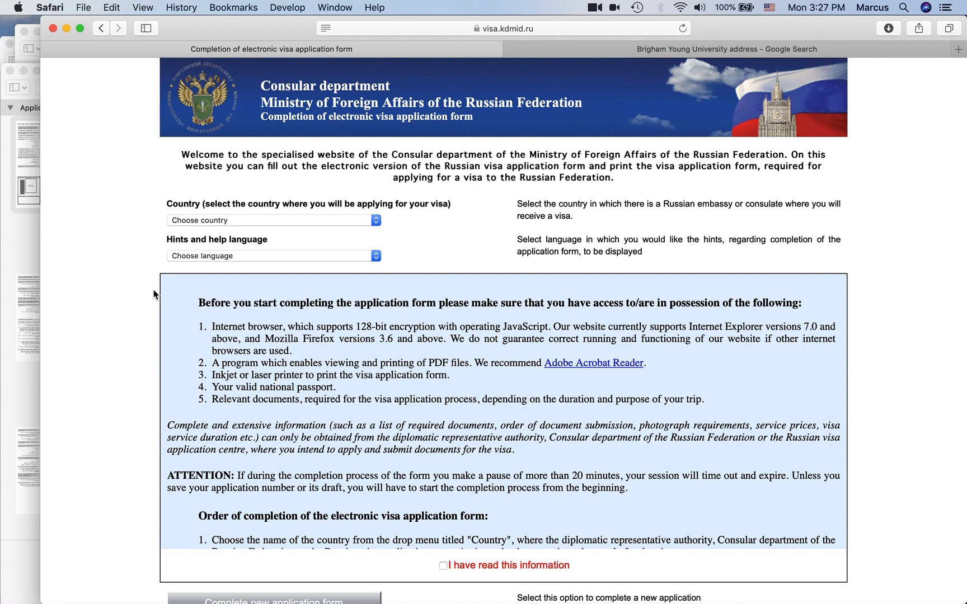
pyautogui.scroll(-7, 108, 433)
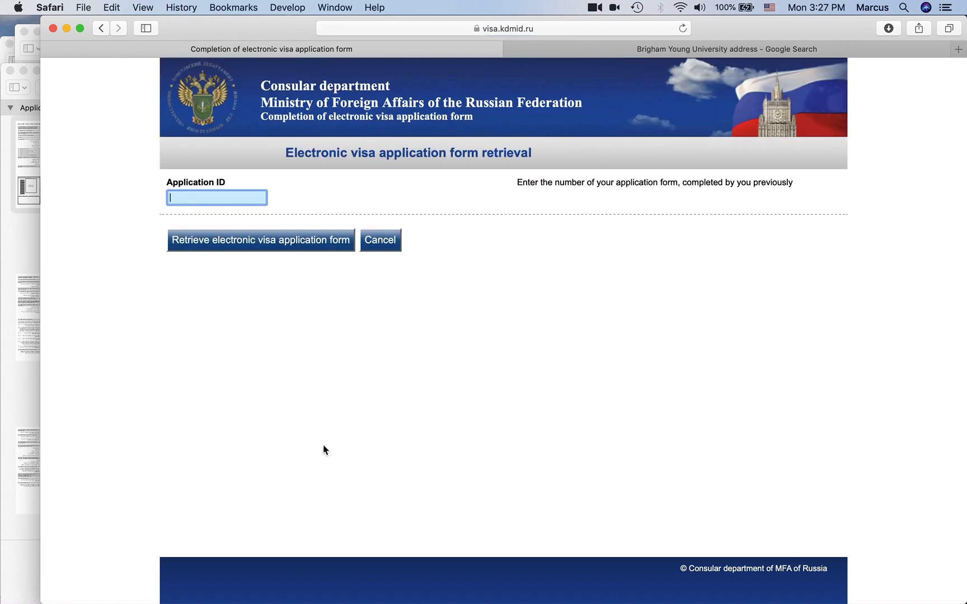
# - Copy the application number from the PDF into the Application ID field
pyautogui.click(28, 225)
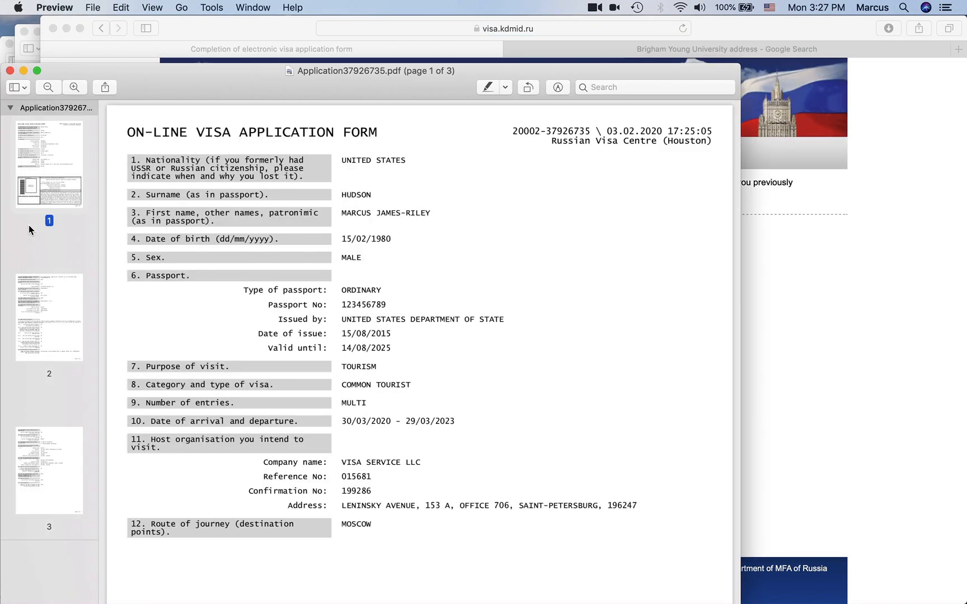
pyautogui.doubleClick(556, 131)
pyautogui.press('super+c')
pyautogui.click(768, 227)
pyautogui.press('super+v')
pyautogui.click(234, 242)
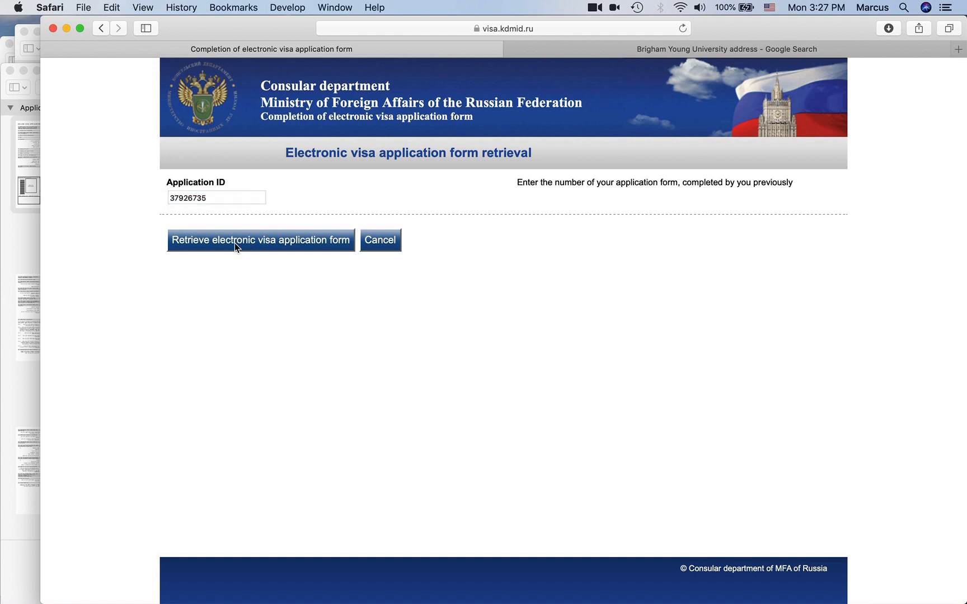
# - Enter the first letters of the surname and the birth year, then focus the Password field
pyautogui.write('hudso')
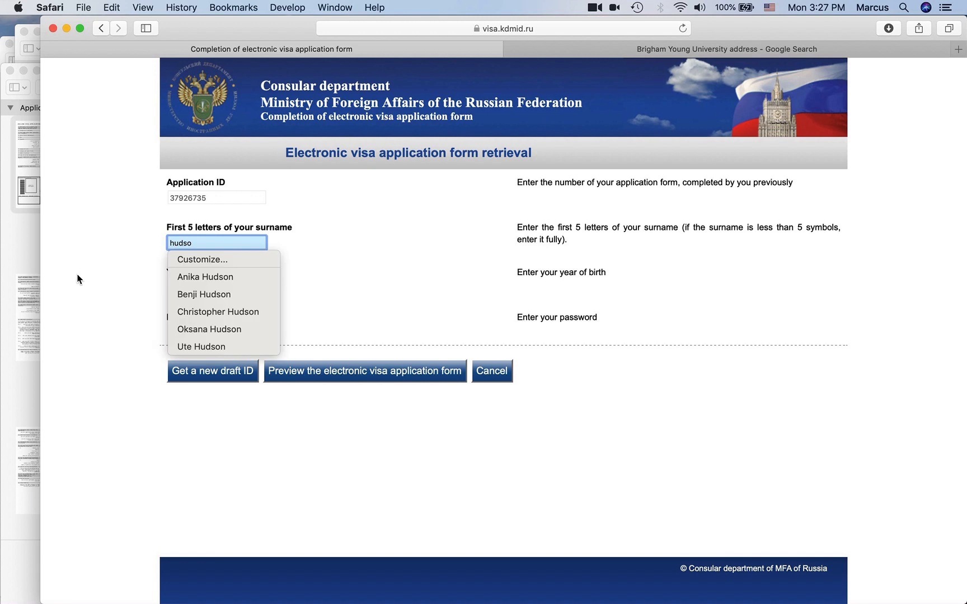
pyautogui.press('Tab')
pyautogui.click(36, 258)
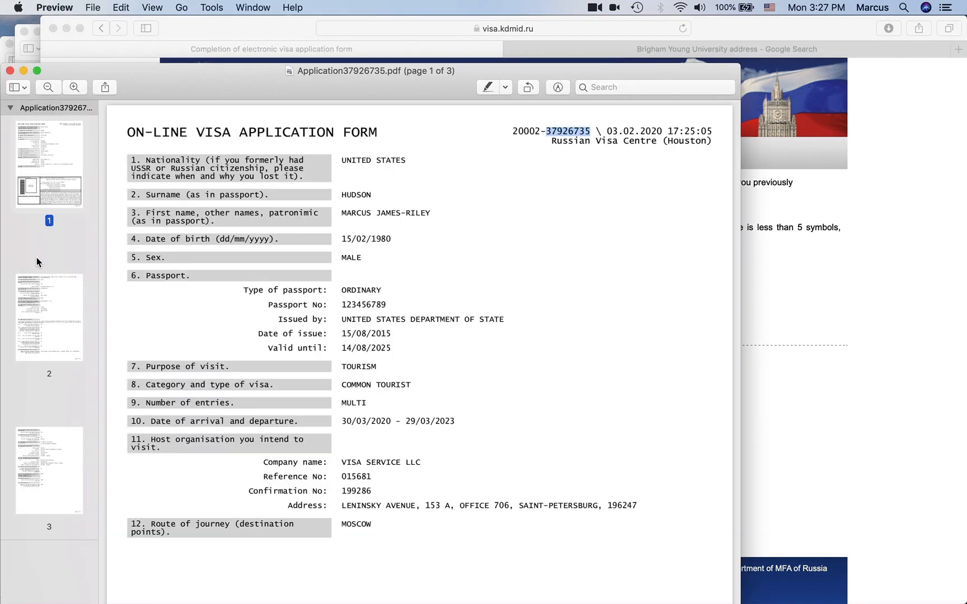
pyautogui.click(818, 270)
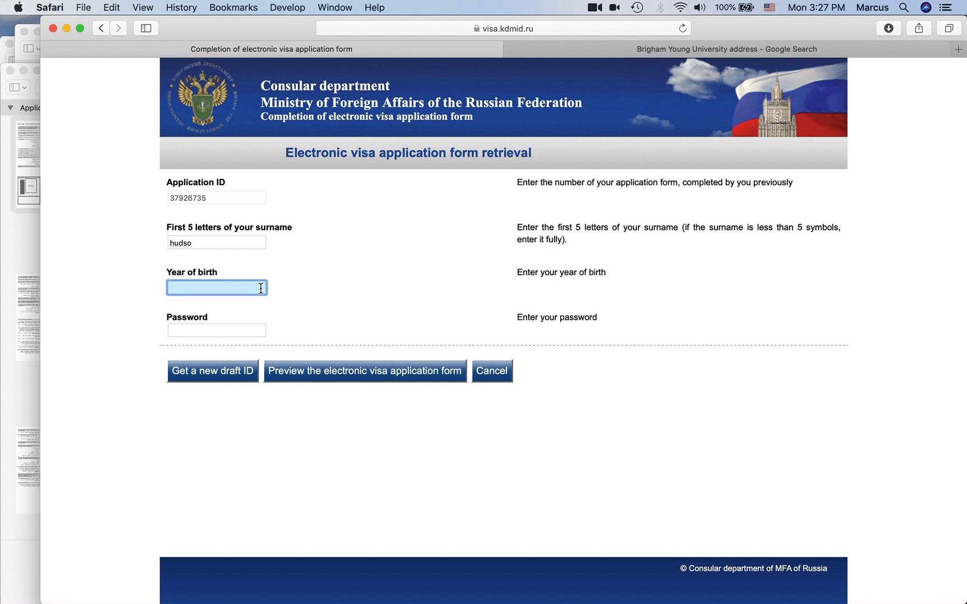
pyautogui.press('Tab')
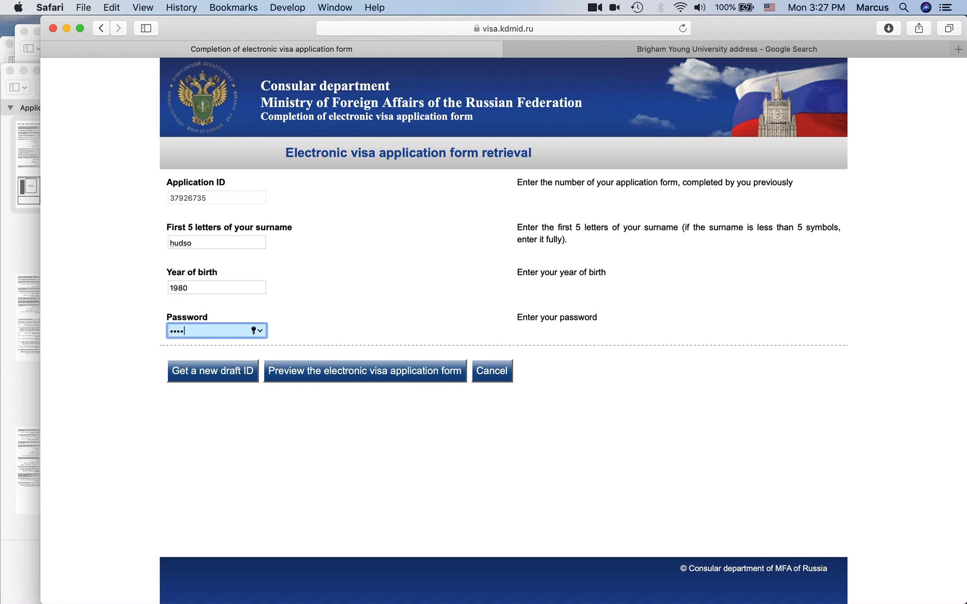
pyautogui.moveTo(1, 372)
pyautogui.click(19, 172)
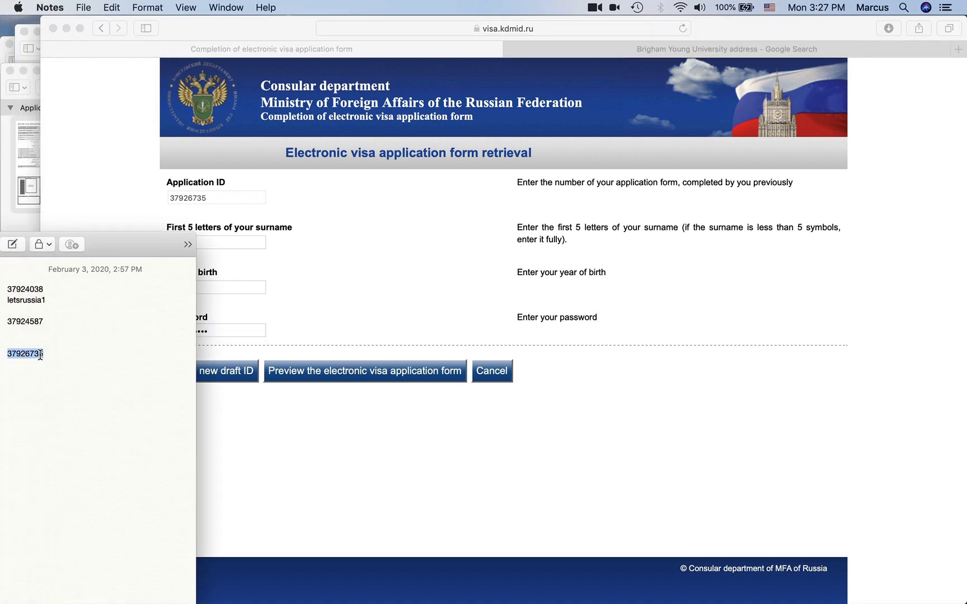
pyautogui.click(309, 307)
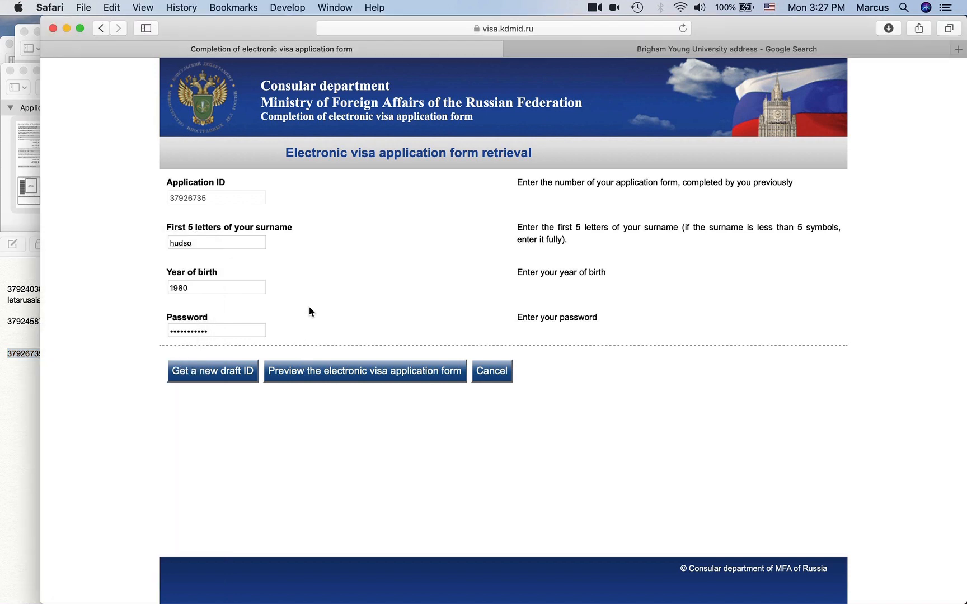
pyautogui.click(228, 331)
# - Get a new draft ID, paste it on a new line in the saved-IDs note, and continue to Visa details
pyautogui.click(266, 431)
pyautogui.click(223, 375)
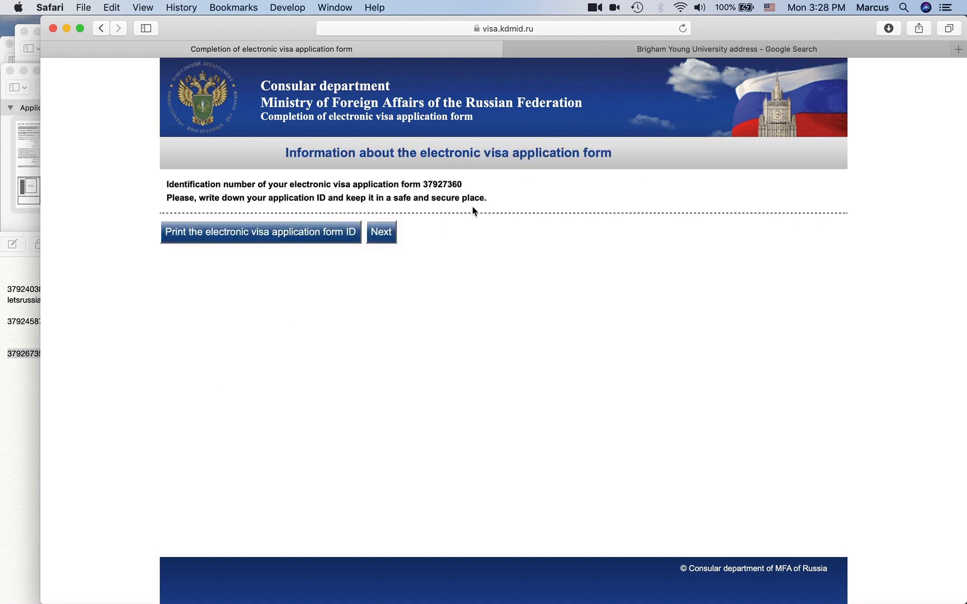
pyautogui.doubleClick(450, 185)
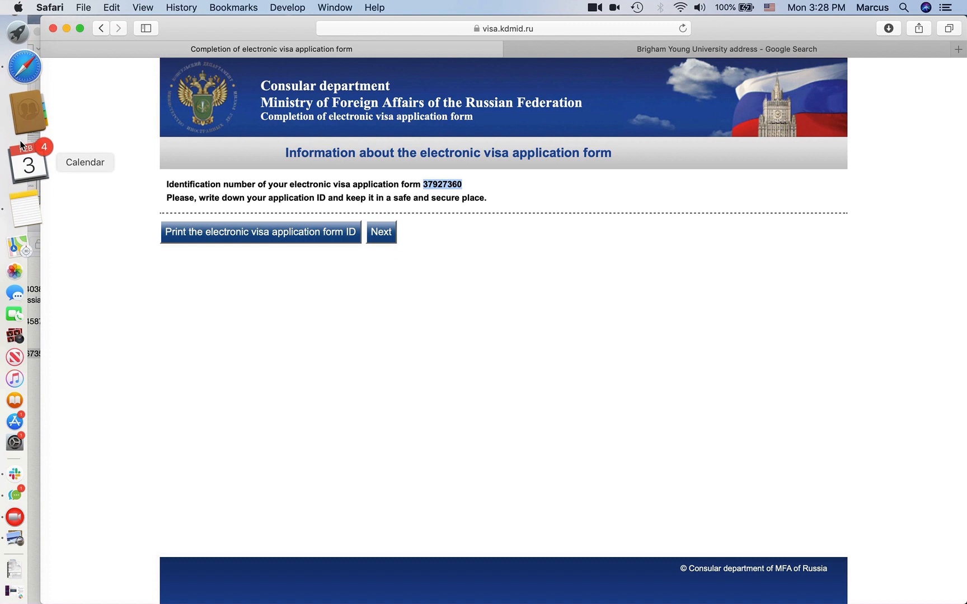
pyautogui.click(27, 169)
pyautogui.click(76, 368)
pyautogui.press('Return')
pyautogui.press('Return')
pyautogui.press('super+v')
pyautogui.click(314, 342)
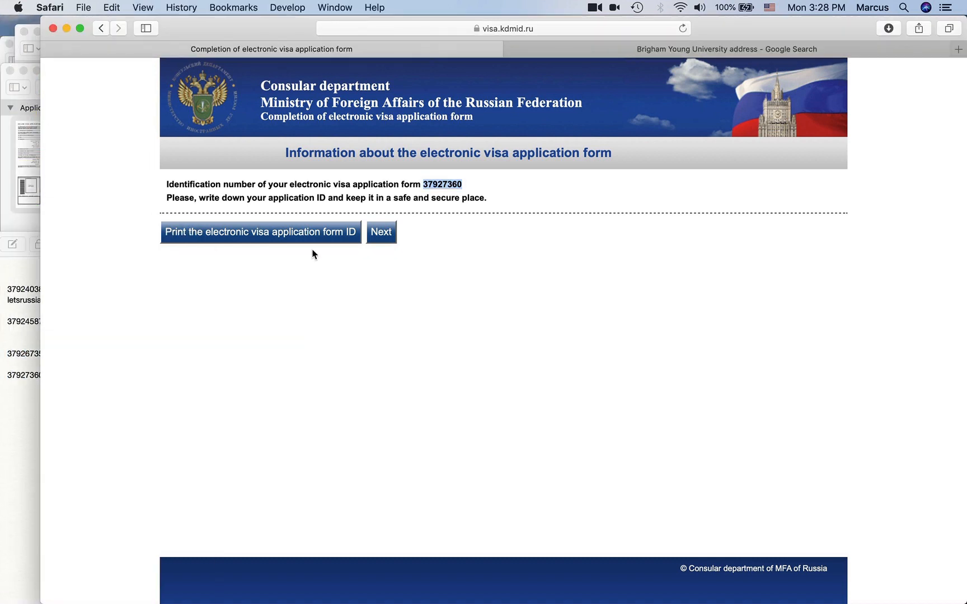
pyautogui.click(382, 232)
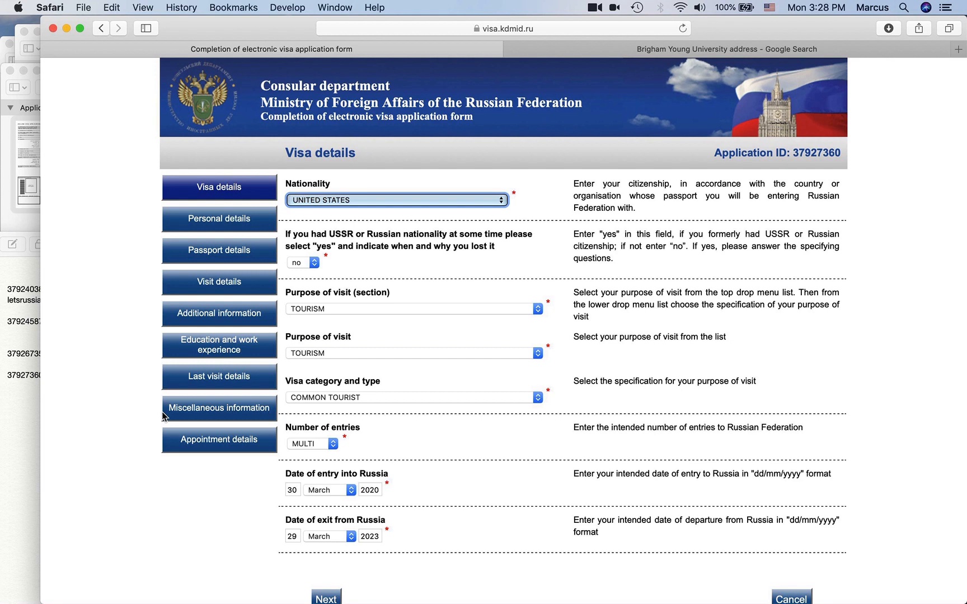
# - Scroll through the earlier application PDF in Preview for comparison
pyautogui.click(31, 414)
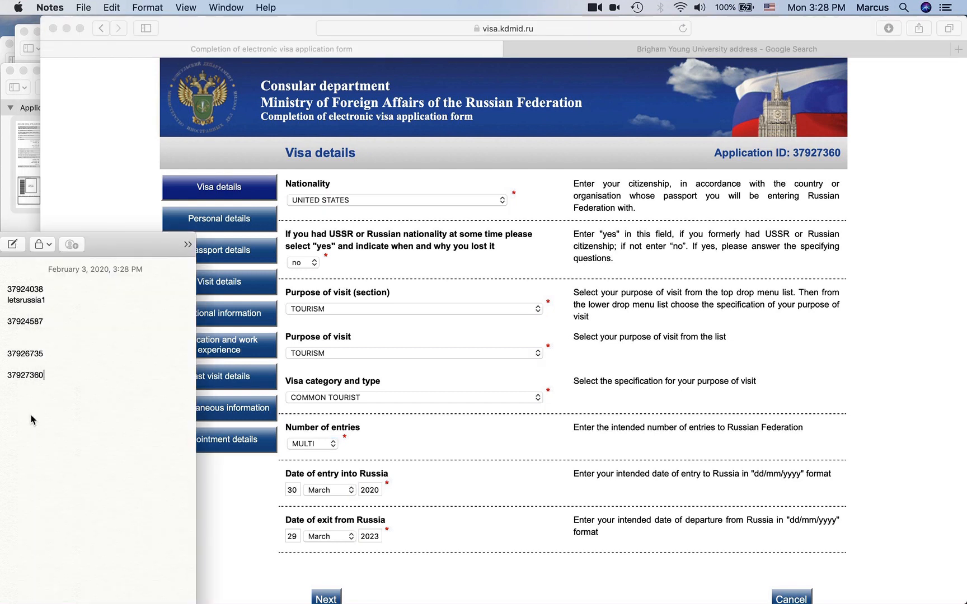
pyautogui.click(16, 226)
pyautogui.scroll(-5, 274, 224)
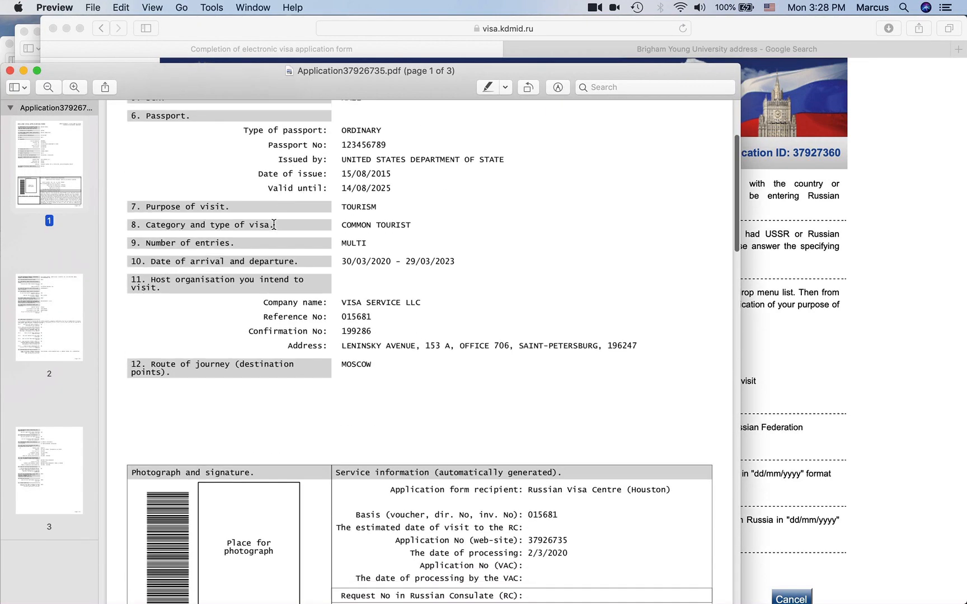
pyautogui.scroll(-5, 274, 225)
pyautogui.scroll(-8, 391, 236)
pyautogui.scroll(-5, 392, 231)
# - Review the Personal and Passport details, deleting the passport number's last digit
pyautogui.click(876, 414)
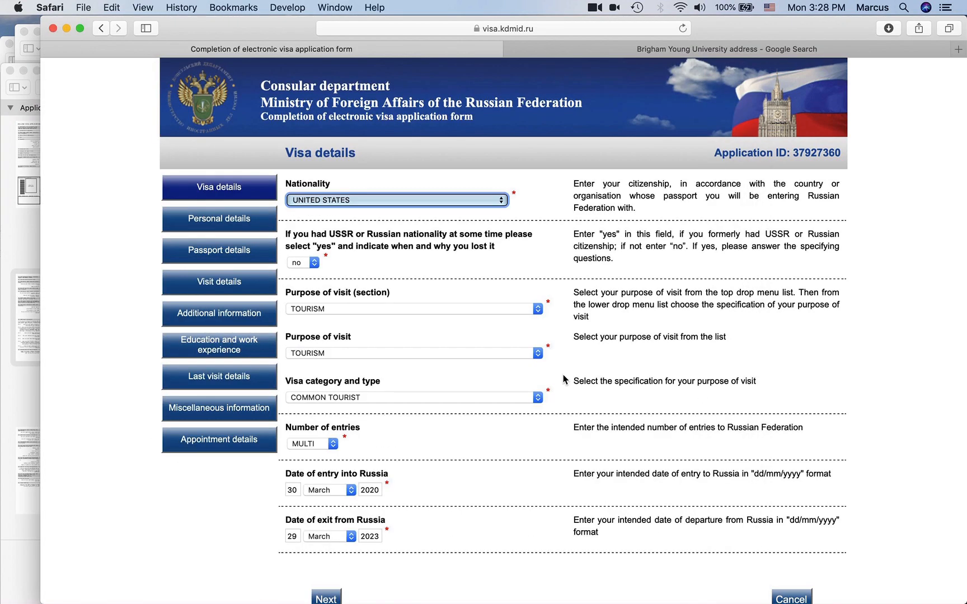
pyautogui.click(250, 228)
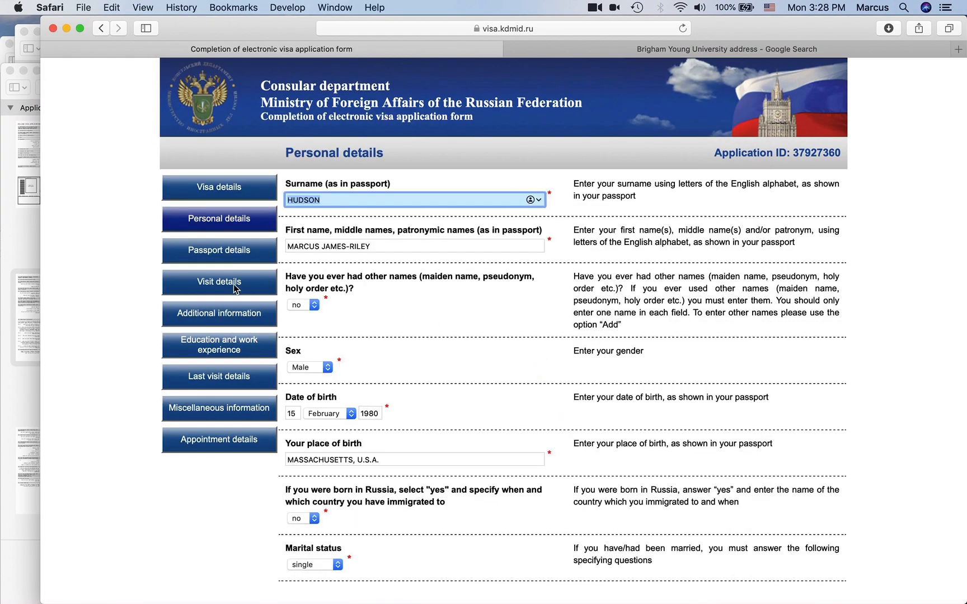
pyautogui.click(235, 257)
pyautogui.click(354, 274)
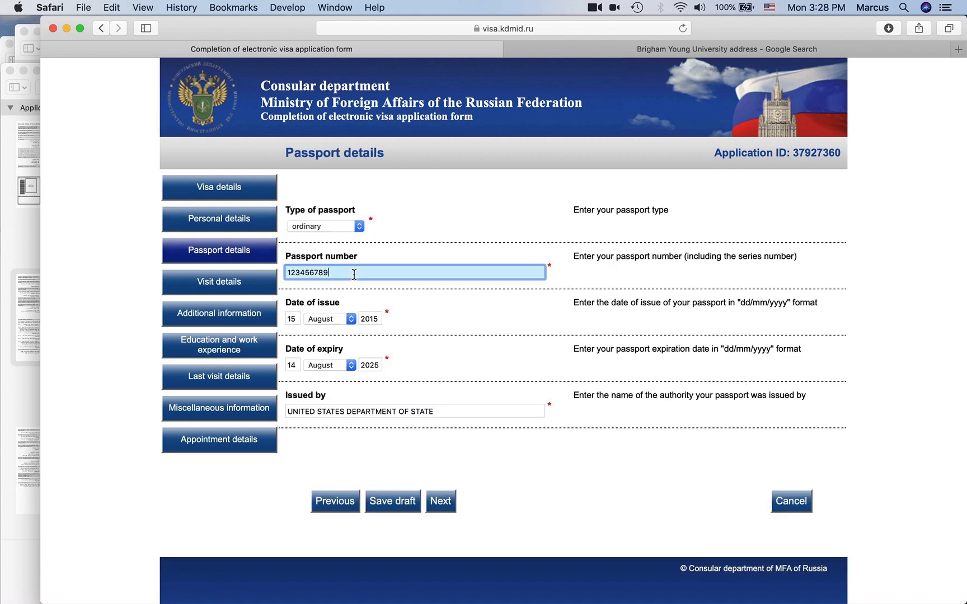
pyautogui.press('BackSpace')
pyautogui.hotkey('shift', 'Tab')
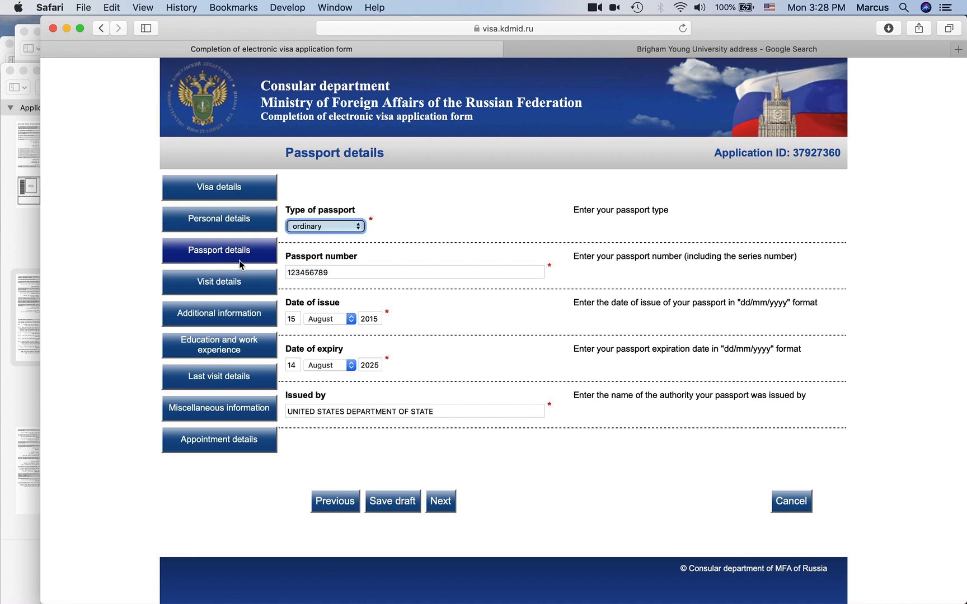
pyautogui.click(211, 446)
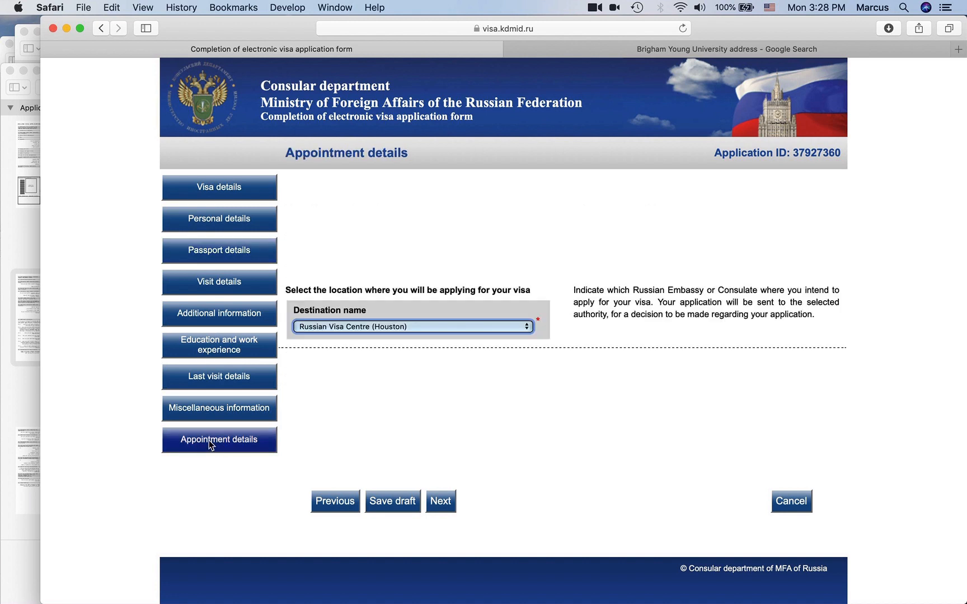
# - Look over the review page and save and submit the new application
pyautogui.click(441, 501)
pyautogui.scroll(-20, 324, 435)
pyautogui.scroll(-15, 325, 435)
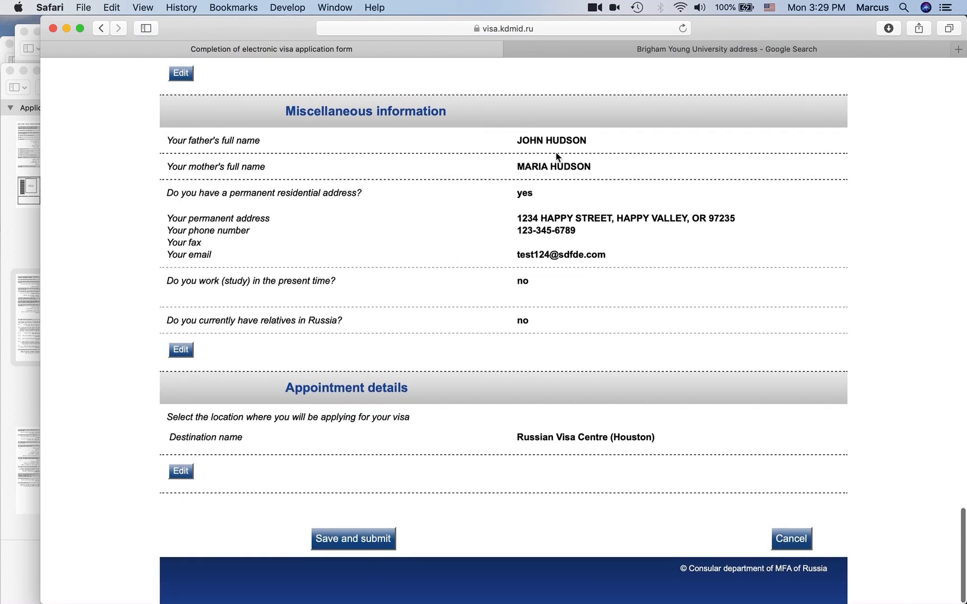
pyautogui.scroll(20, 556, 152)
pyautogui.scroll(-20, 556, 151)
pyautogui.click(348, 539)
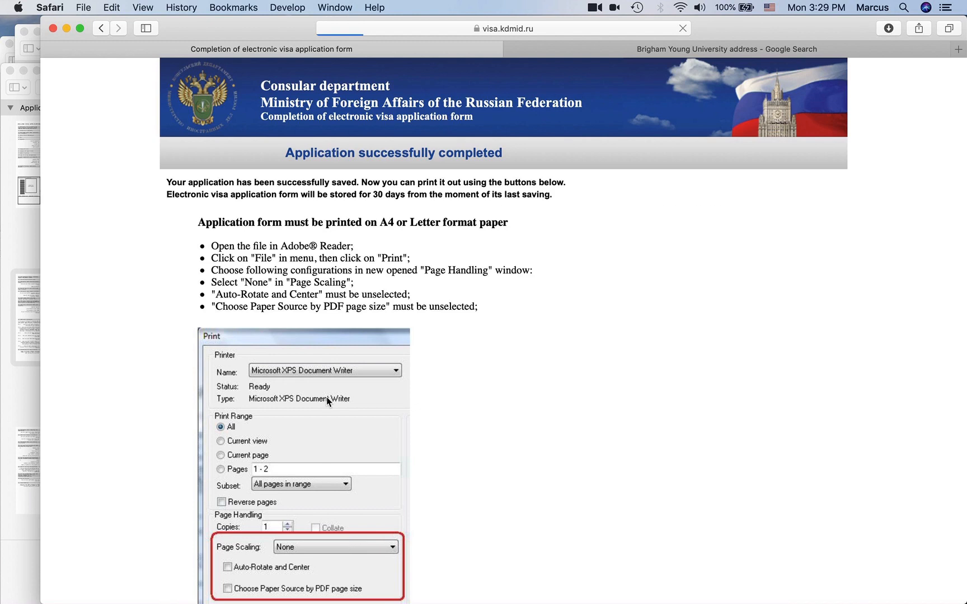
# - Open the Print Letter PDF and rename it to the applicant's surname, first name plus 'Application Corrected'
pyautogui.scroll(-5, 326, 397)
pyautogui.click(238, 541)
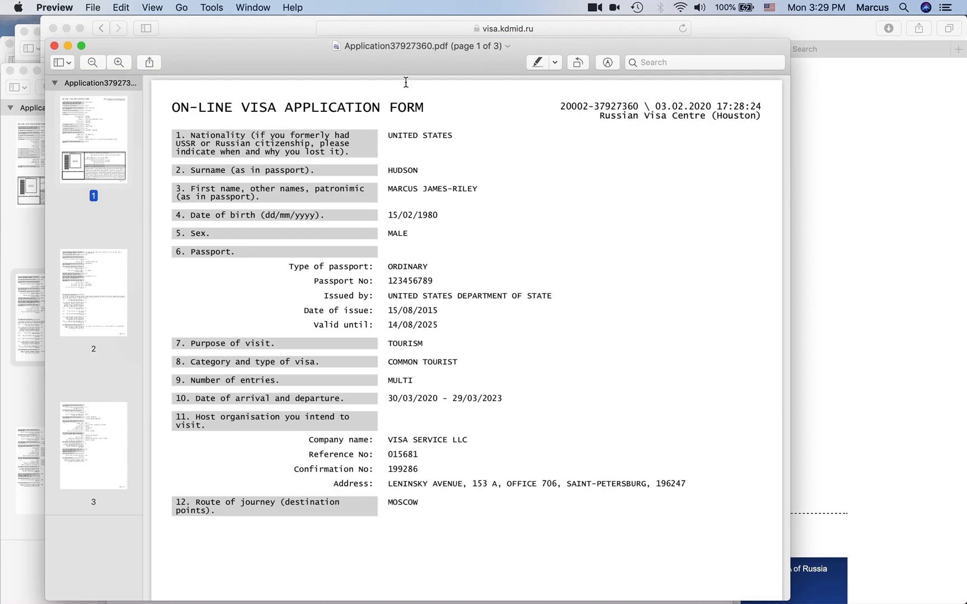
pyautogui.click(398, 46)
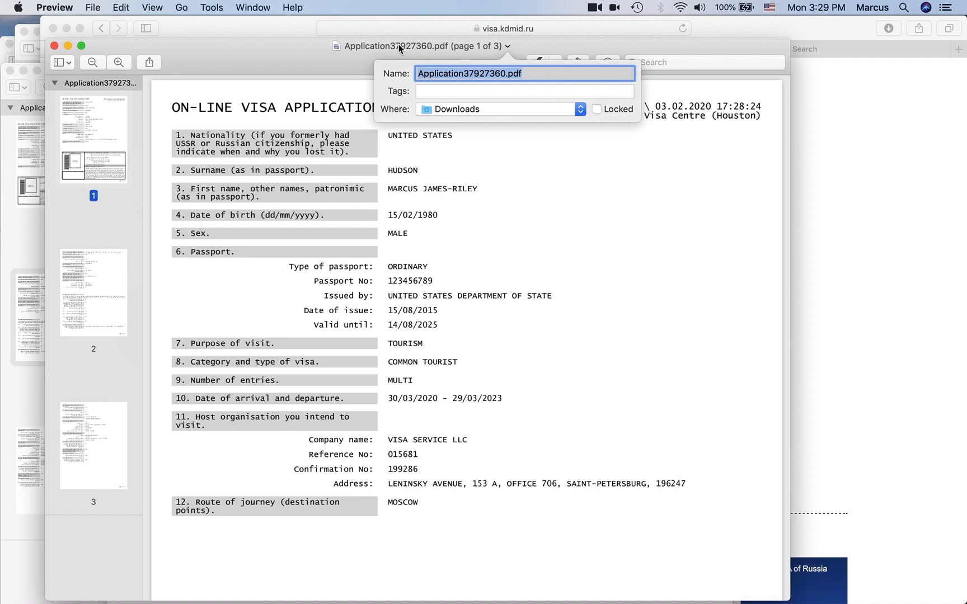
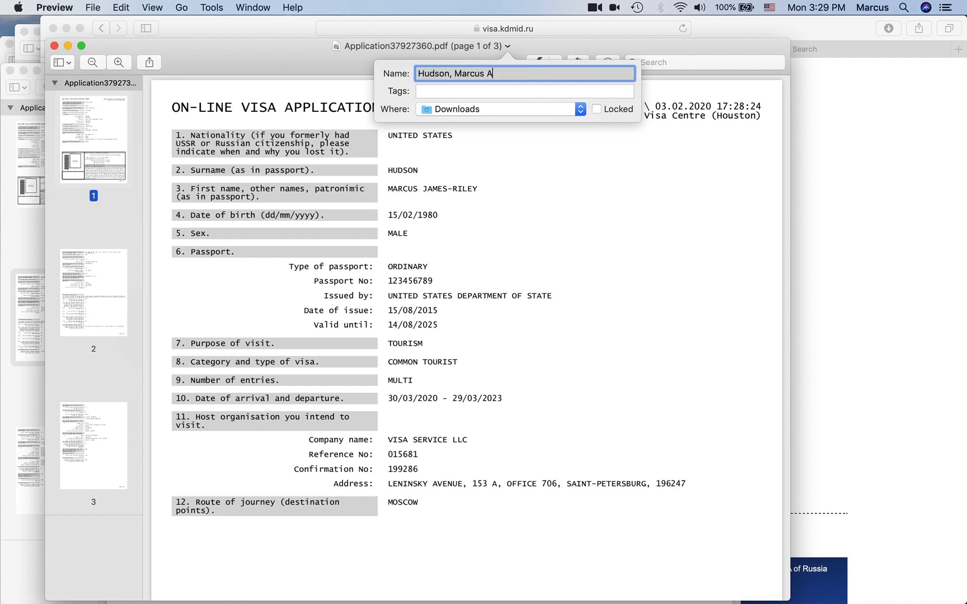
pyautogui.write('pplication Corrected')
pyautogui.press('Return')
pyautogui.moveTo(229, 63); pyautogui.dragTo(297, 130)
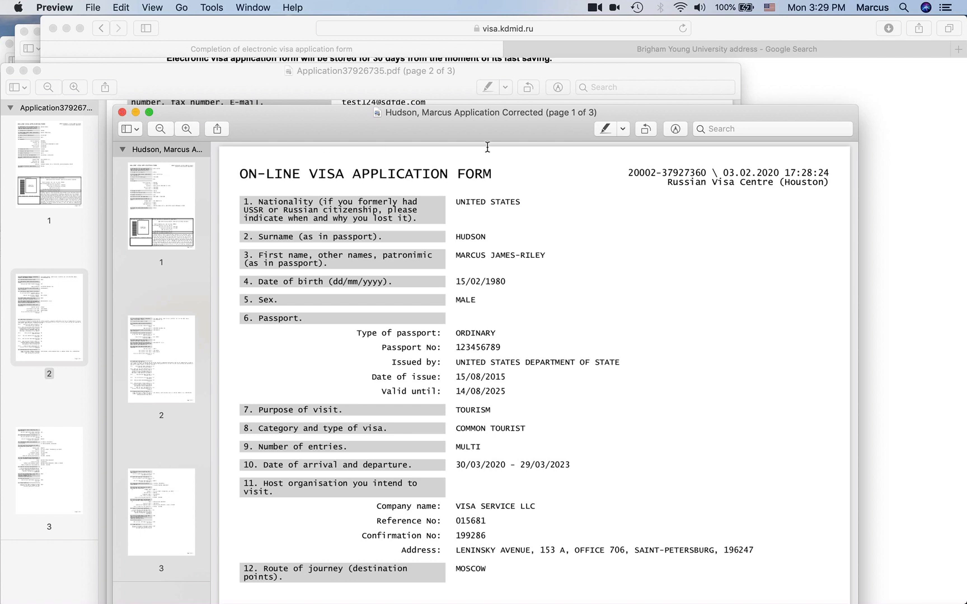
pyautogui.moveTo(558, 130); pyautogui.dragTo(588, 101)
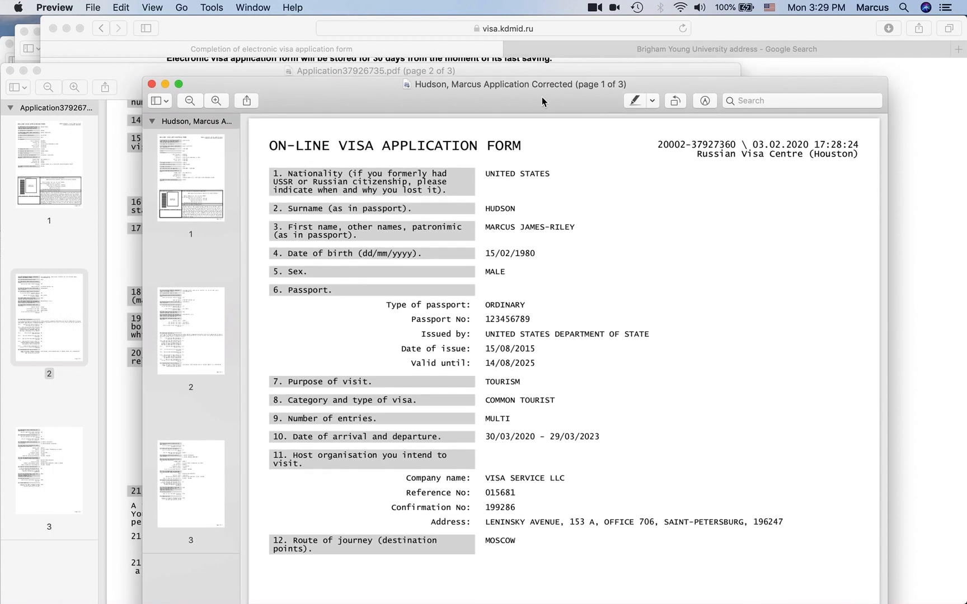
pyautogui.scroll(-20, 459, 305)
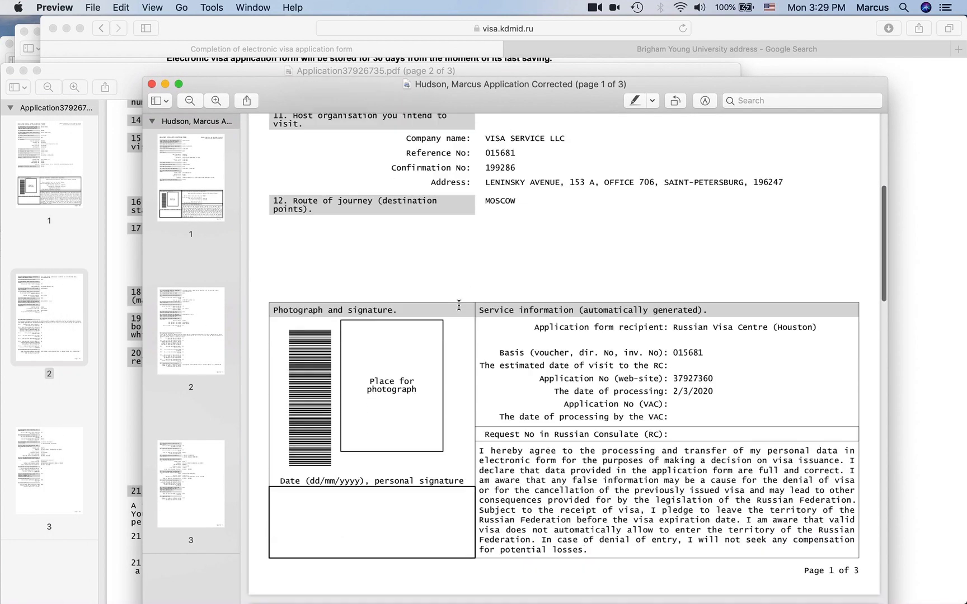
pyautogui.scroll(-3, 459, 305)
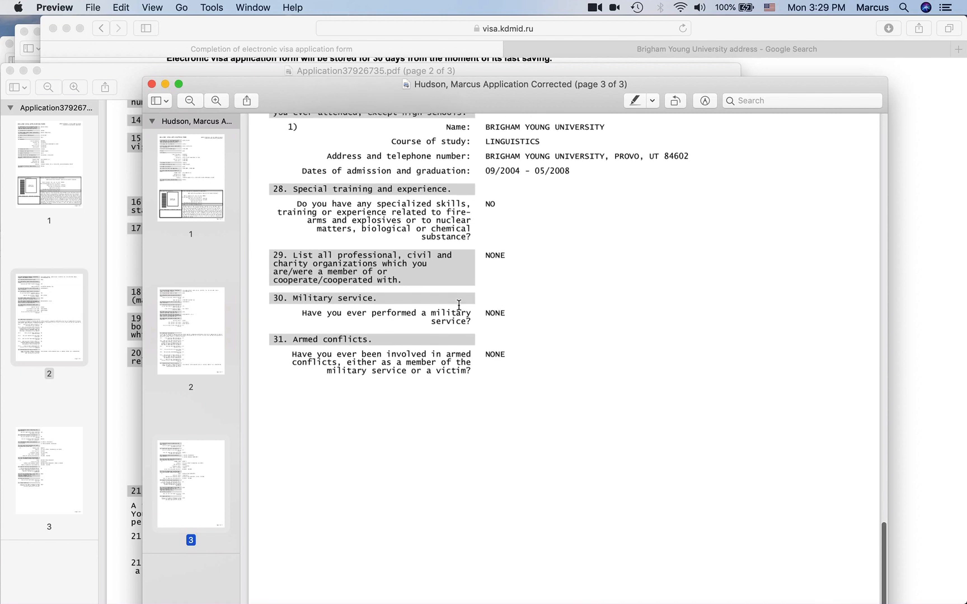
pyautogui.scroll(12, 459, 305)
pyautogui.scroll(8, 459, 305)
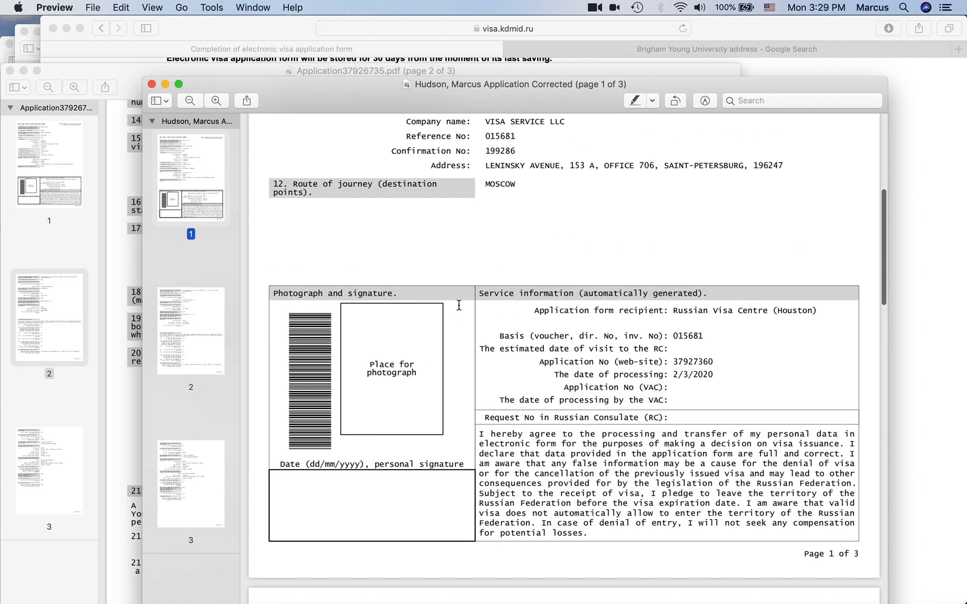
pyautogui.scroll(6, 459, 305)
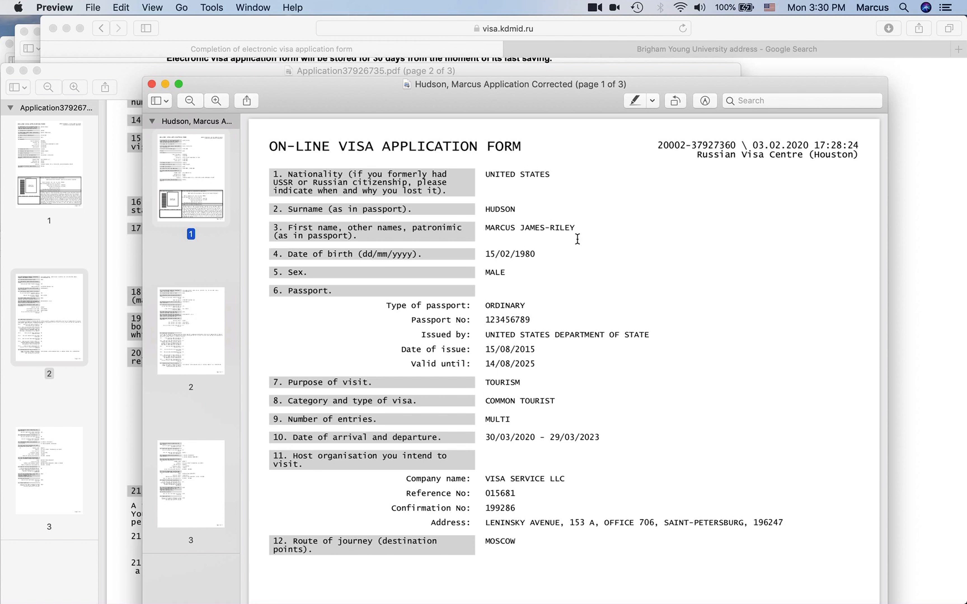
pyautogui.moveTo(354, 103); pyautogui.dragTo(311, 58)
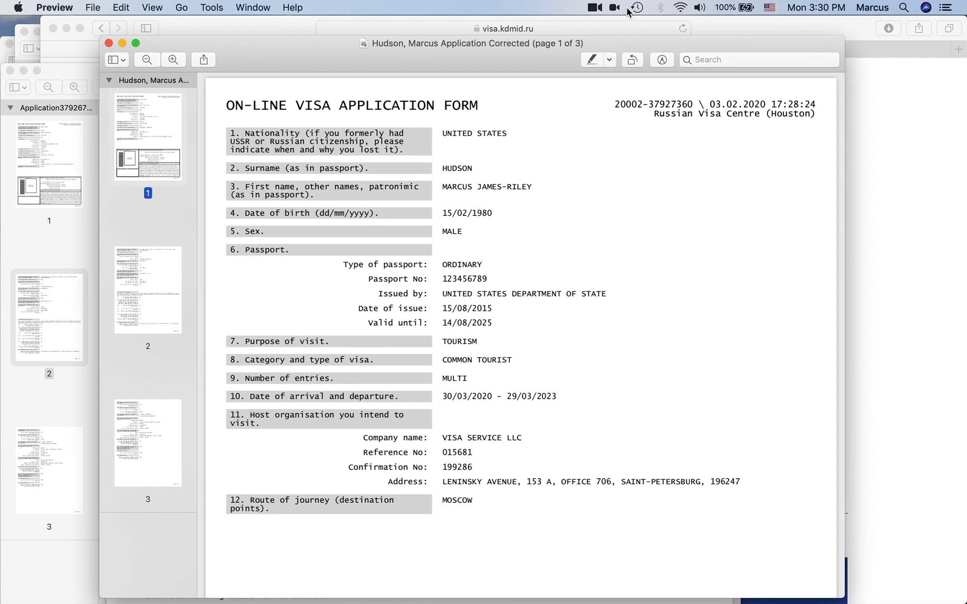